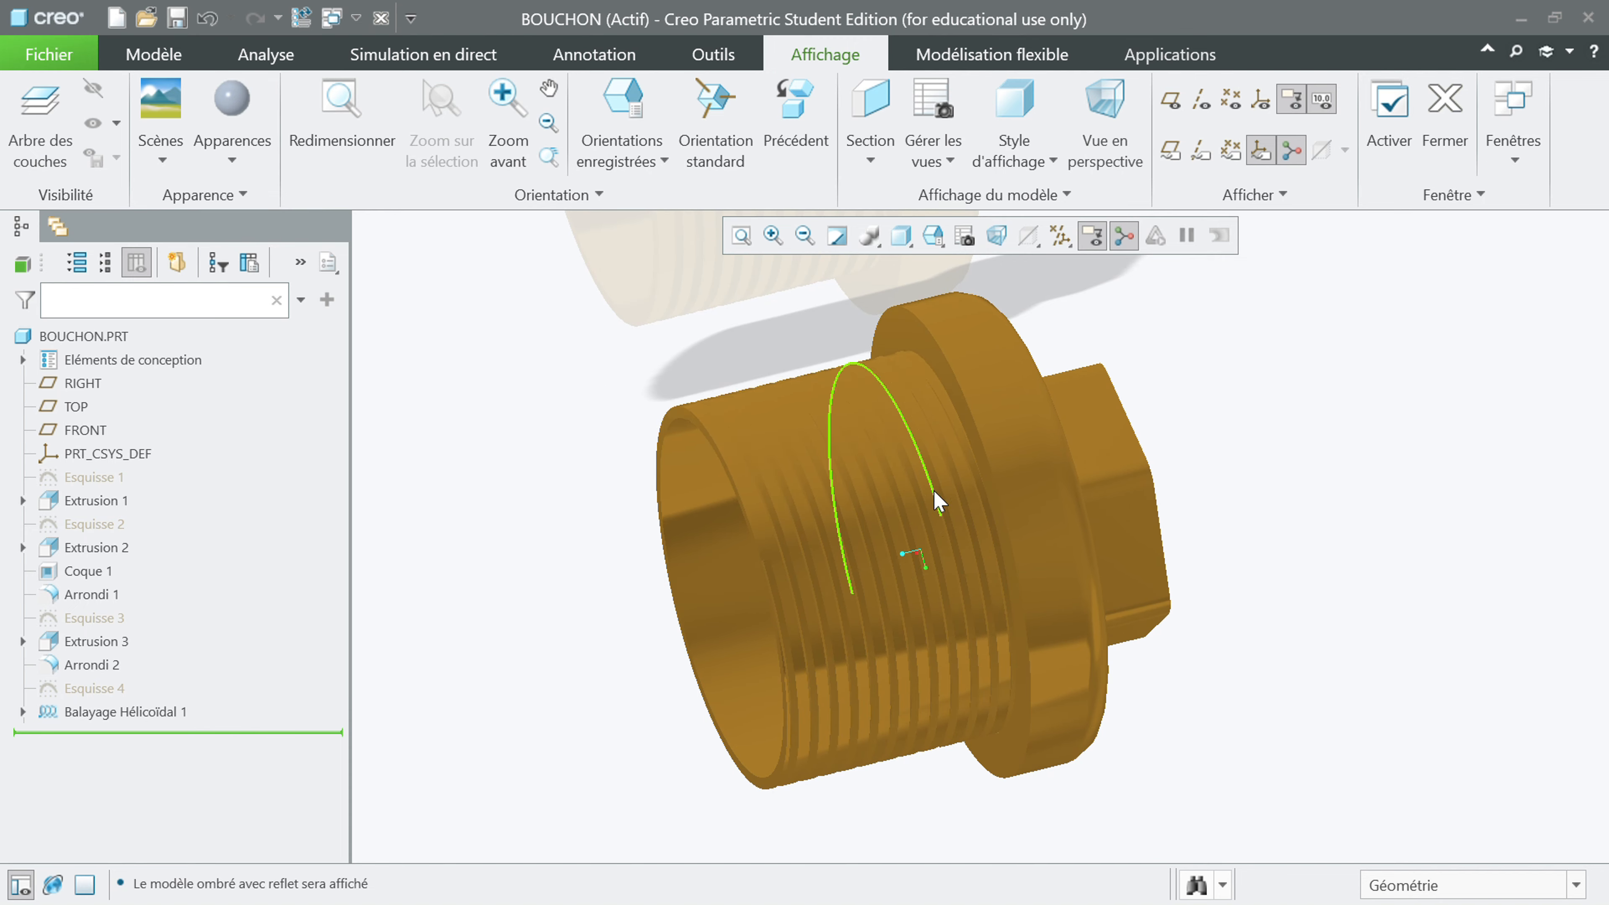
Step: Switch the plug model's display style to shaded with edges
left_click(902, 235)
left_click(1012, 295)
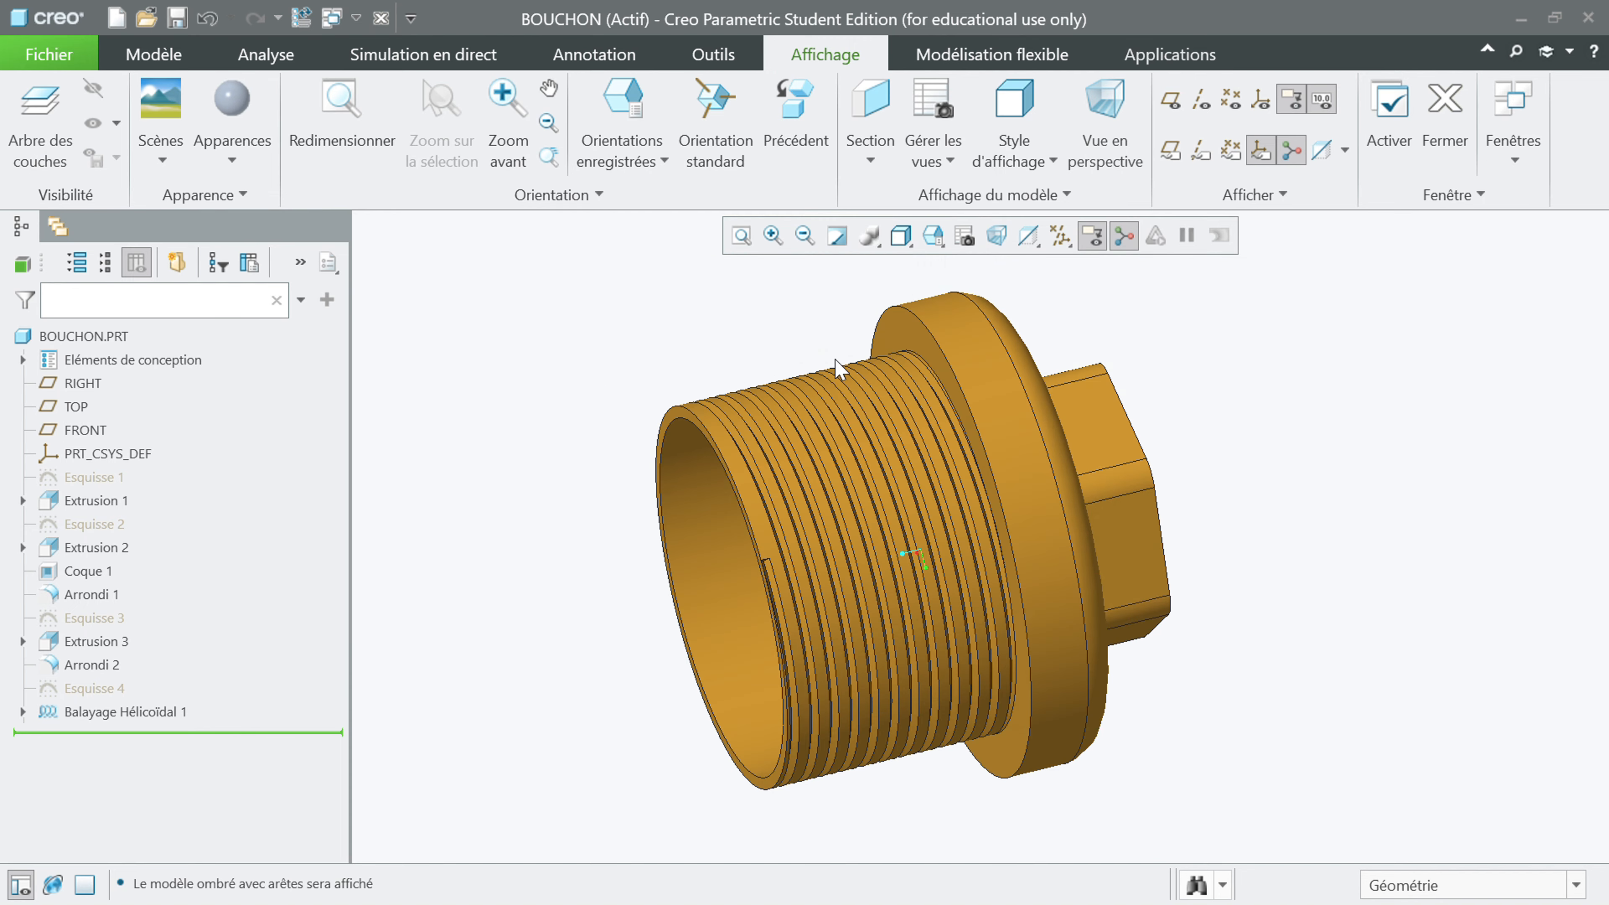
mouse_move(659, 580)
middle_mouse_down()
mouse_move(635, 557)
mouse_move(618, 453)
mouse_move(613, 473)
mouse_move(683, 554)
mouse_move(886, 536)
mouse_move(951, 558)
mouse_move(951, 573)
mouse_move(765, 548)
mouse_move(737, 592)
mouse_move(676, 586)
mouse_move(692, 577)
mouse_move(653, 639)
mouse_move(669, 624)
middle_mouse_up()
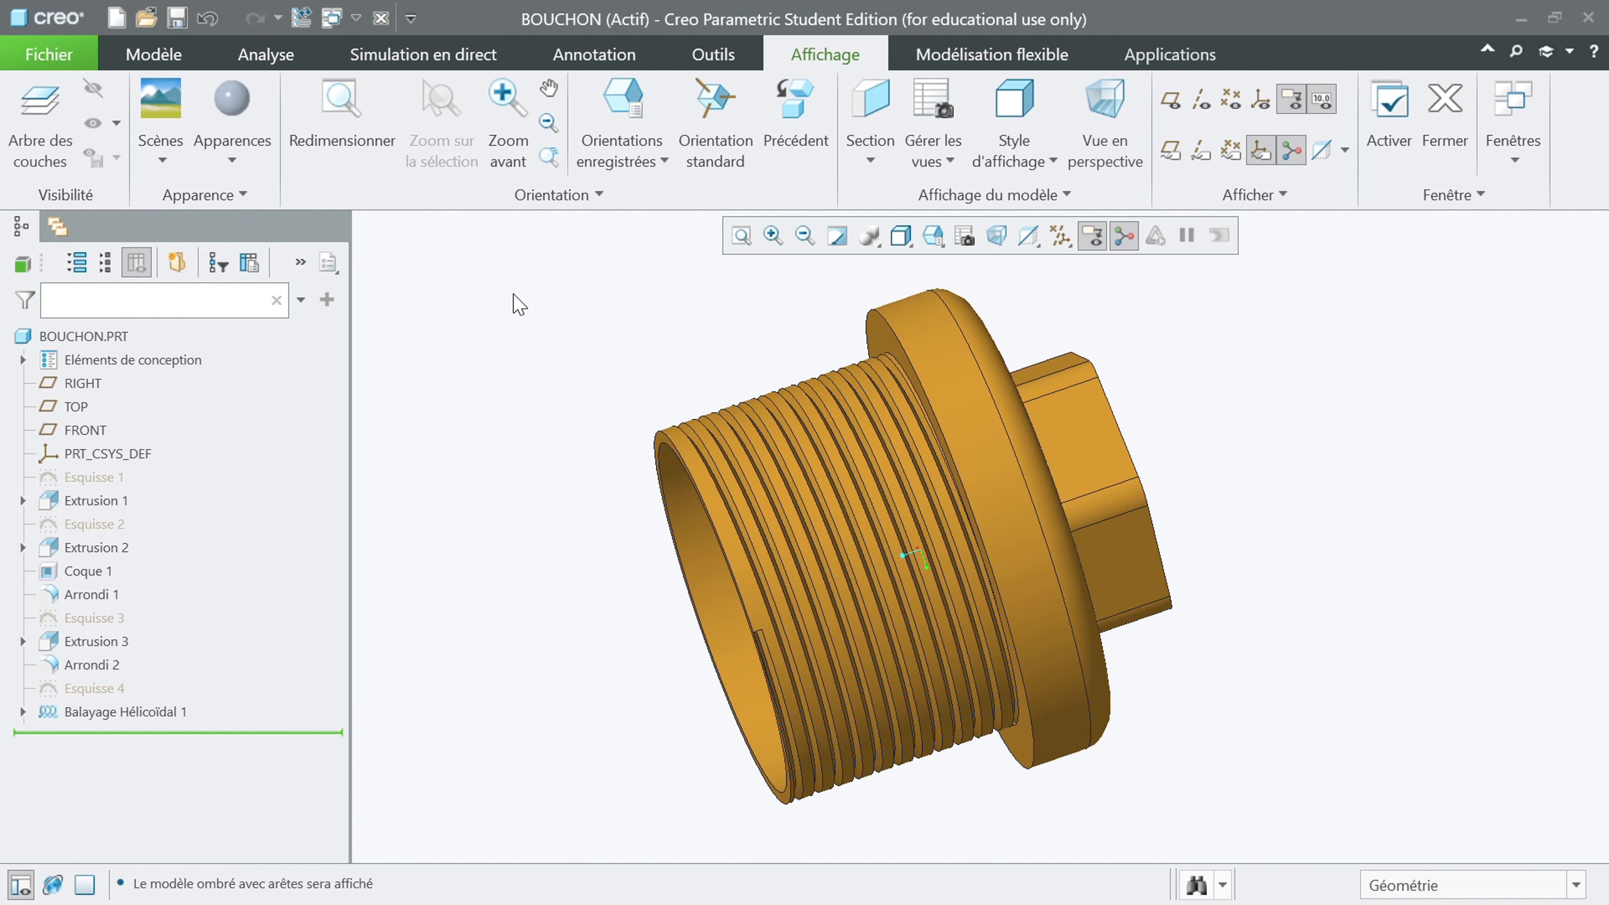
Step: Create a new solid part named prt0005 from the default template and show all its datum axes, points, coordinate systems and planes
left_click(117, 19)
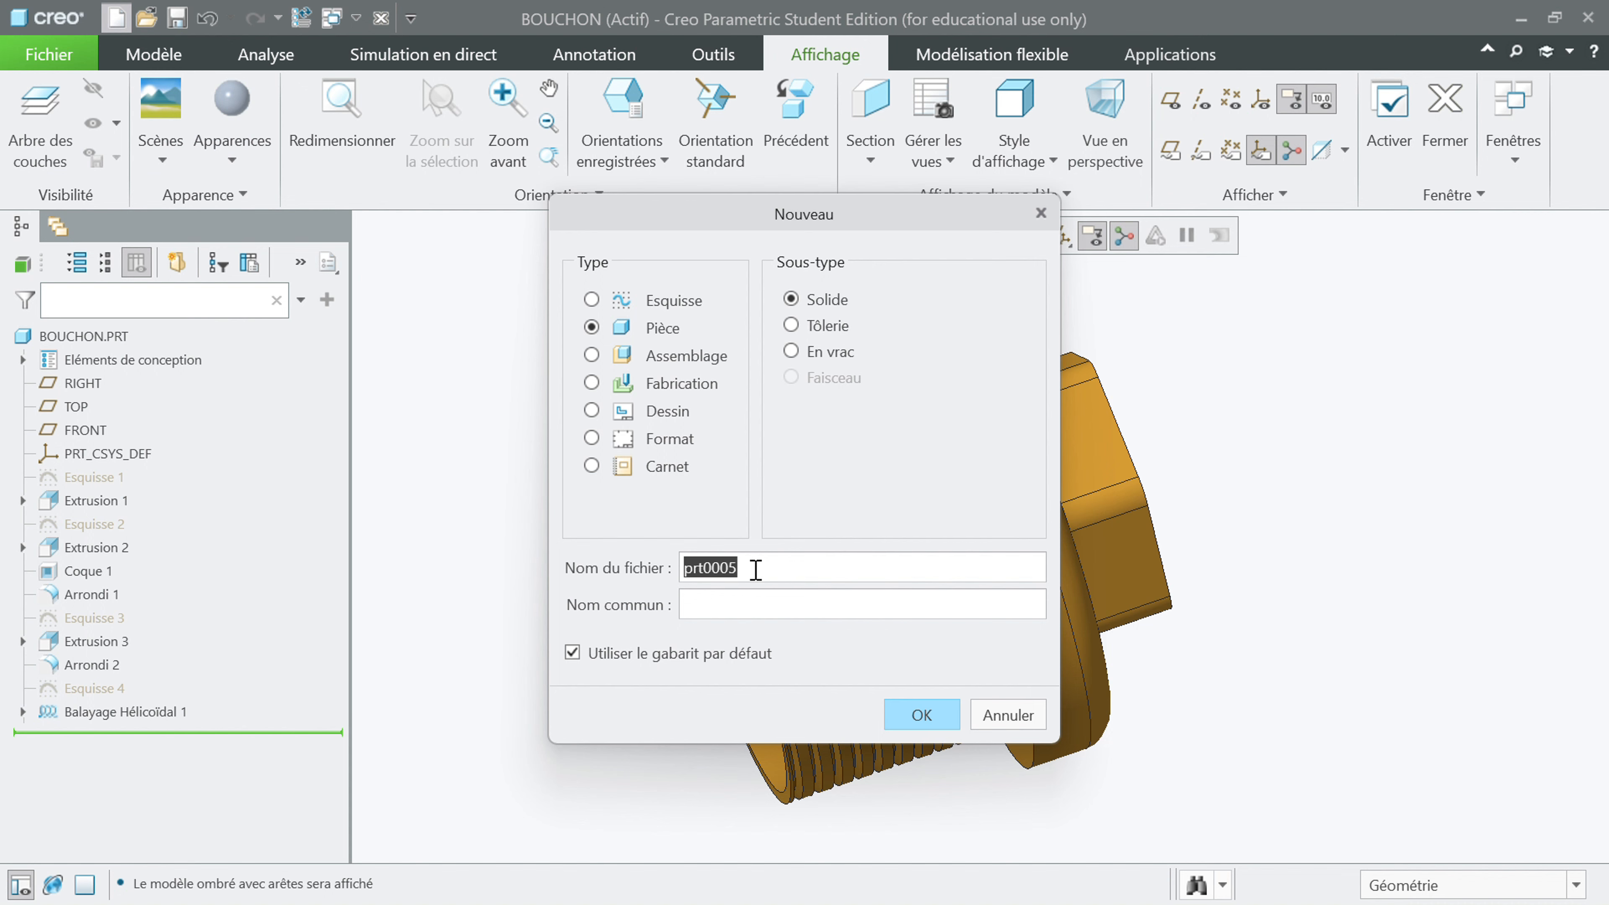
left_click(931, 720)
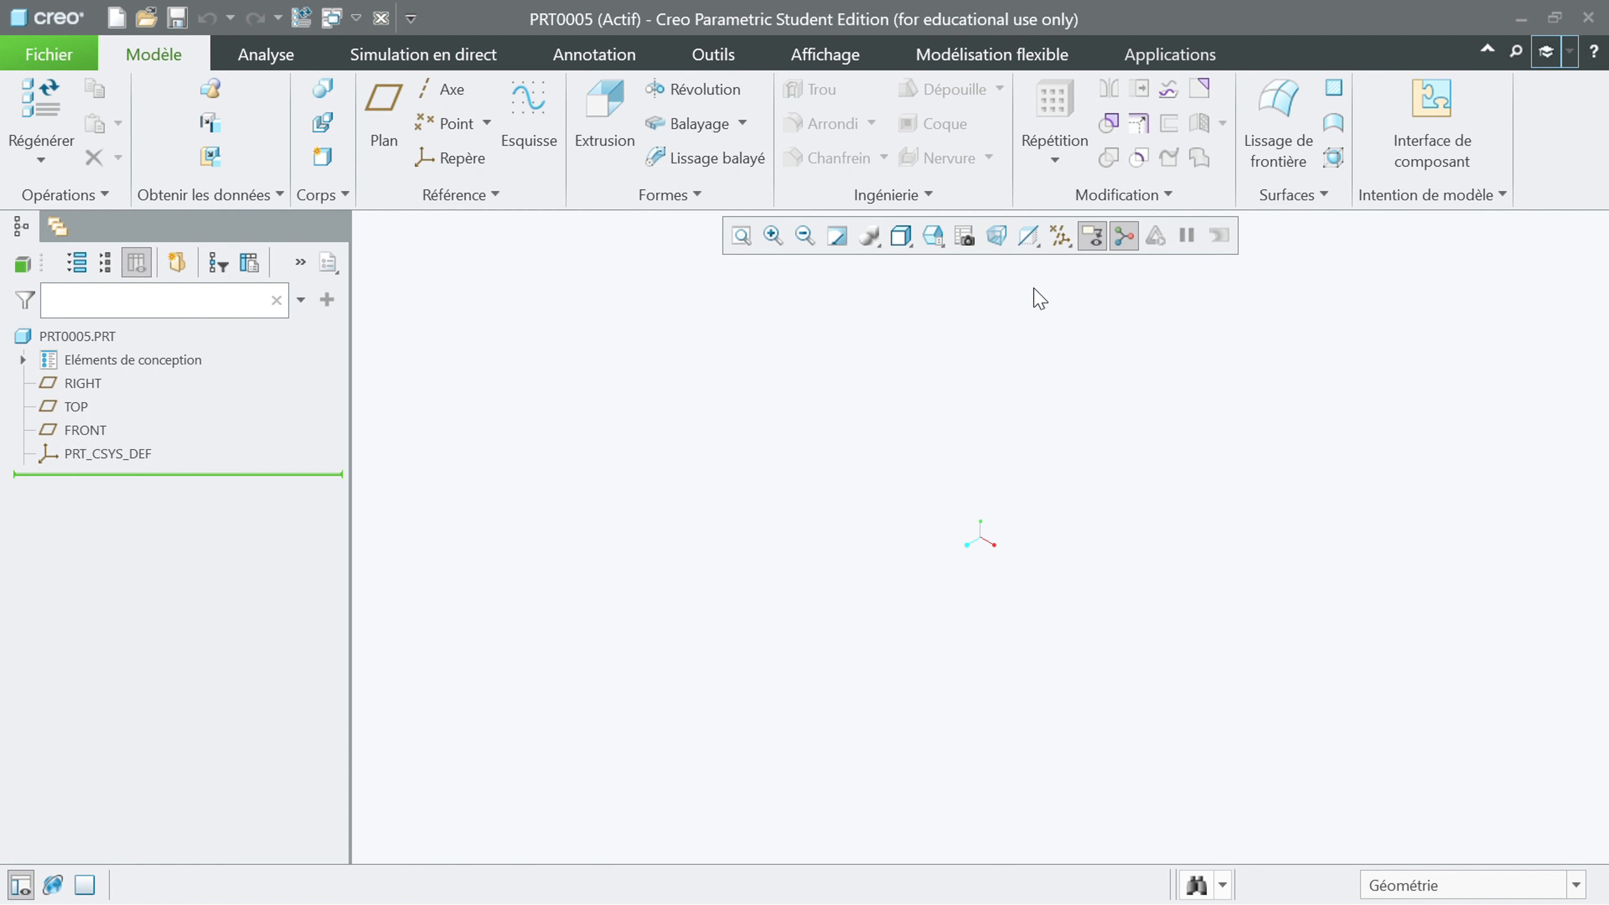
left_click(1062, 240)
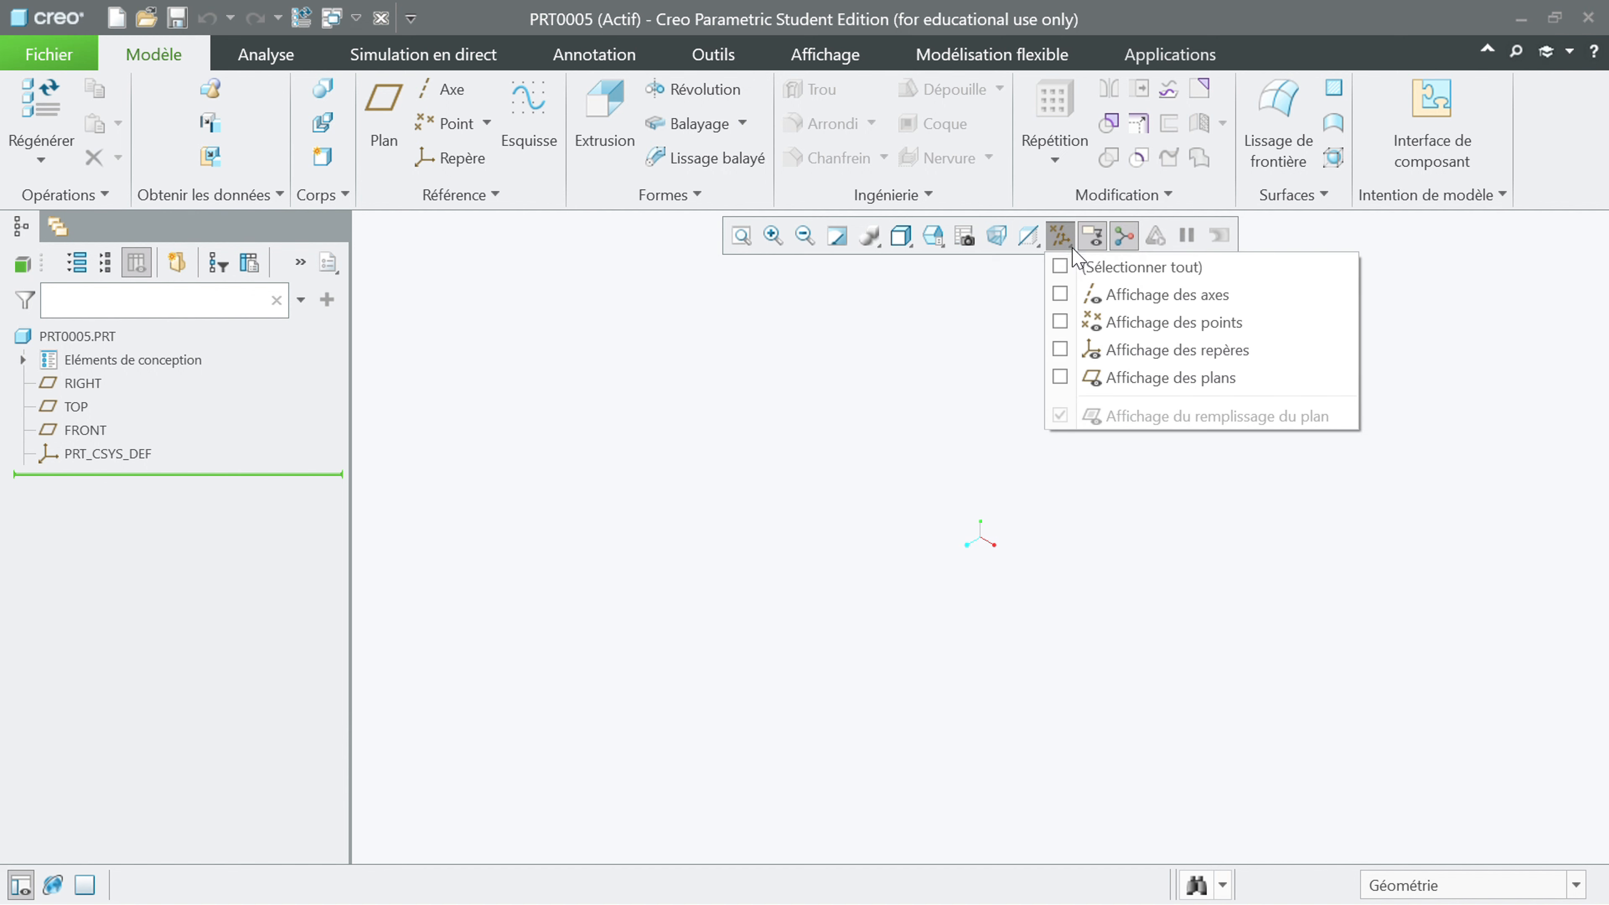
left_click(1060, 267)
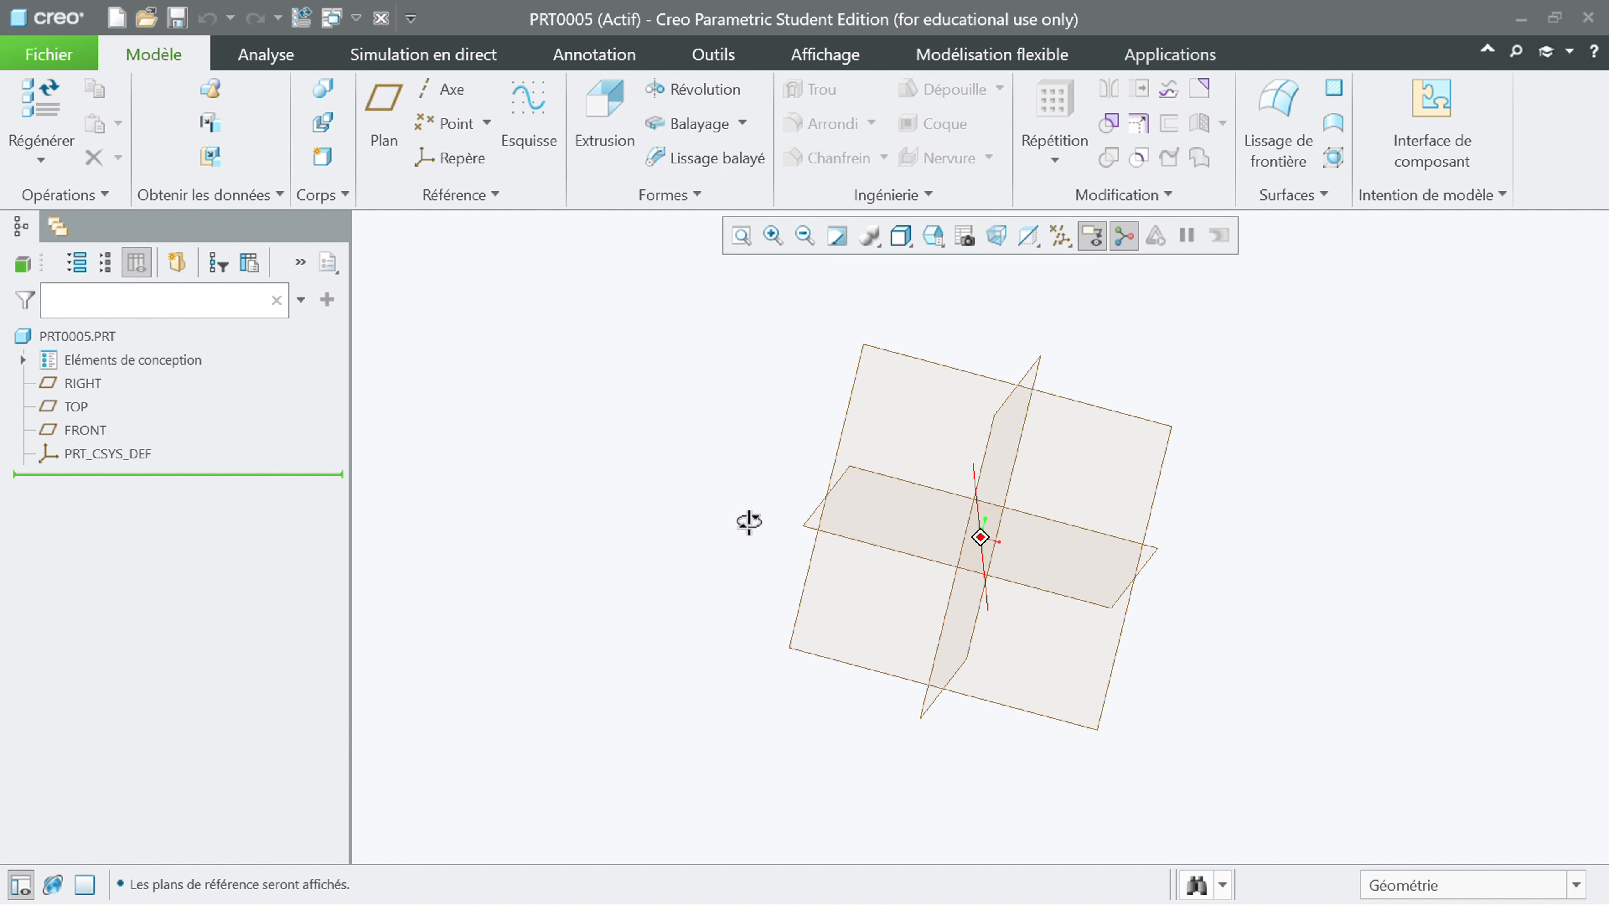
mouse_move(749, 521)
middle_mouse_down()
mouse_move(712, 528)
mouse_move(740, 505)
middle_mouse_up()
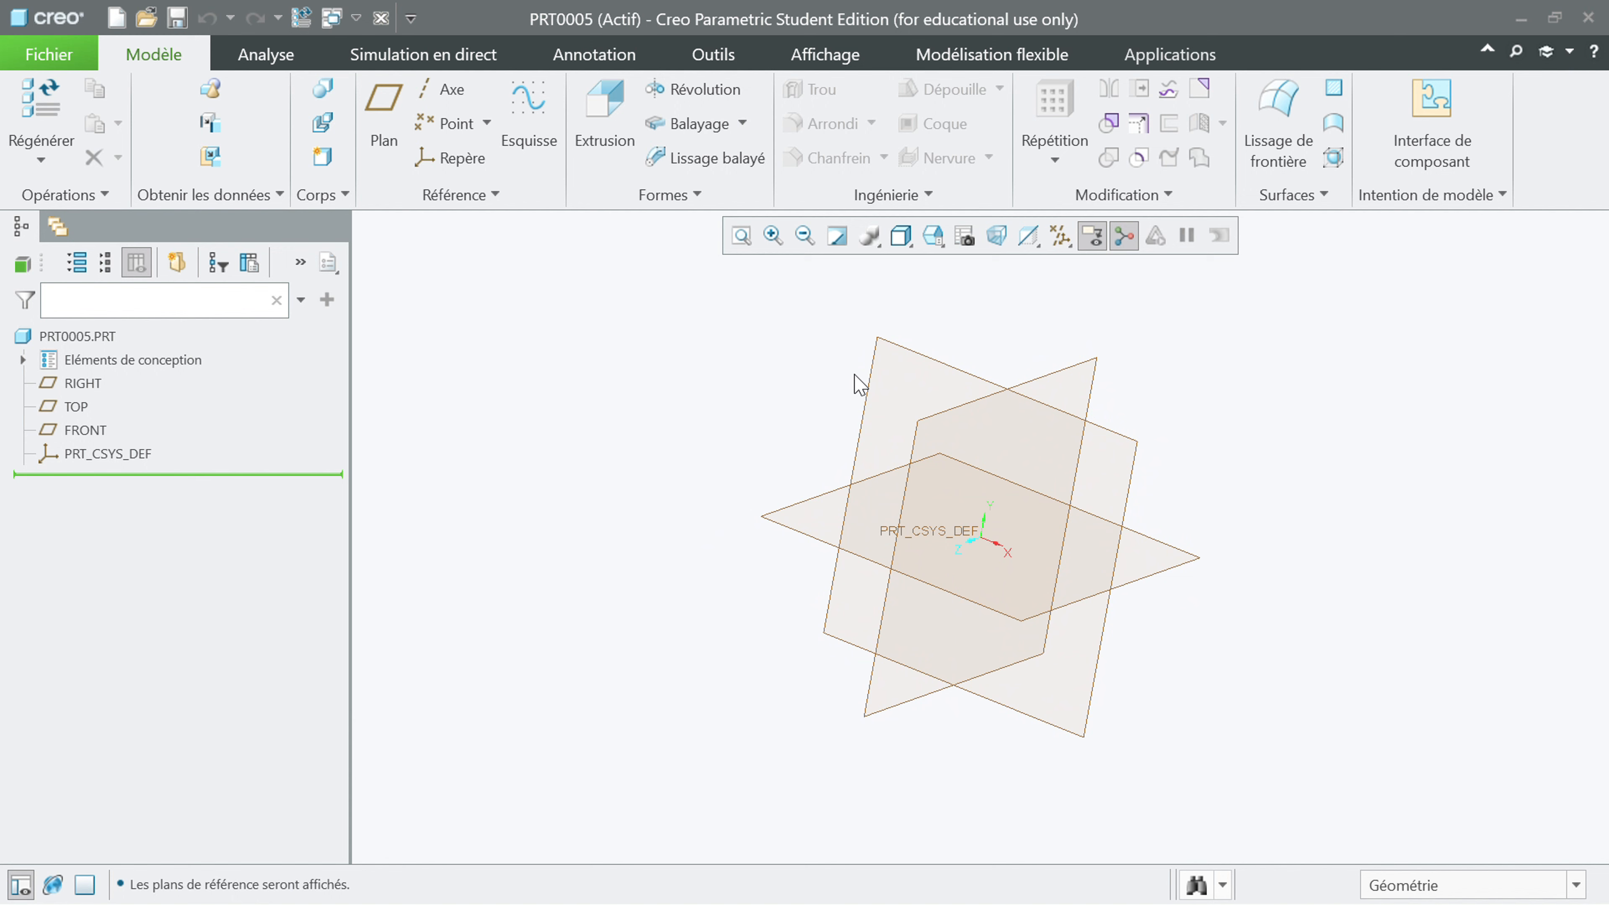
Step: Start a sketch on the FRONT plane and draw a circle about 380 in diameter centred on the origin
left_click(871, 377)
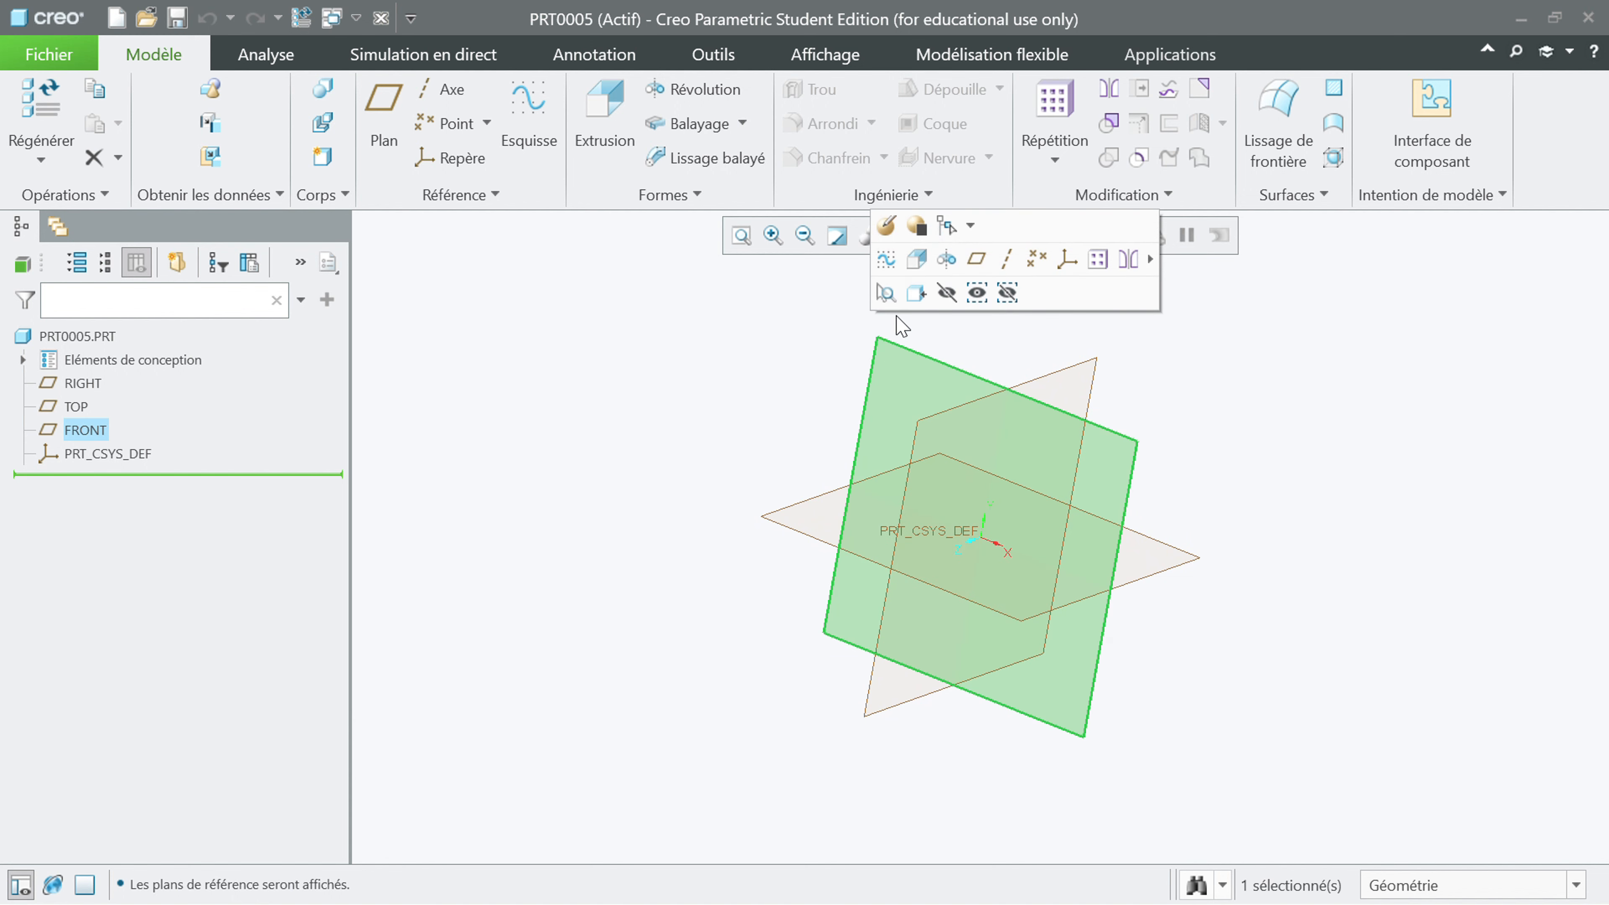
left_click(886, 260)
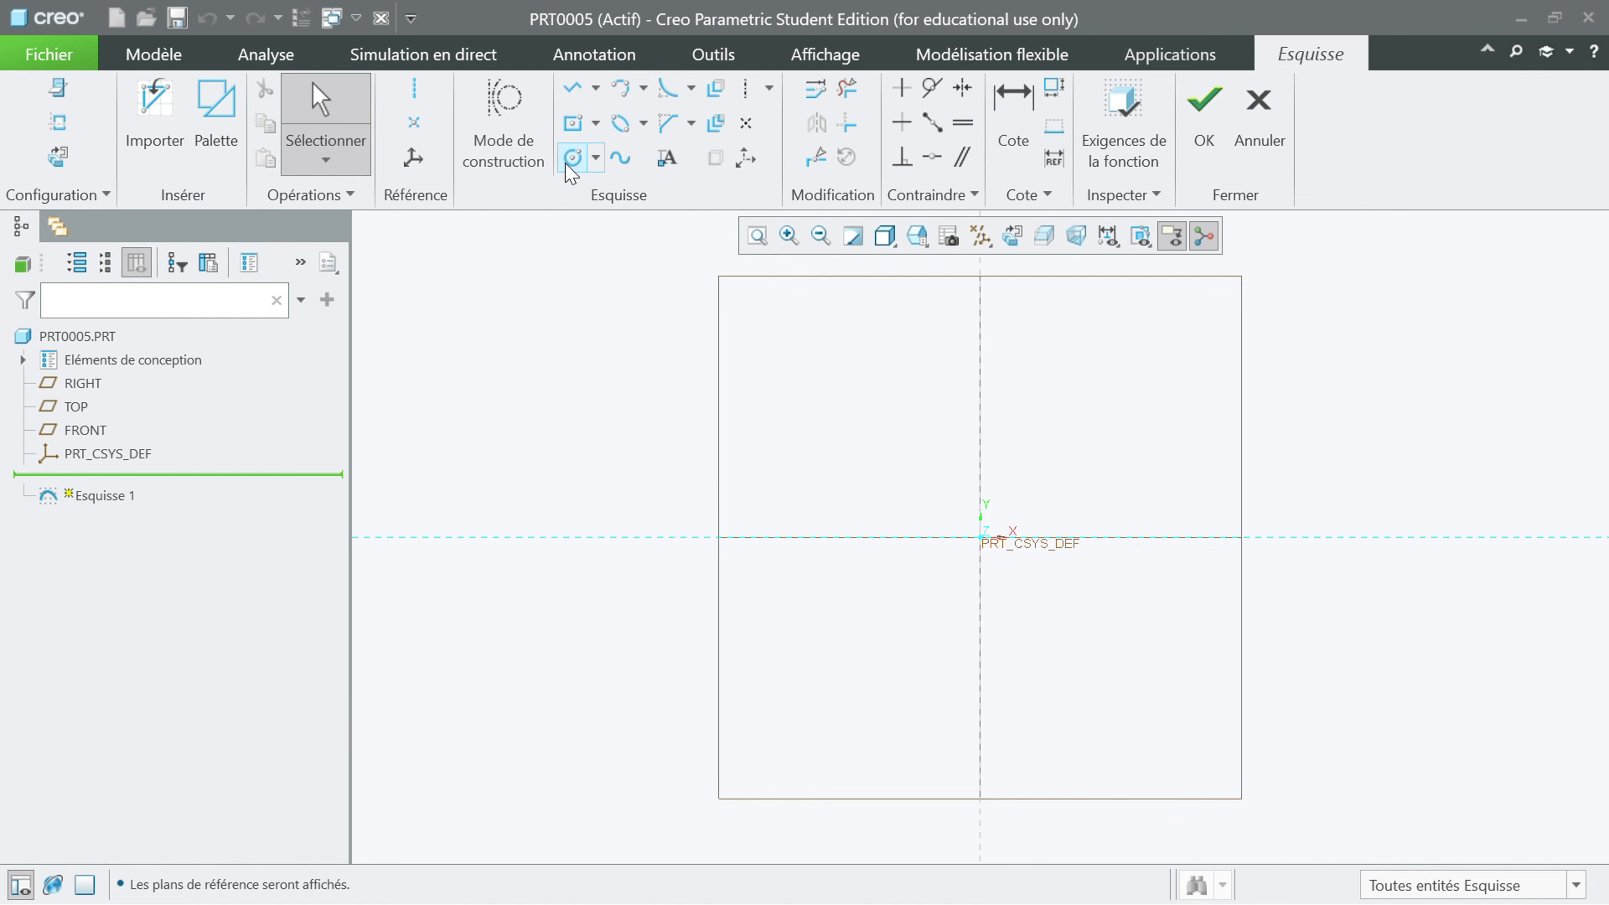
left_click(572, 158)
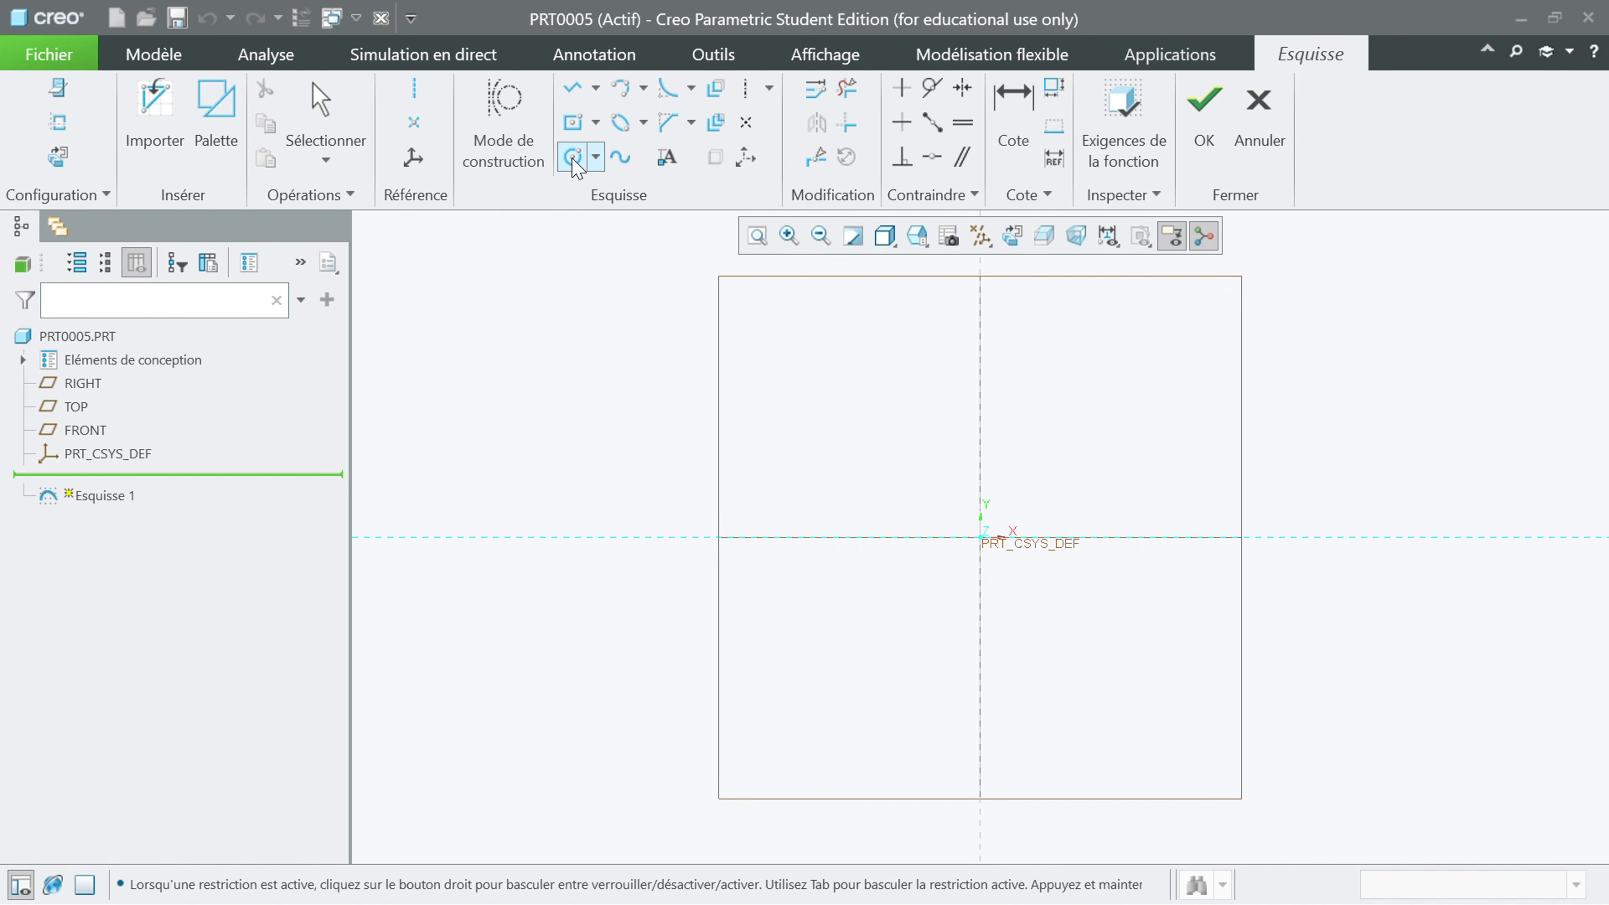
left_click(980, 537)
left_click(835, 418)
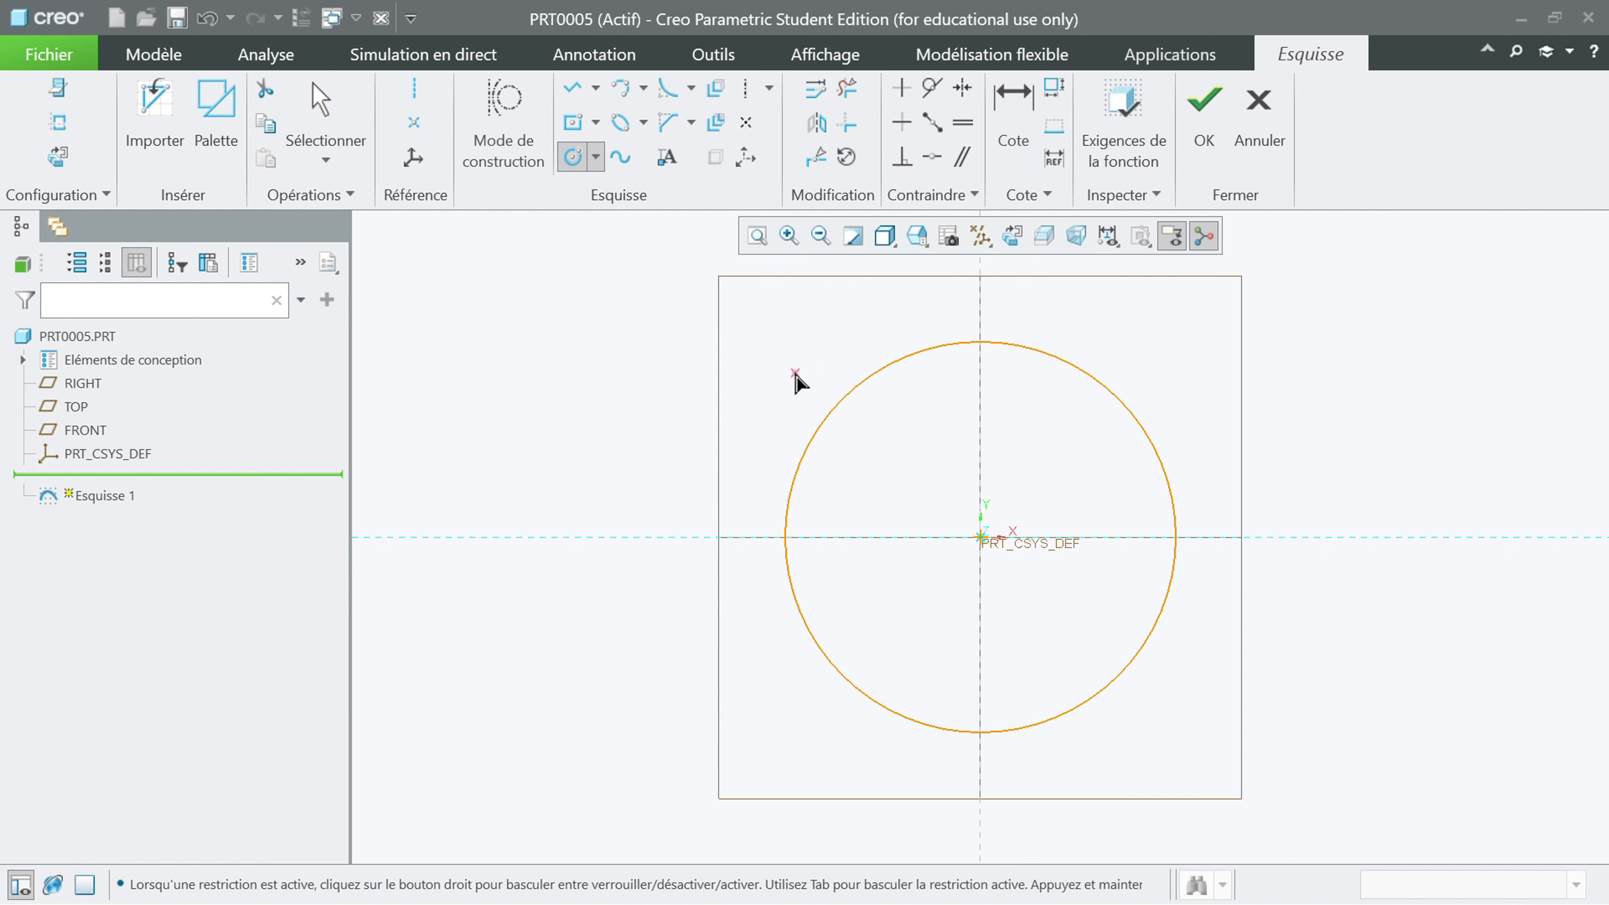
middle_click(797, 380)
scroll(793, 381, "up", 1)
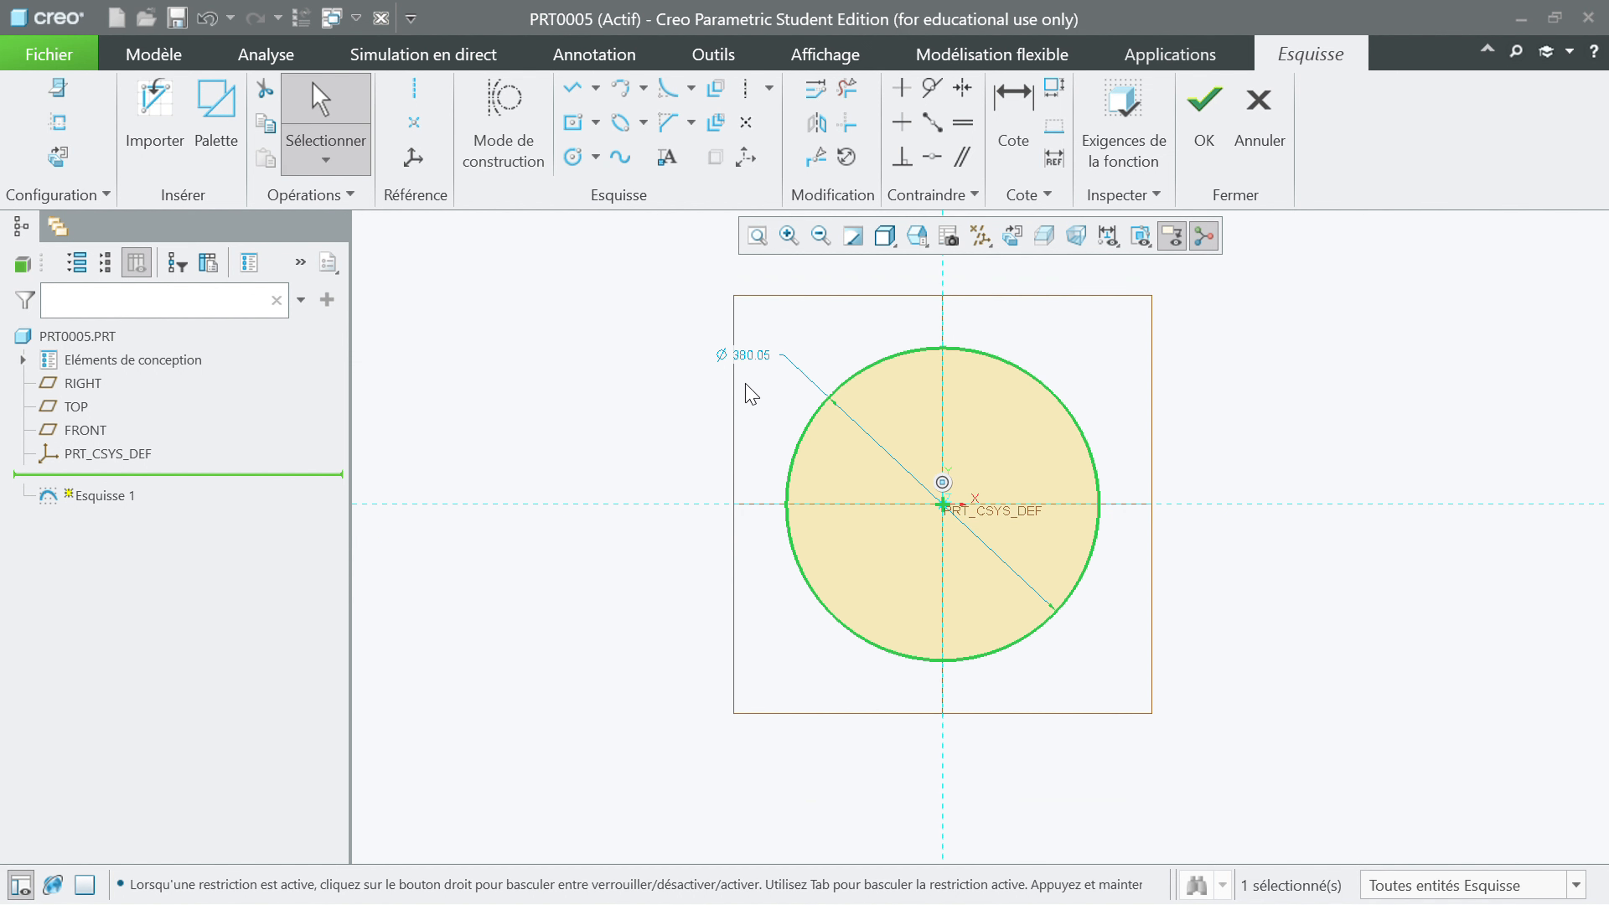
Step: Set the circle's diameter to 80 and finish the sketch
double_click(746, 355)
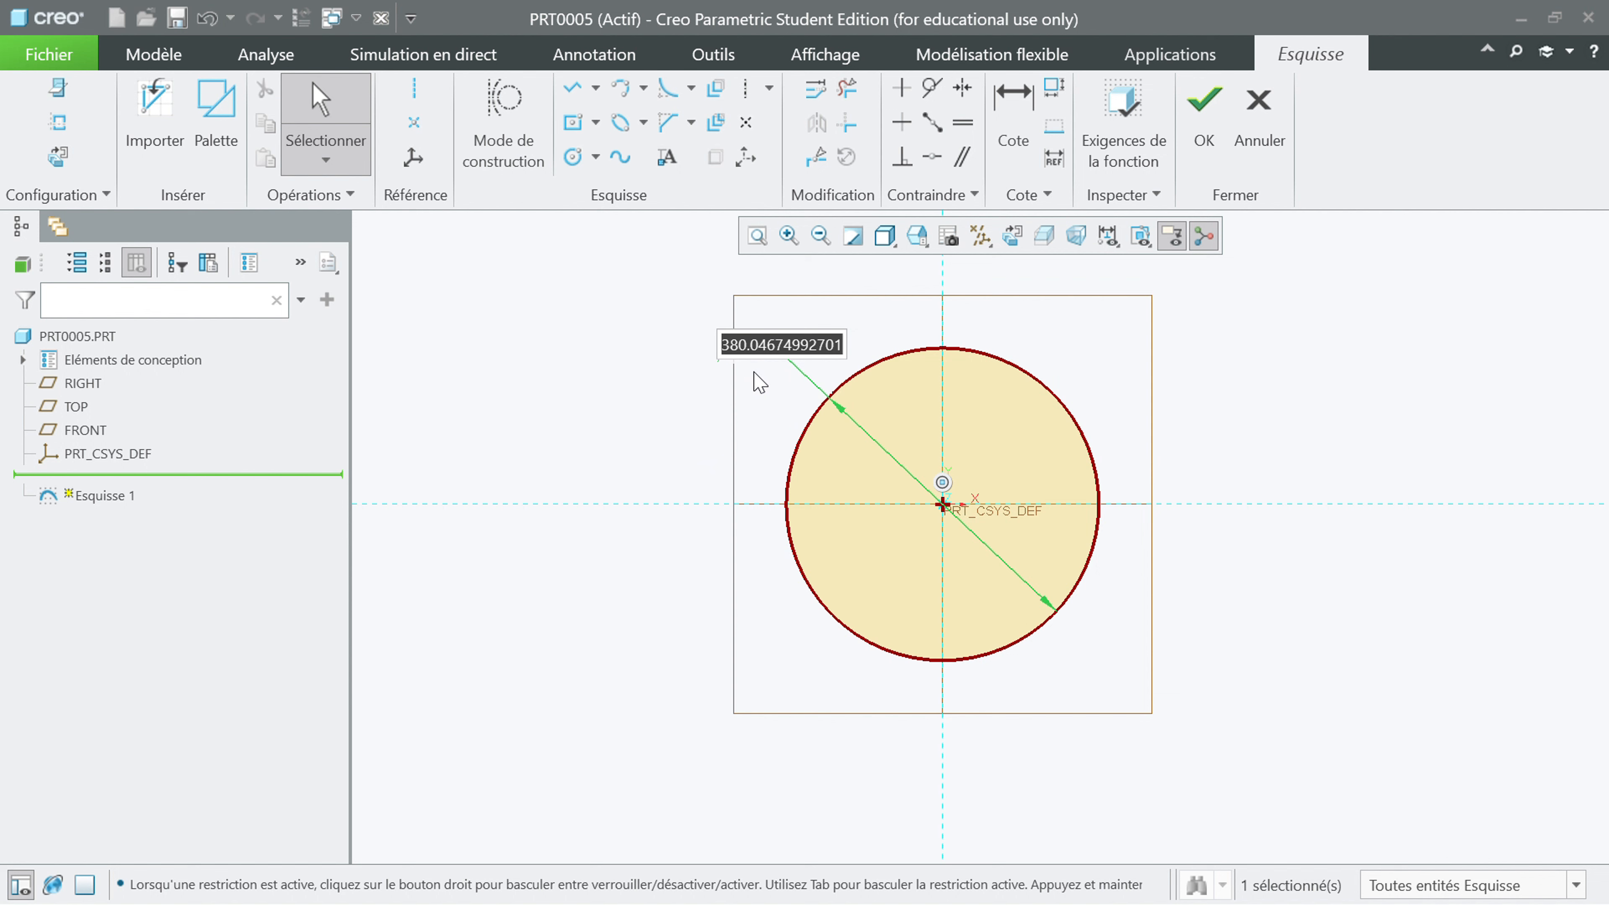
type("80")
key("Return")
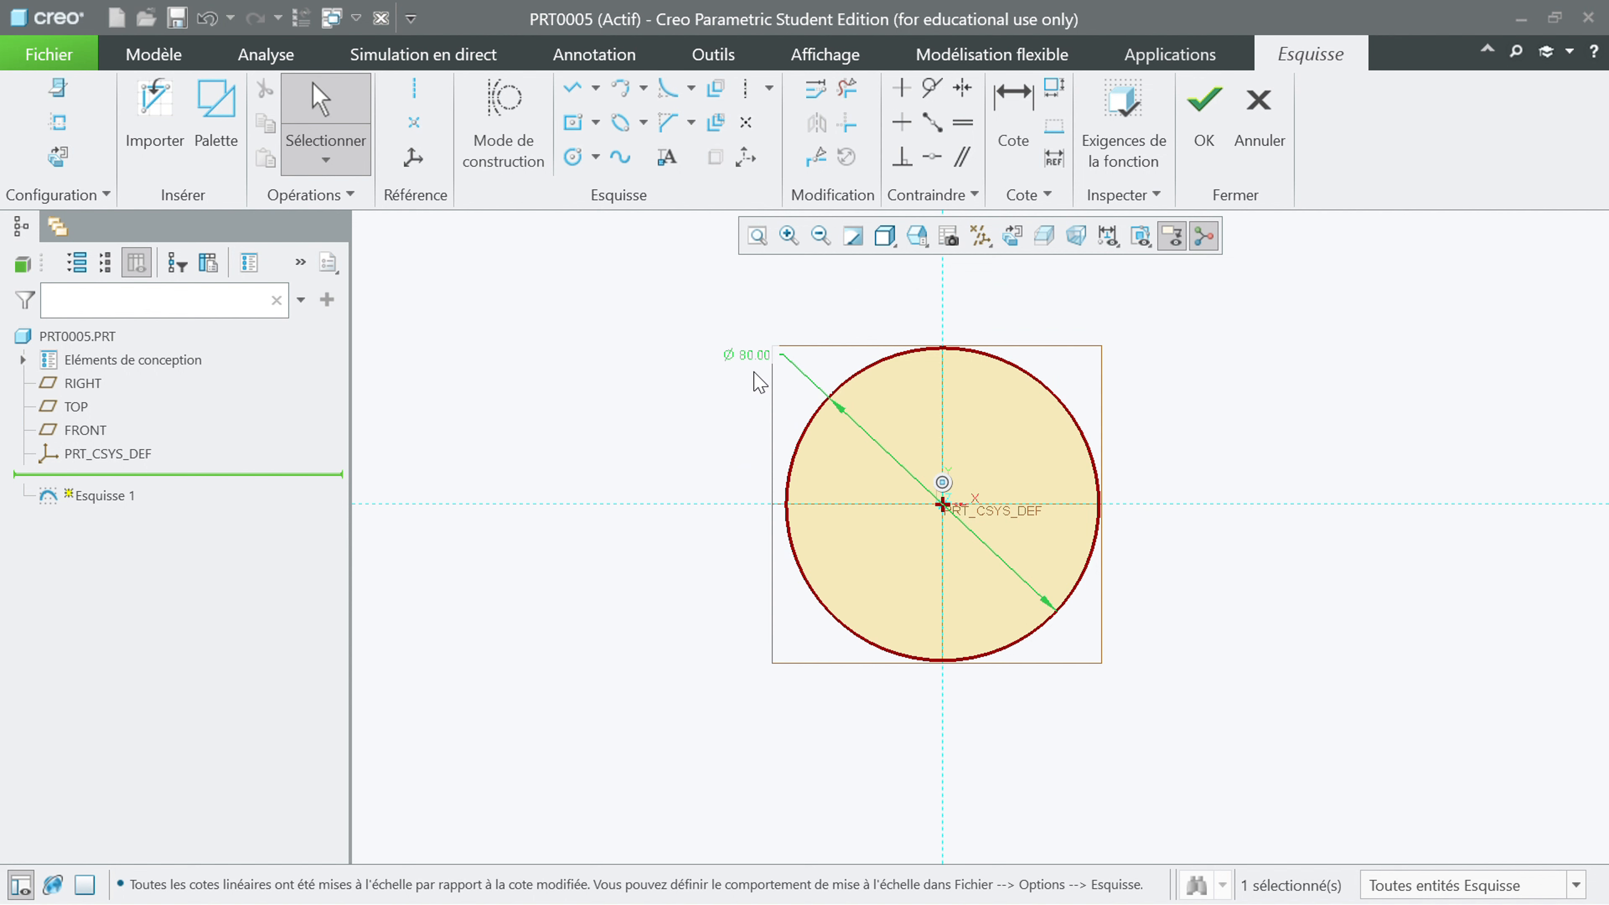
left_click(1204, 108)
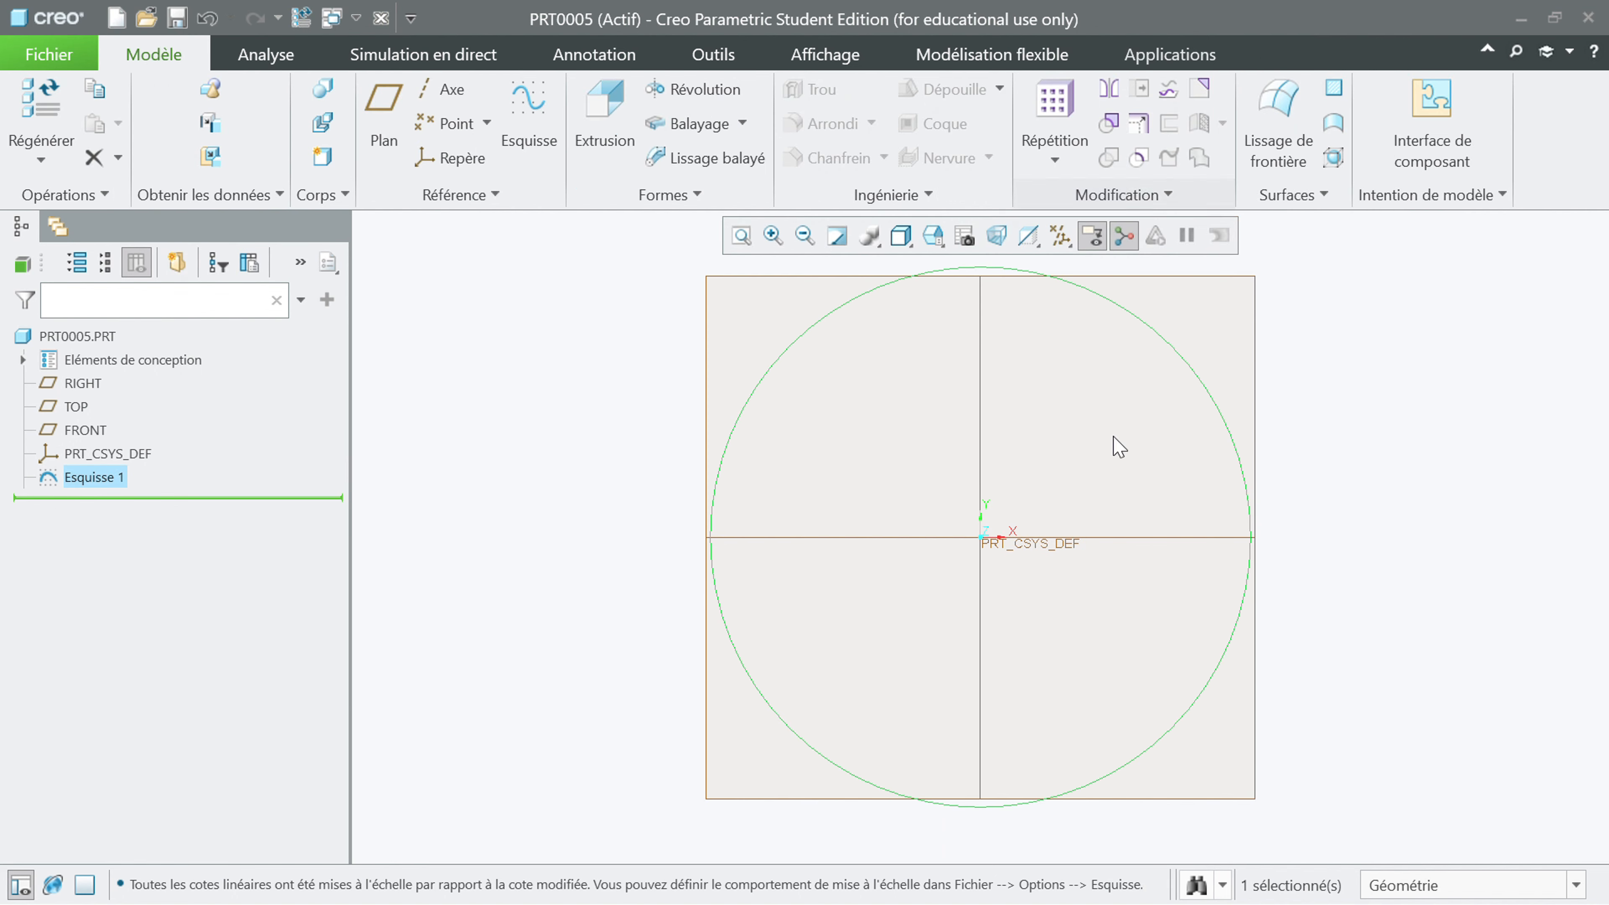
Step: Extrude the 80 diameter circle as a solid to a depth of 15
mouse_move(1092, 596)
middle_mouse_down()
mouse_move(1030, 484)
mouse_move(991, 526)
middle_mouse_up()
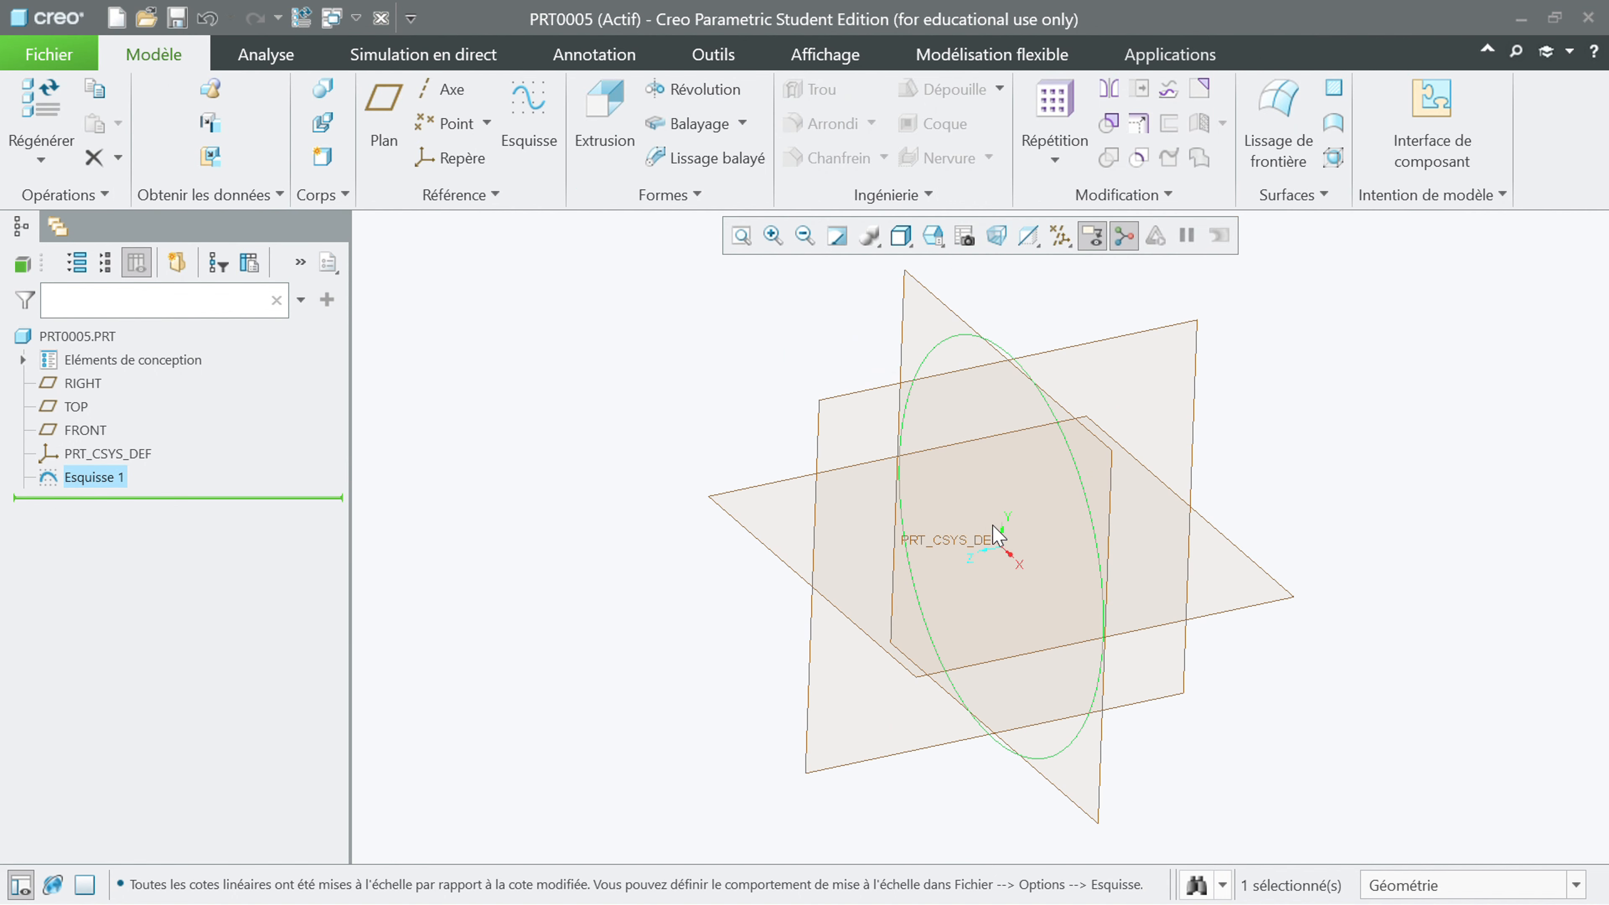
left_click(605, 127)
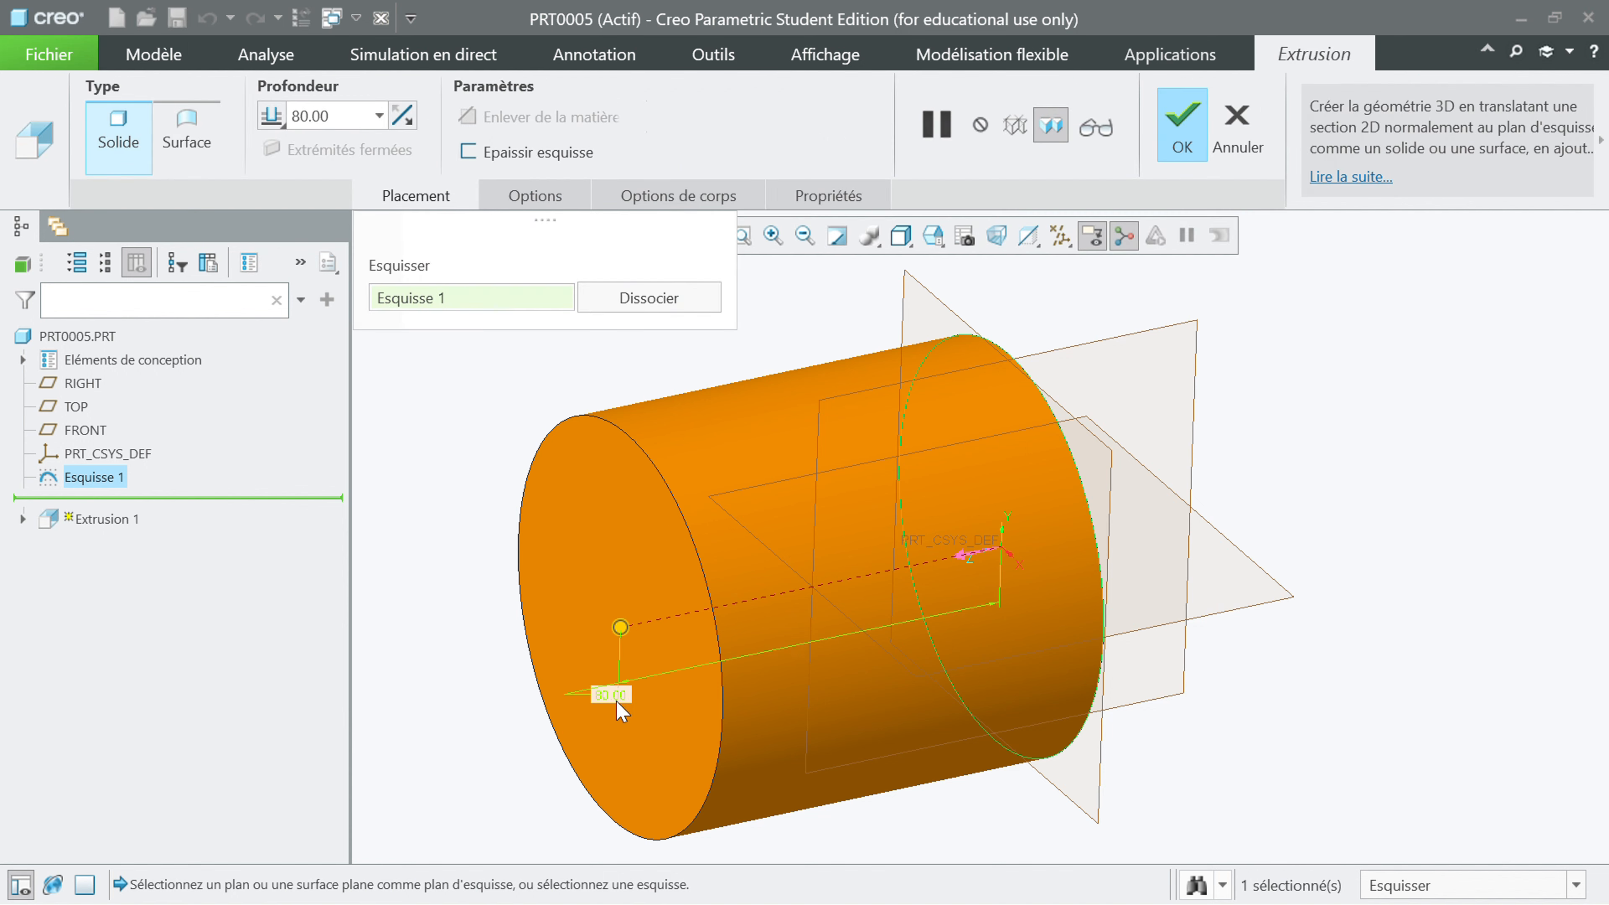
left_click_drag(619, 630, 893, 593)
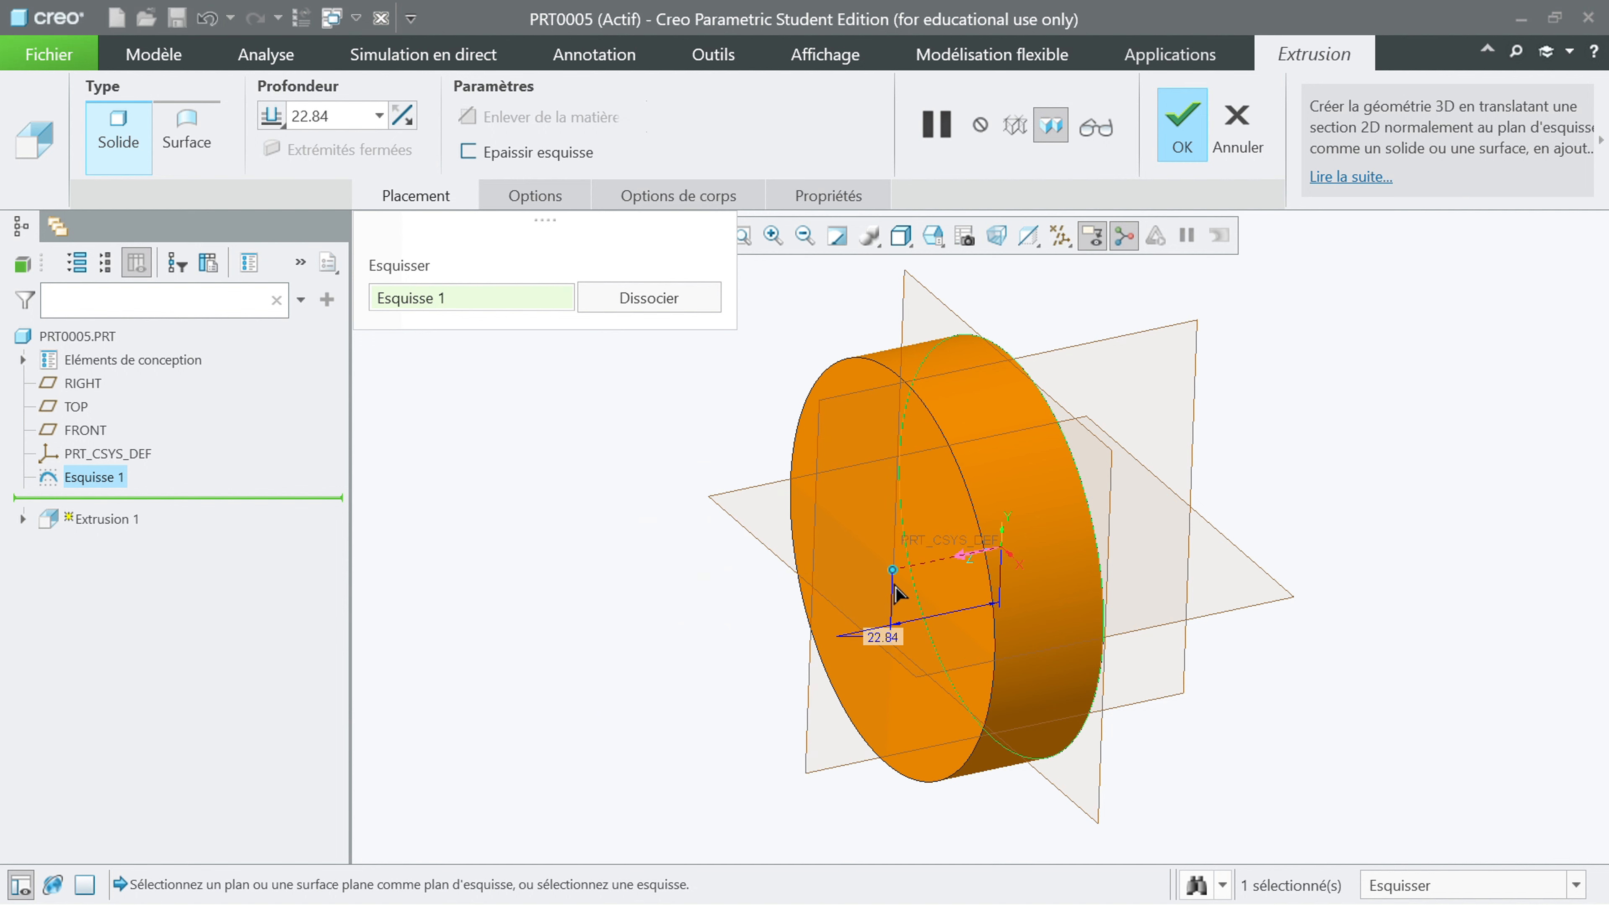
double_click(885, 637)
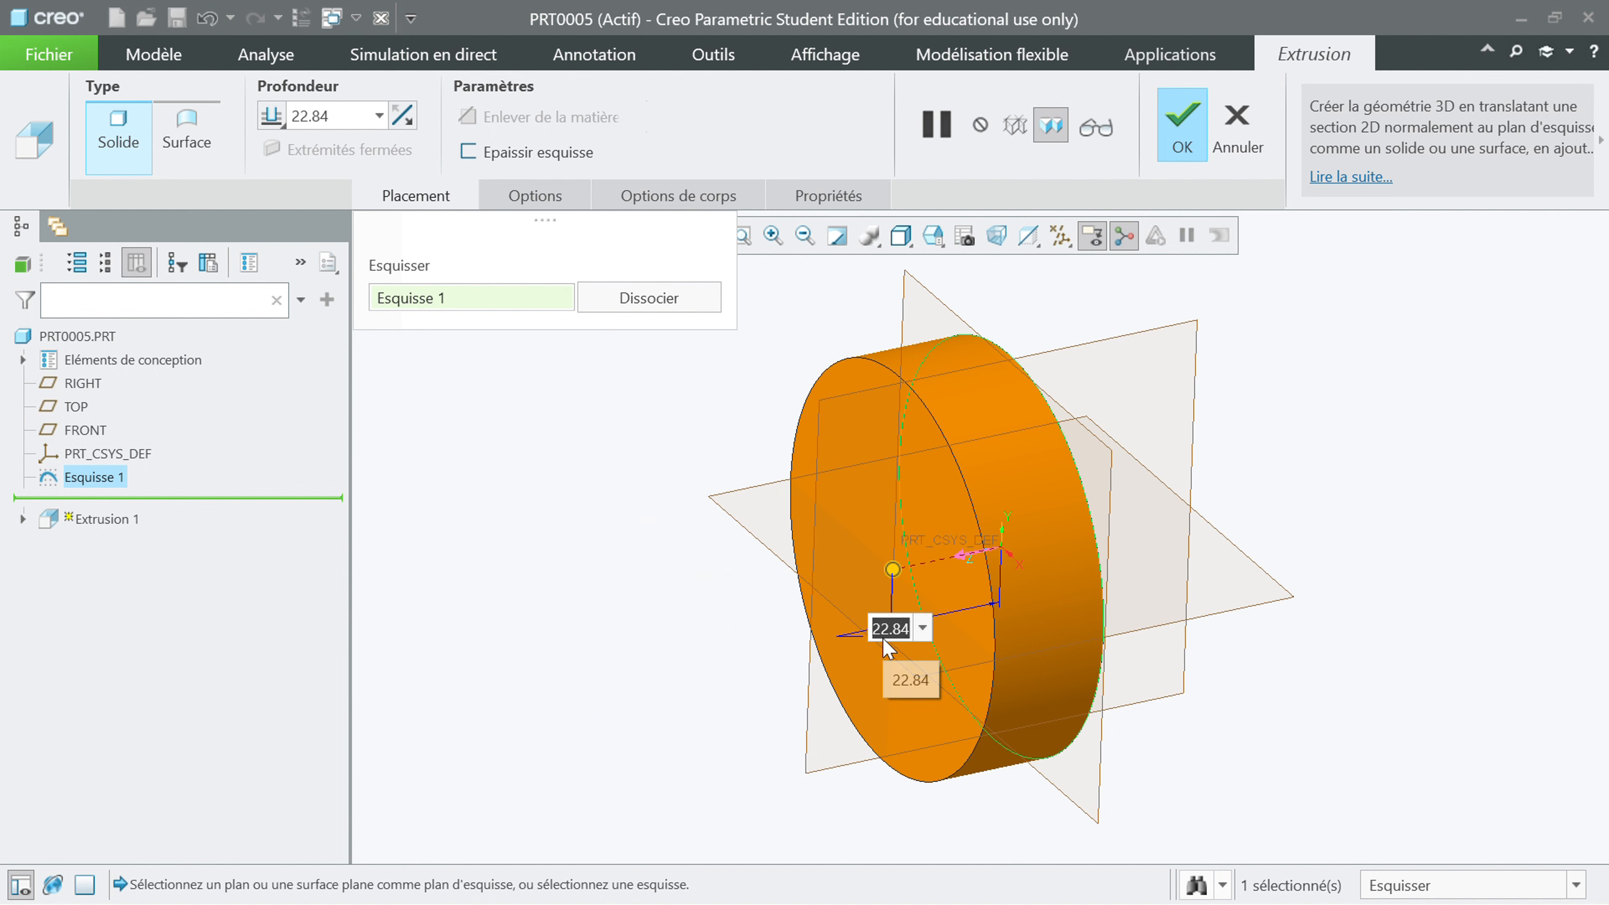
type("15")
key("Return")
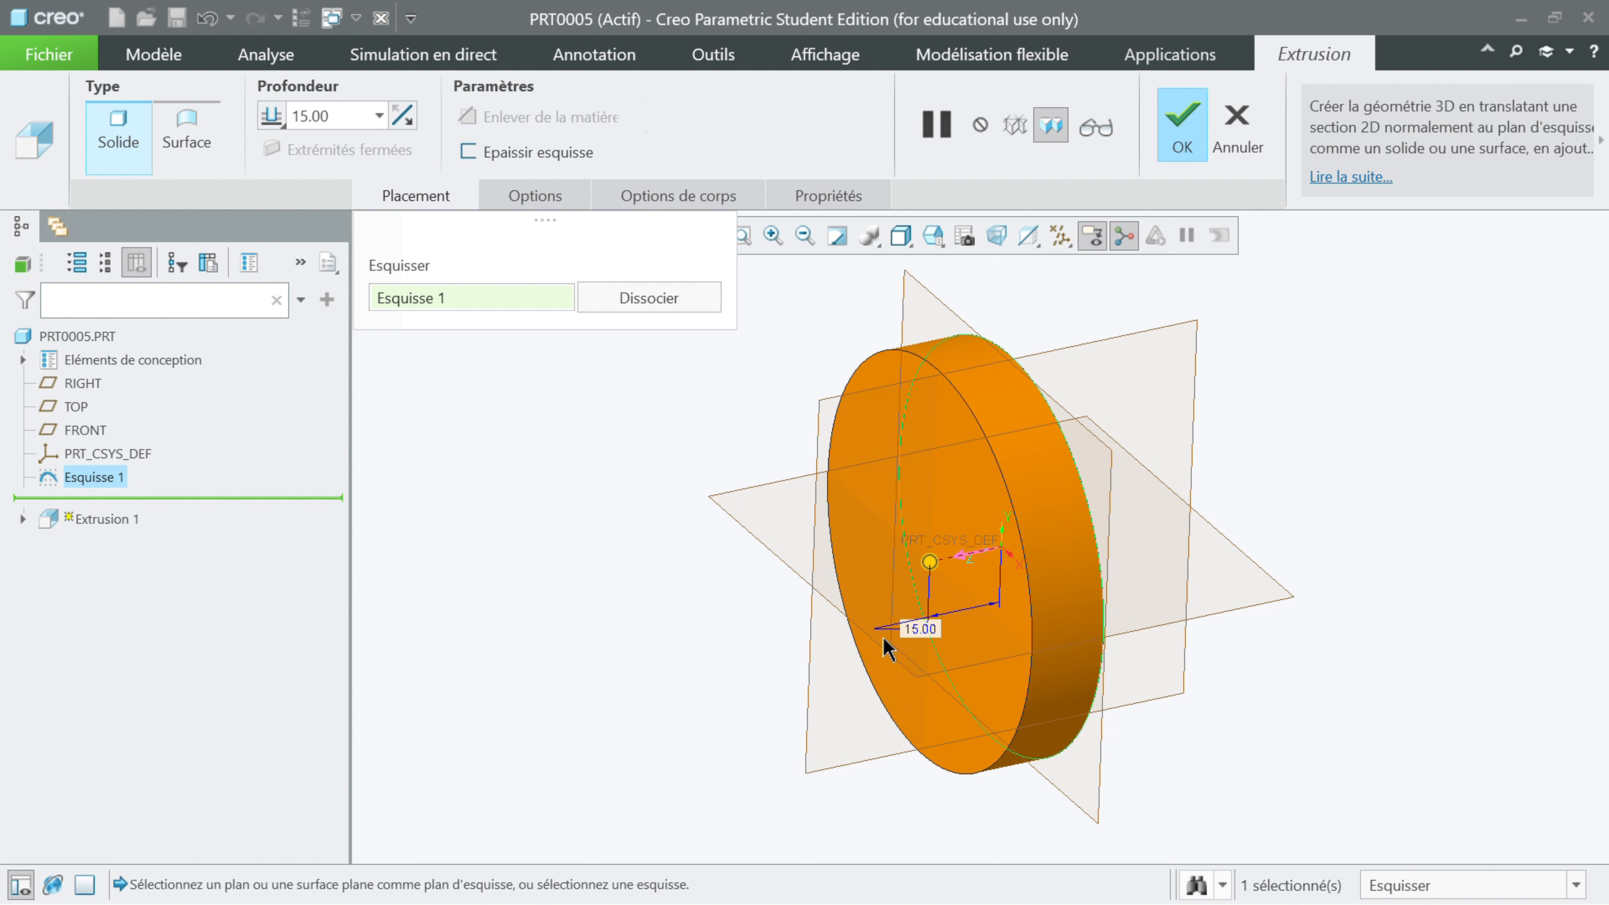
middle_click(887, 648)
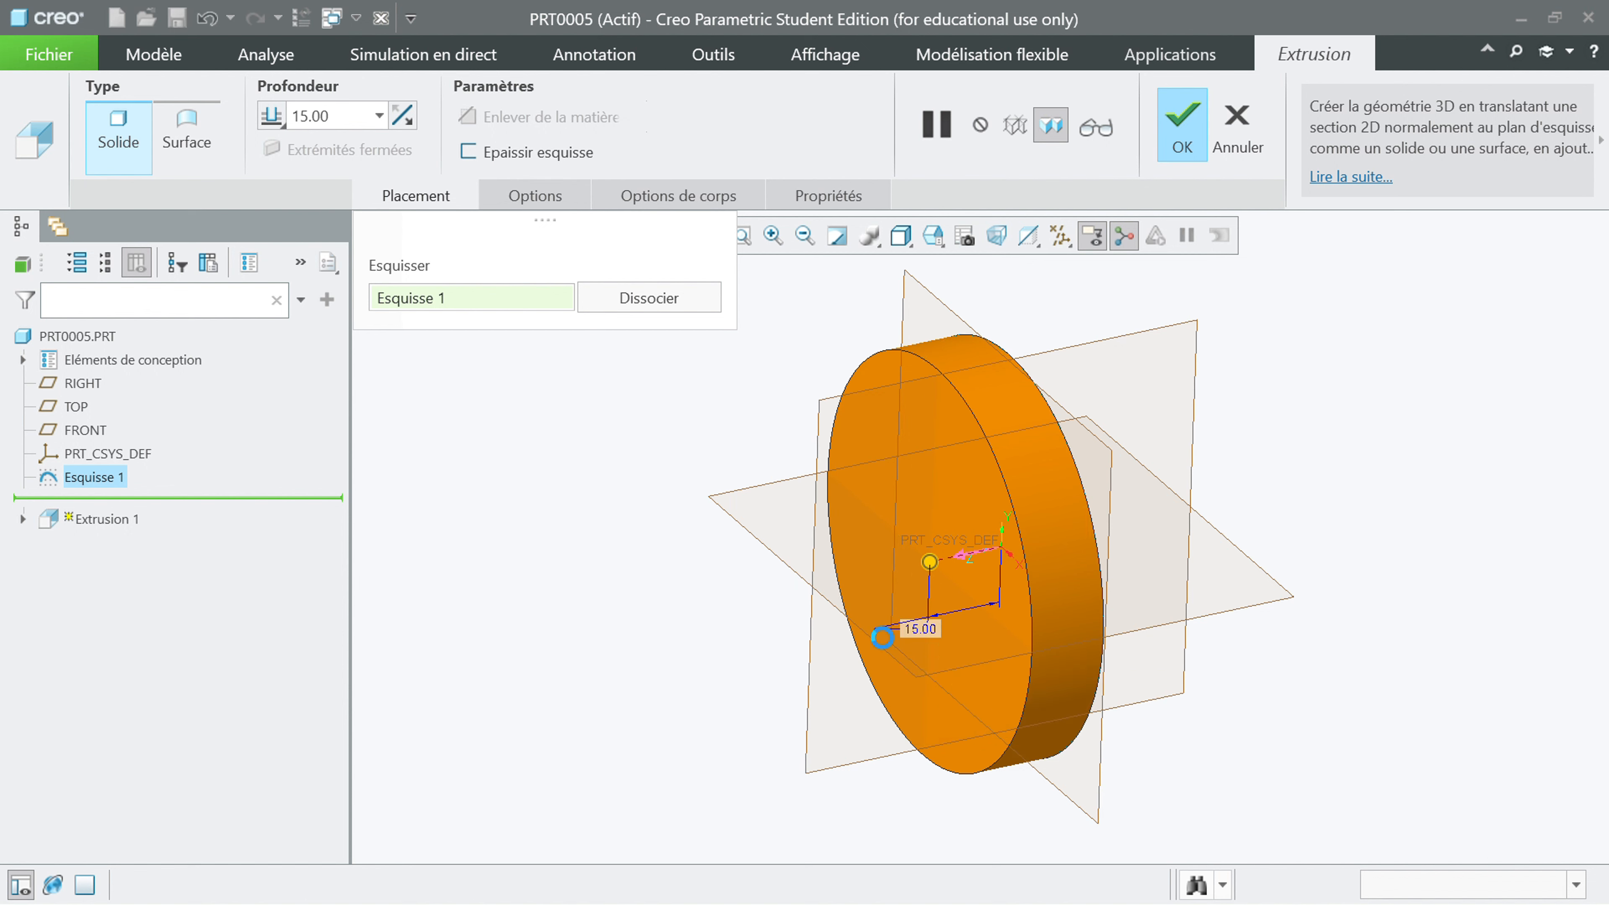
left_click(630, 626)
Step: Start a sketch on the disc's front face and draw a concentric circle about 50 in diameter
middle_click_drag(634, 631, 645, 638)
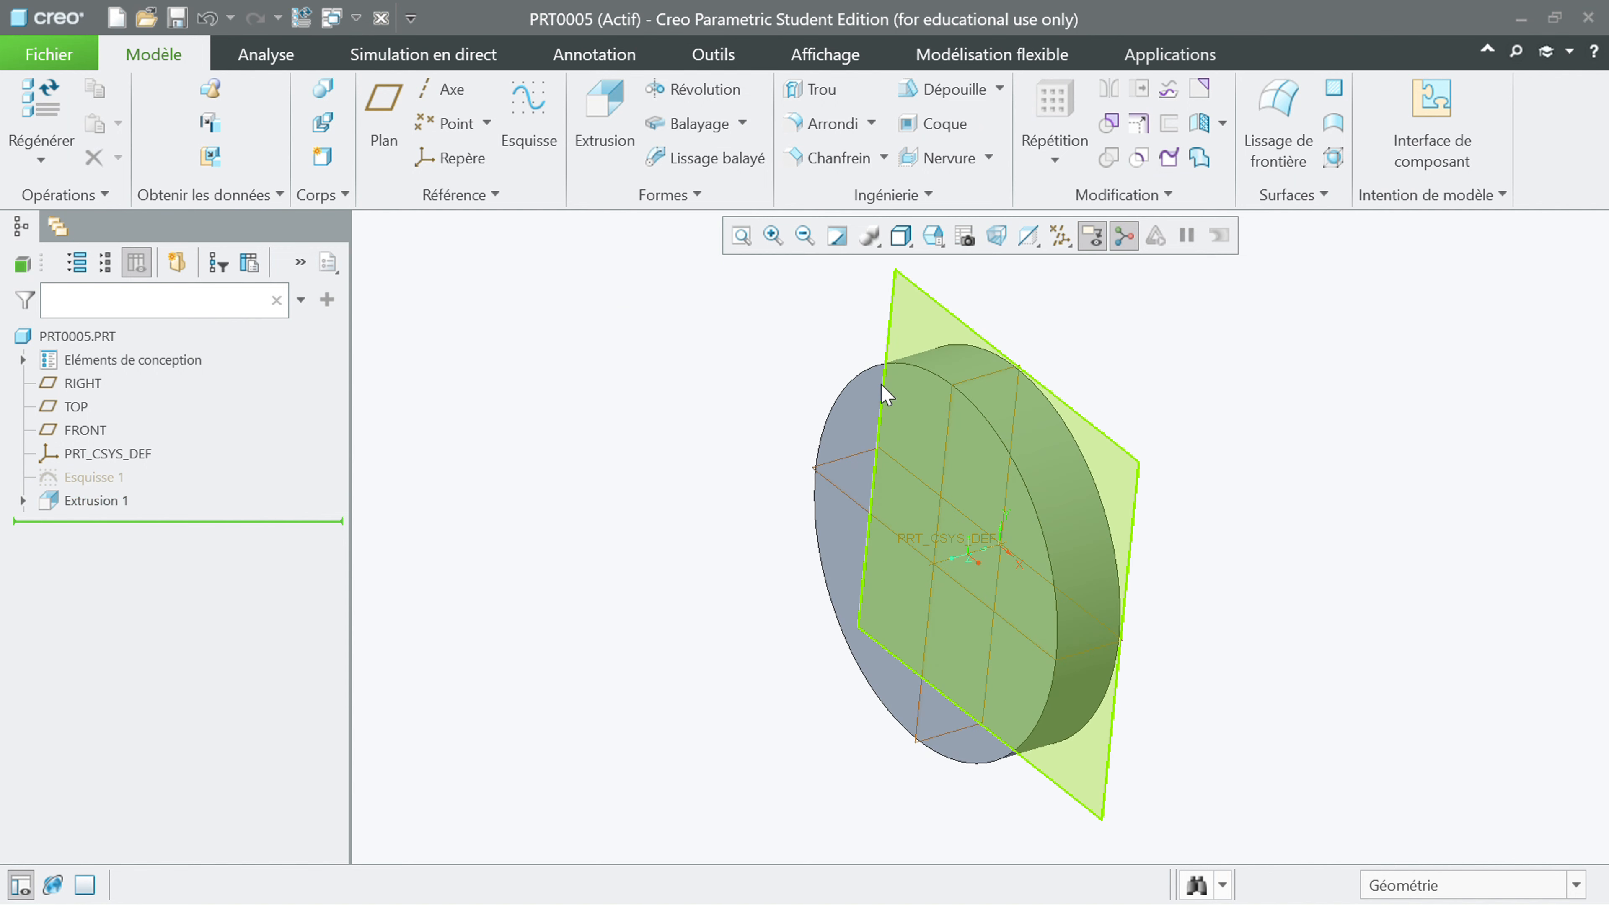
left_click(865, 428)
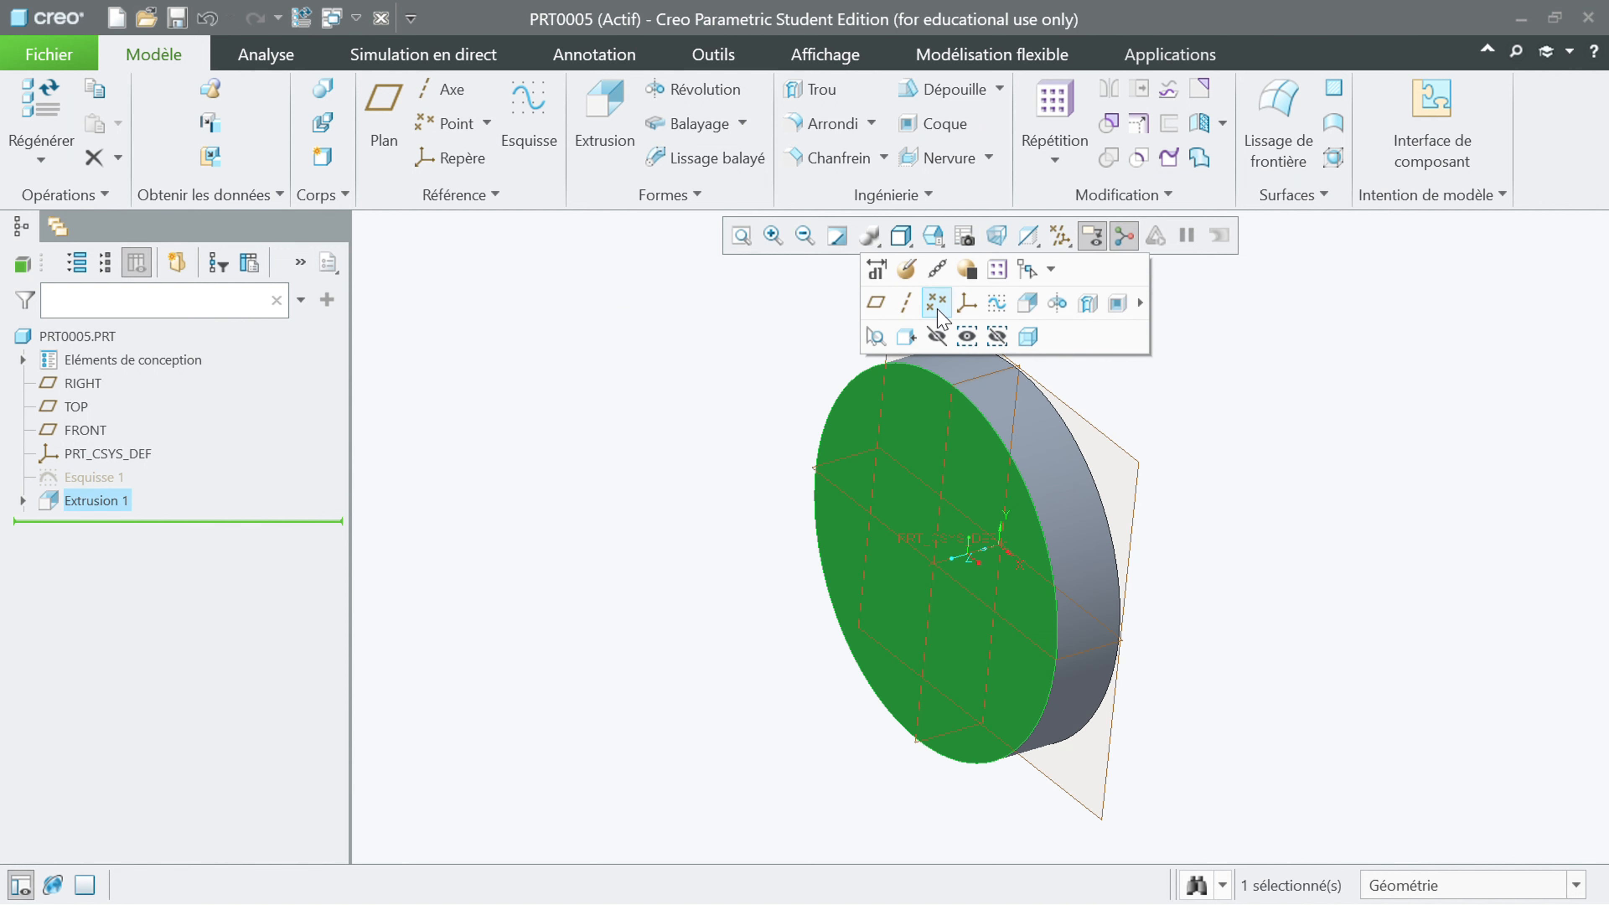
left_click(998, 303)
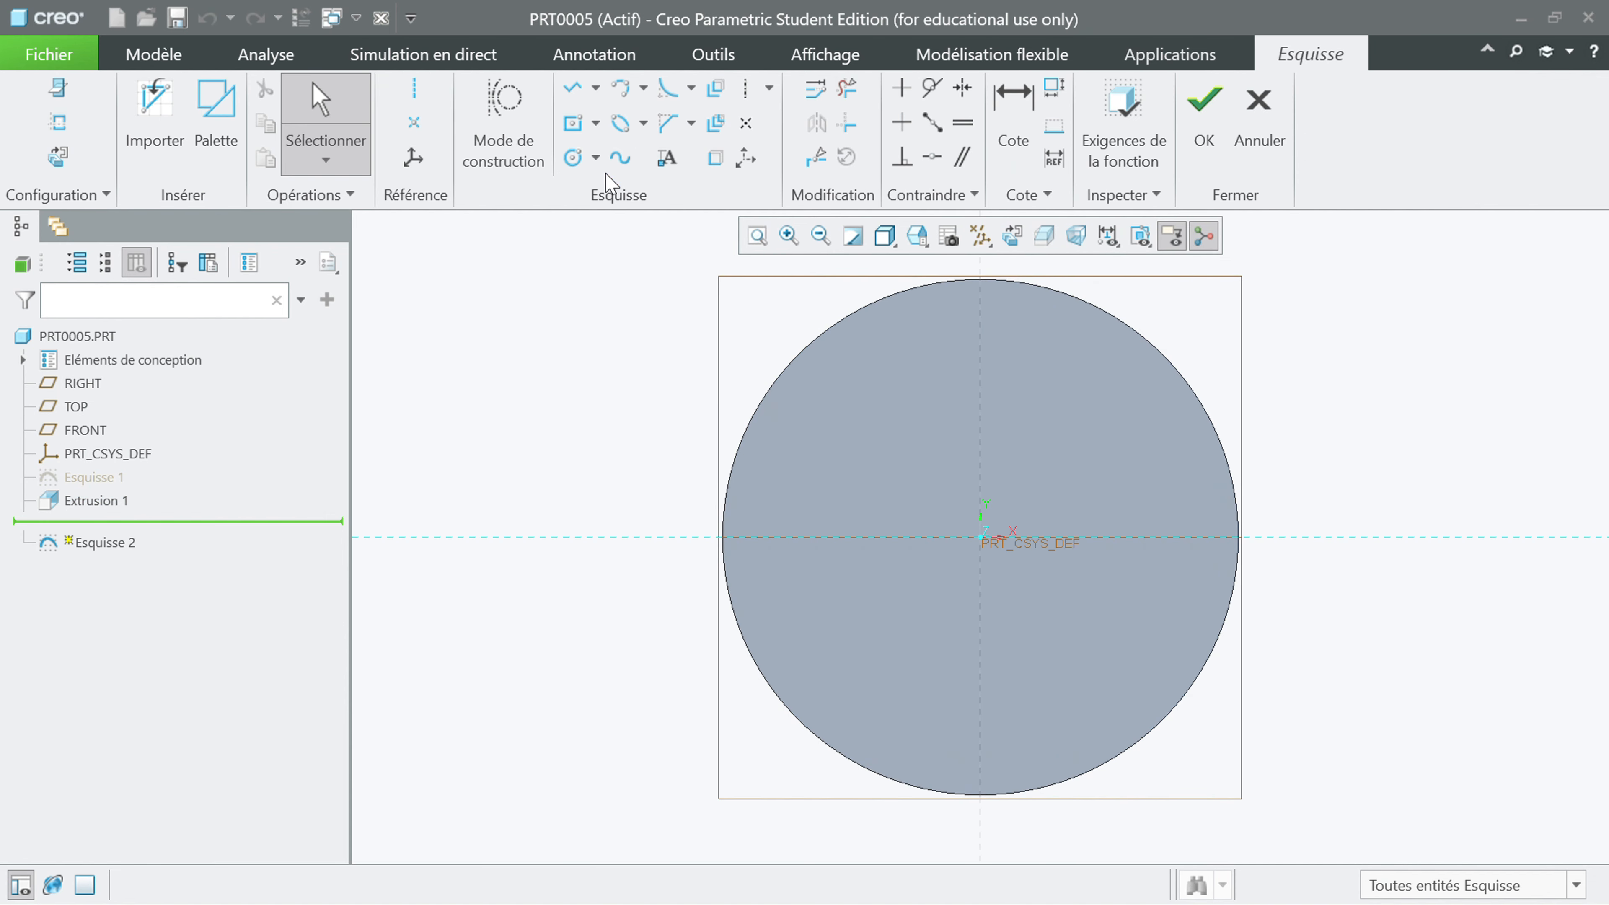
left_click(574, 159)
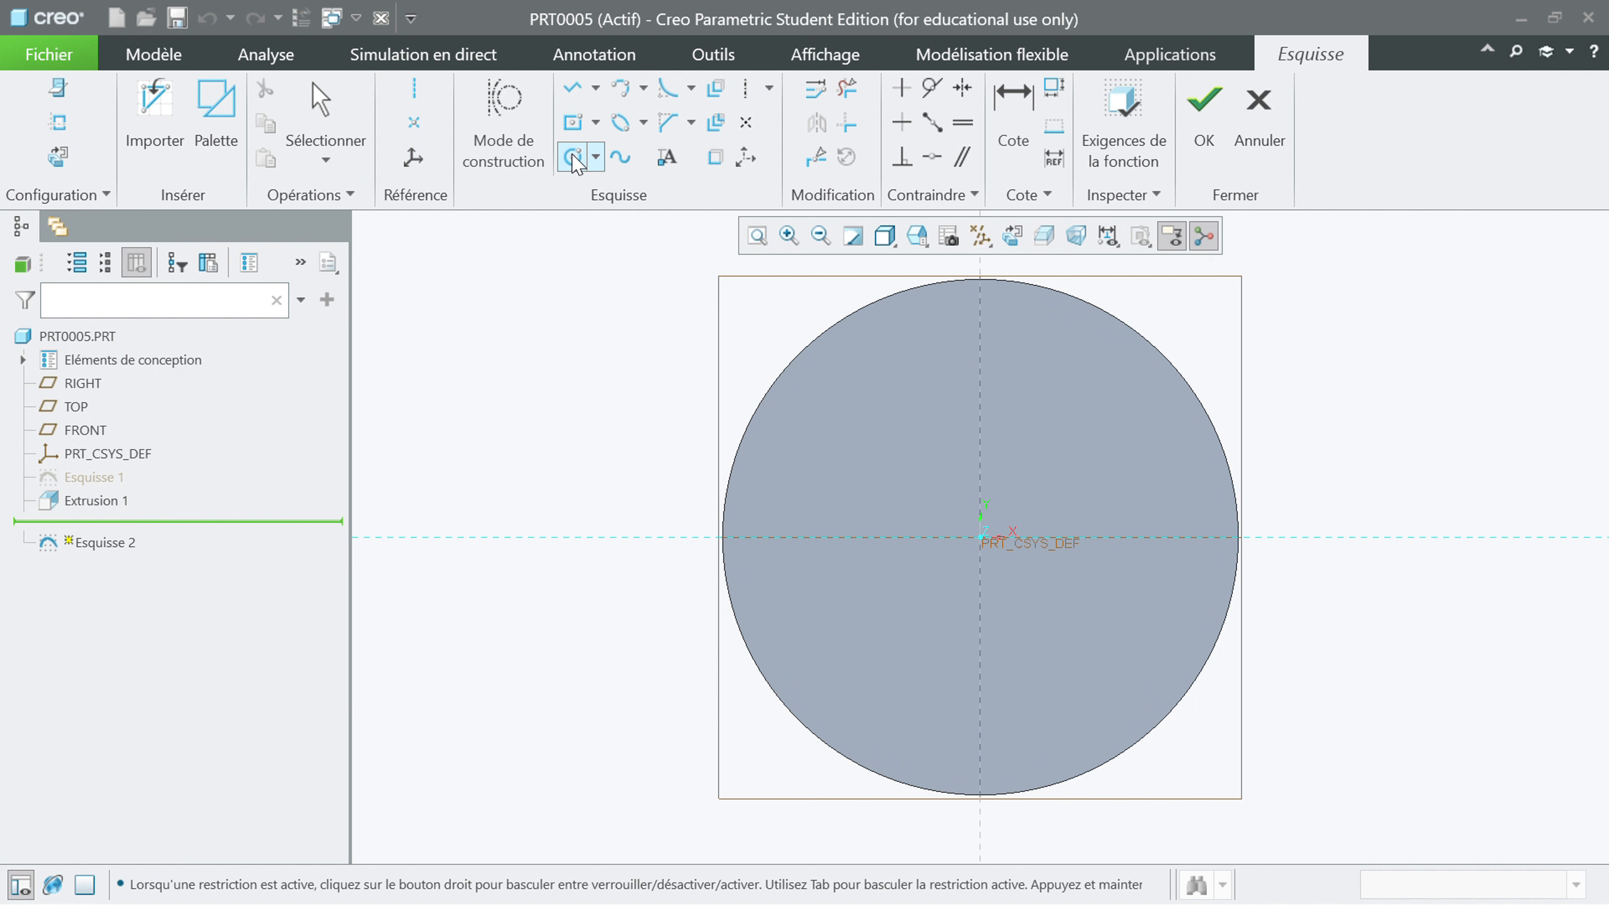
left_click(979, 538)
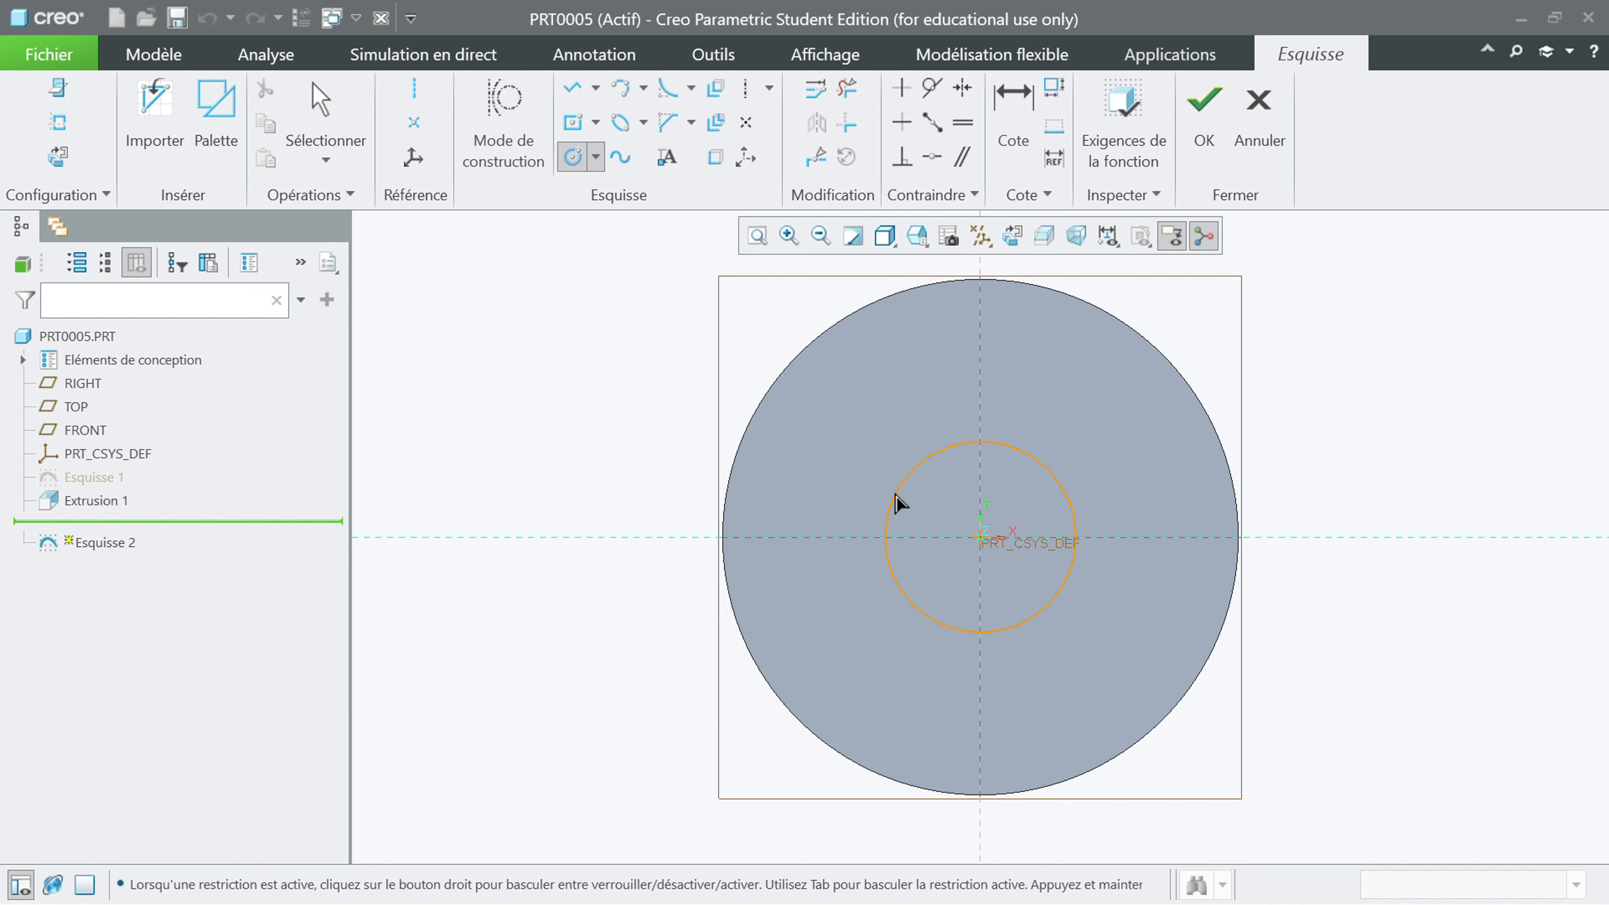
left_click(836, 454)
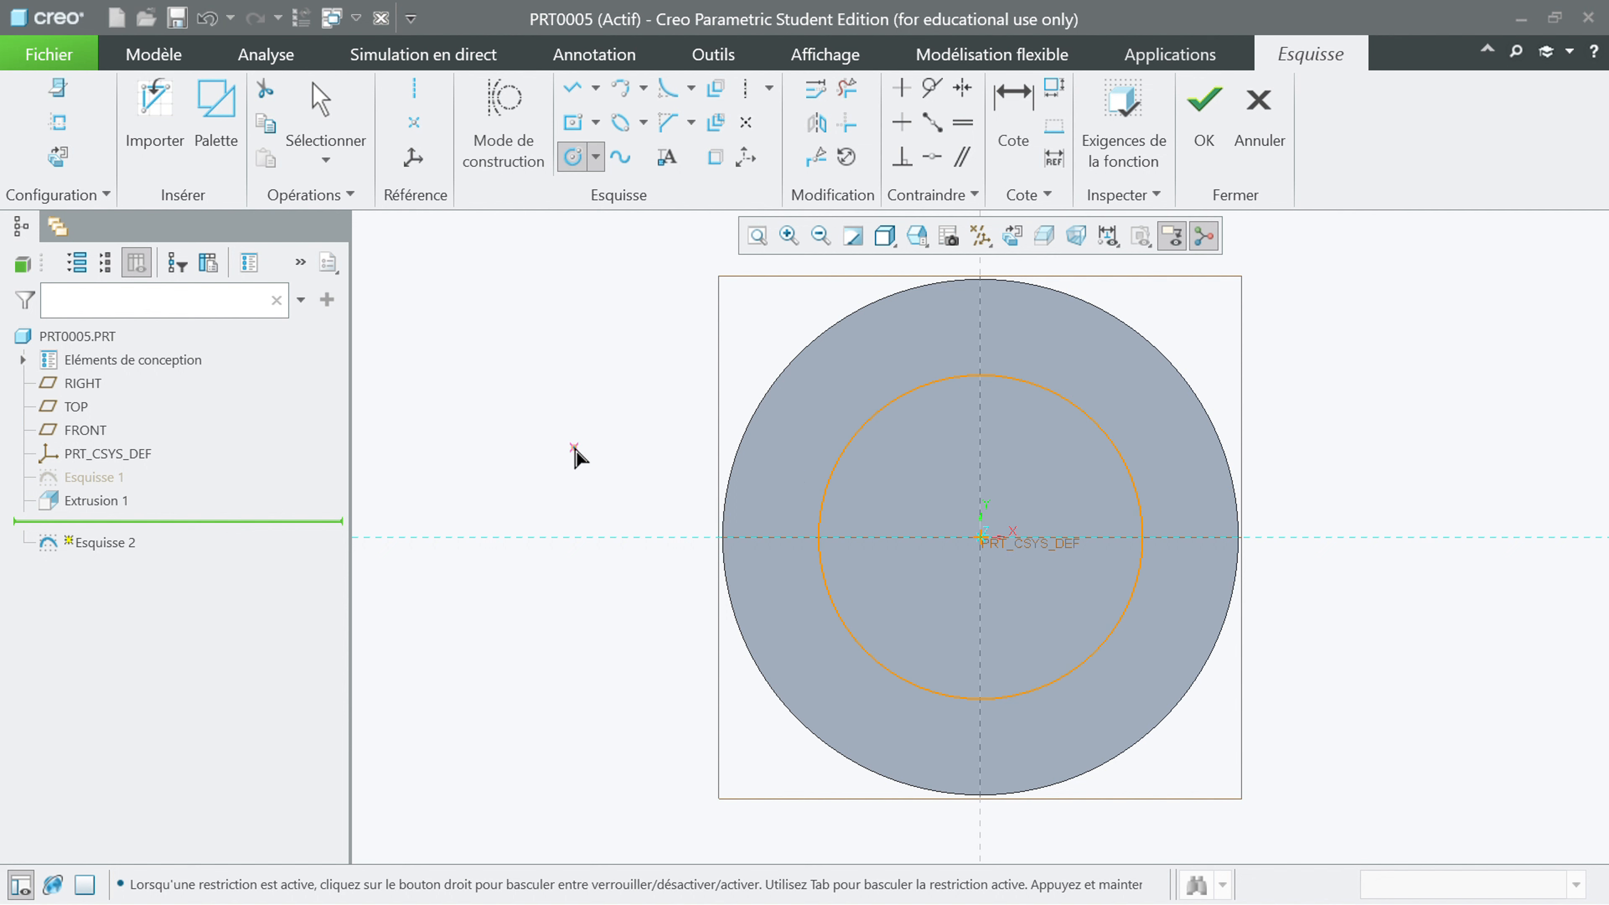
middle_click(575, 455)
Step: Set the concentric circle's diameter to 65 and finish the sketch
double_click(784, 383)
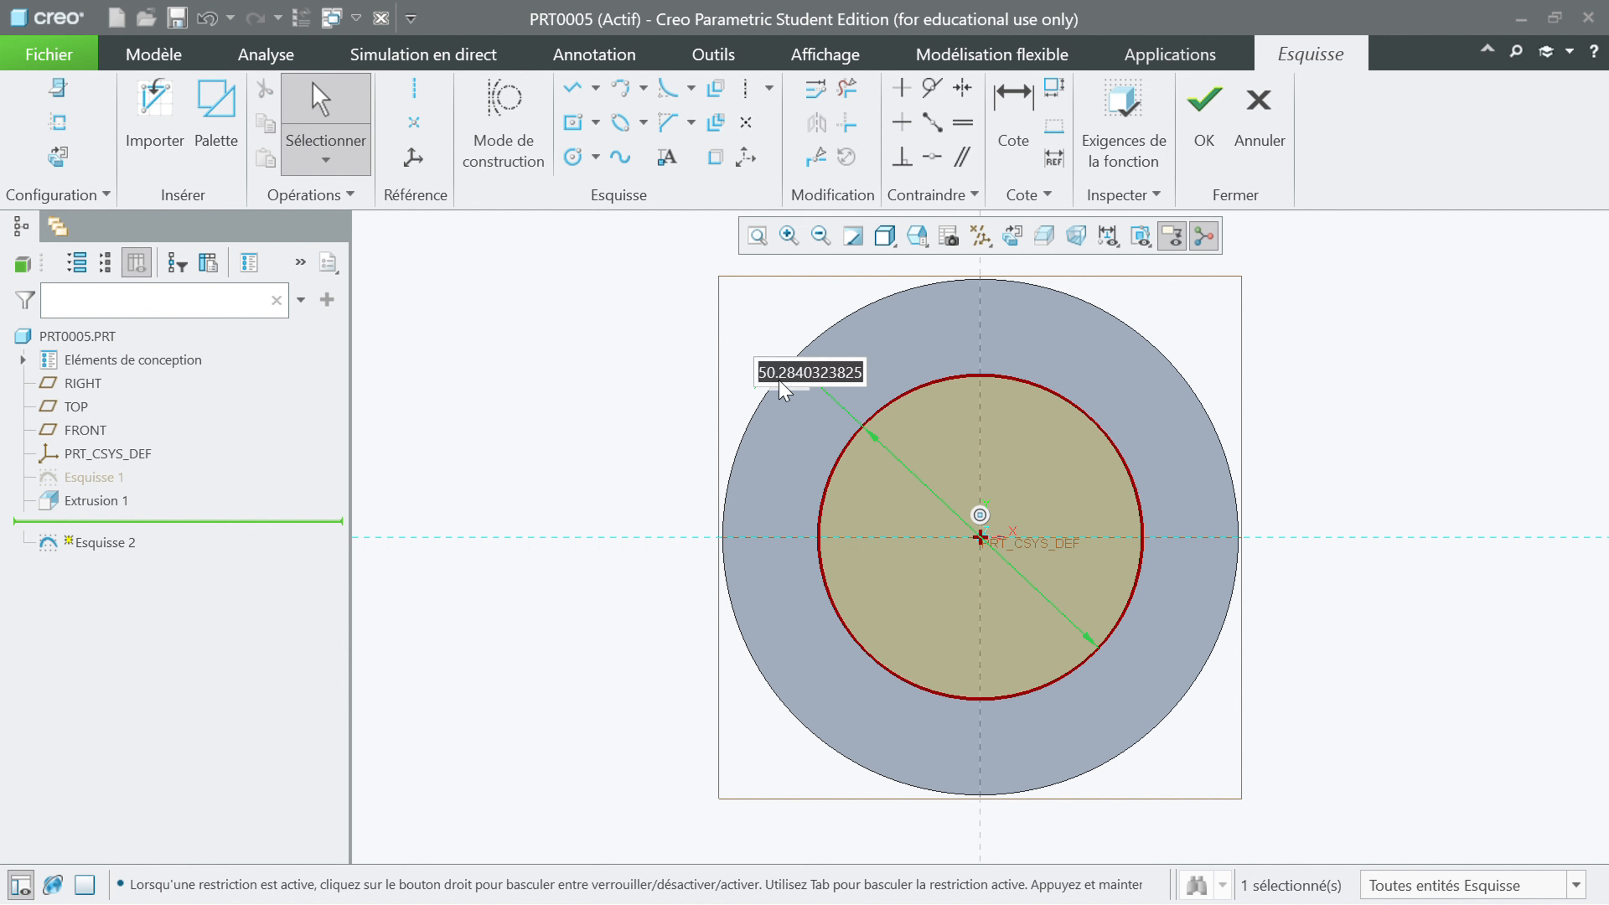
type("65")
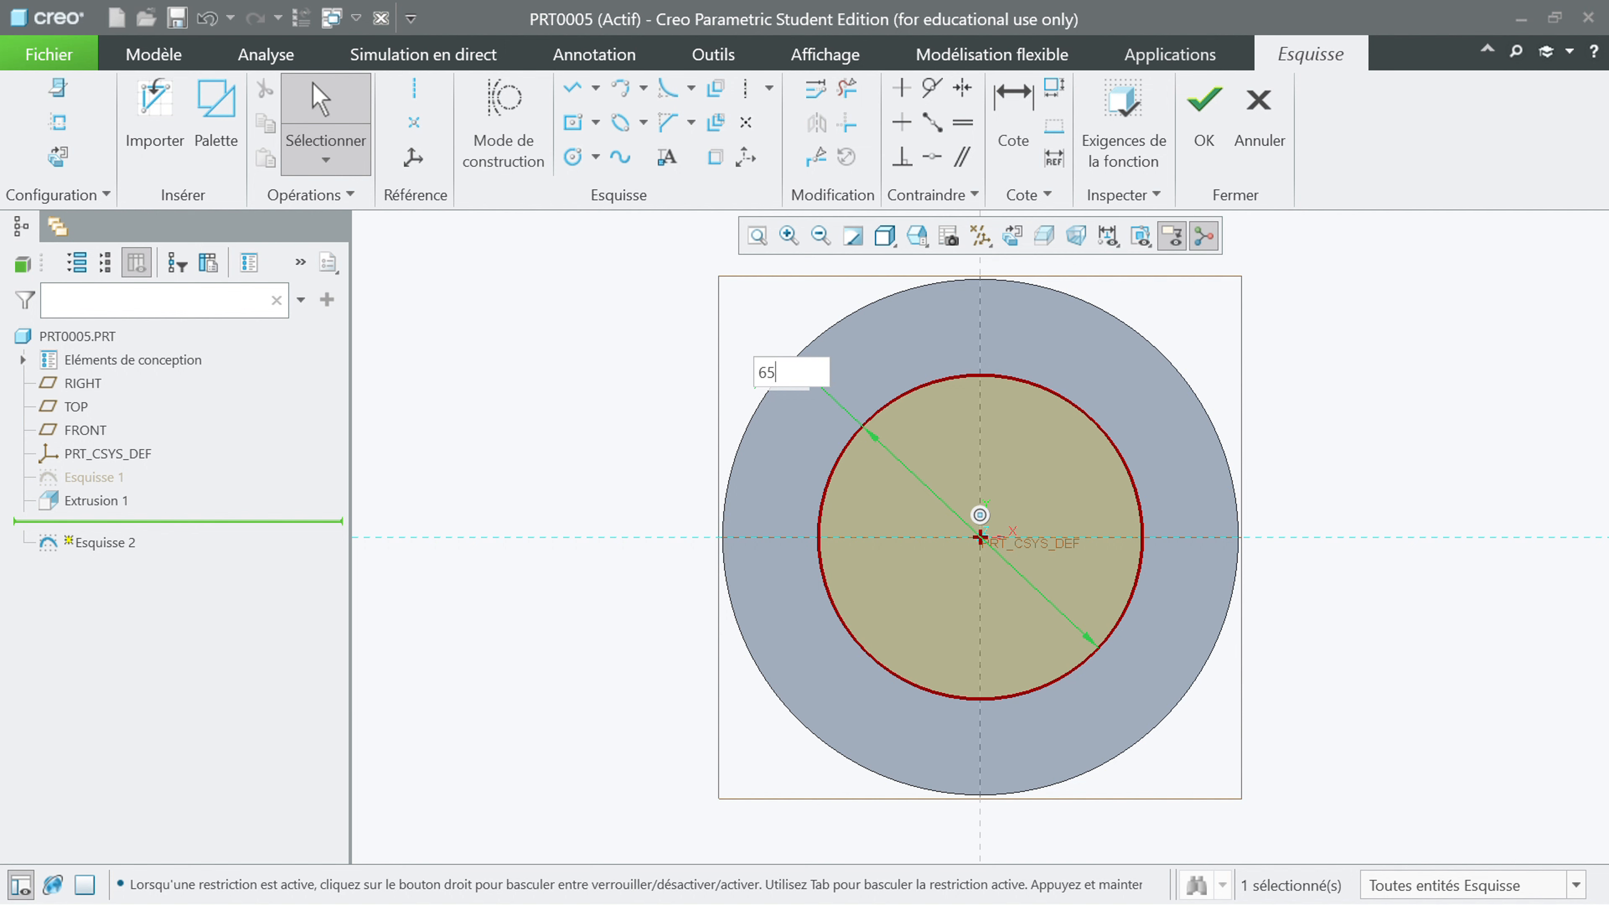
key("Return")
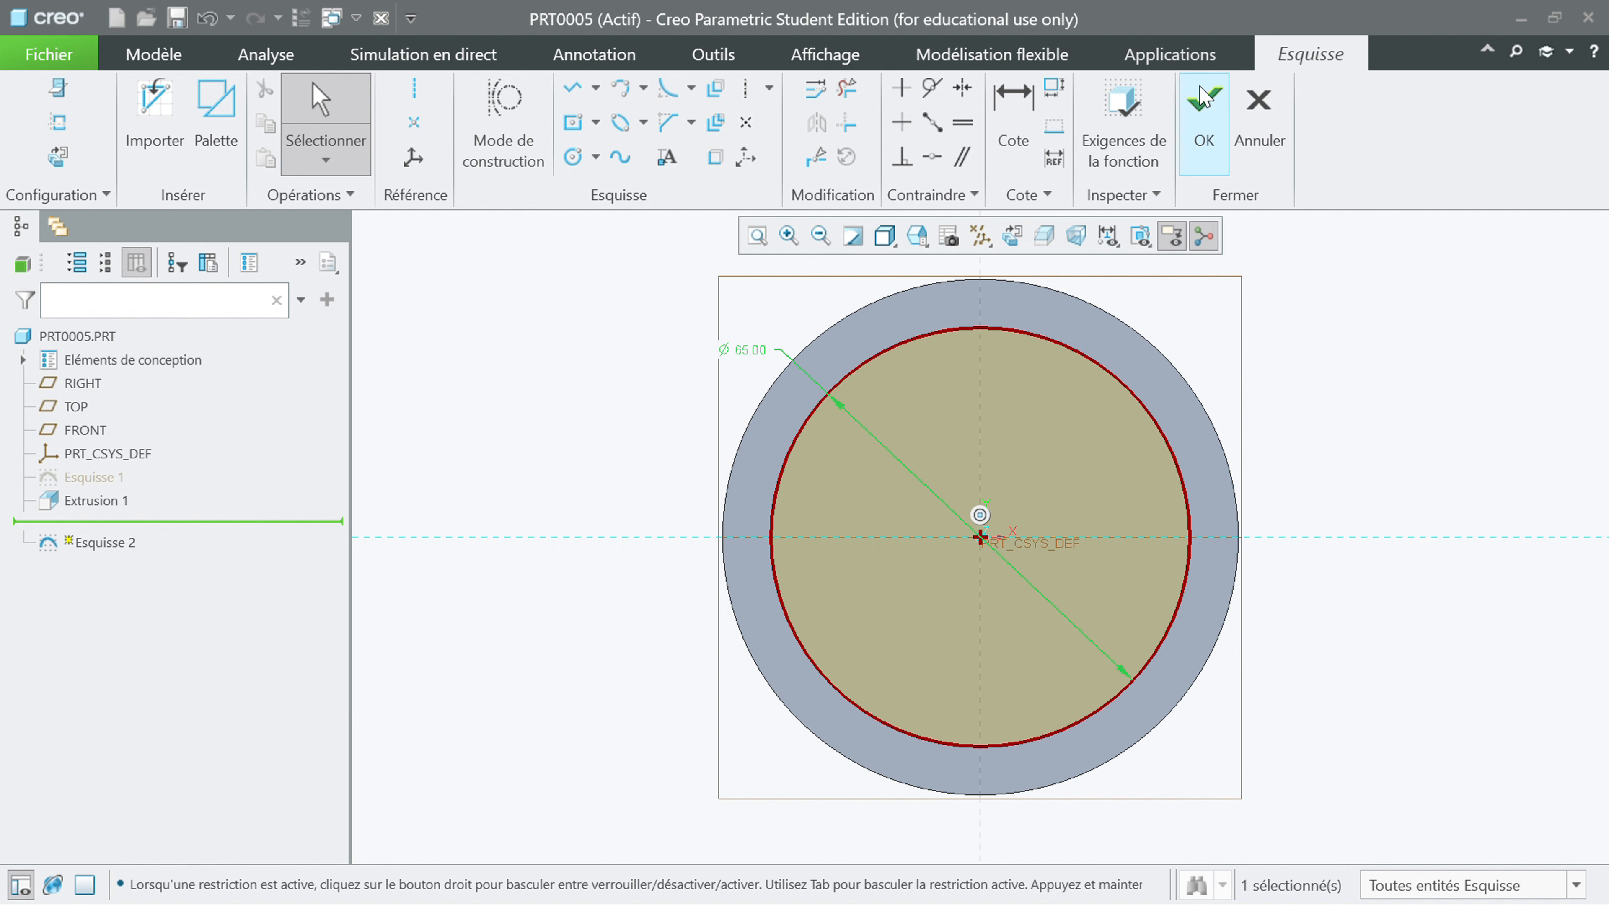
left_click(1203, 100)
Step: Extrude the 65 diameter circle outward from the disc as a solid to a depth of 40
mouse_move(927, 405)
middle_mouse_down()
mouse_move(858, 403)
mouse_move(826, 432)
middle_mouse_up()
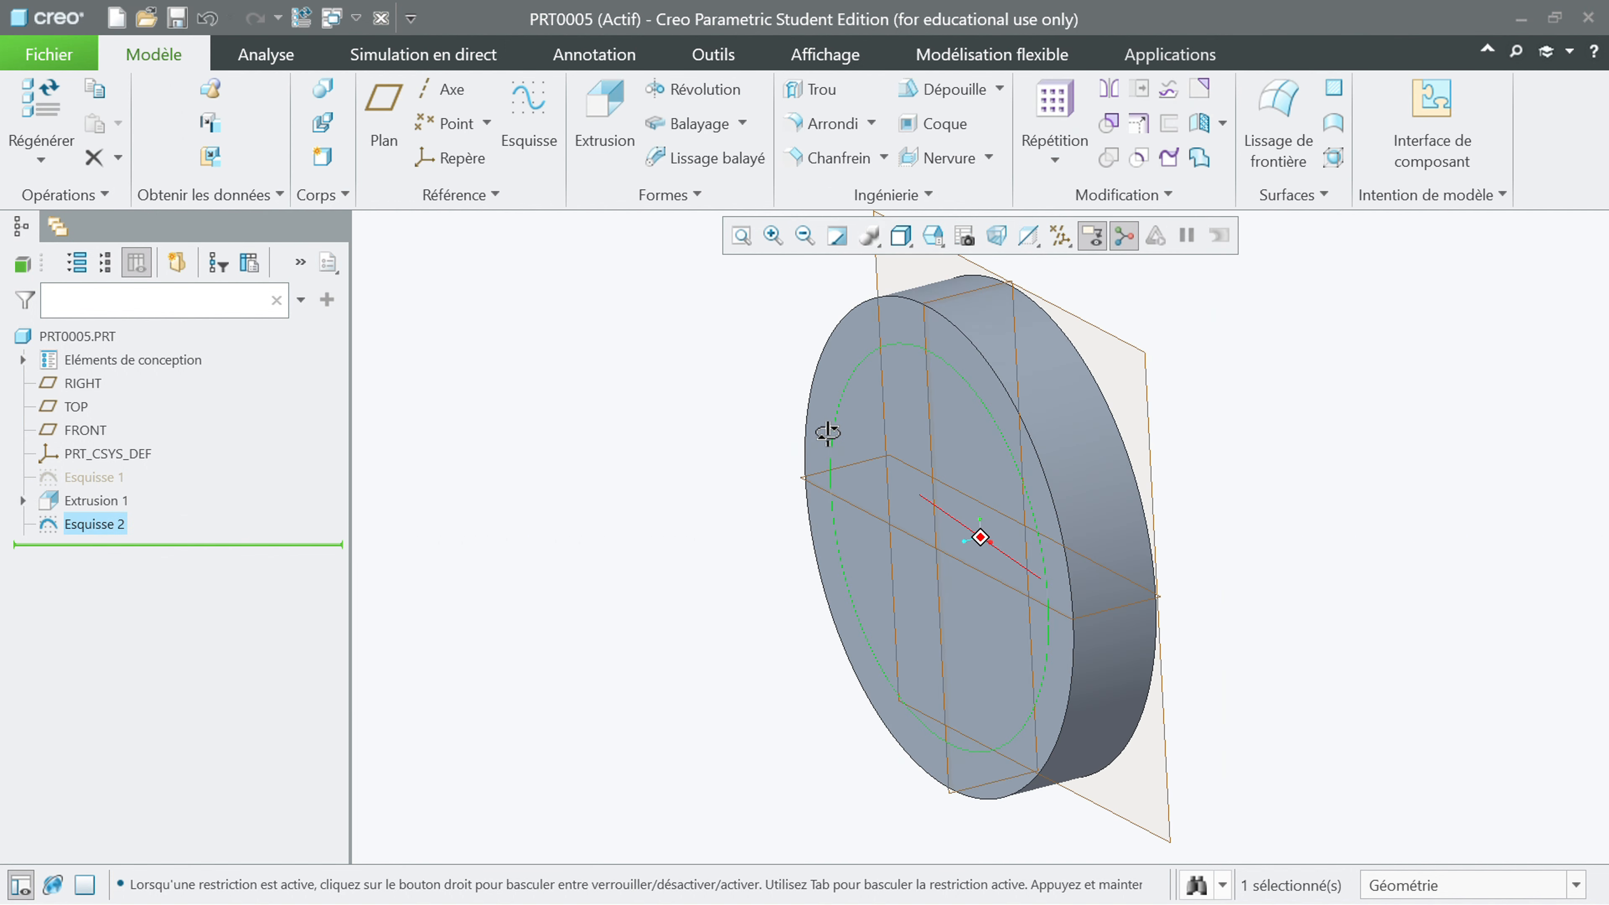
left_click(603, 120)
double_click(630, 669)
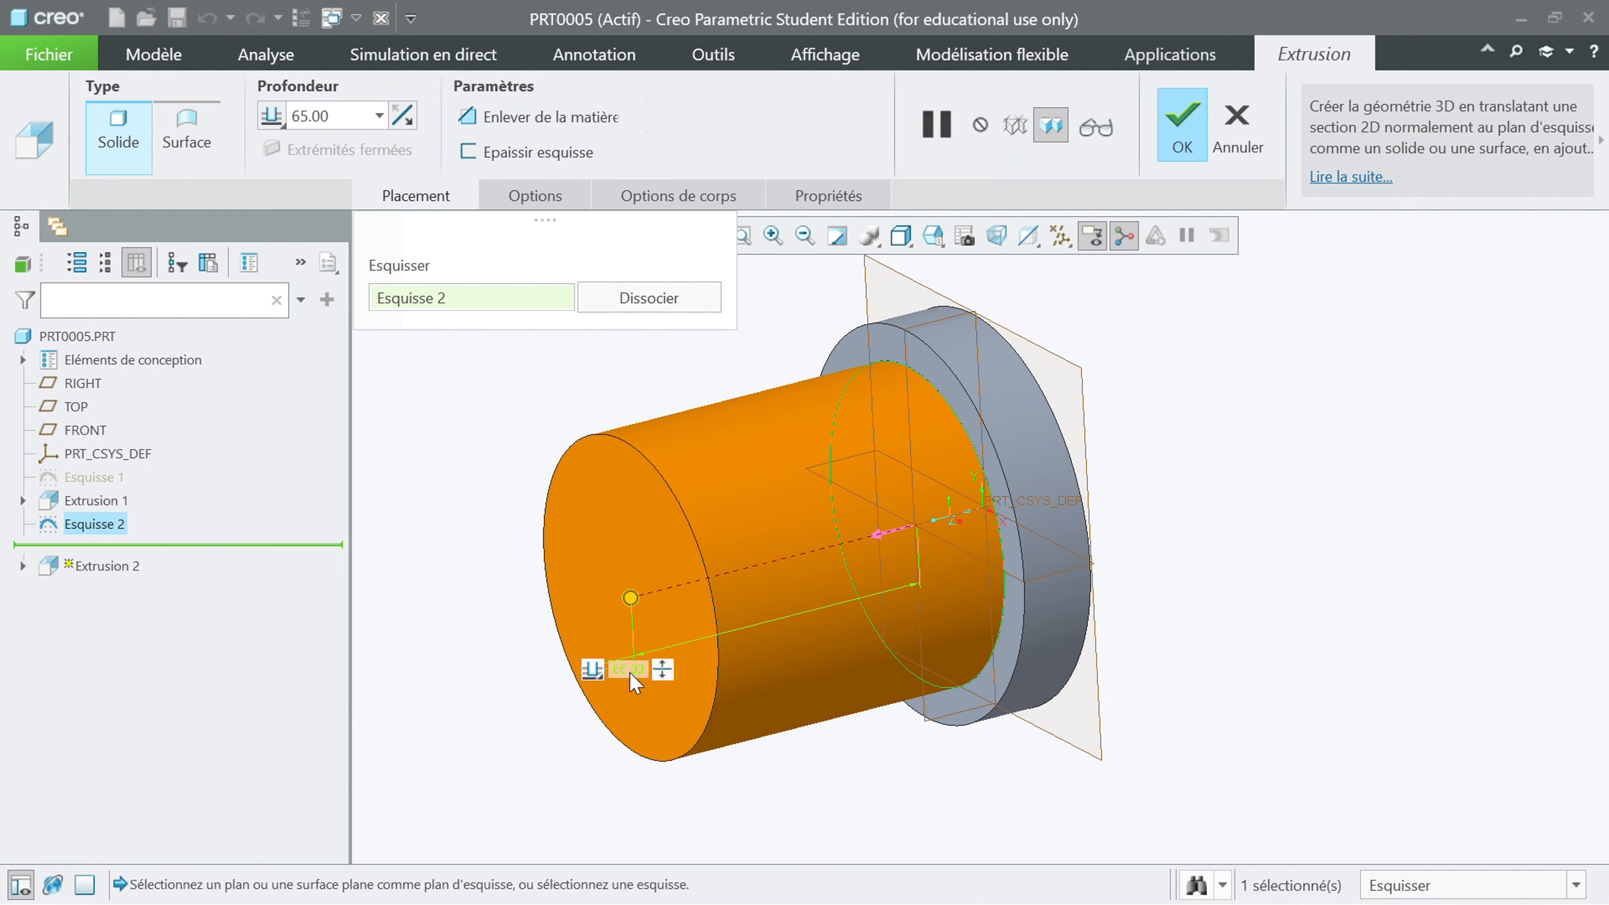
type("4")
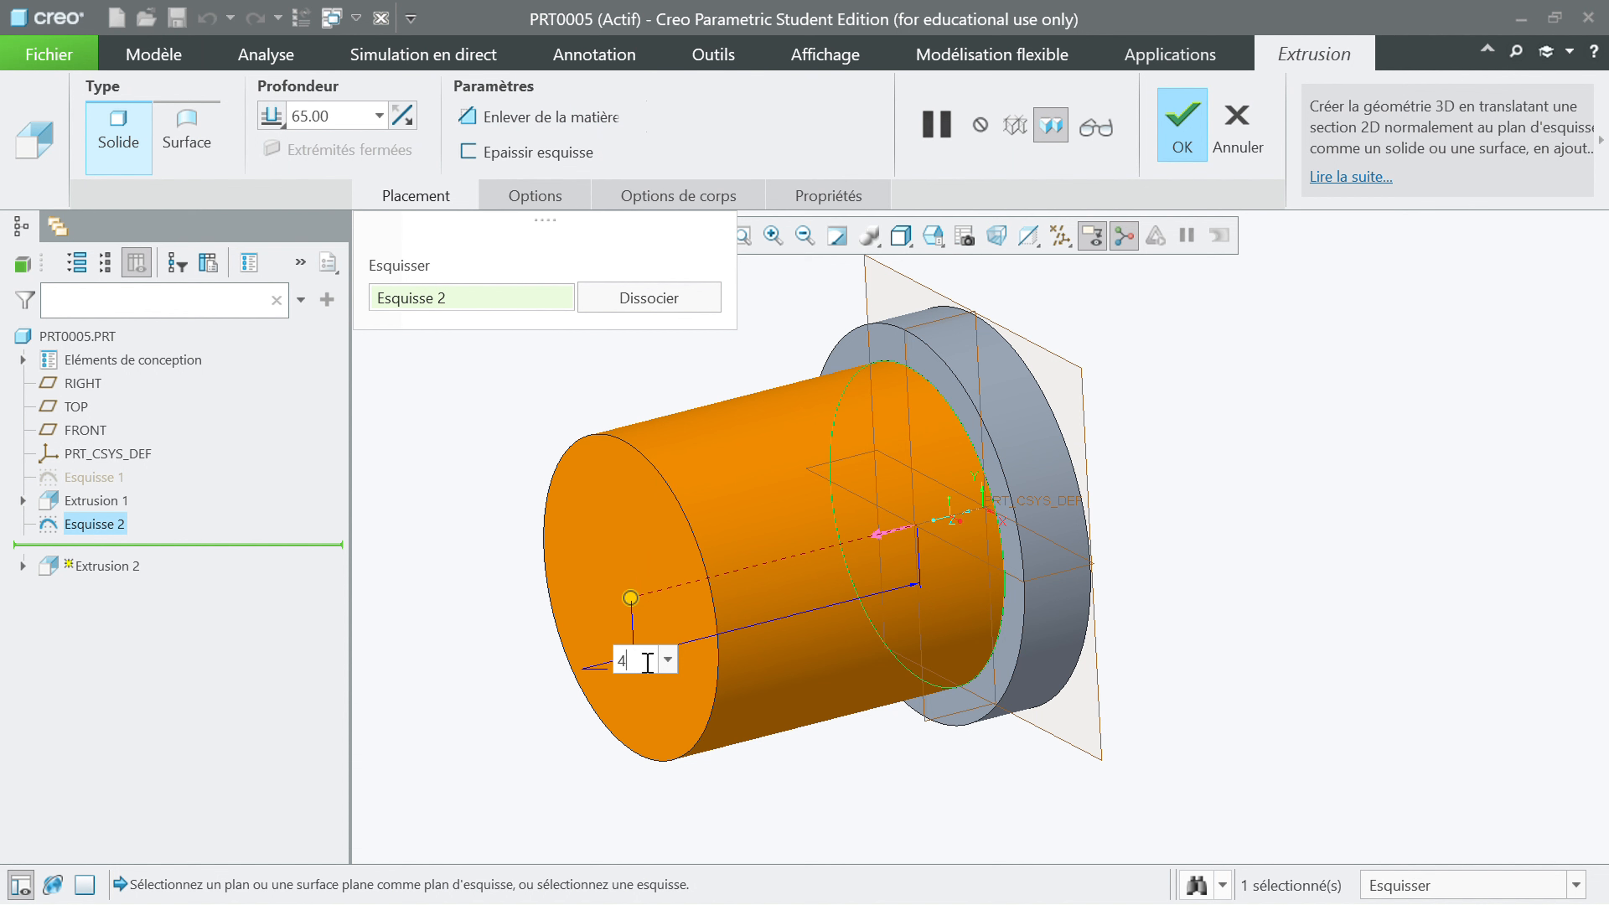
type("0")
key("Return")
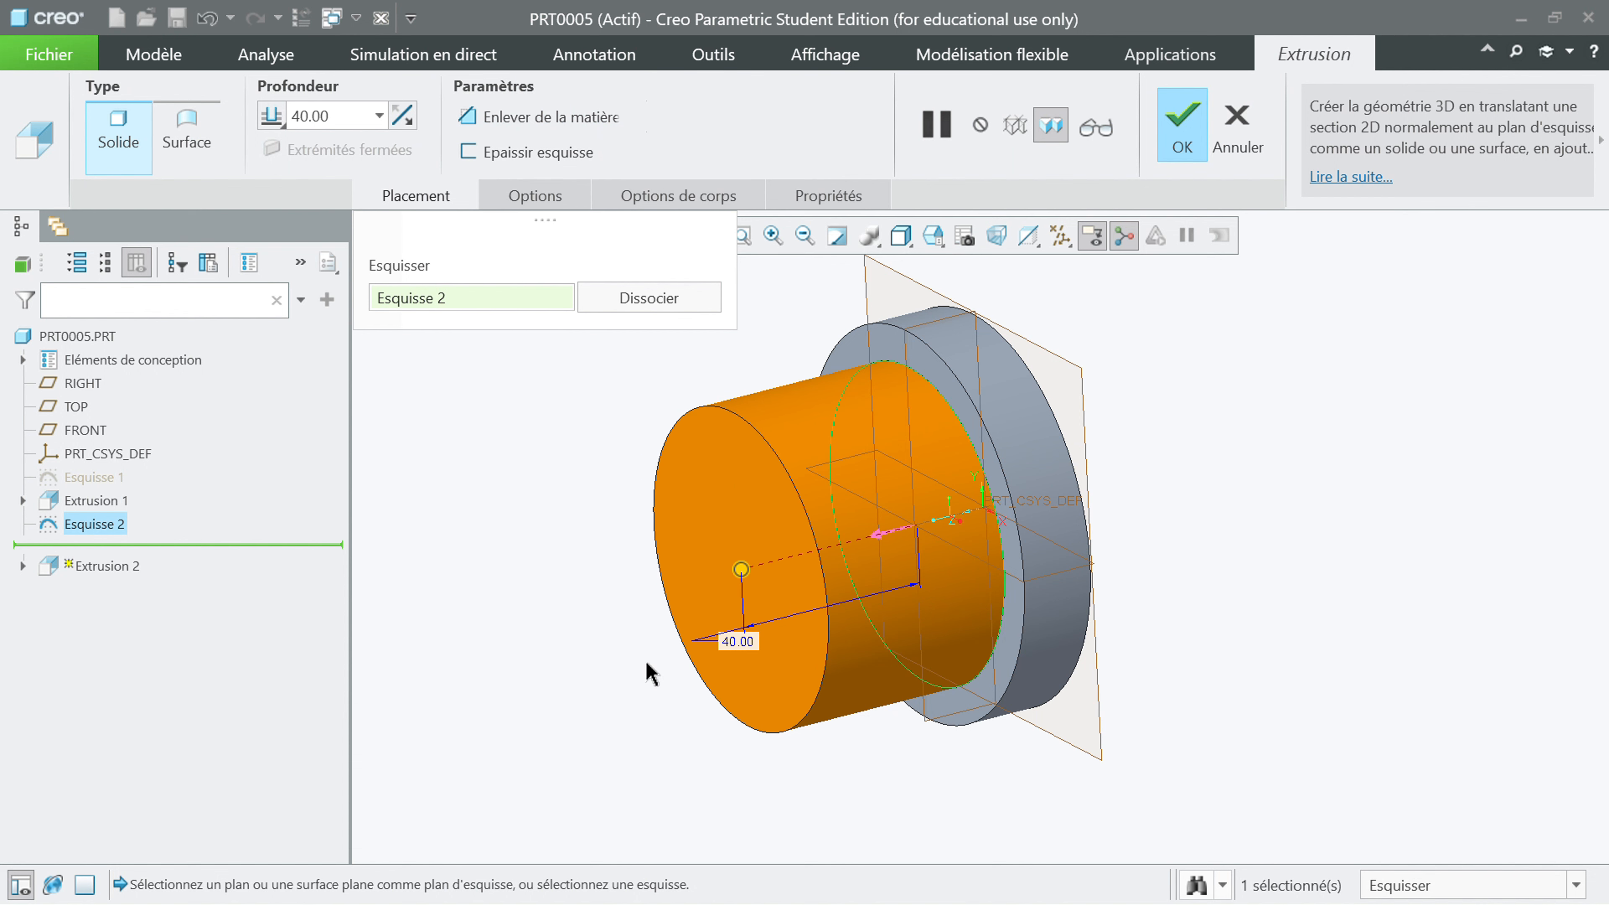
middle_click(648, 672)
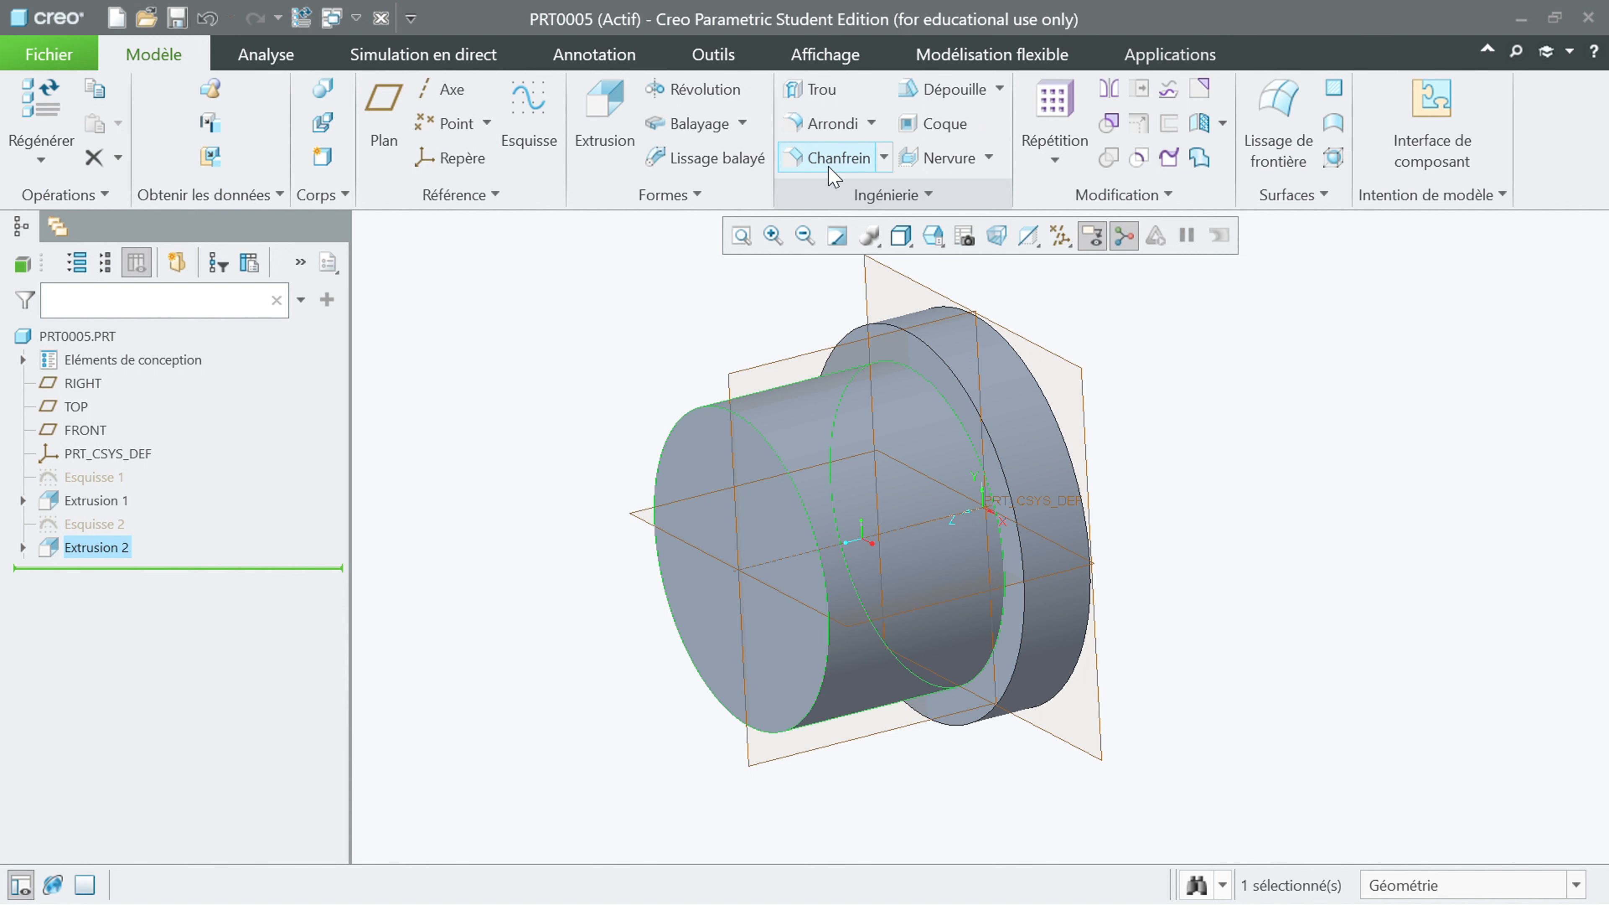
Step: Round the outer circular edge of the 80 diameter disc with a radius of 7
left_click(827, 122)
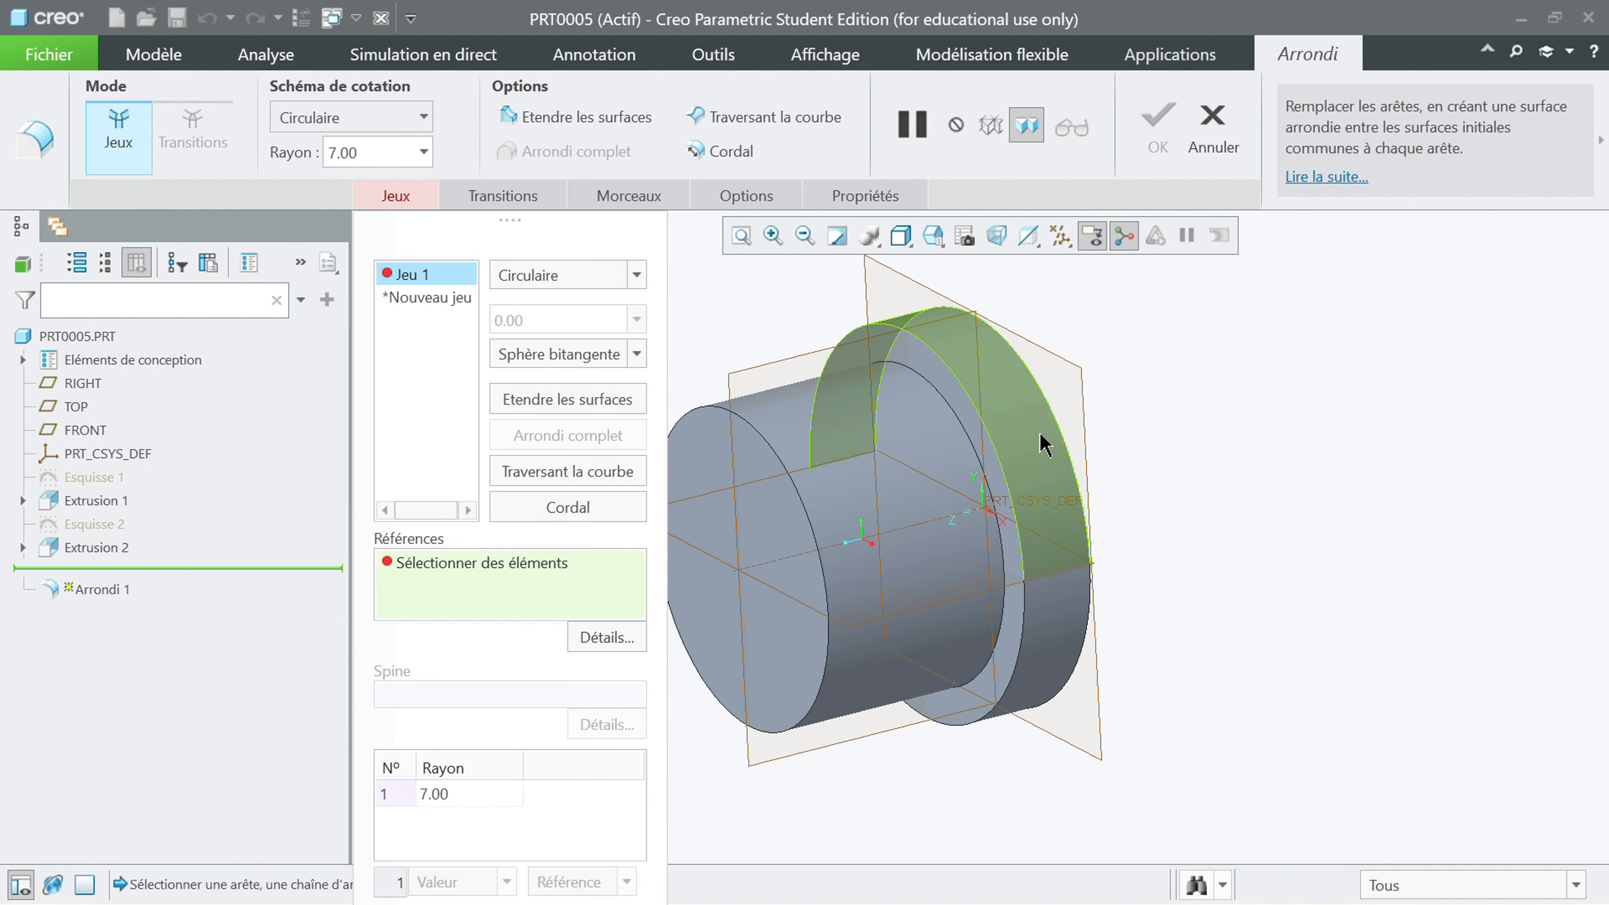
middle_click_drag(1044, 444, 801, 425)
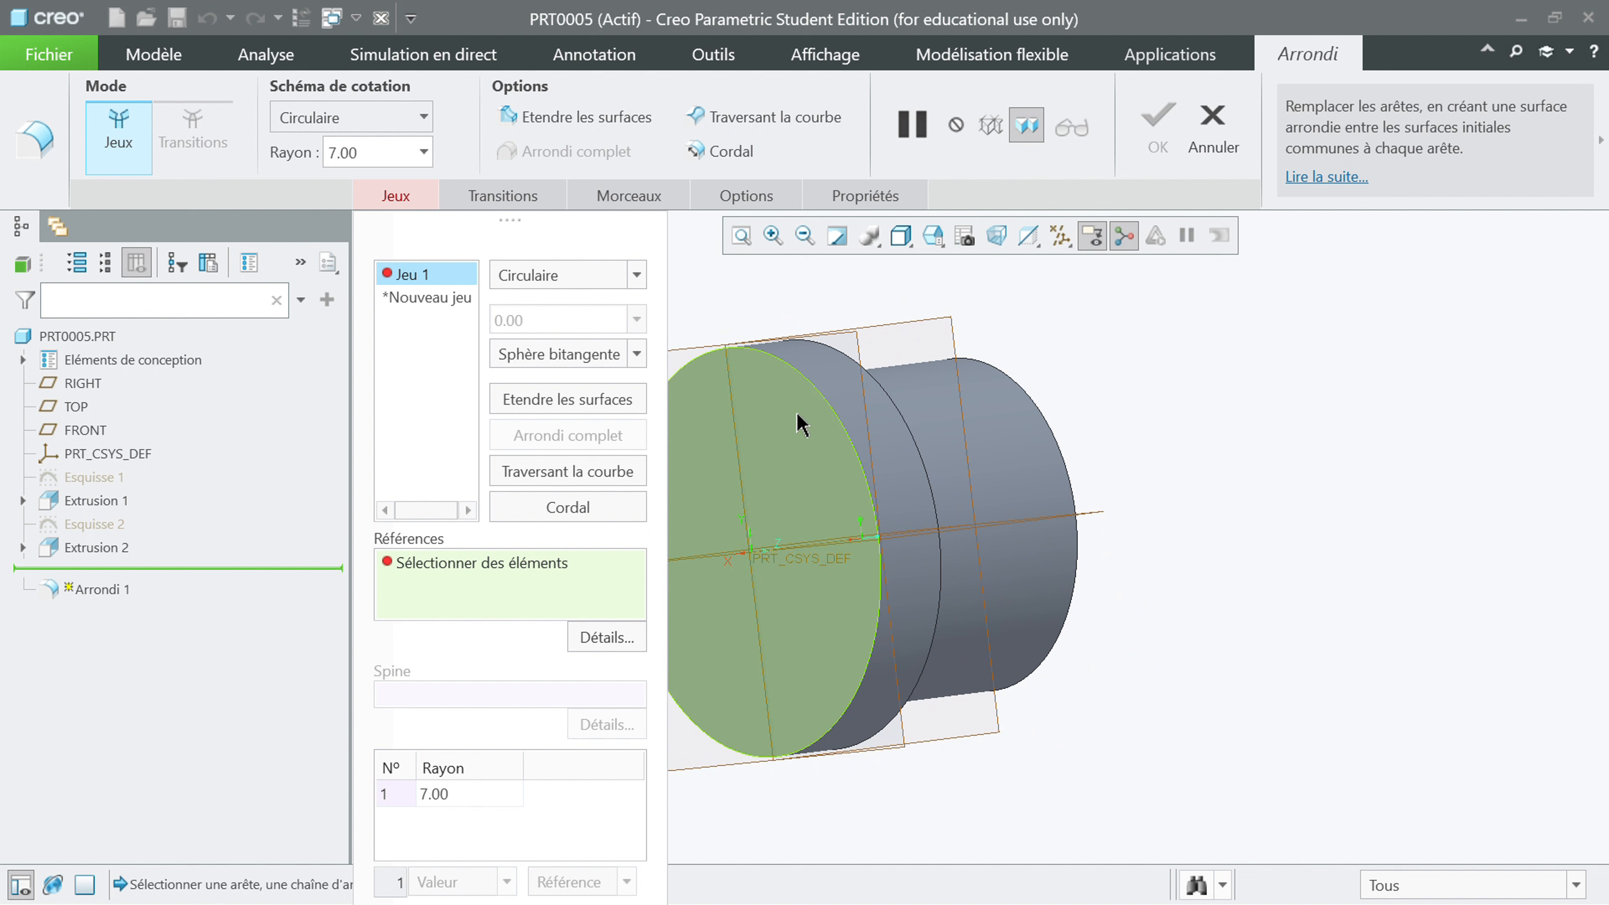
left_click(821, 404)
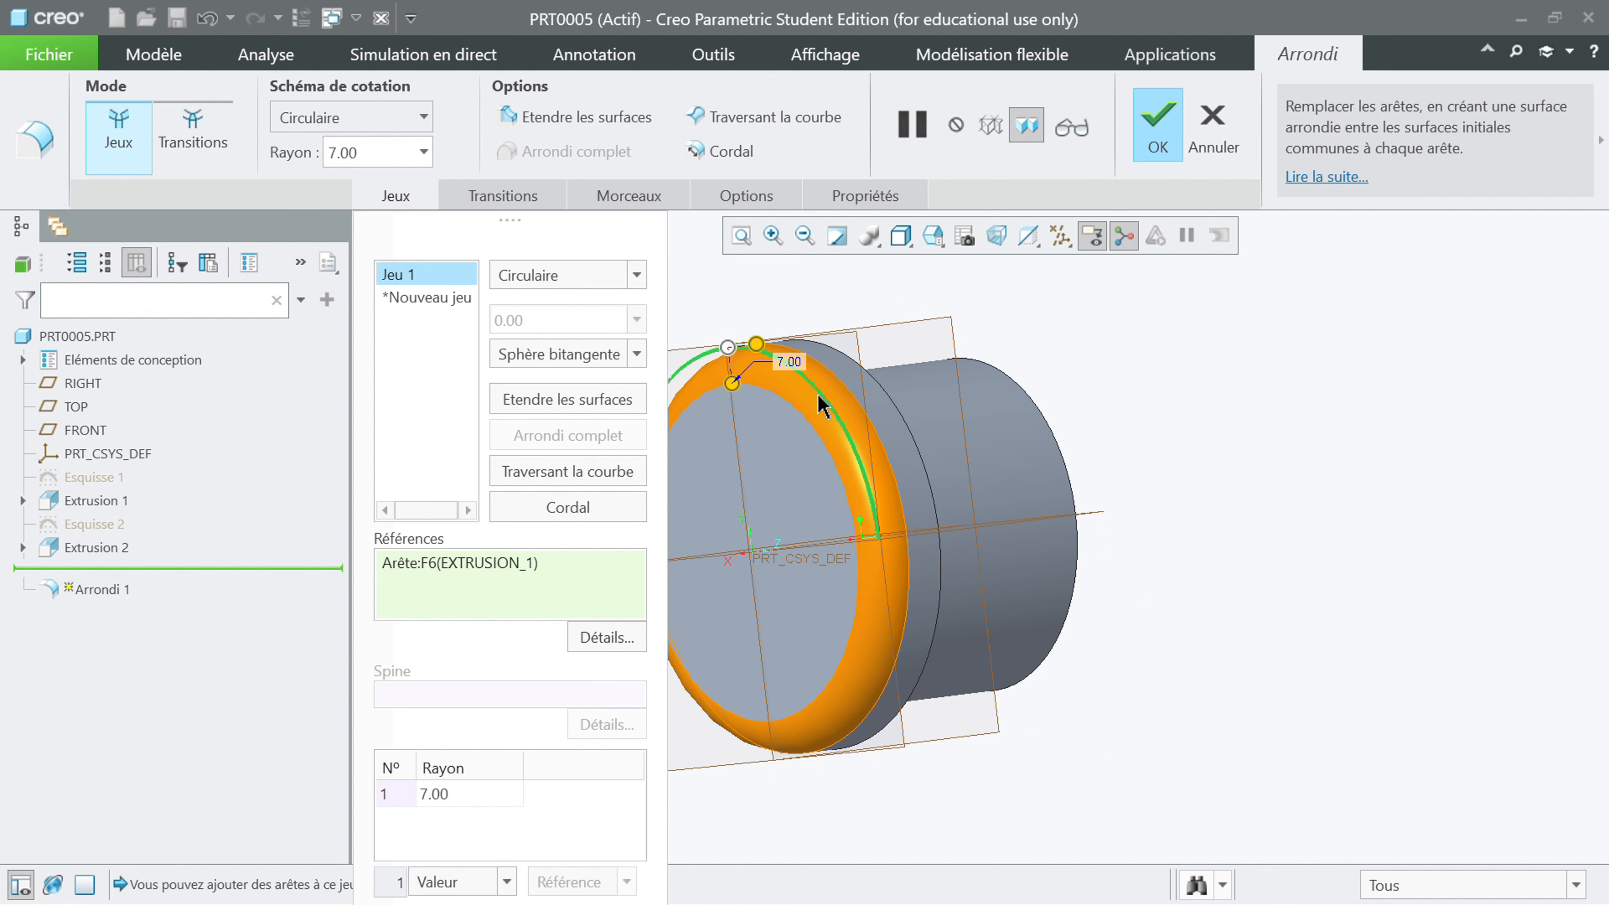
middle_click_drag(839, 428, 729, 329)
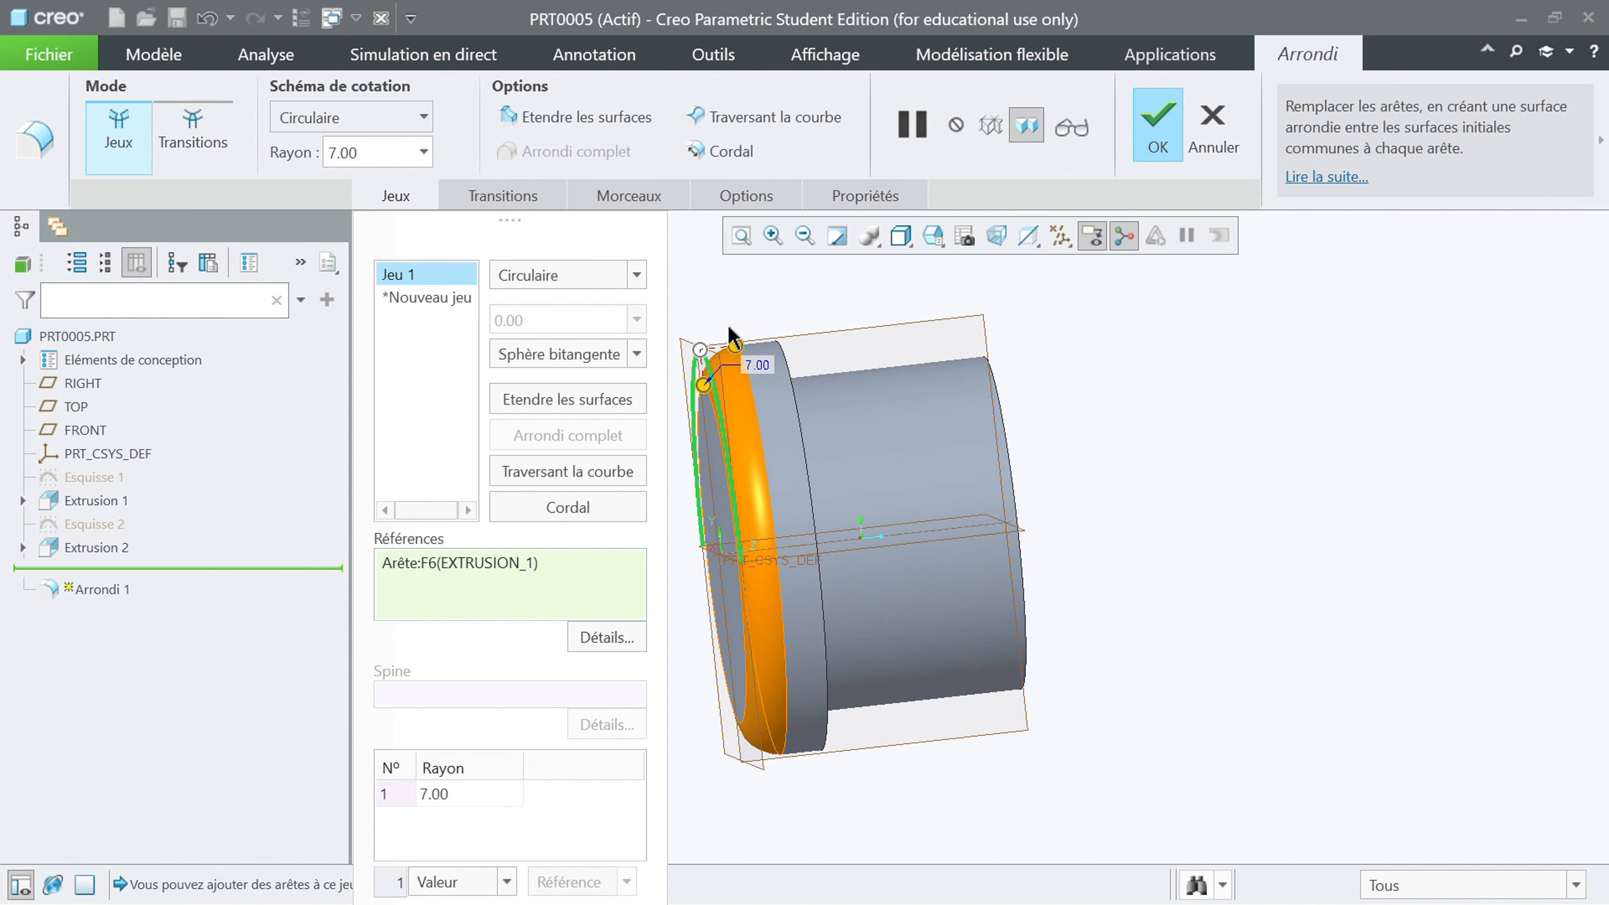
left_click(1159, 153)
Step: Apply a Shell to the part without choosing any face to remove
left_click(518, 496)
middle_click_drag(521, 504, 832, 458)
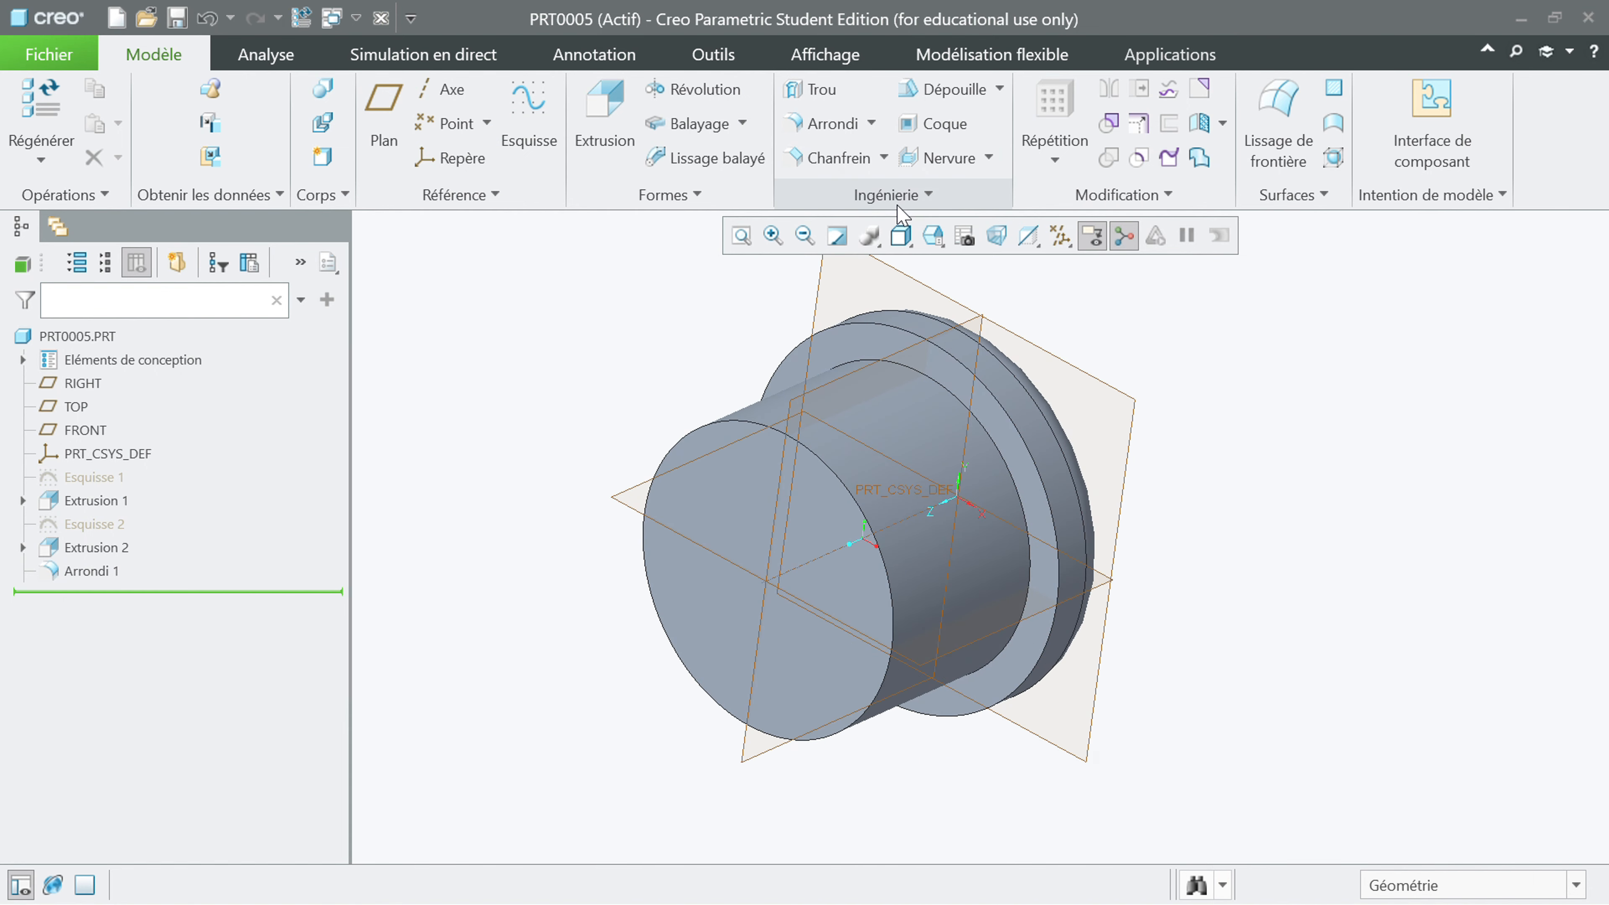
left_click(928, 129)
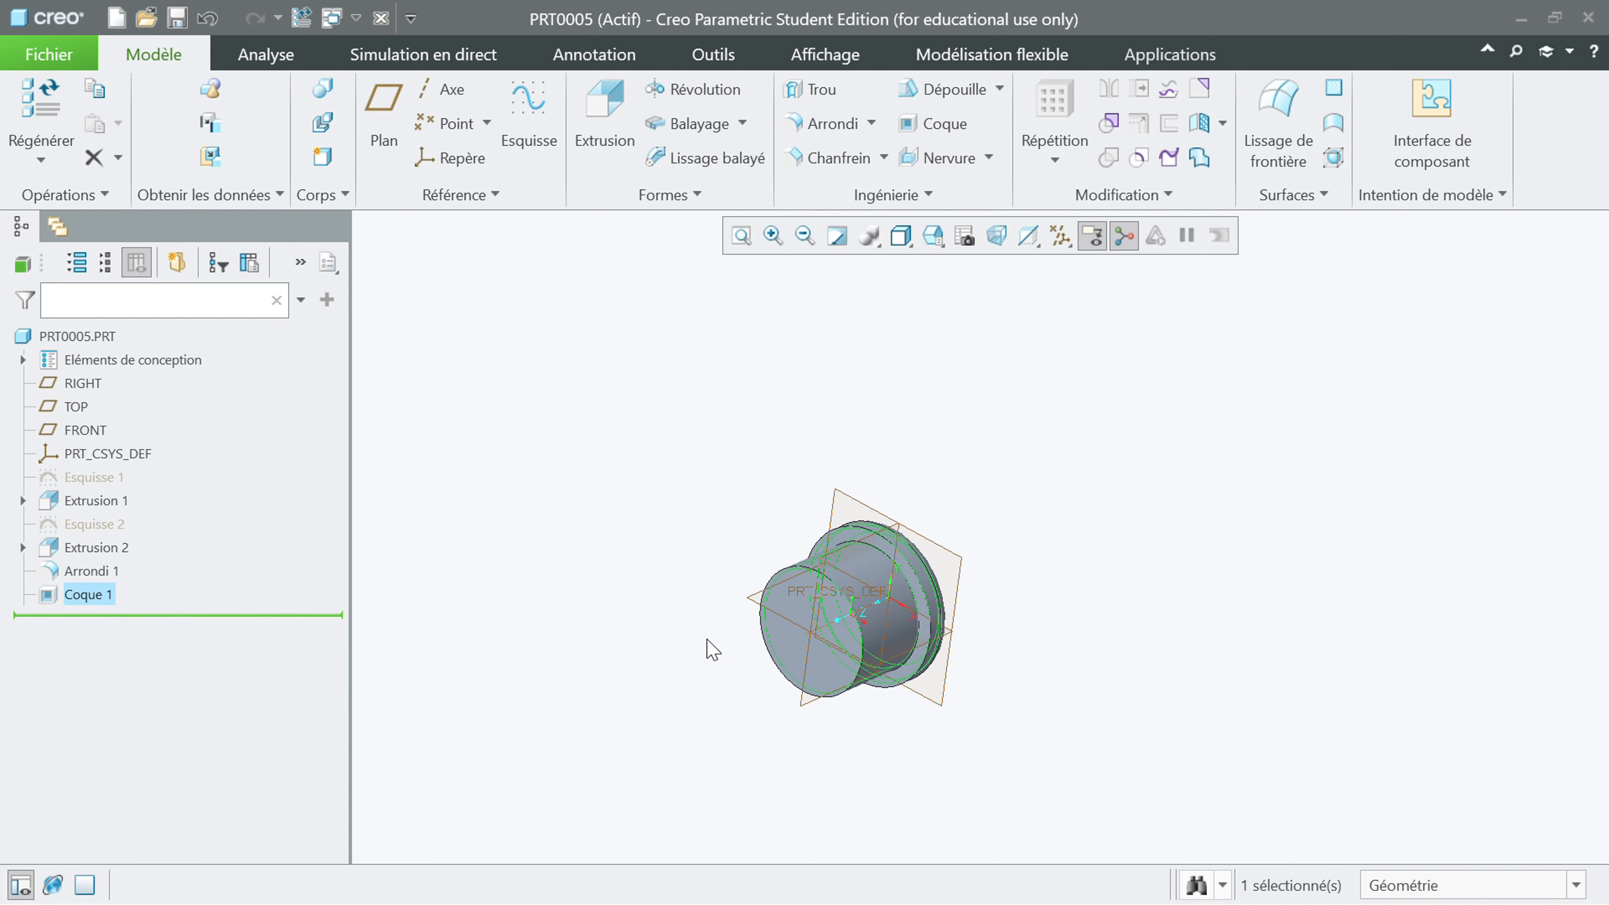
middle_click_drag(704, 639, 977, 585, "shift")
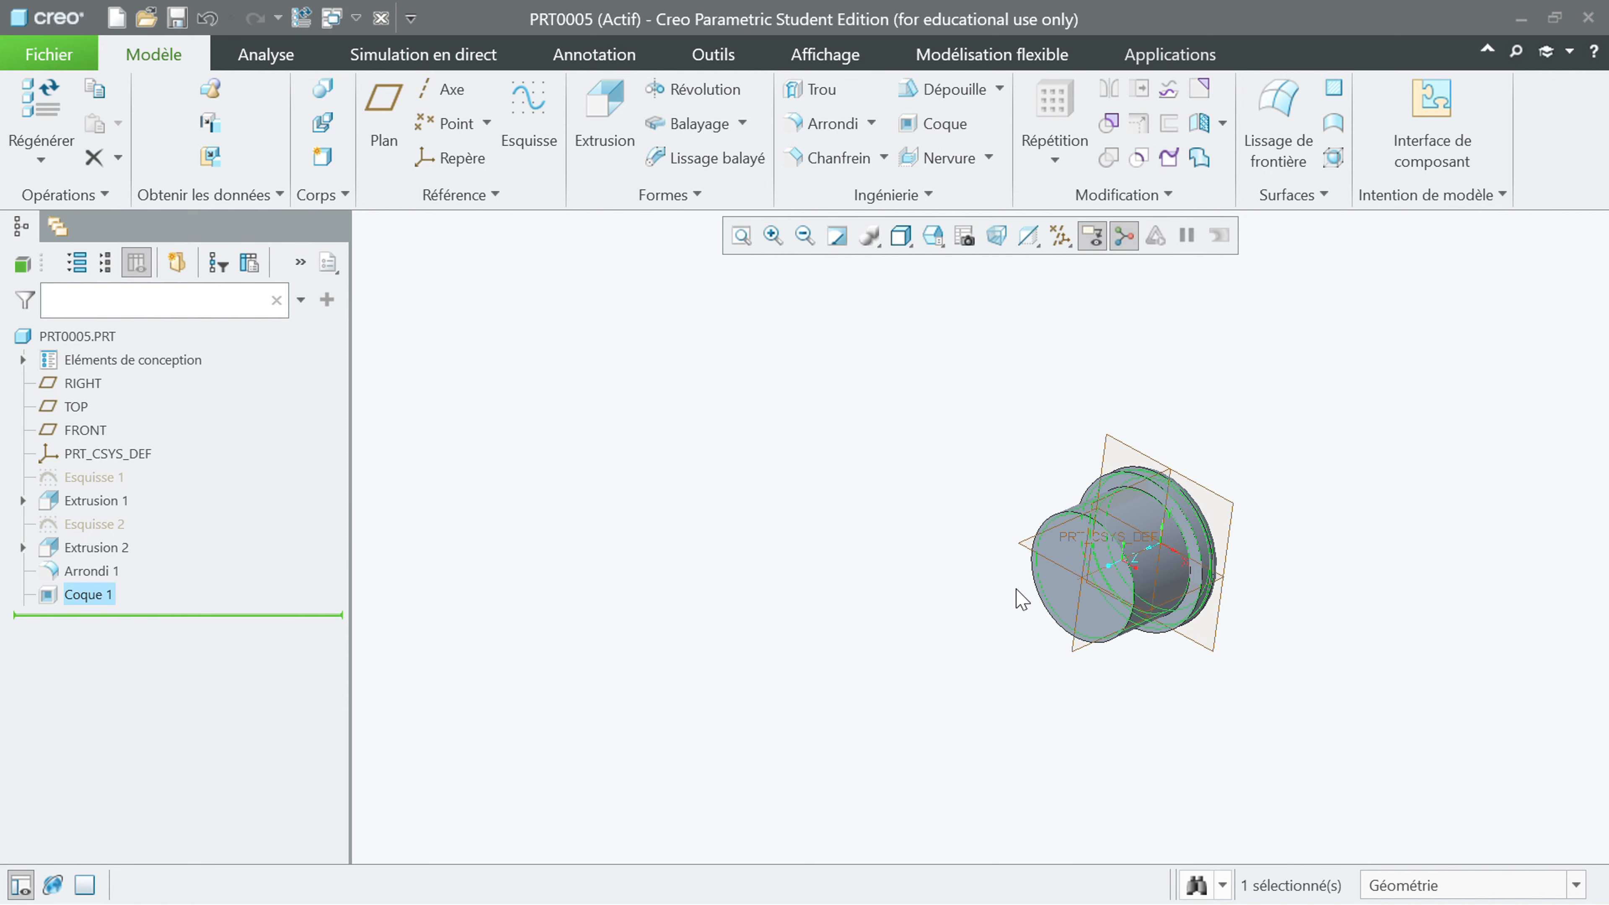
Step: Start another shell that removes the cylinder's free end face and set its thickness to 5
scroll(1020, 599, "down", 5)
left_click(948, 131)
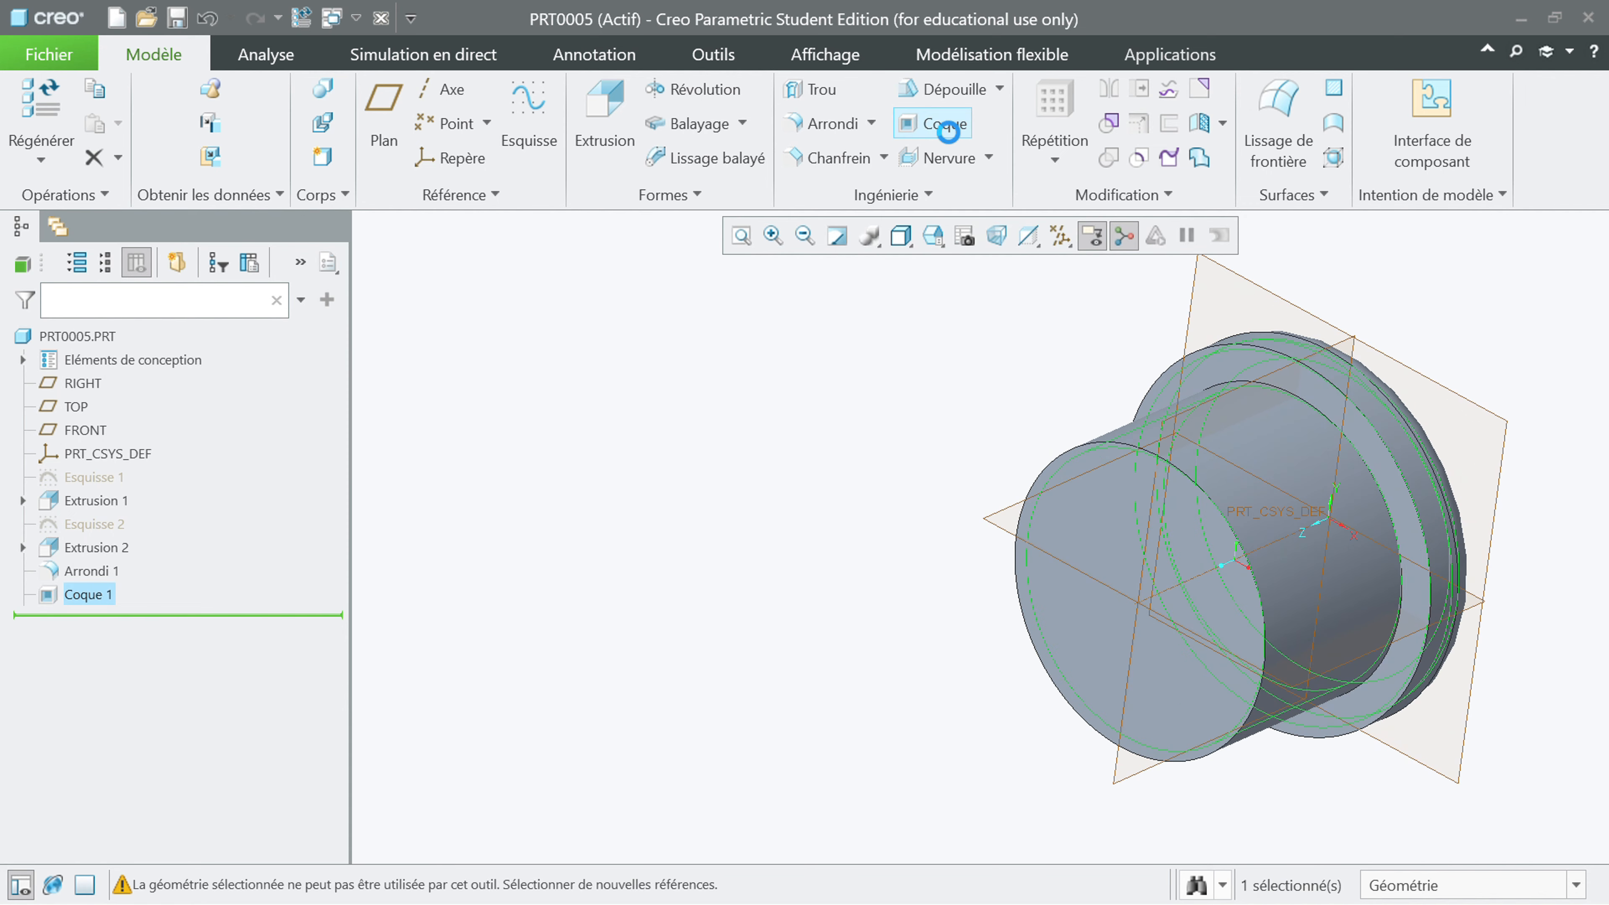
left_click(1094, 532)
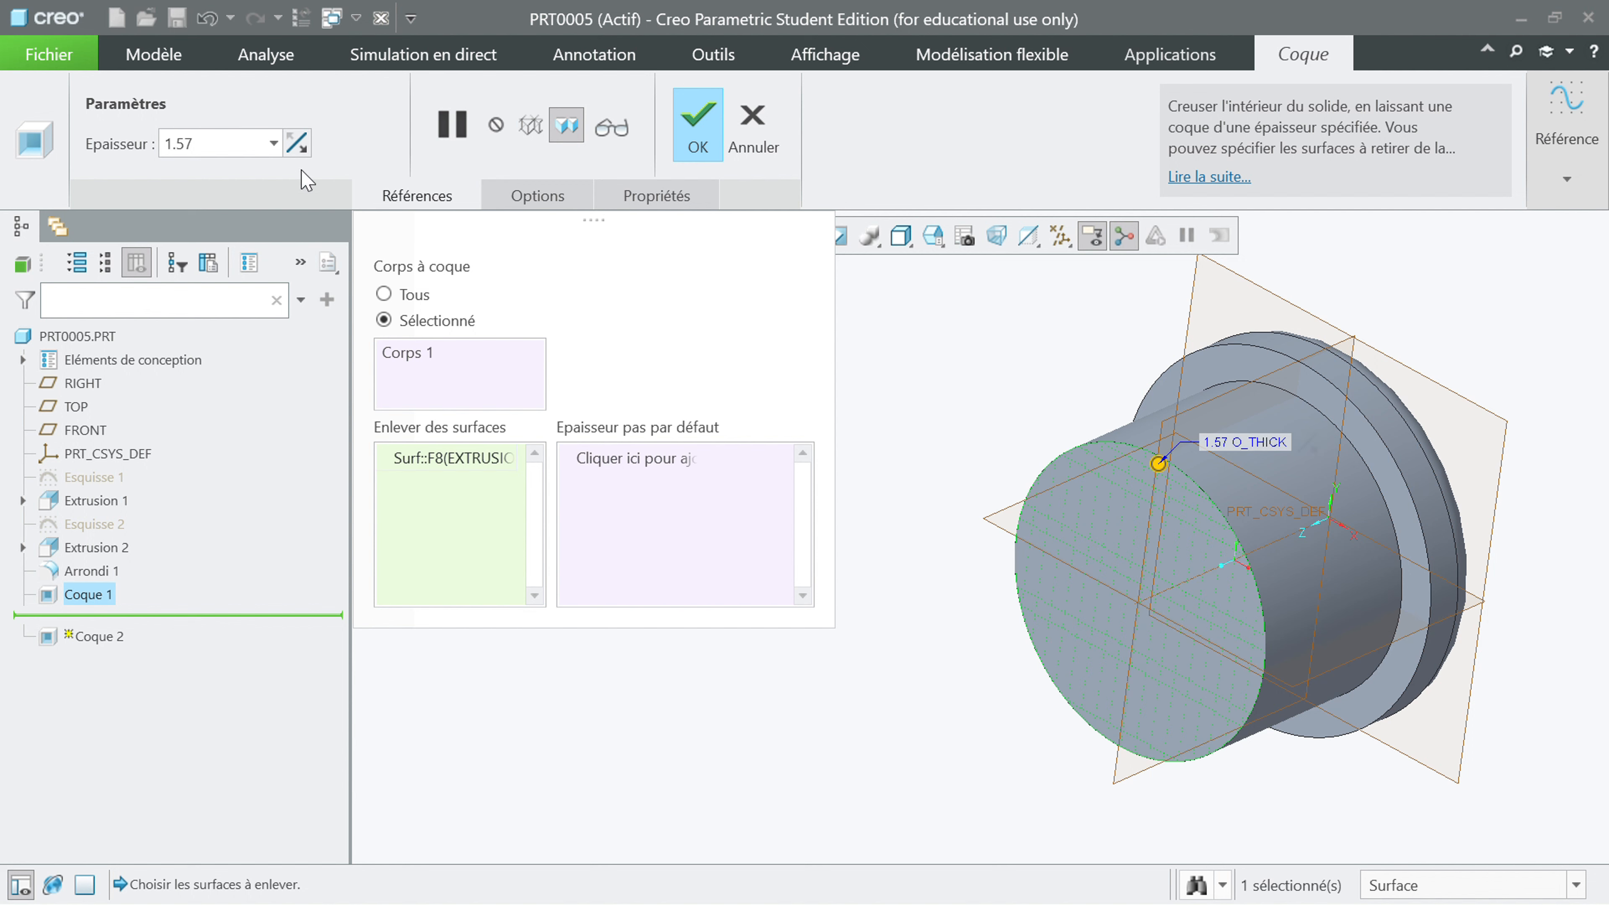
left_click(297, 143)
left_click(213, 143)
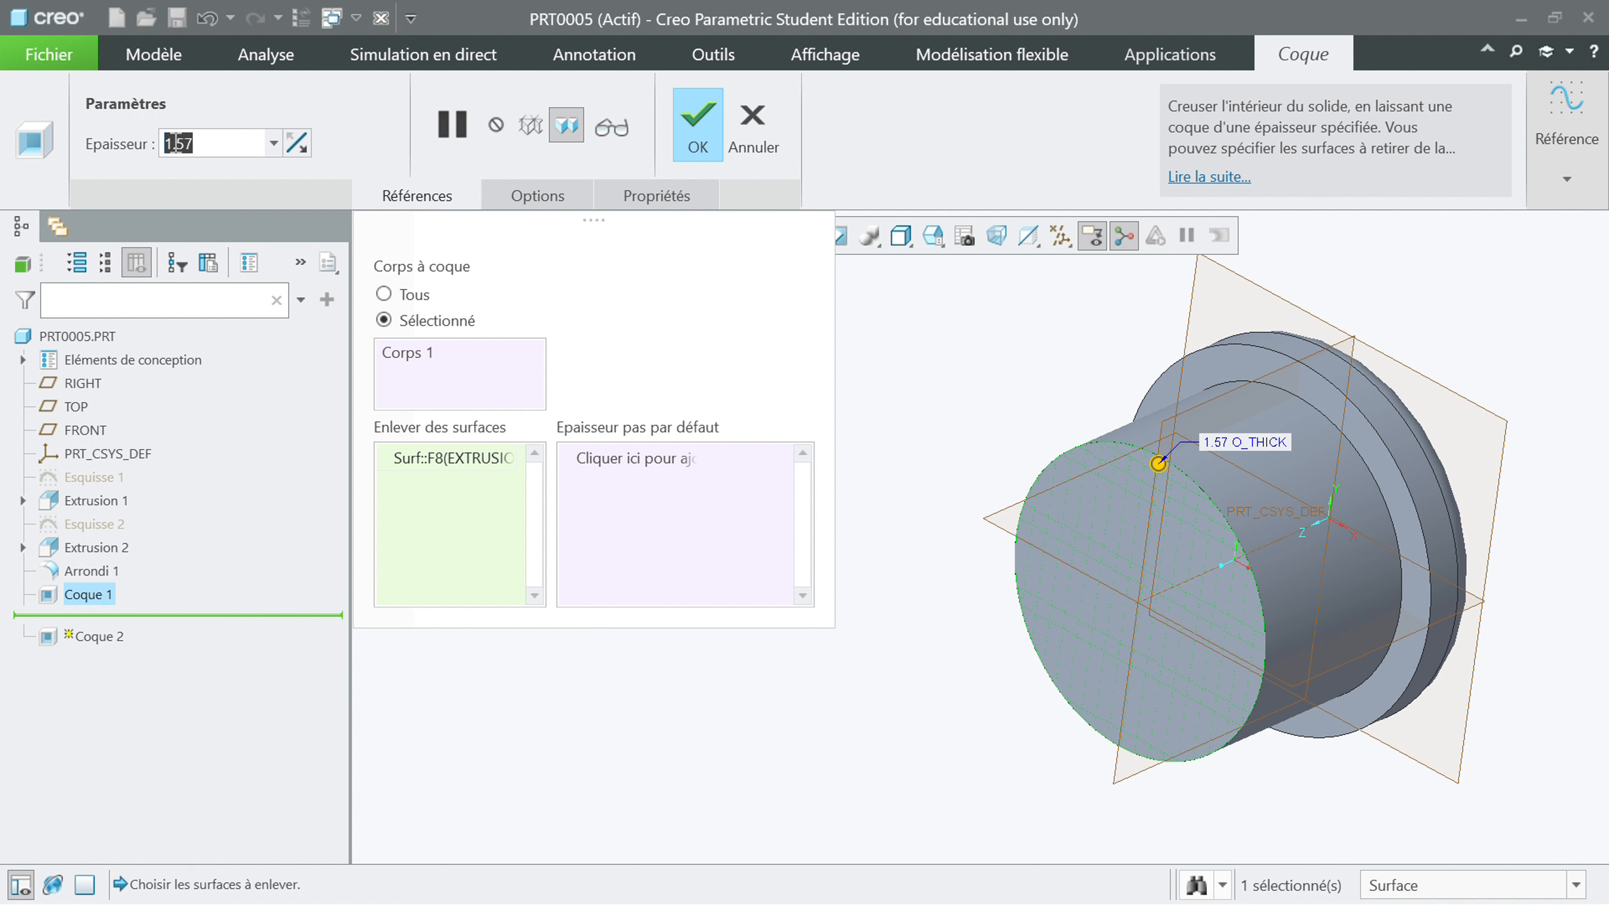
type("5")
key("Return")
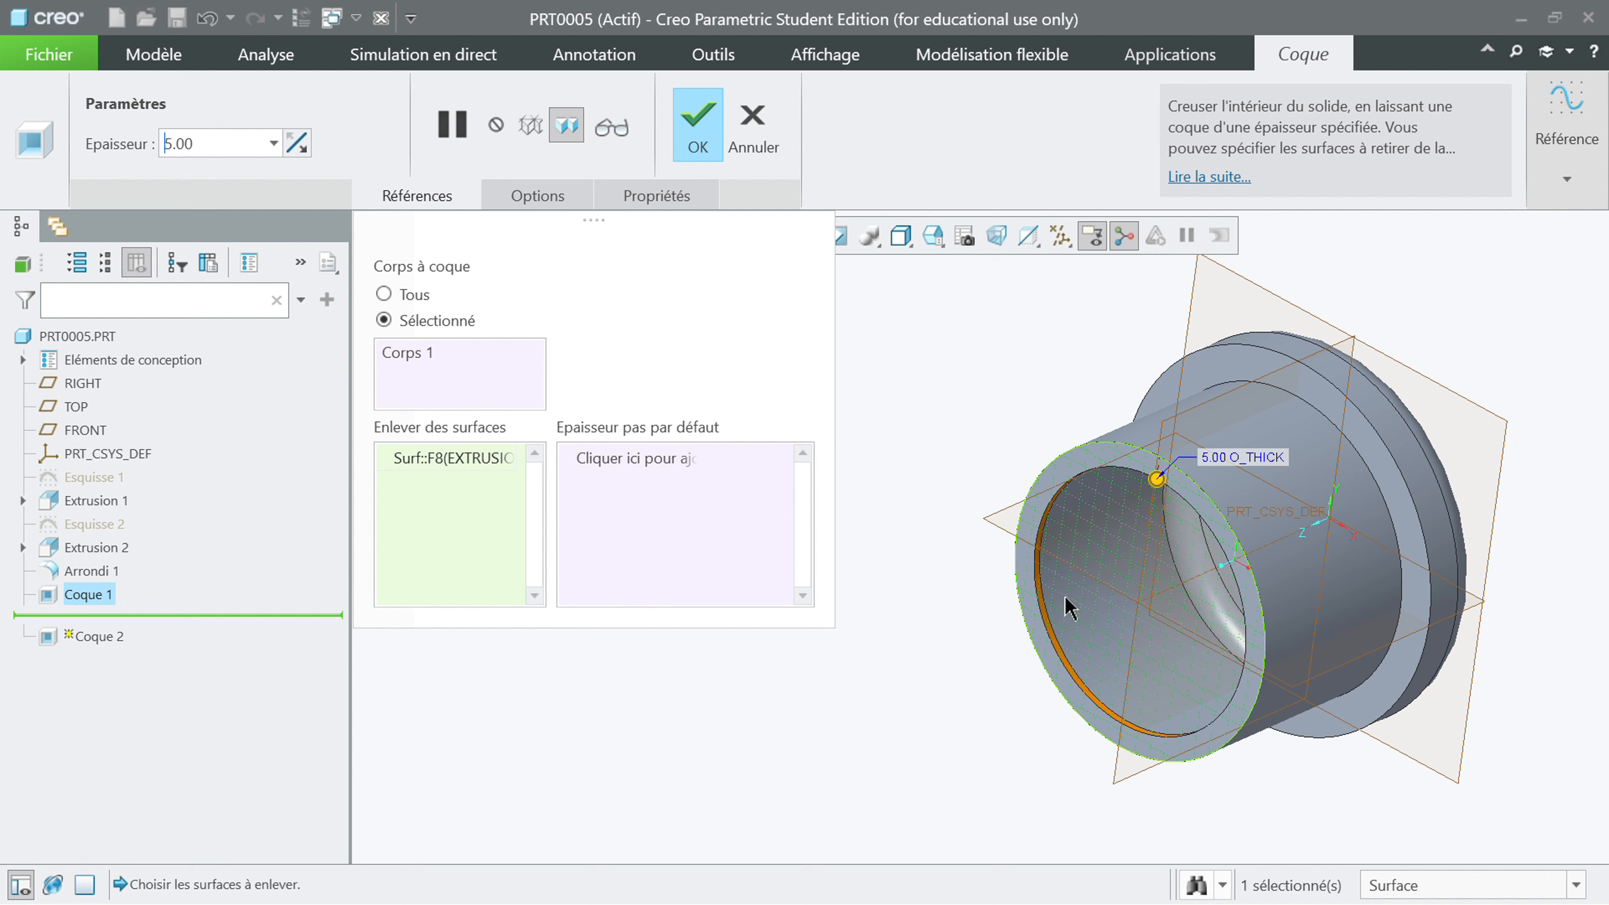
mouse_move(1071, 611)
middle_mouse_down()
mouse_move(1014, 609)
mouse_move(1016, 572)
mouse_move(1065, 587)
middle_mouse_up()
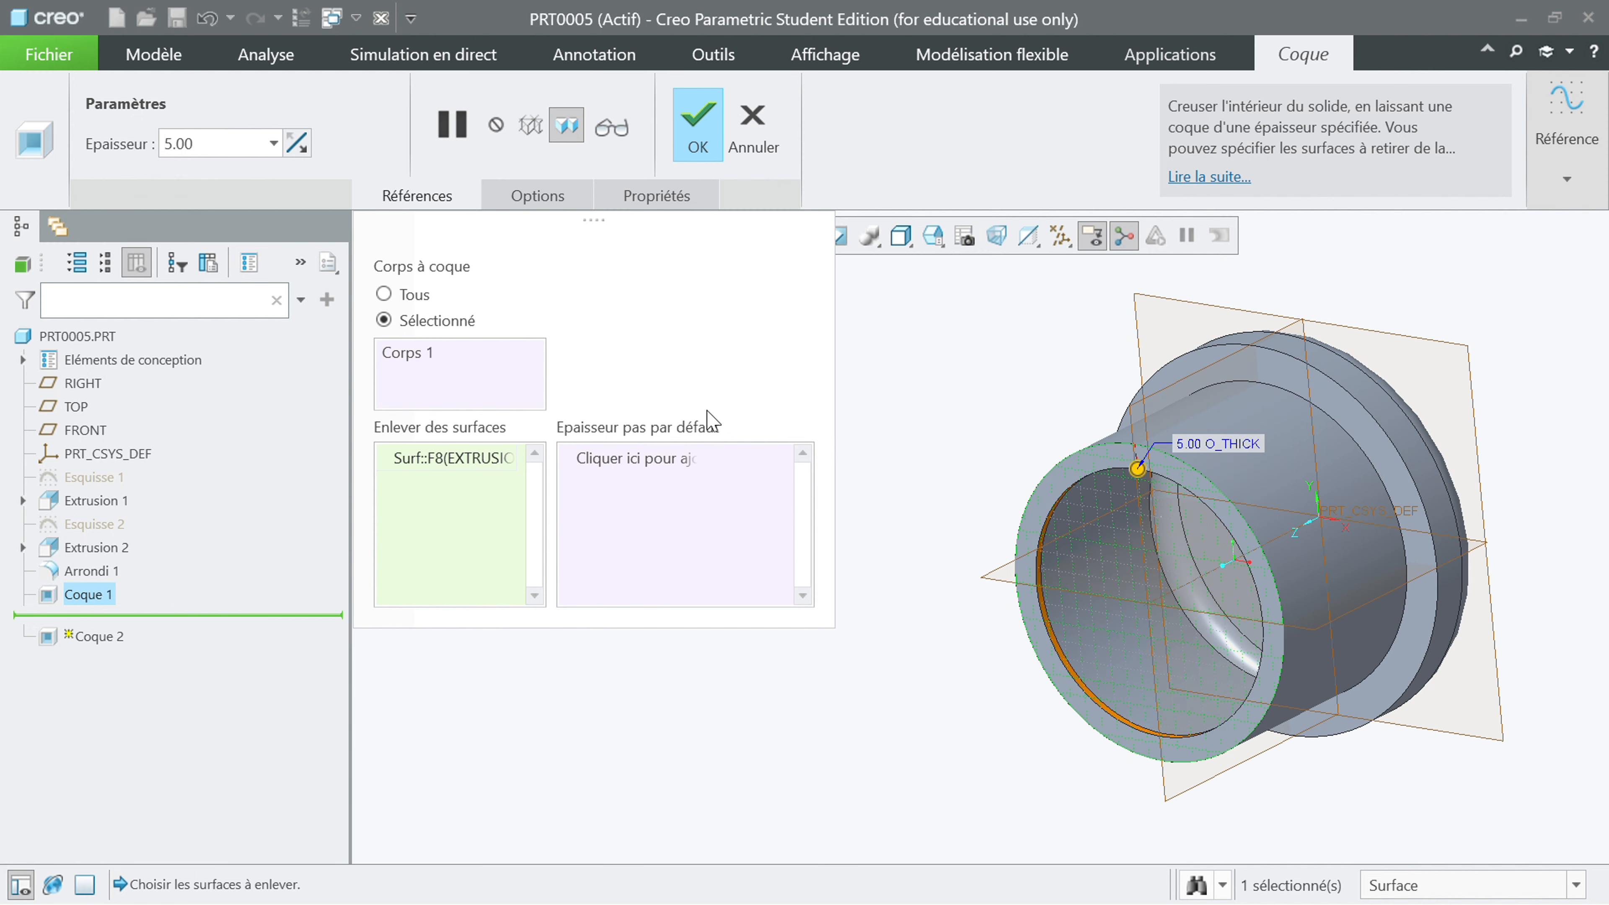
Step: Set the open-ended shell's thickness to 3.5 and complete the feature
left_click_drag(209, 143, 161, 140)
type("3.5")
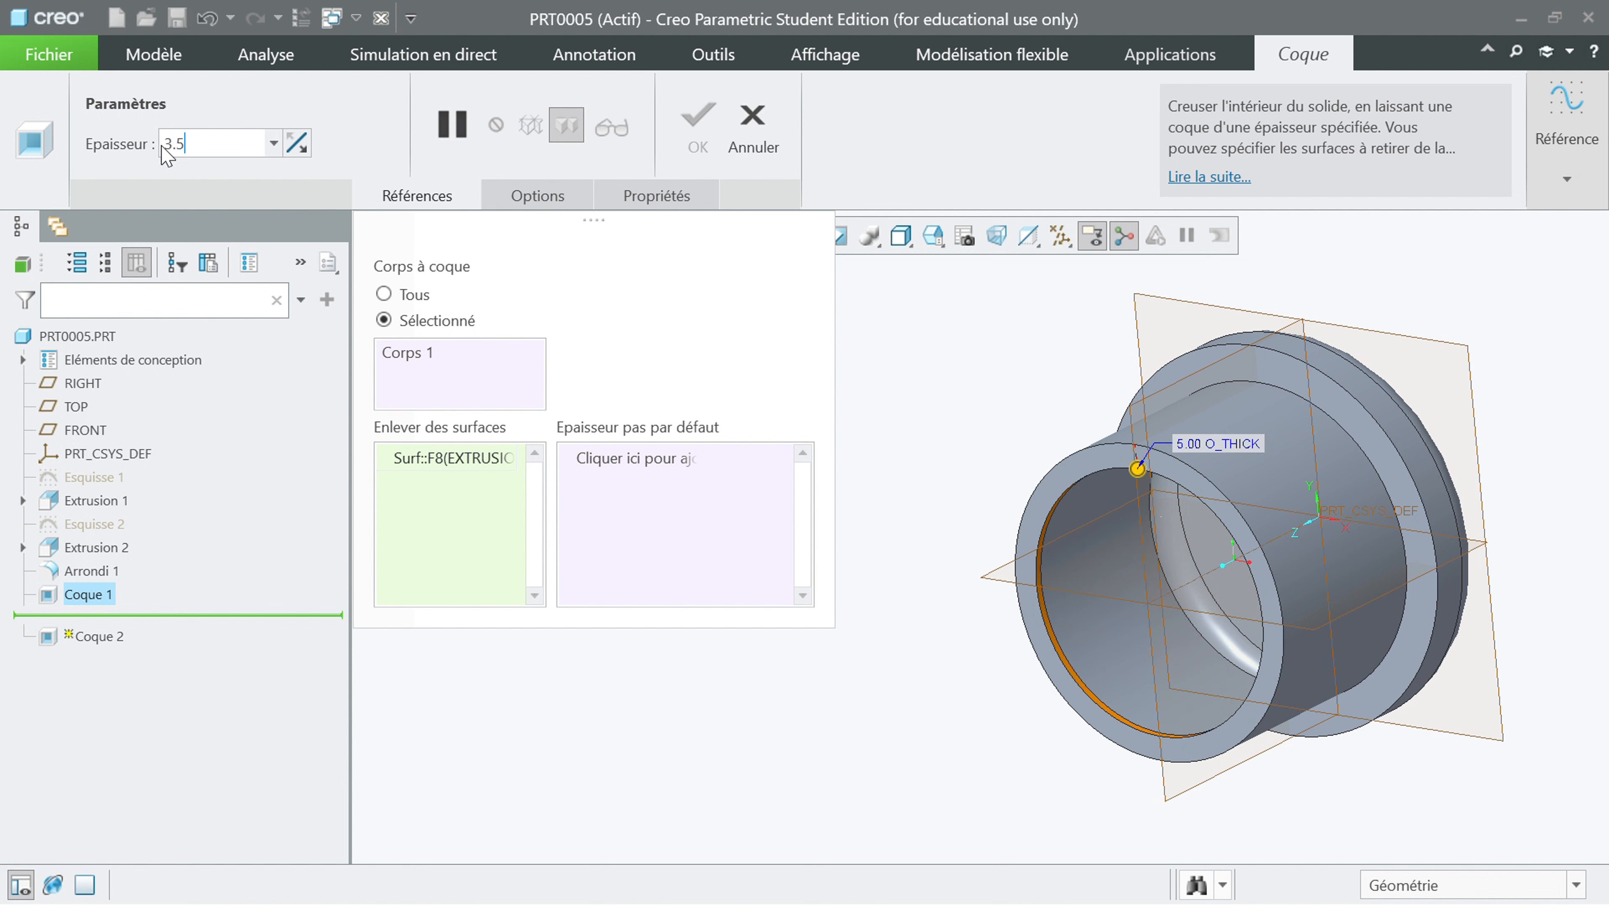
key("Return")
left_click(698, 121)
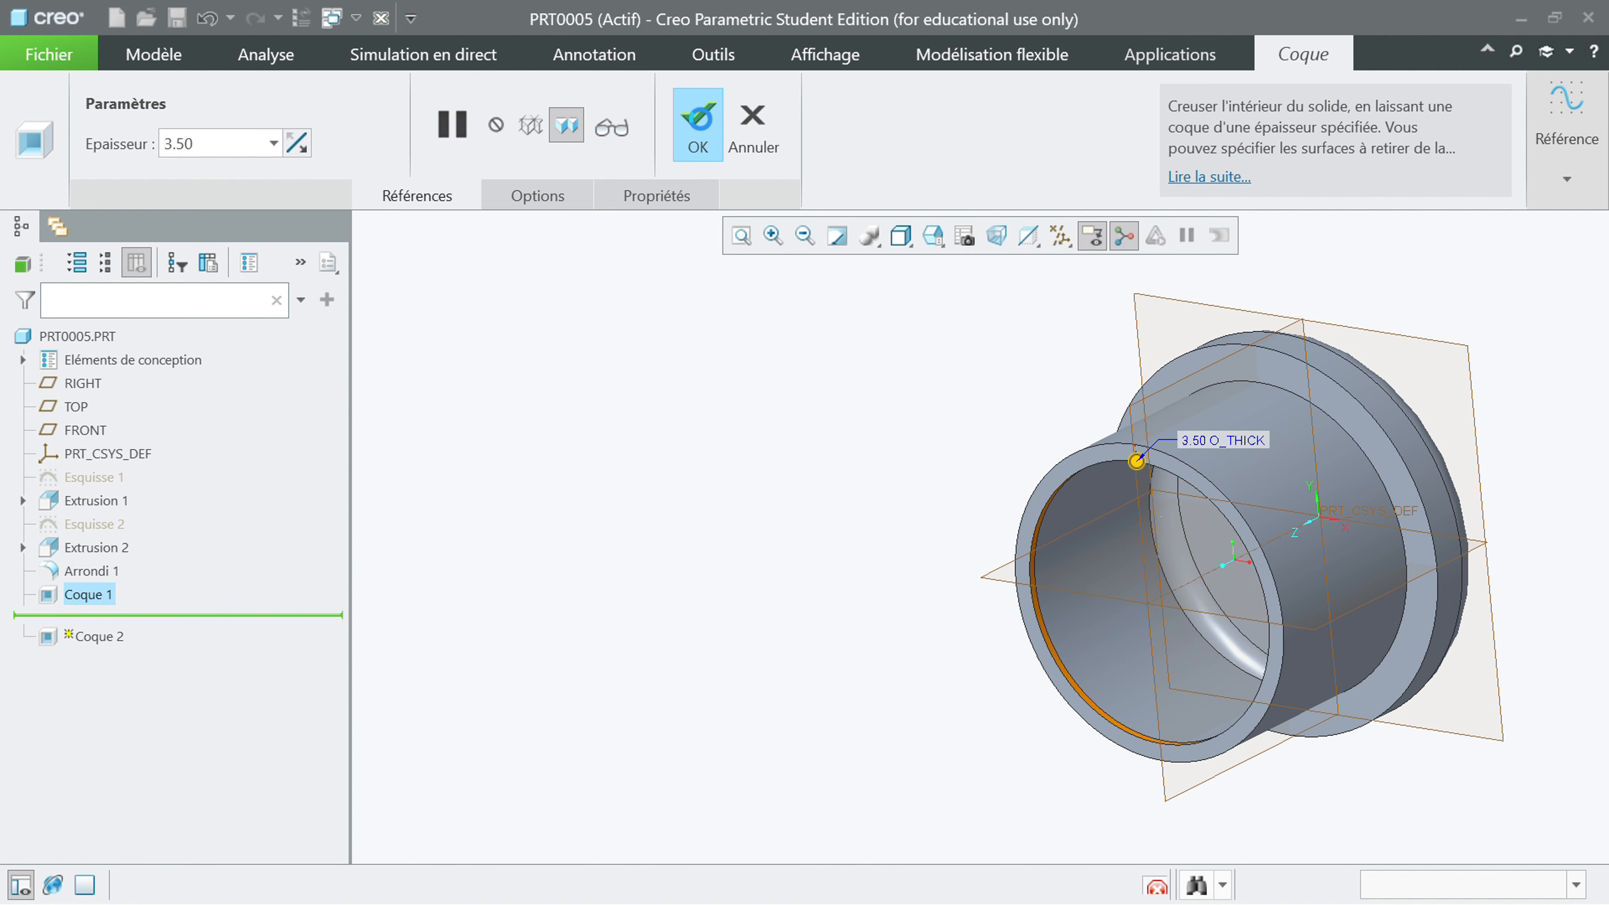
Step: Start a sketch on the flat outer face of the rounded disc
left_click(797, 460)
middle_click_drag(798, 460, 529, 447)
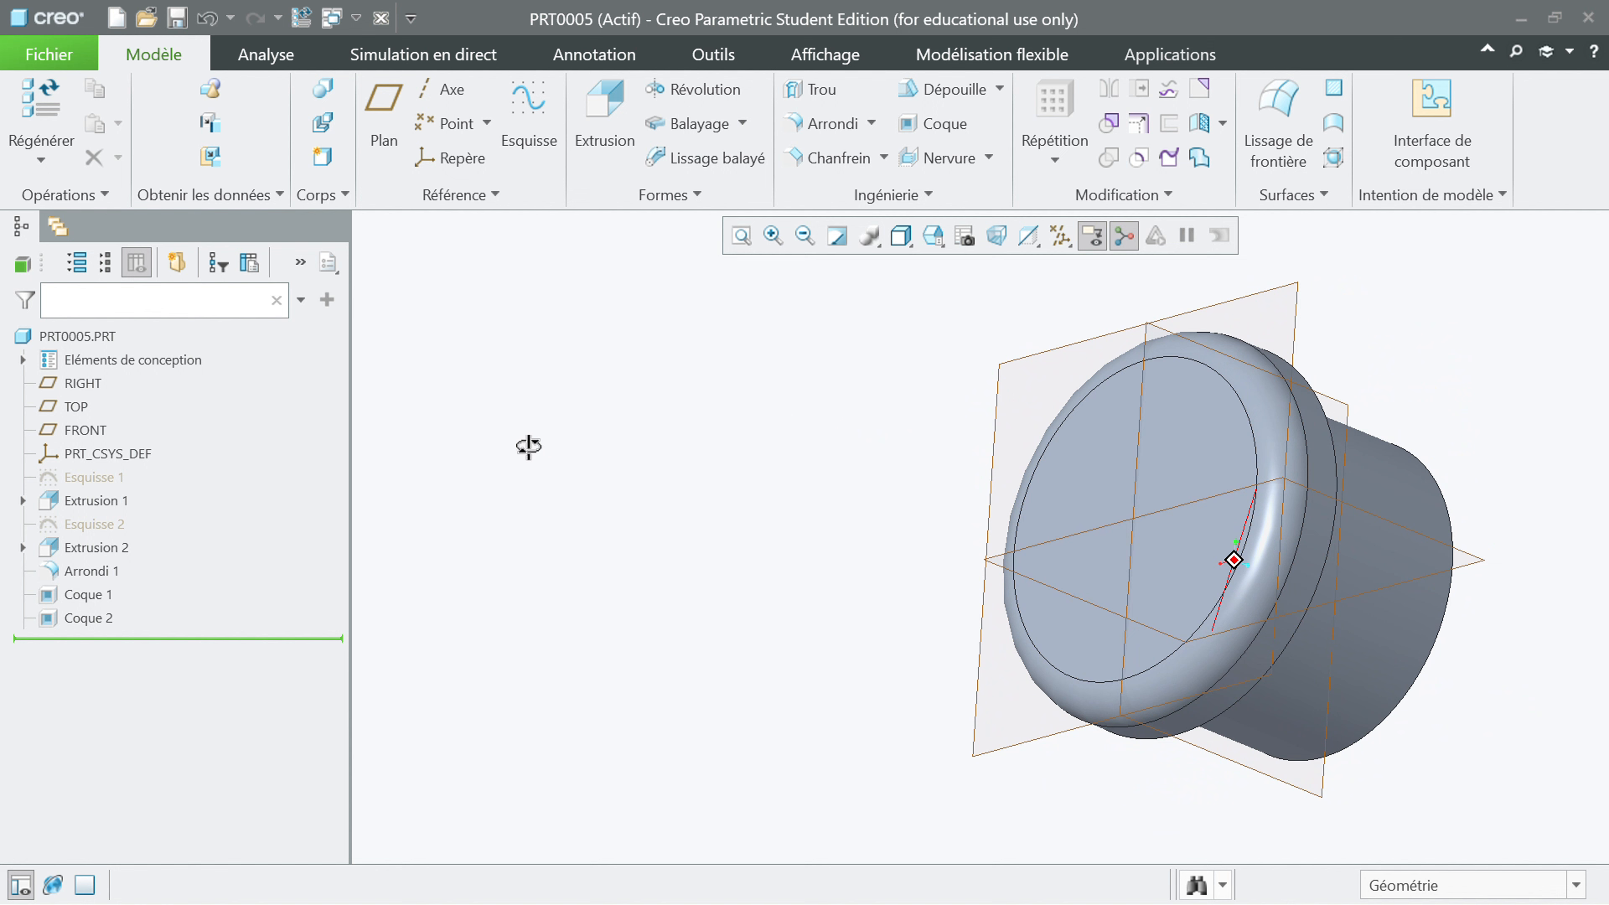
left_click(1103, 449)
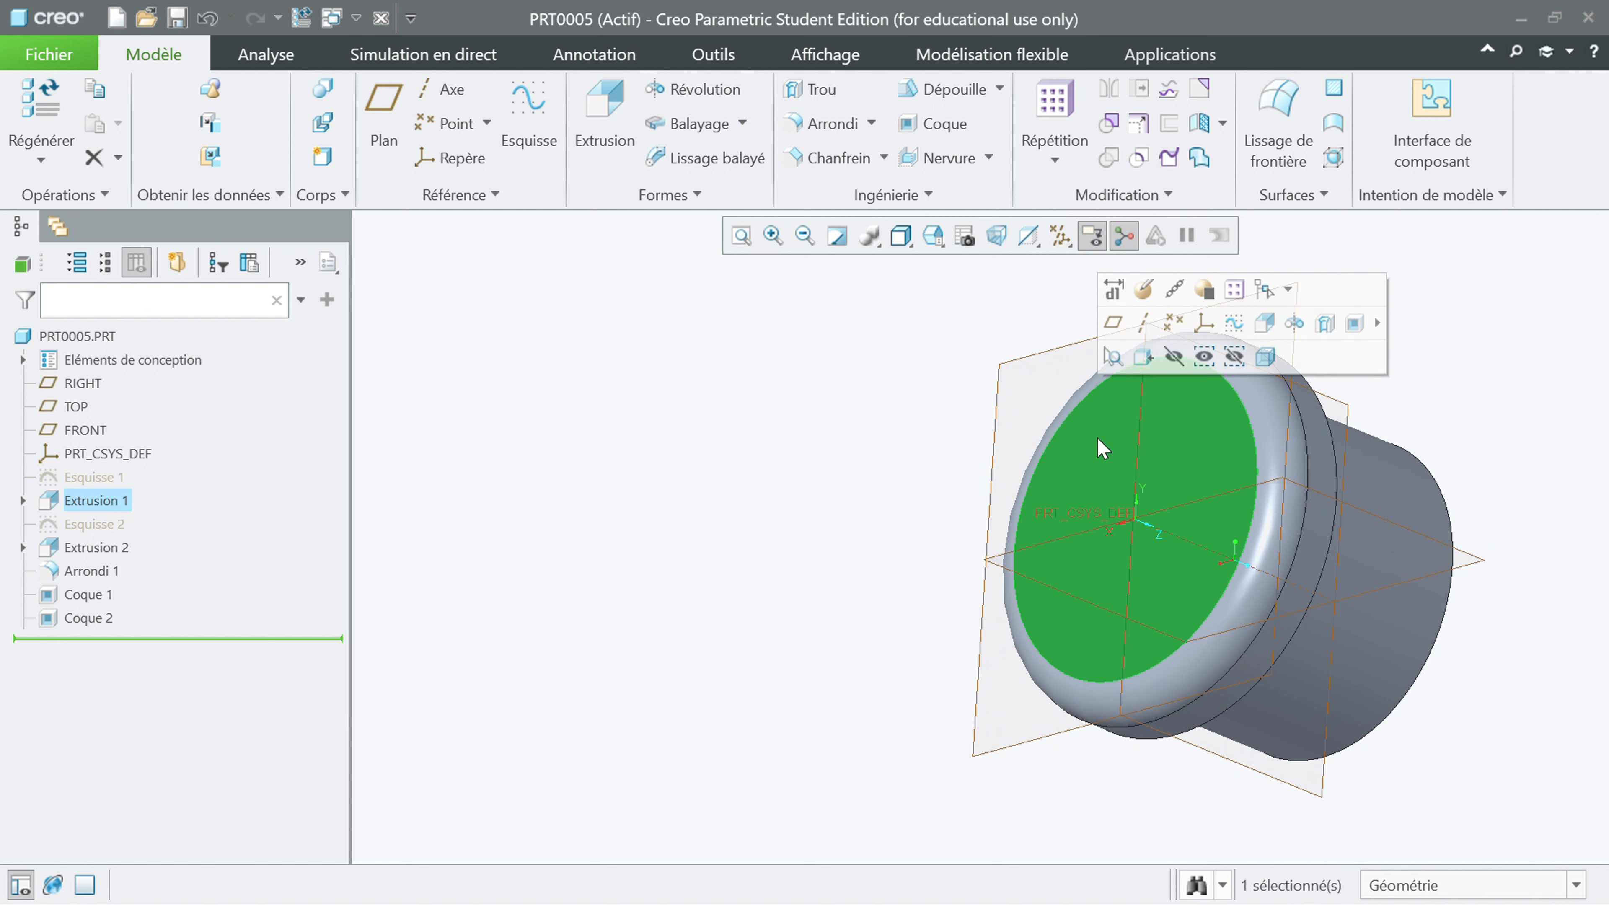
left_click(1234, 324)
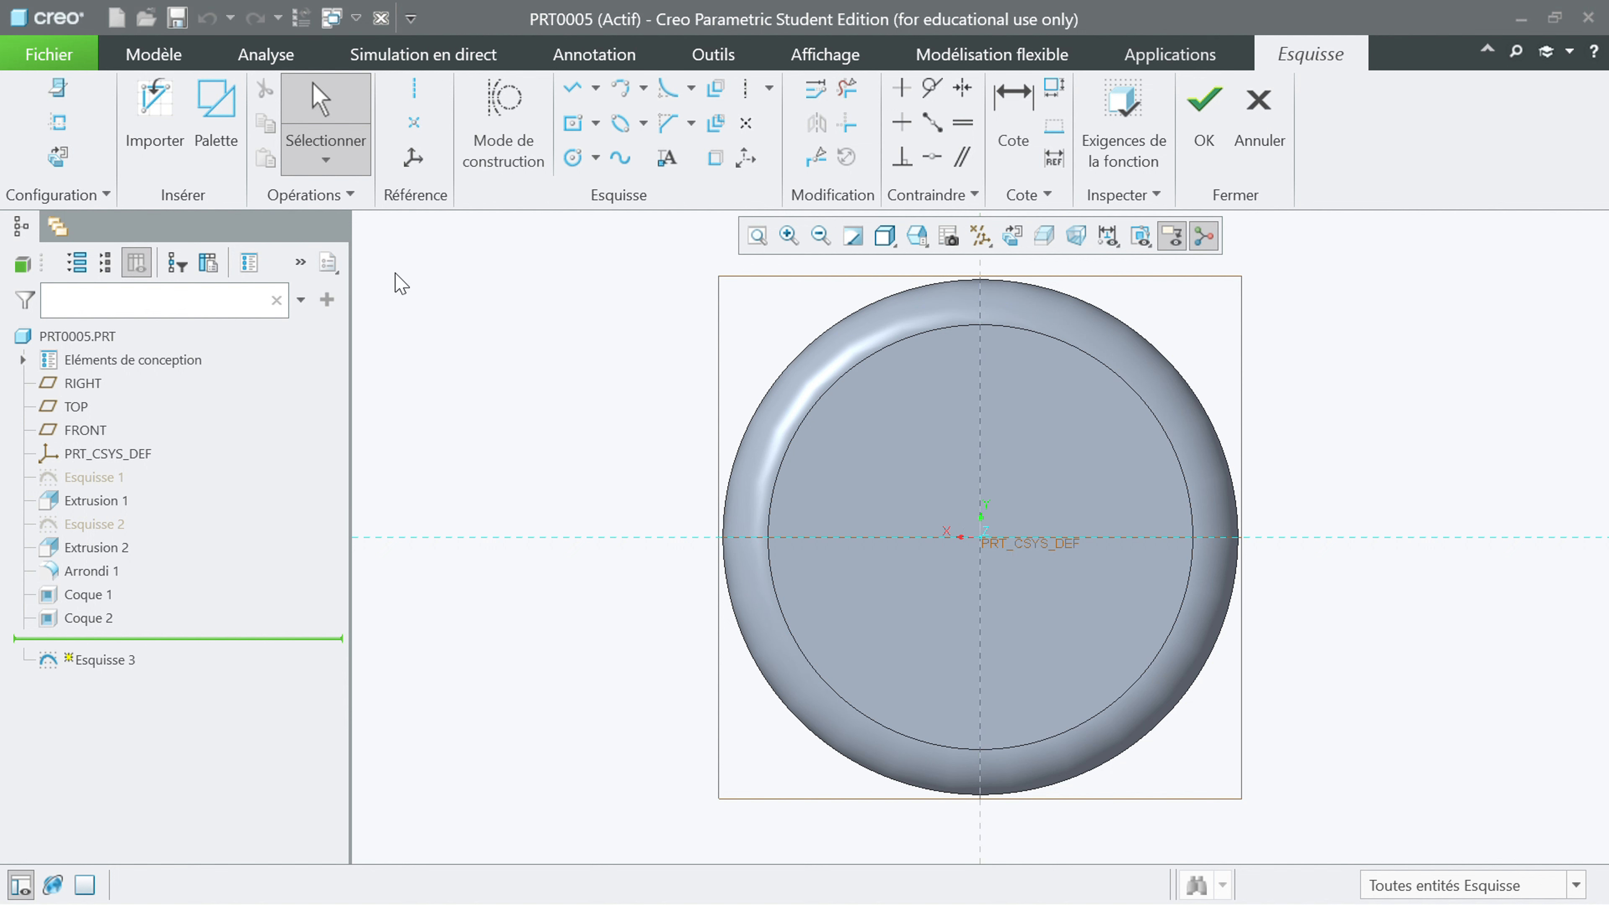
Step: Insert a six-sided hexagon from the sketch palette beside the disc at a scale factor of about 10.05
left_click(215, 111)
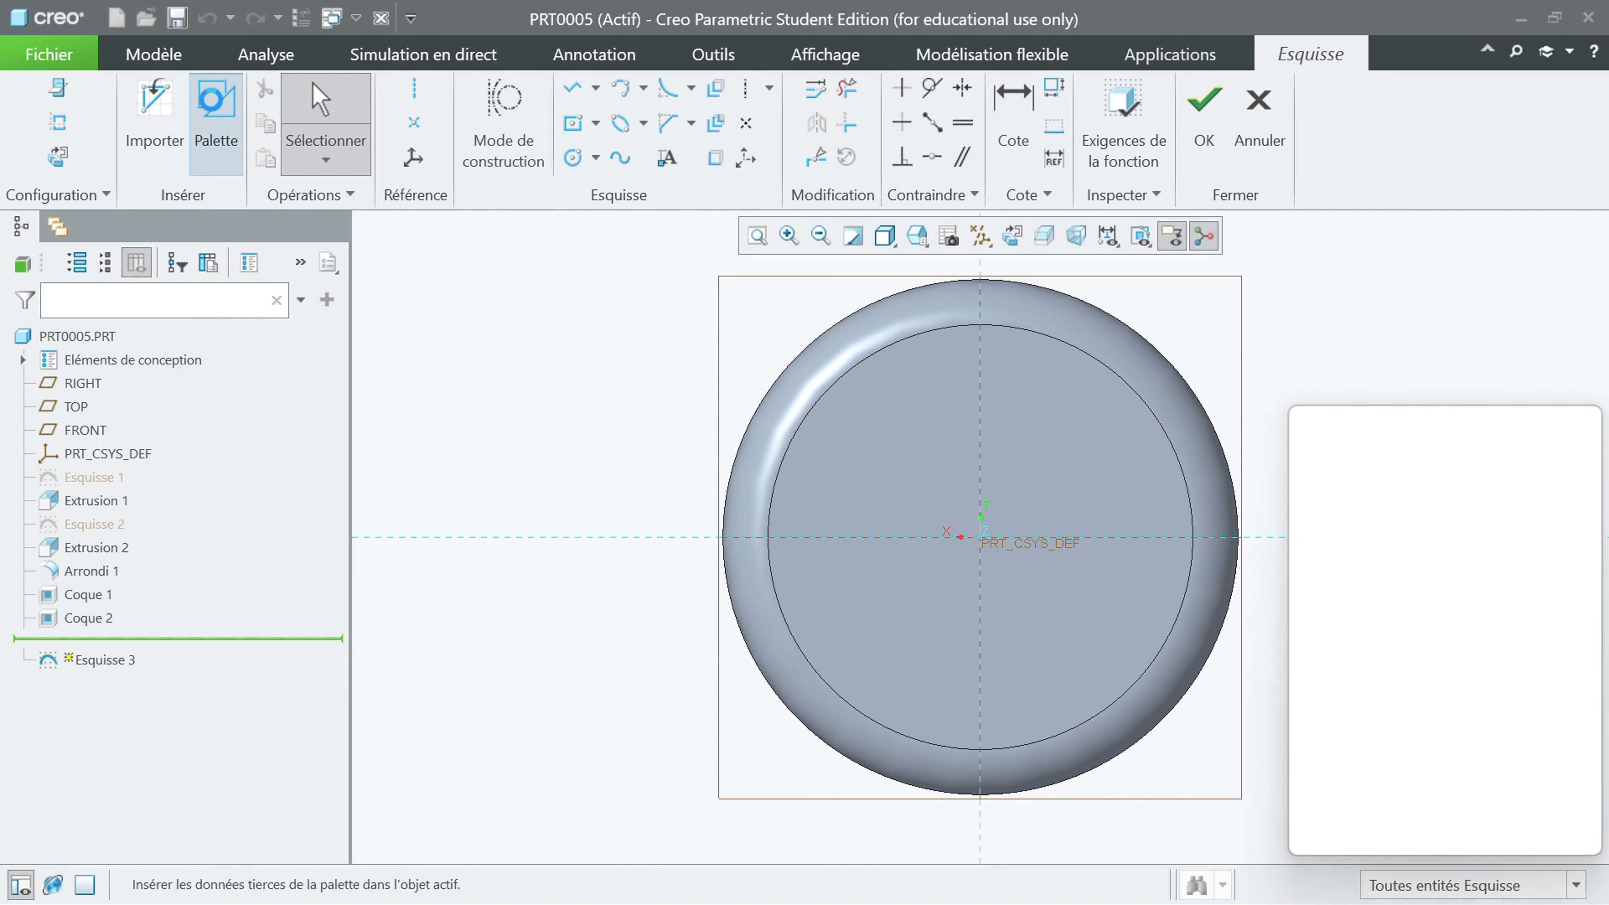
left_click(1337, 599)
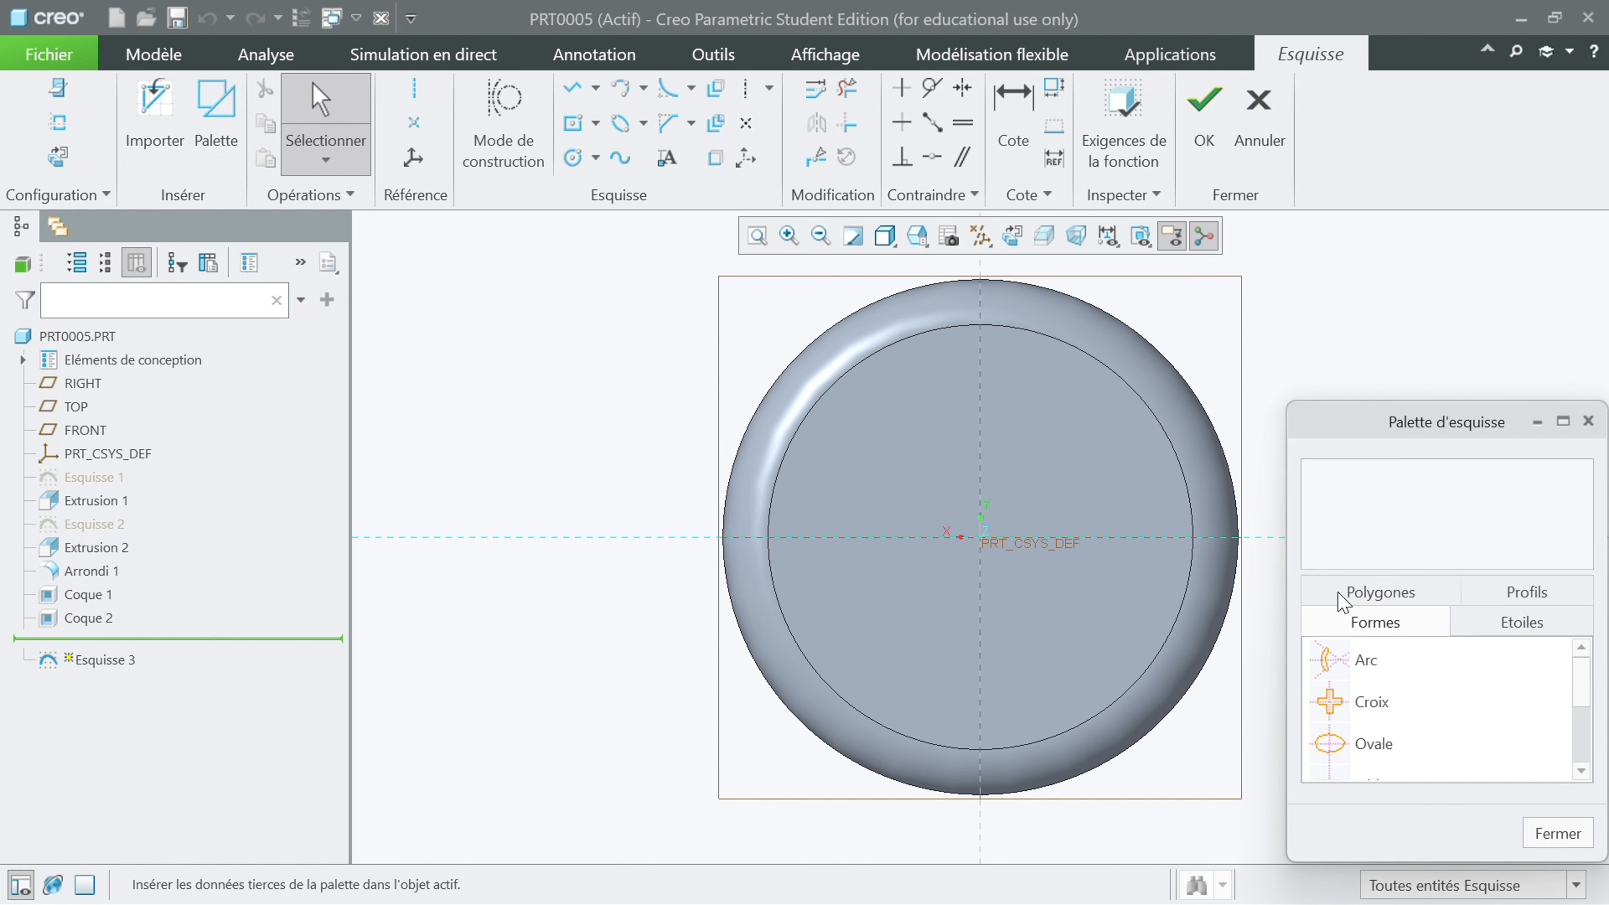
left_click(1505, 596)
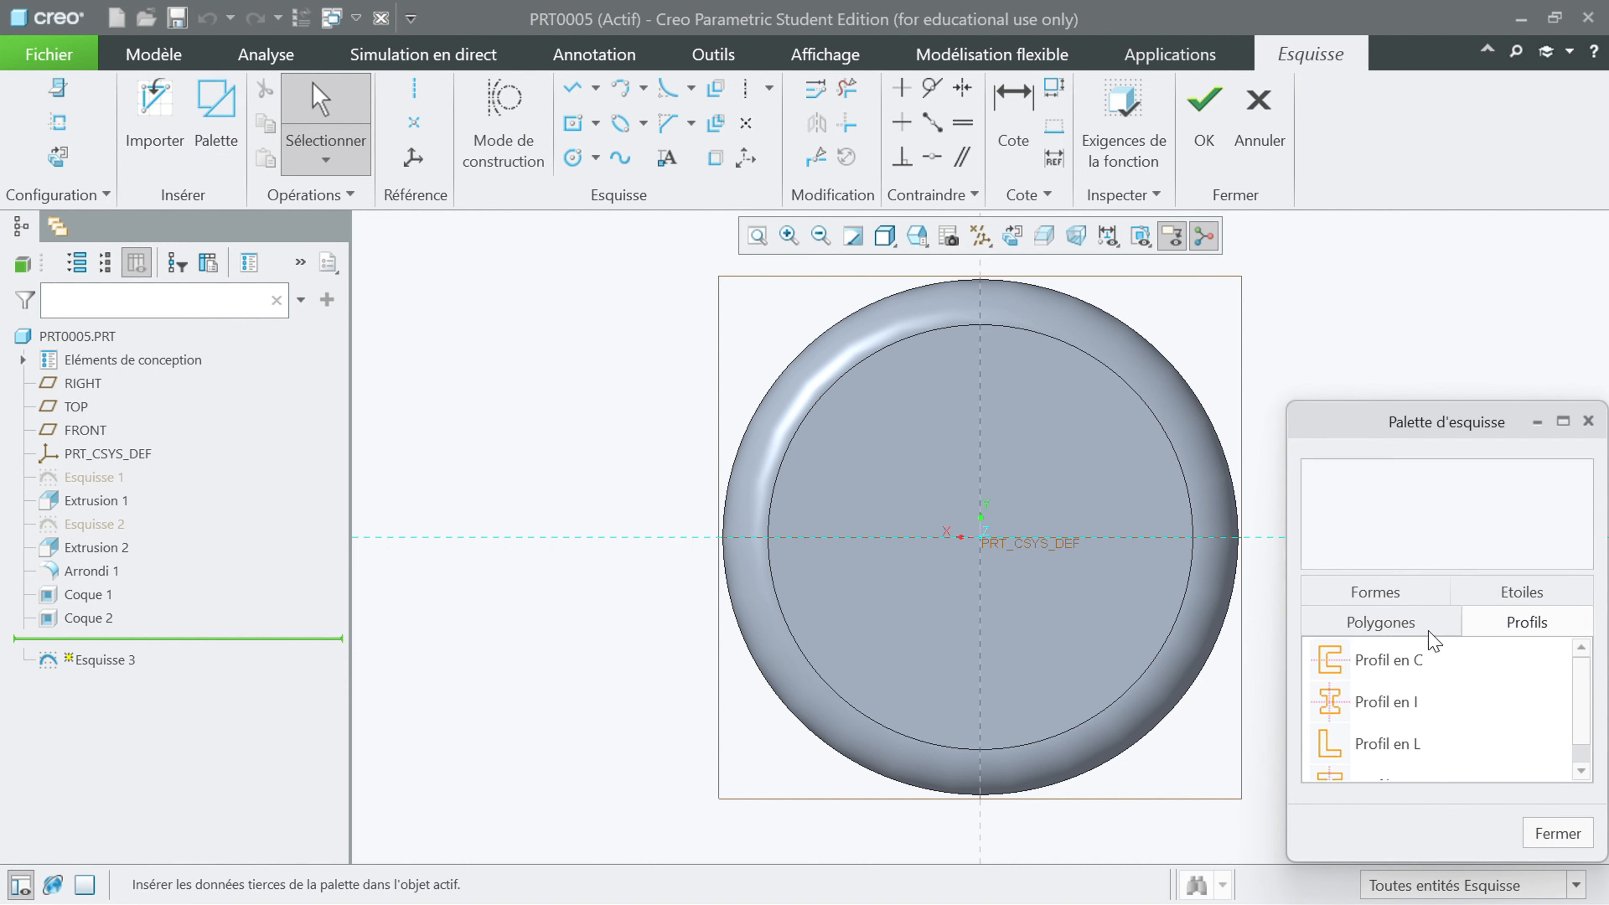
left_click(1368, 627)
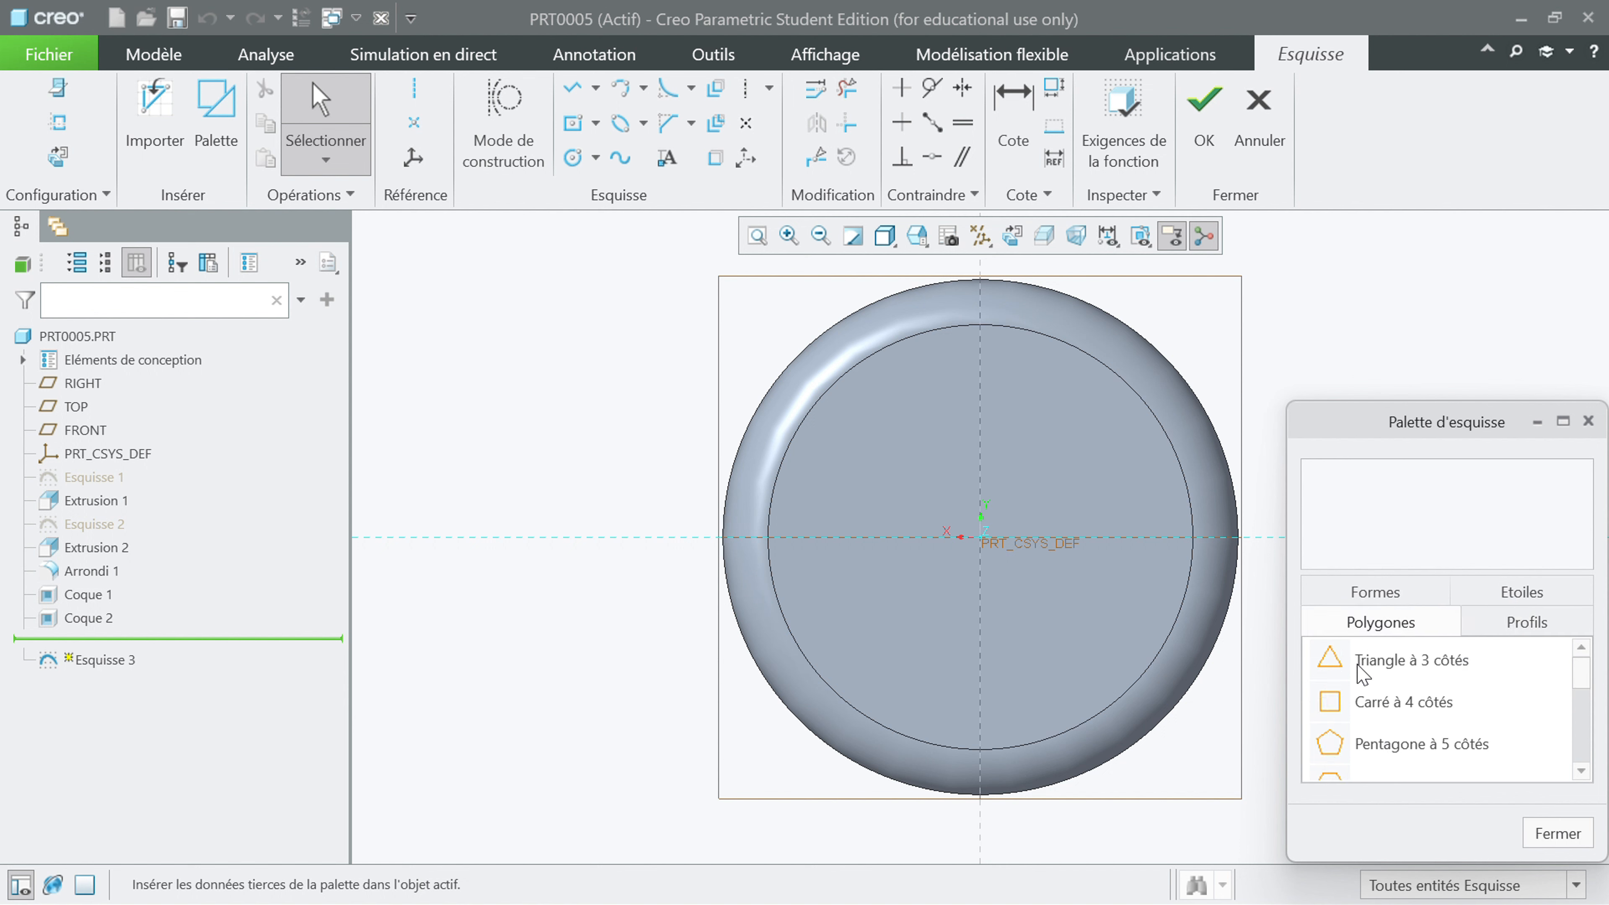
scroll(1363, 674, "down", 5)
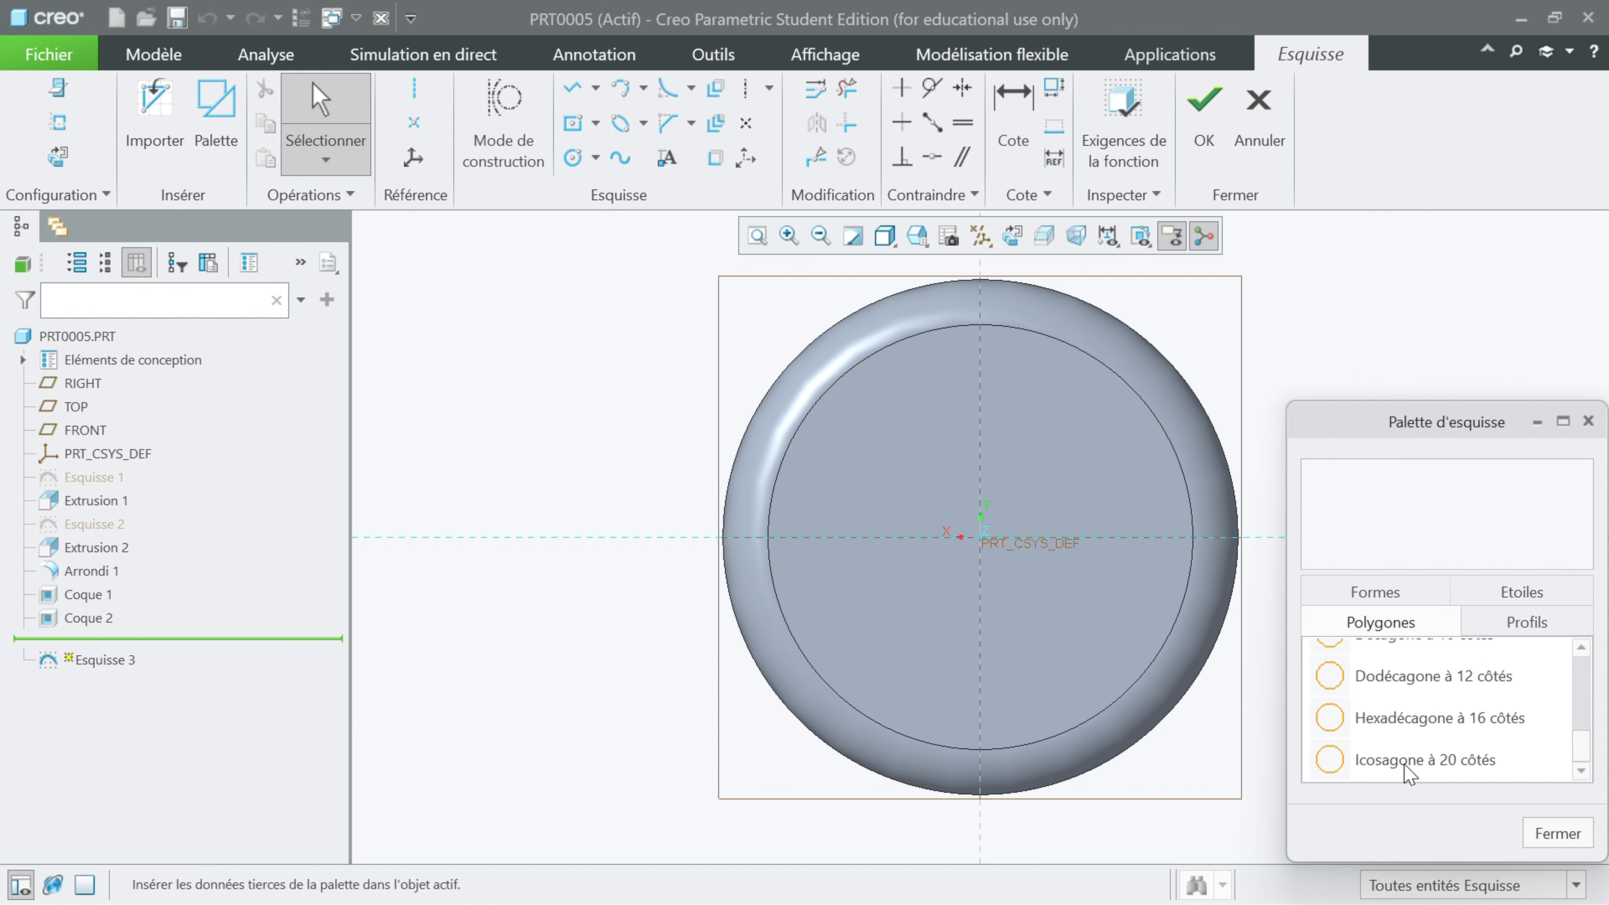
scroll(1441, 772, "up", 5)
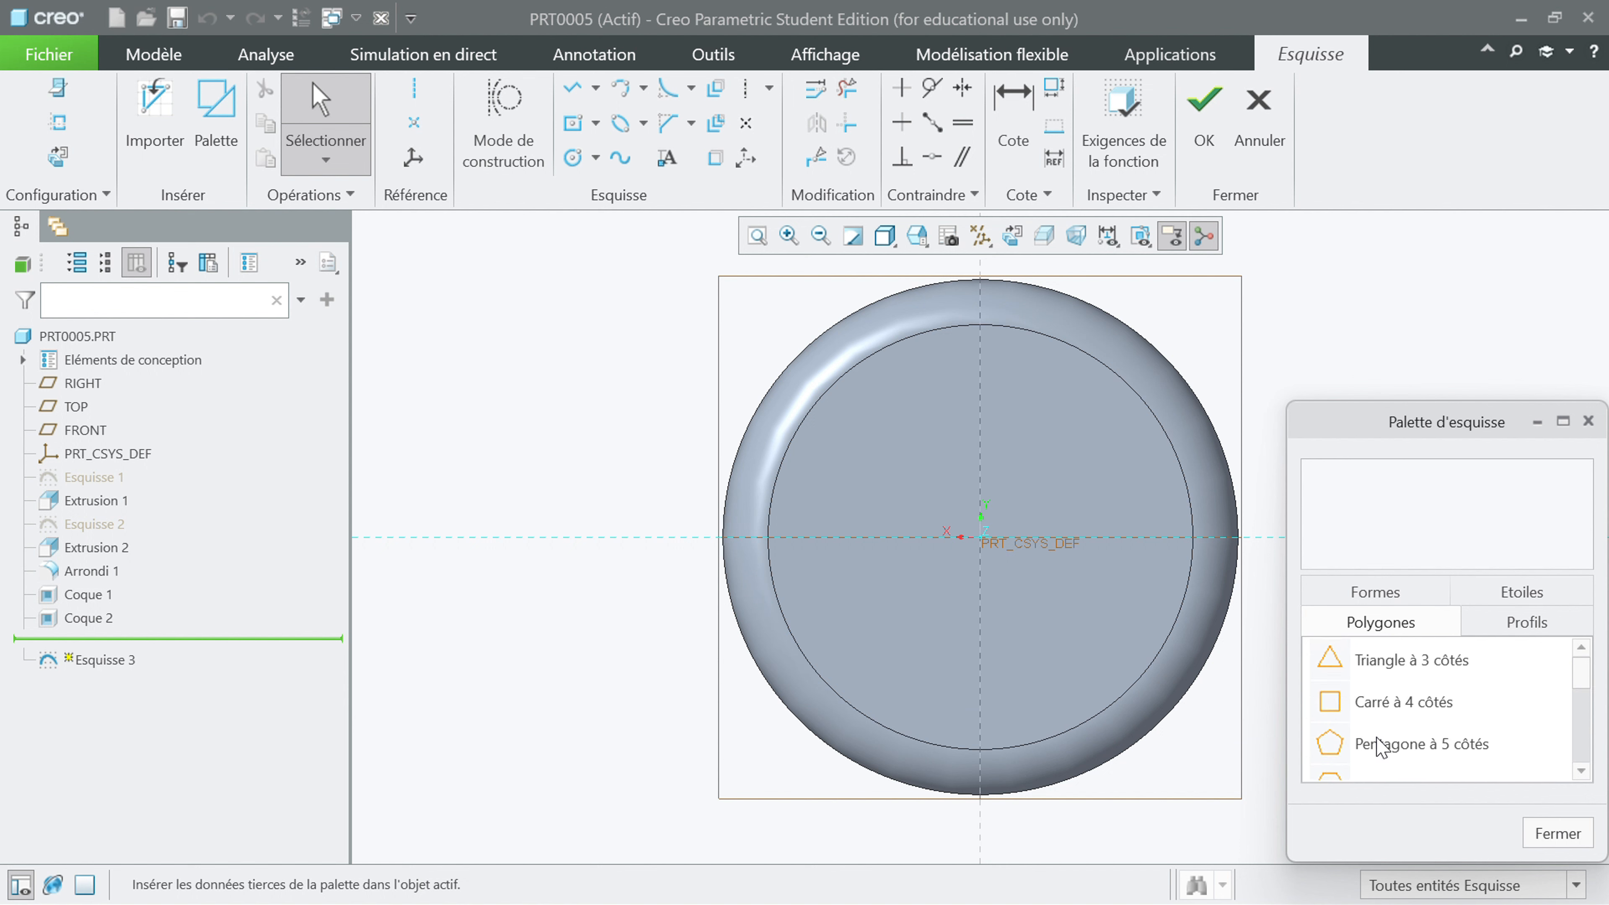
scroll(1382, 747, "down", 1)
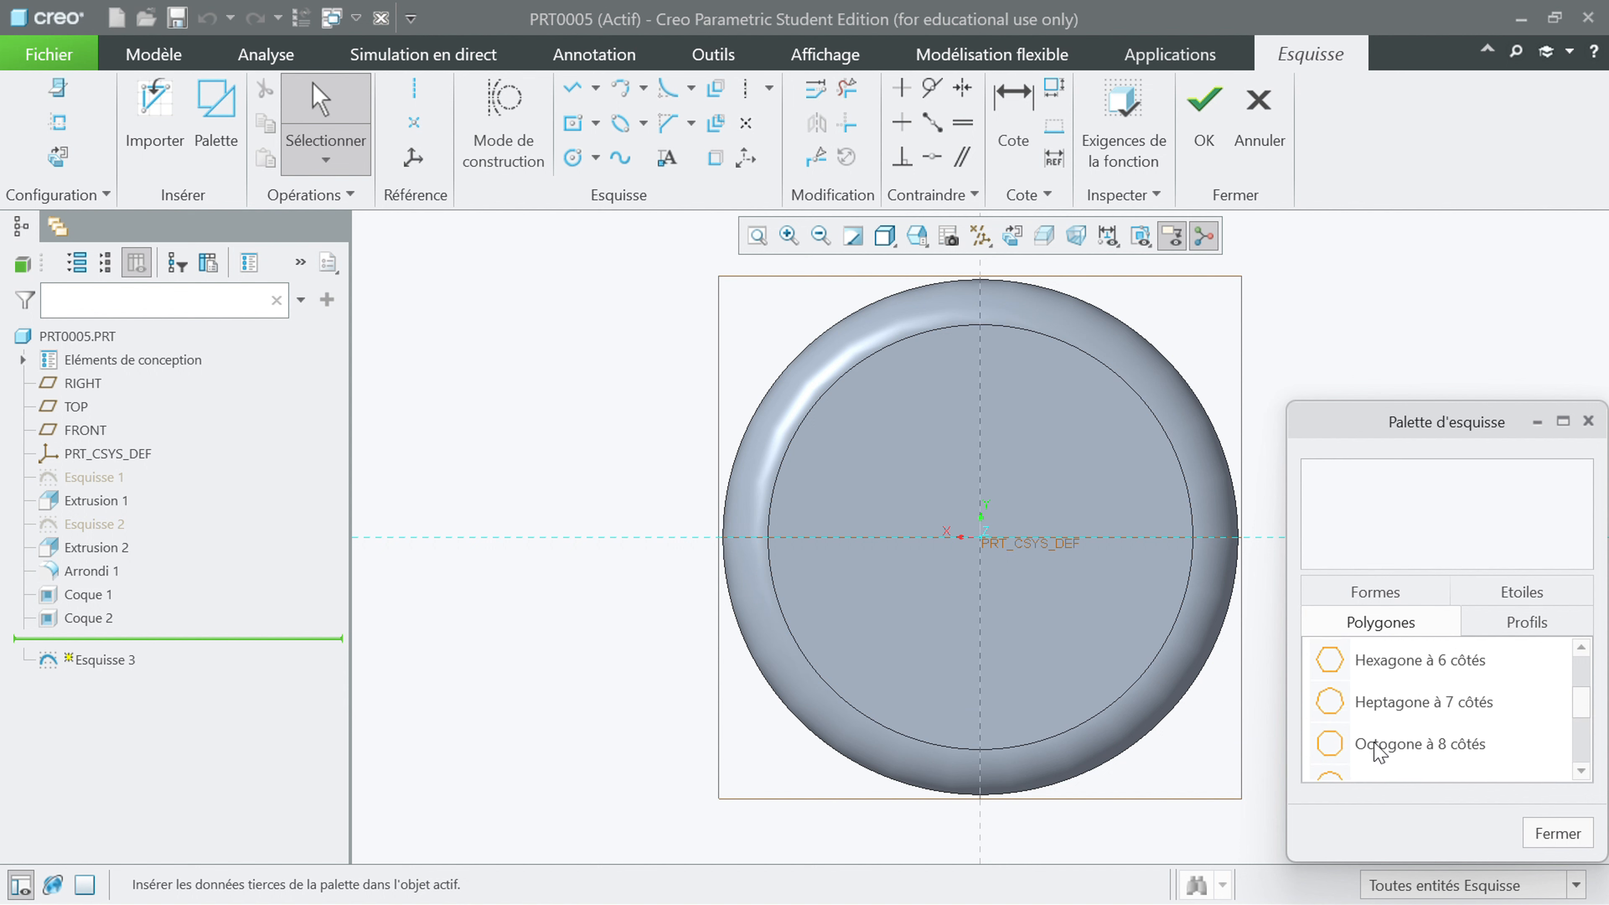
left_click(1389, 672)
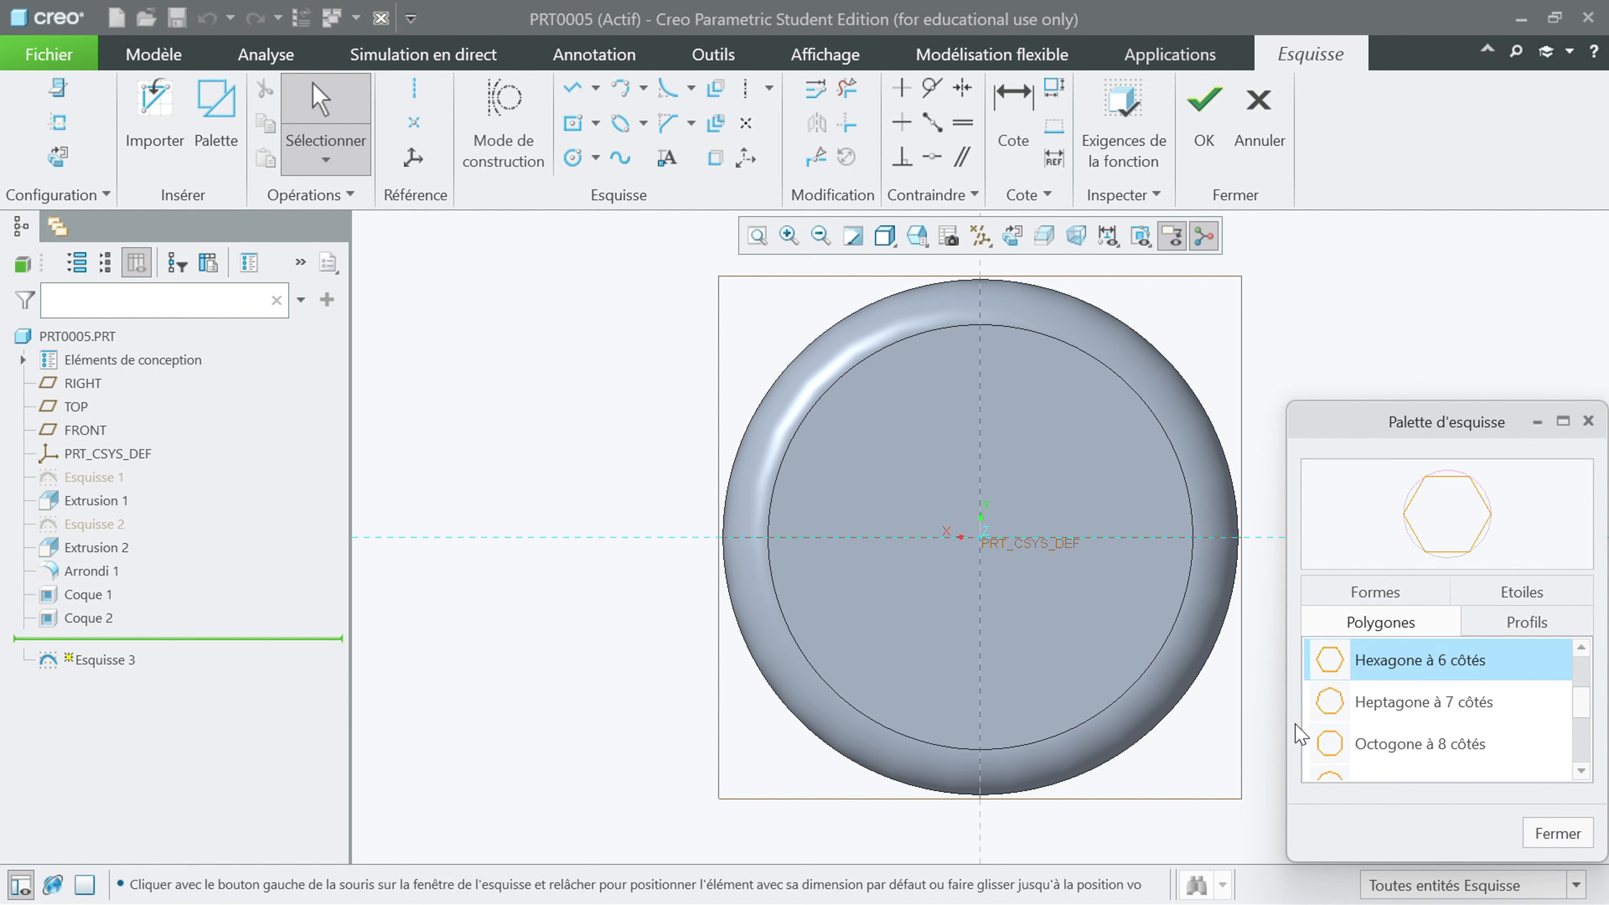
left_click(571, 580)
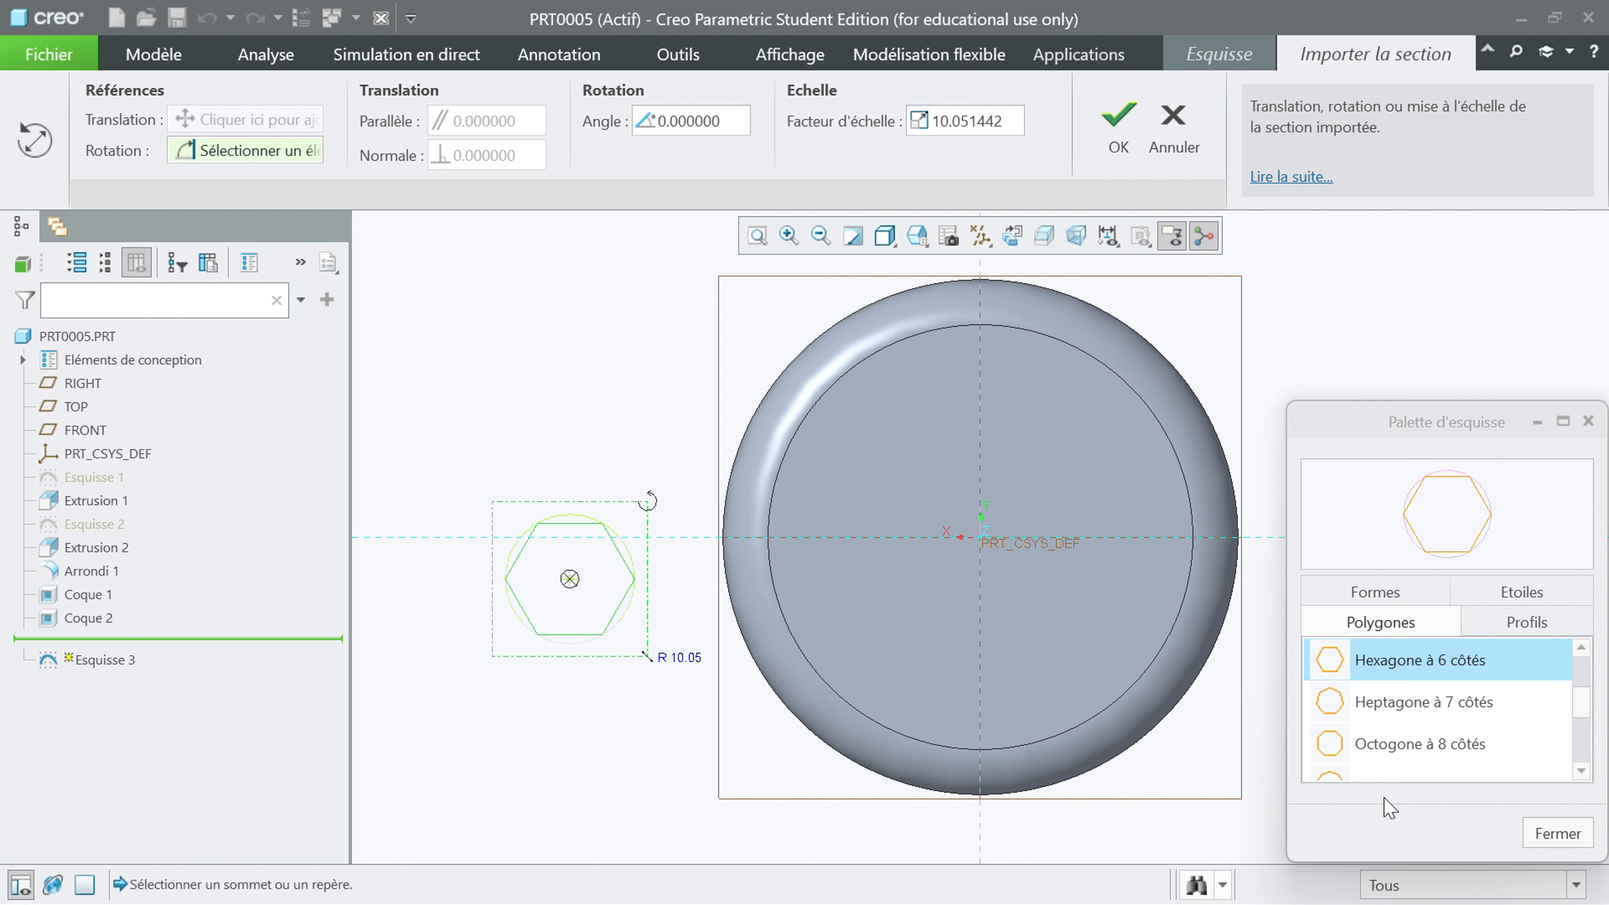
left_click(1556, 835)
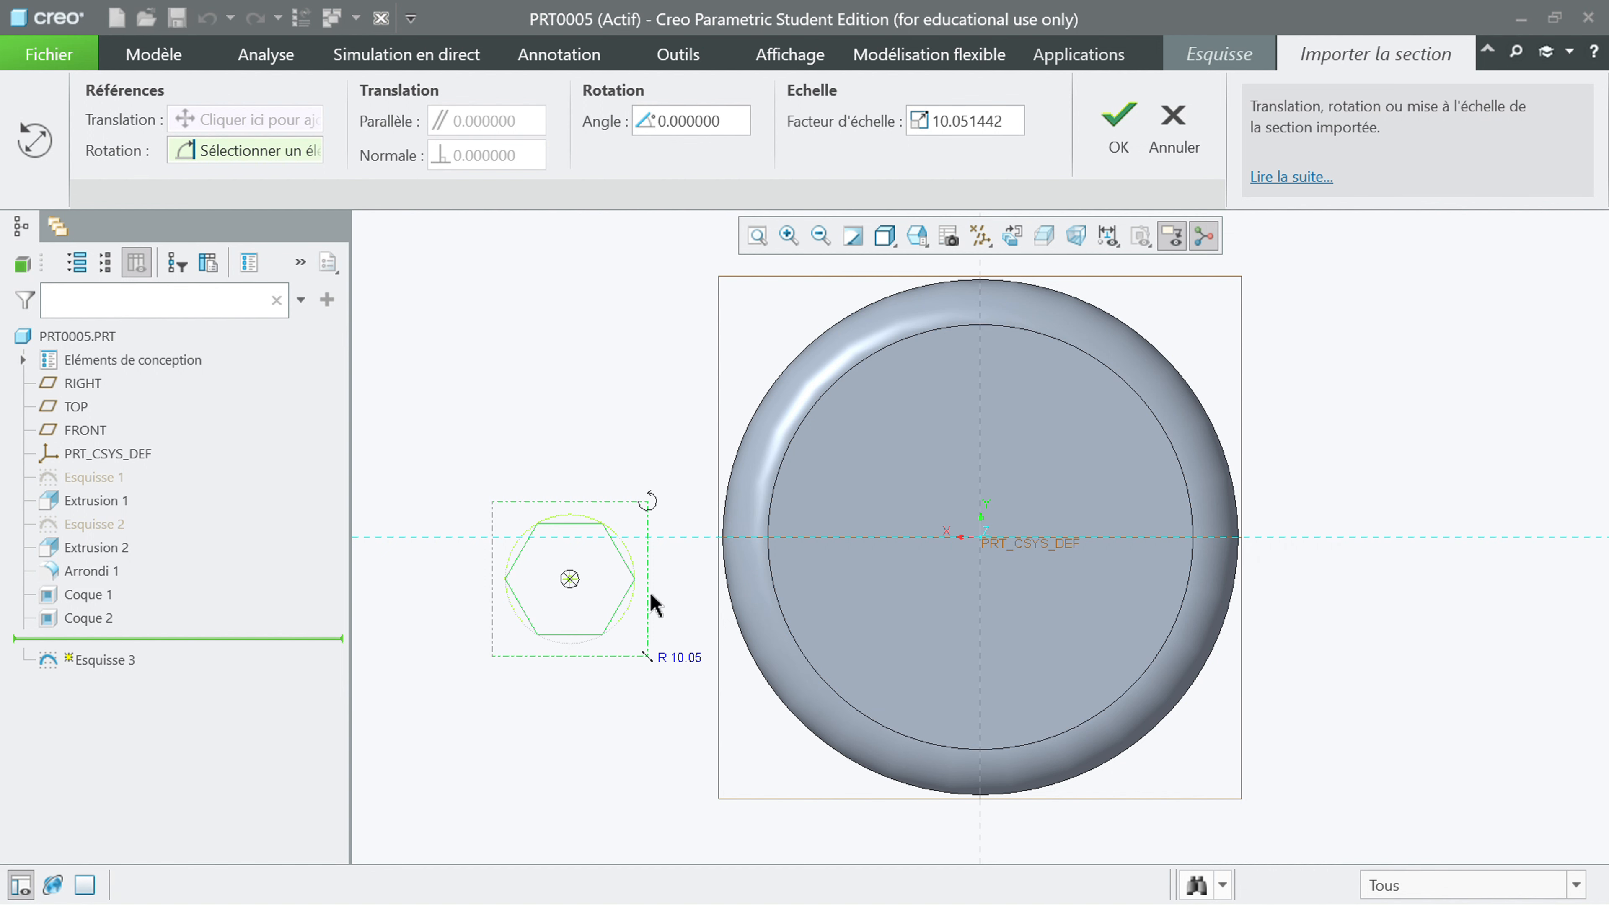
left_click(1119, 127)
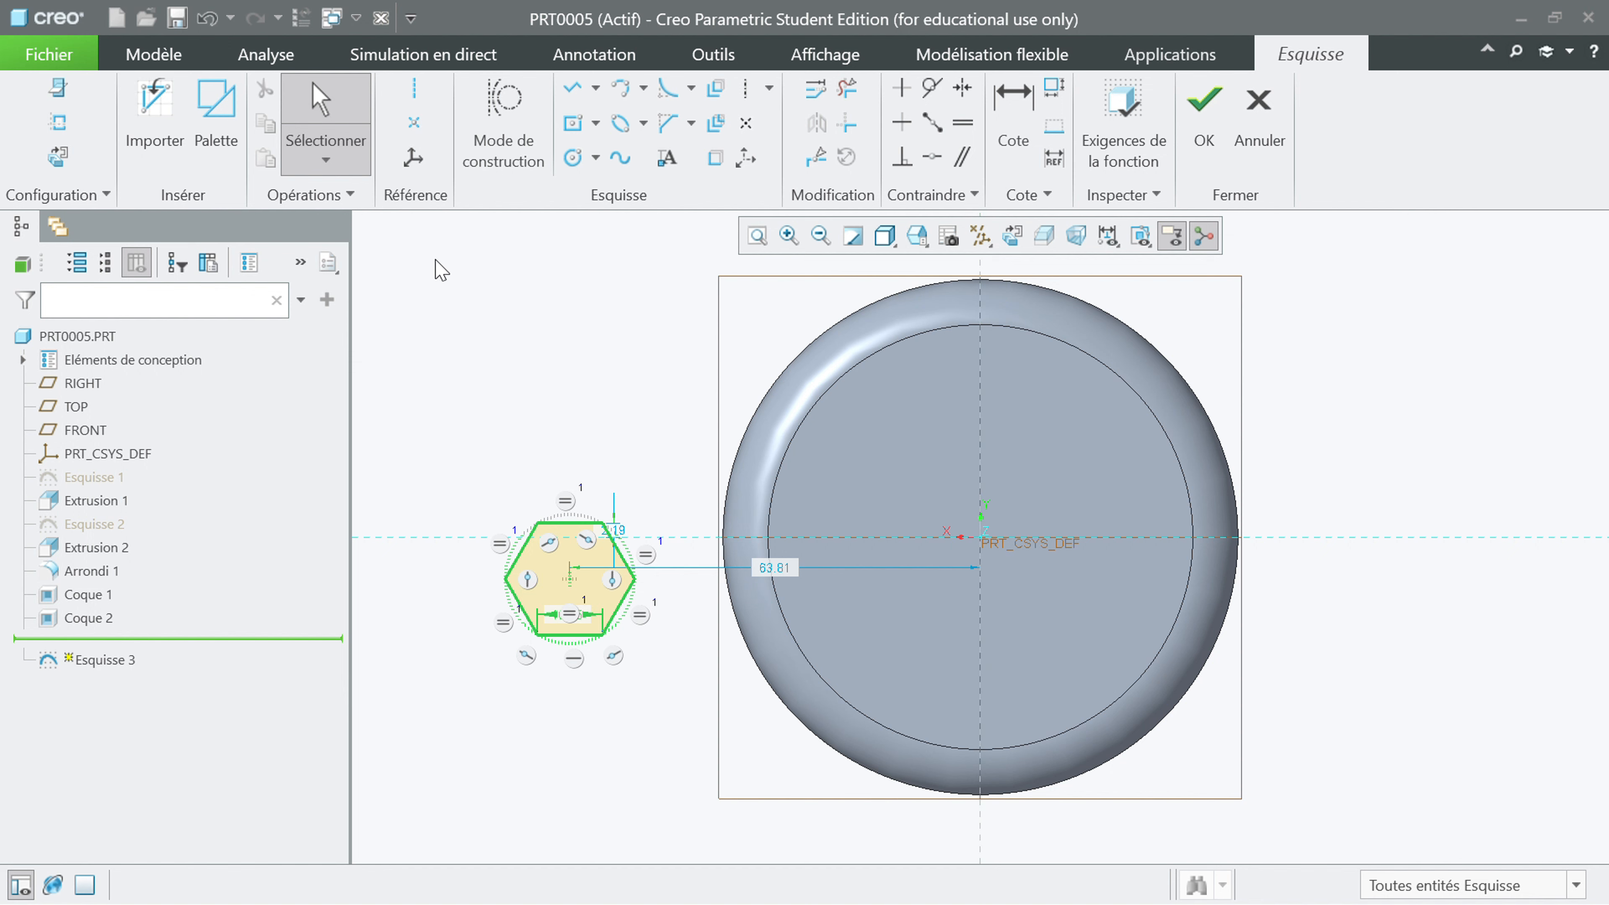
Step: Place a reference point at the sketch origin and make the hexagon's centre coincident with it
left_click(413, 125)
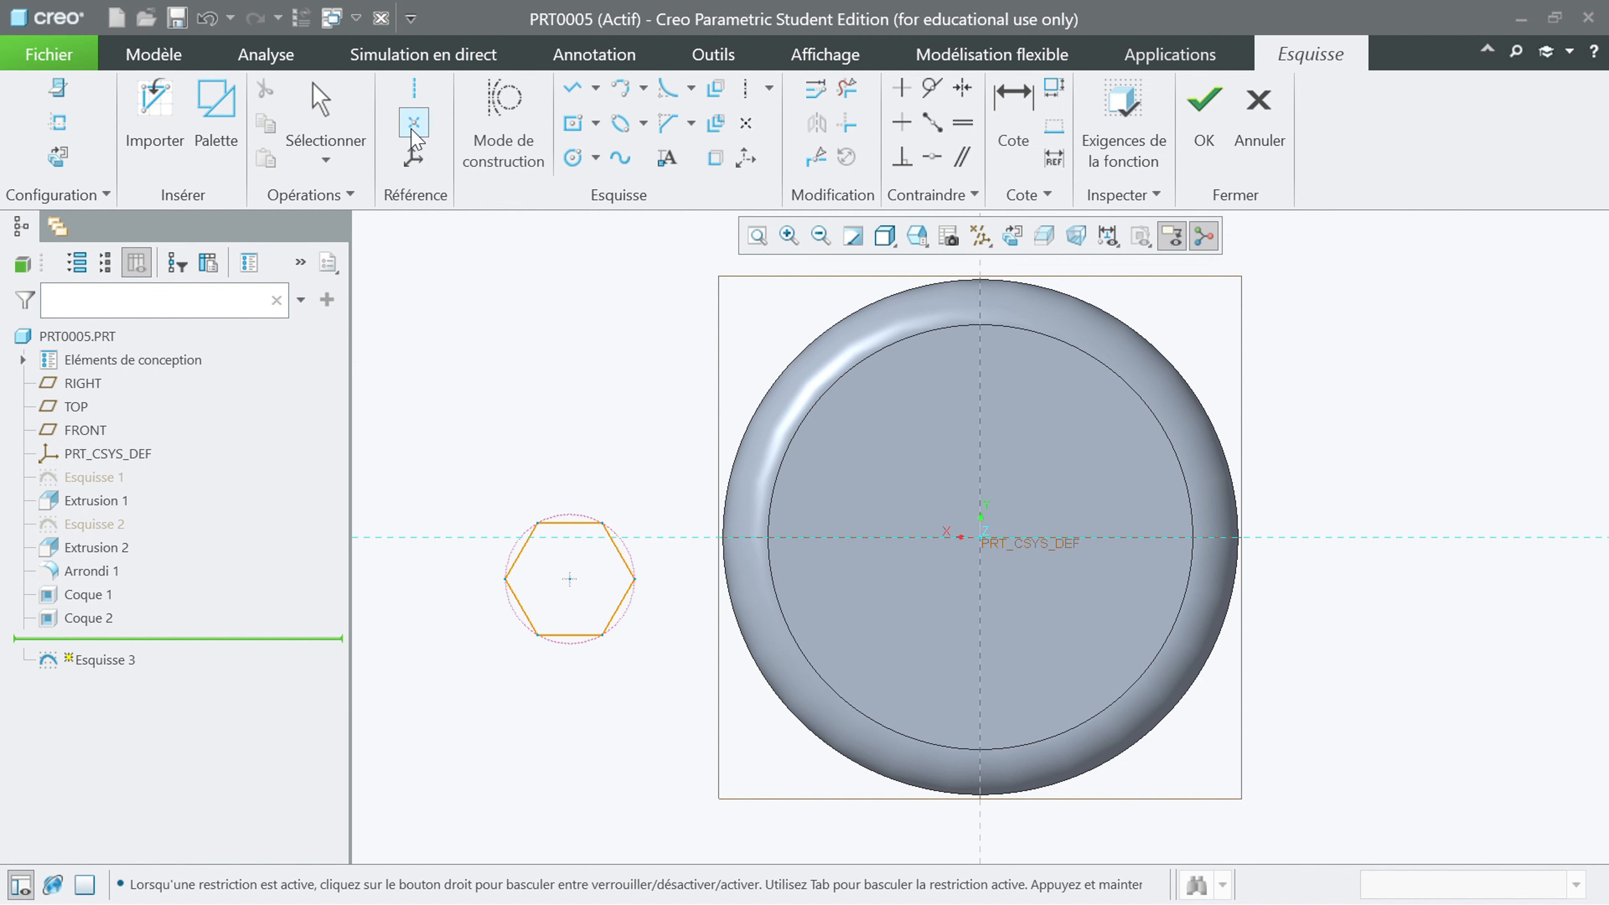
left_click(975, 546)
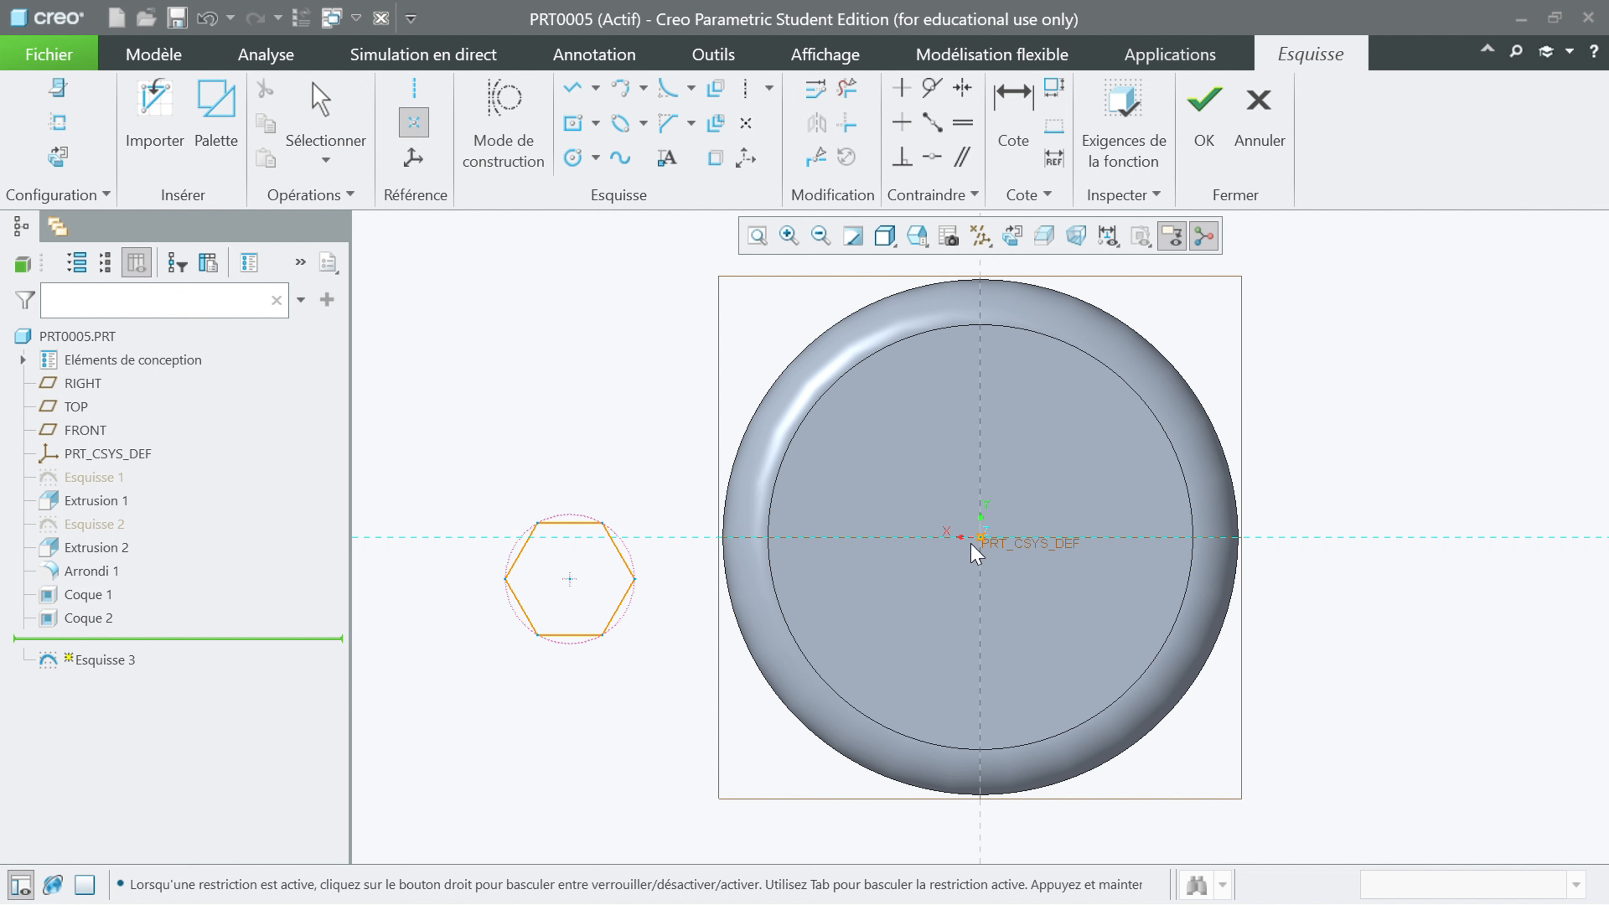
middle_click(564, 394)
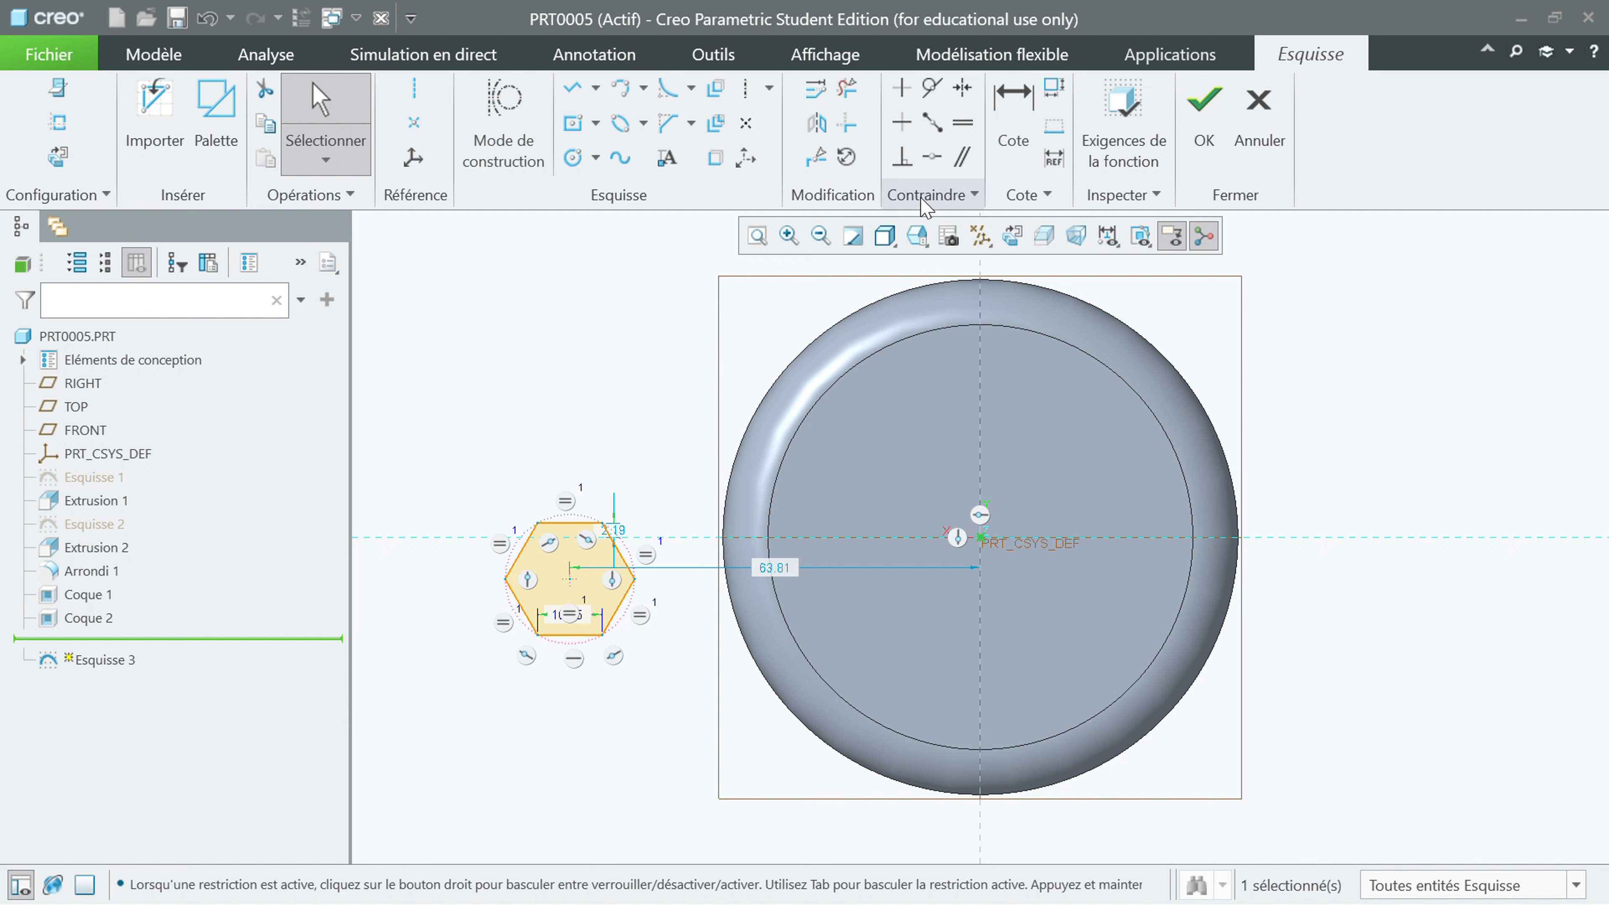
left_click(934, 166)
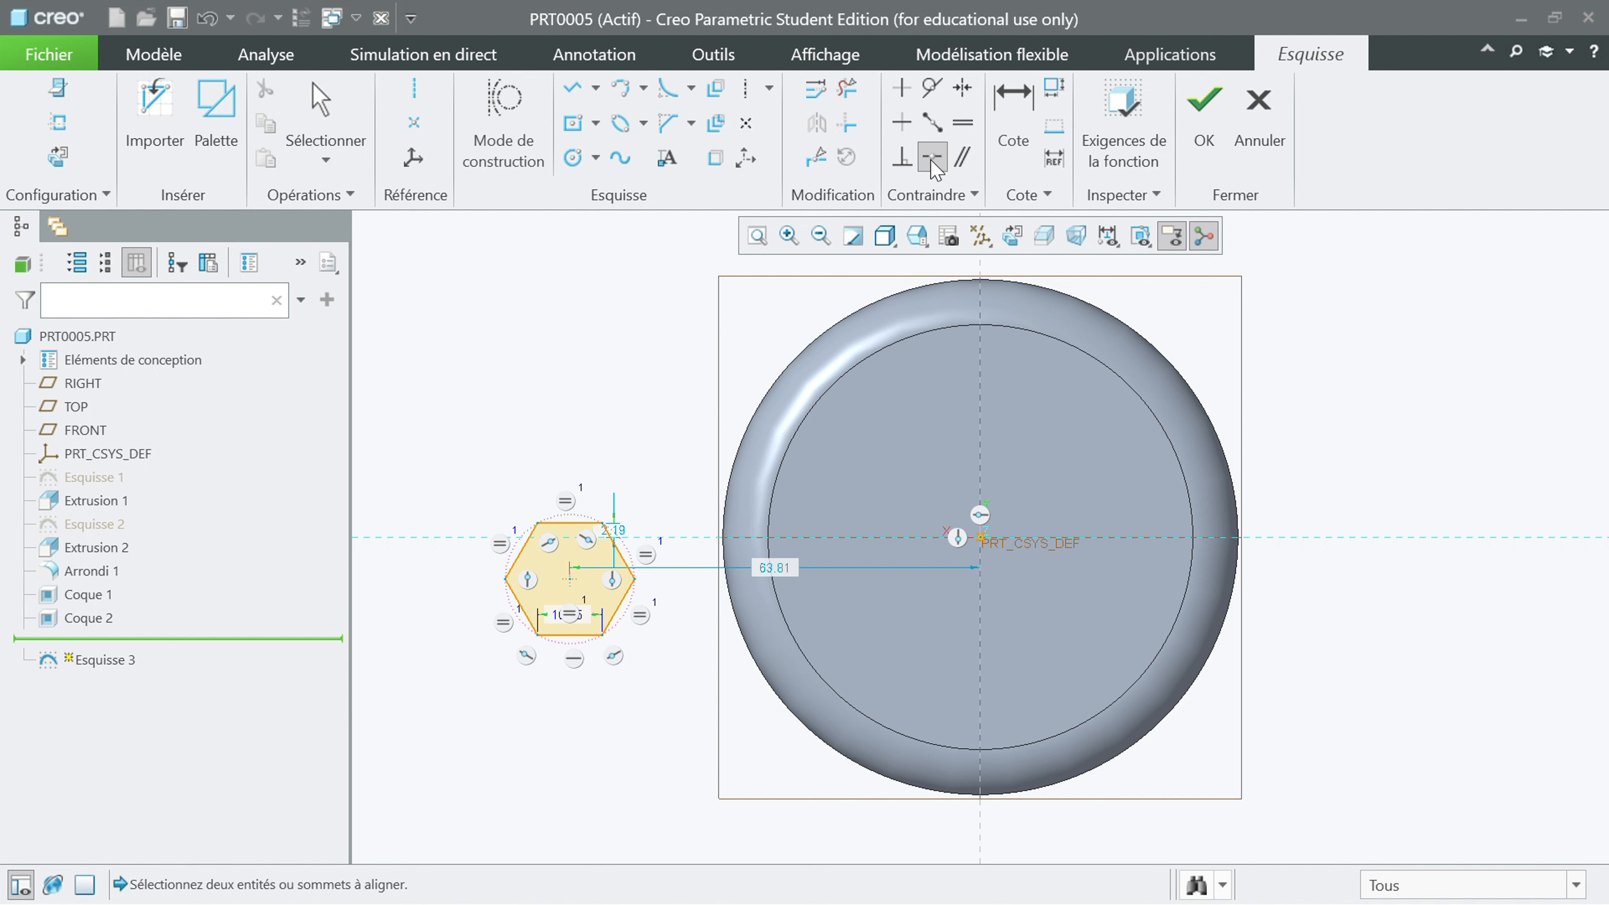
left_click(571, 579)
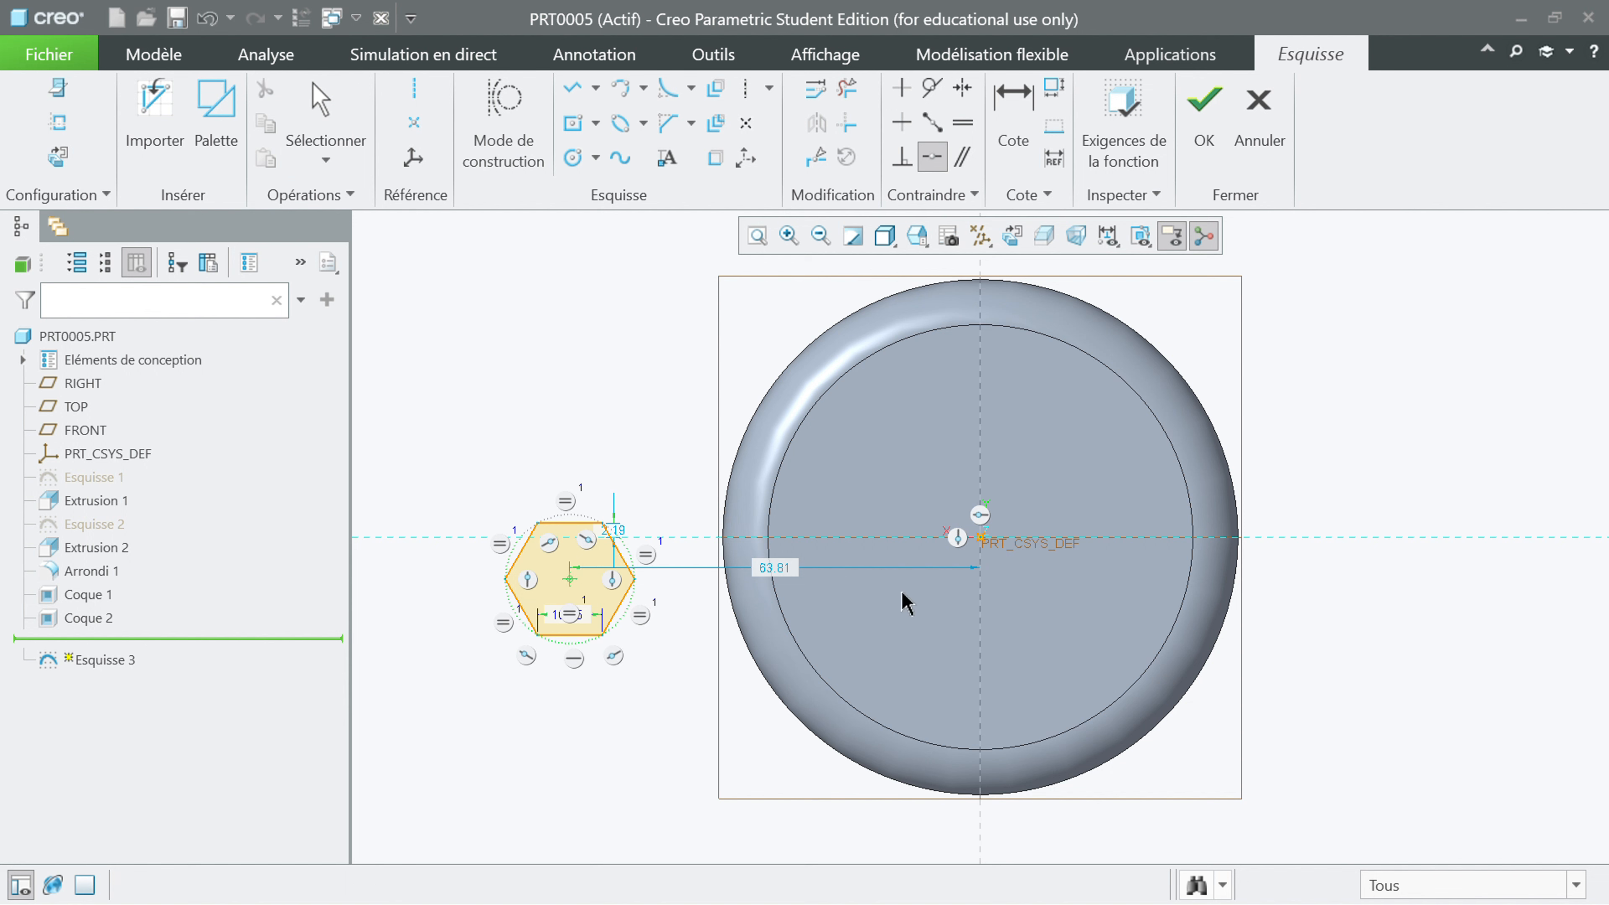
left_click(980, 538)
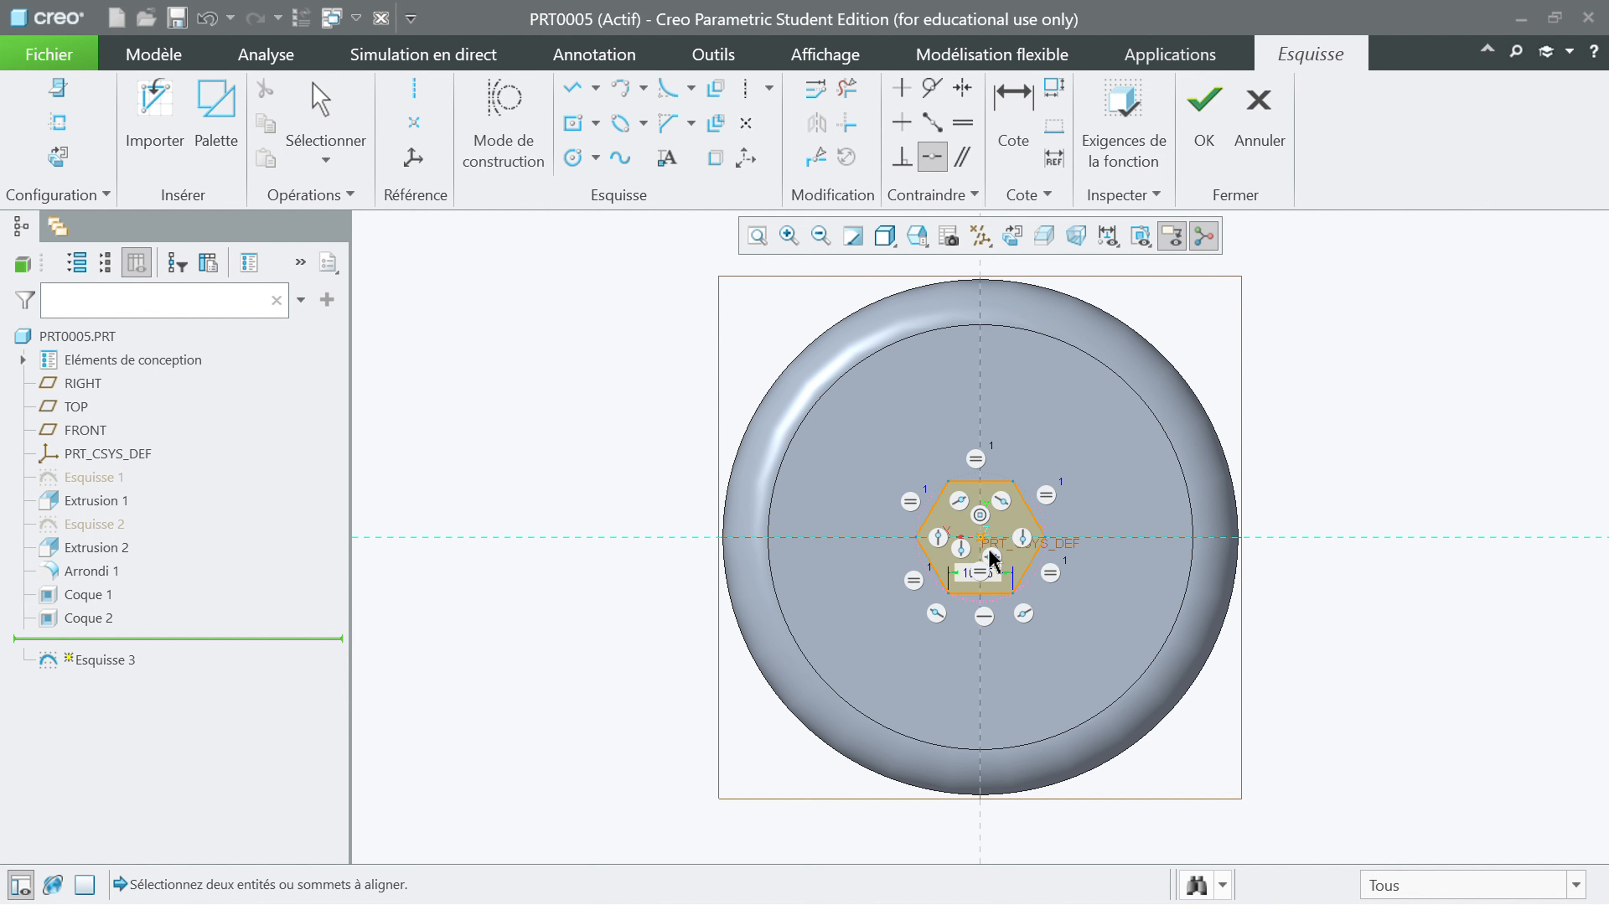
scroll(997, 583, "up", 2)
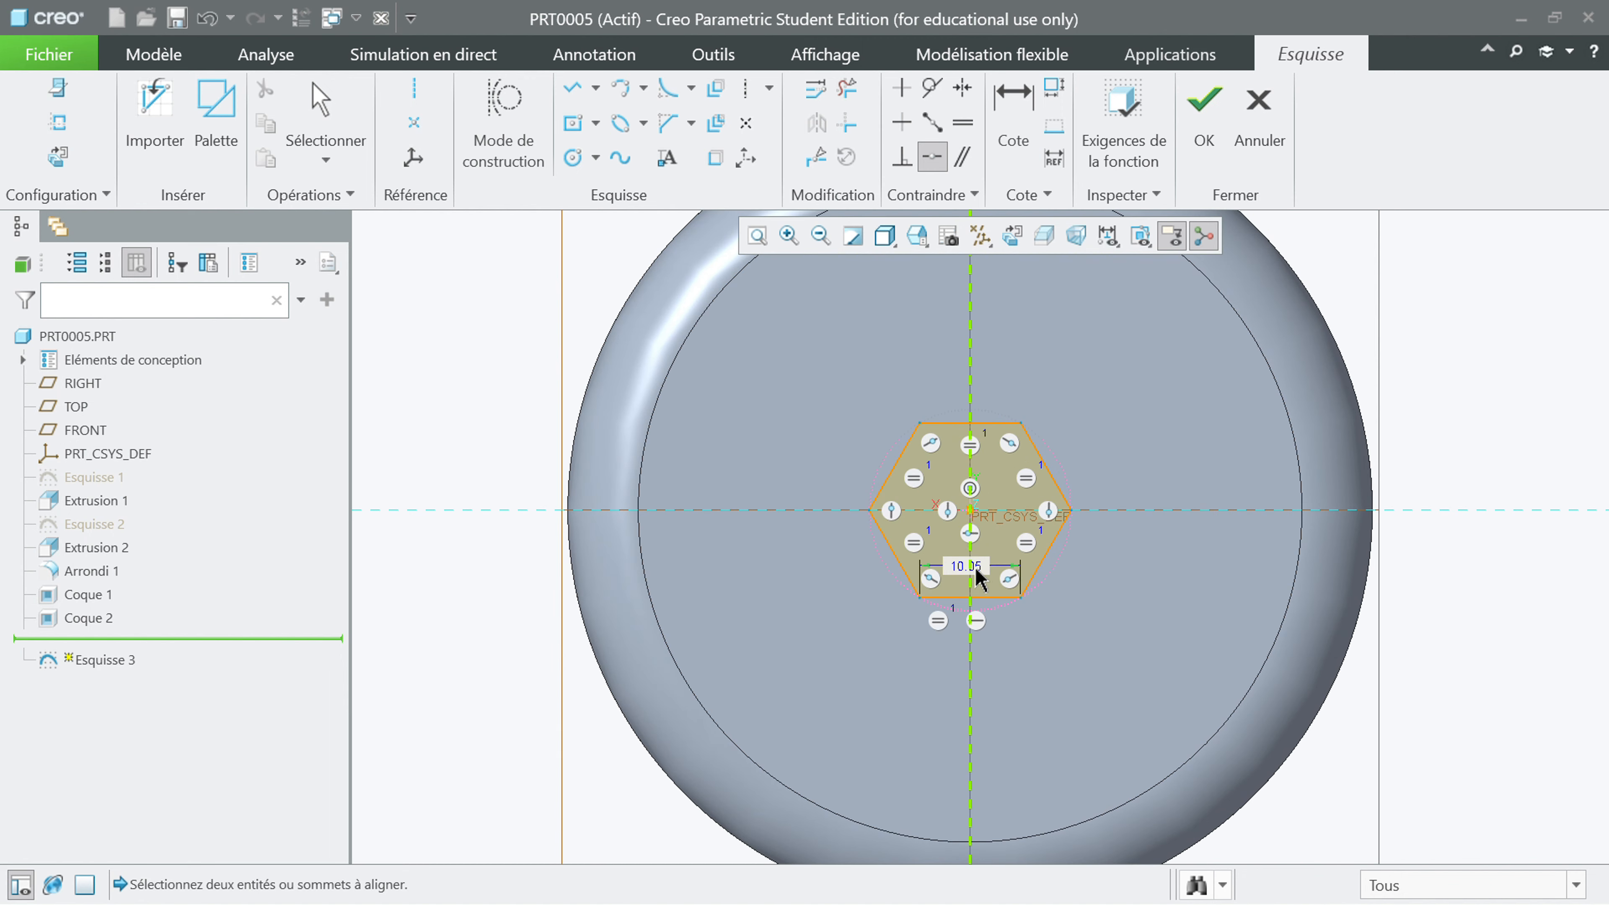
Step: Set the hexagon's side length to 20 and finish the sketch
middle_click(460, 382)
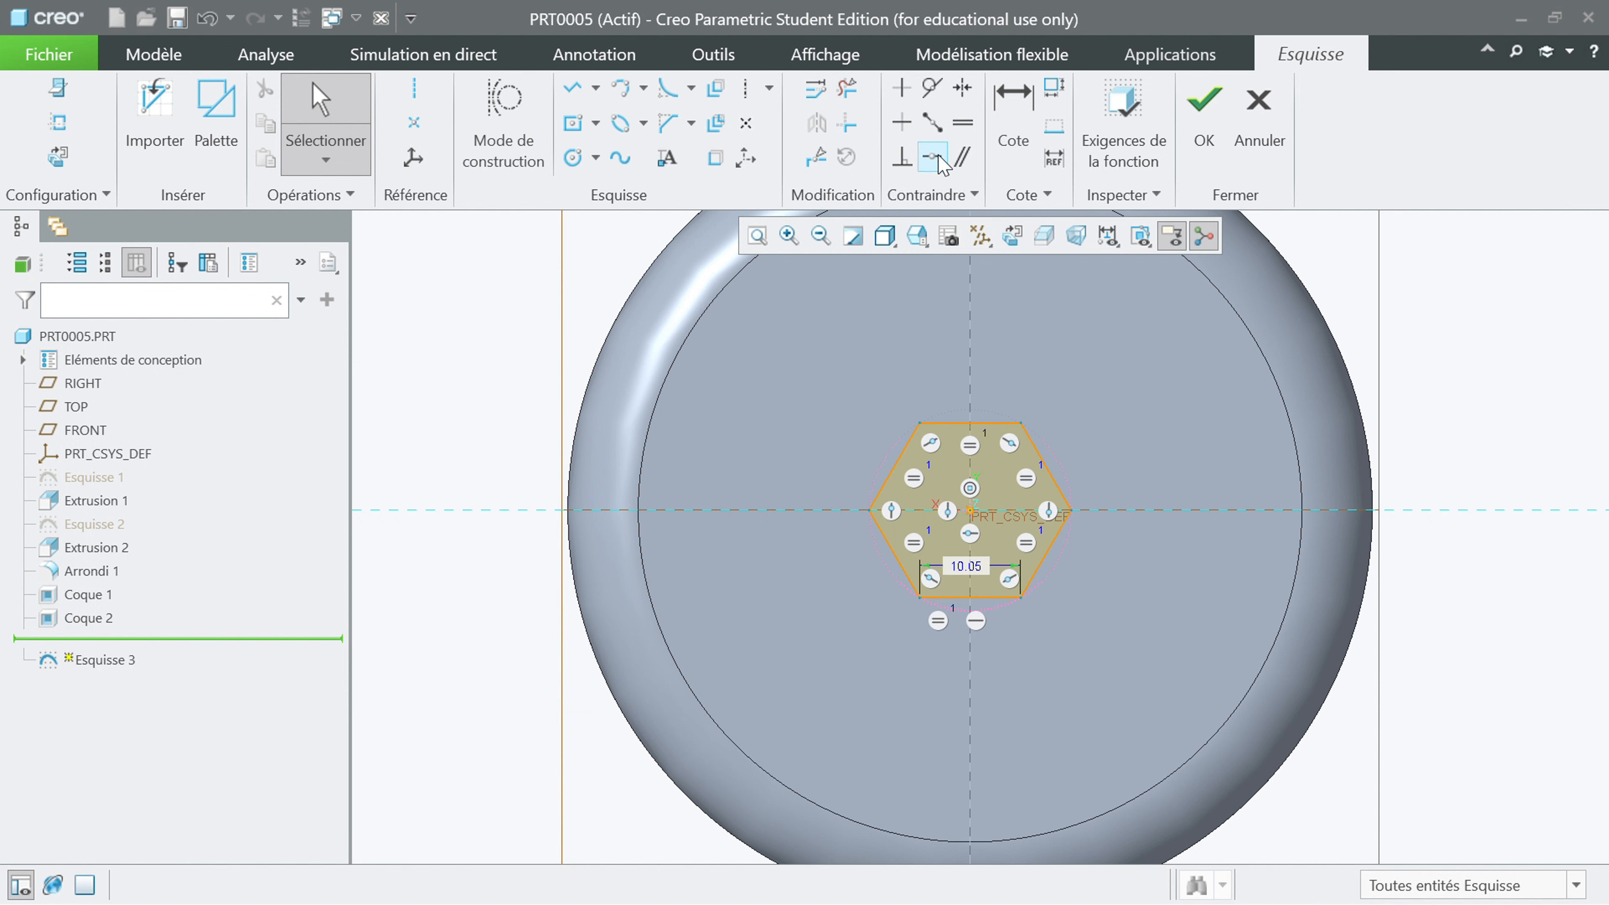
left_click(963, 574)
double_click(963, 571)
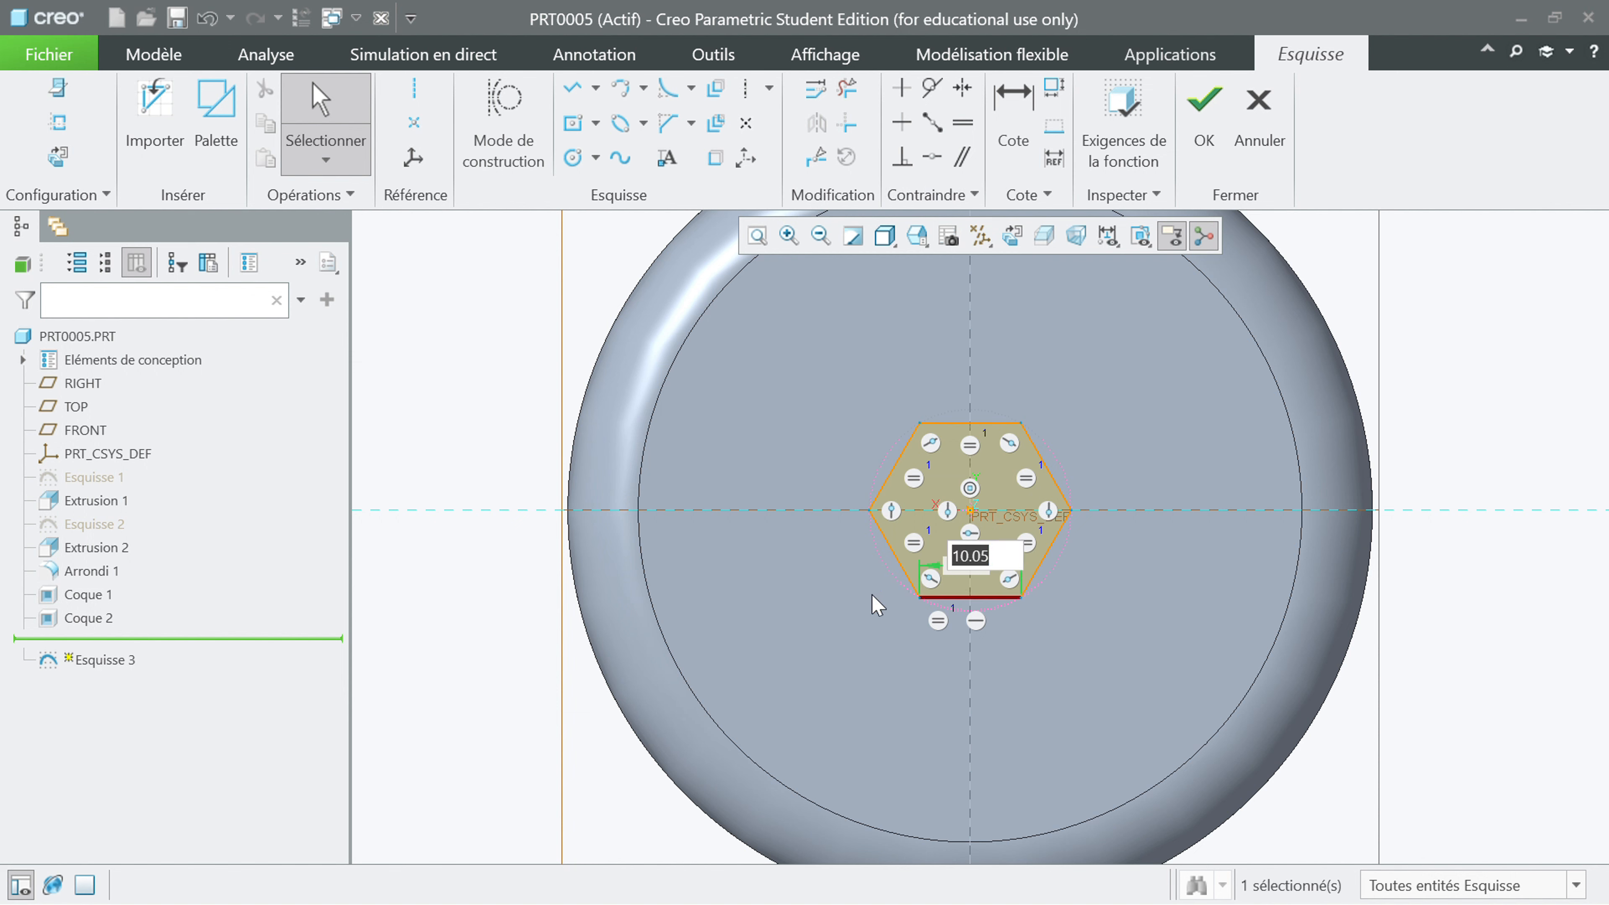
type("20")
key("Return")
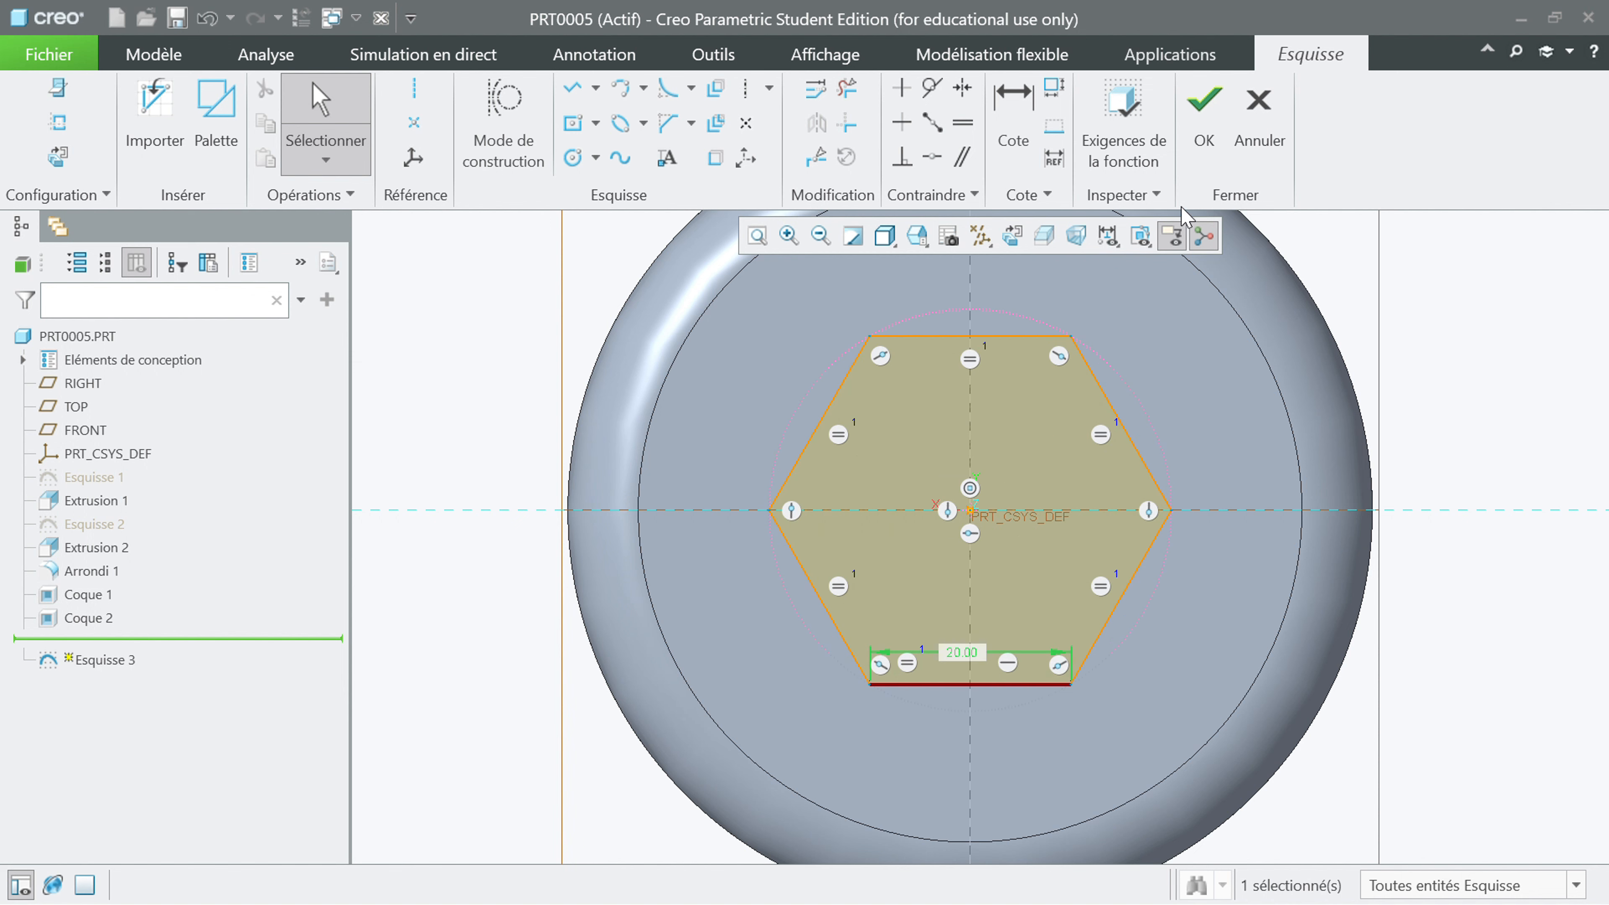
left_click(1223, 127)
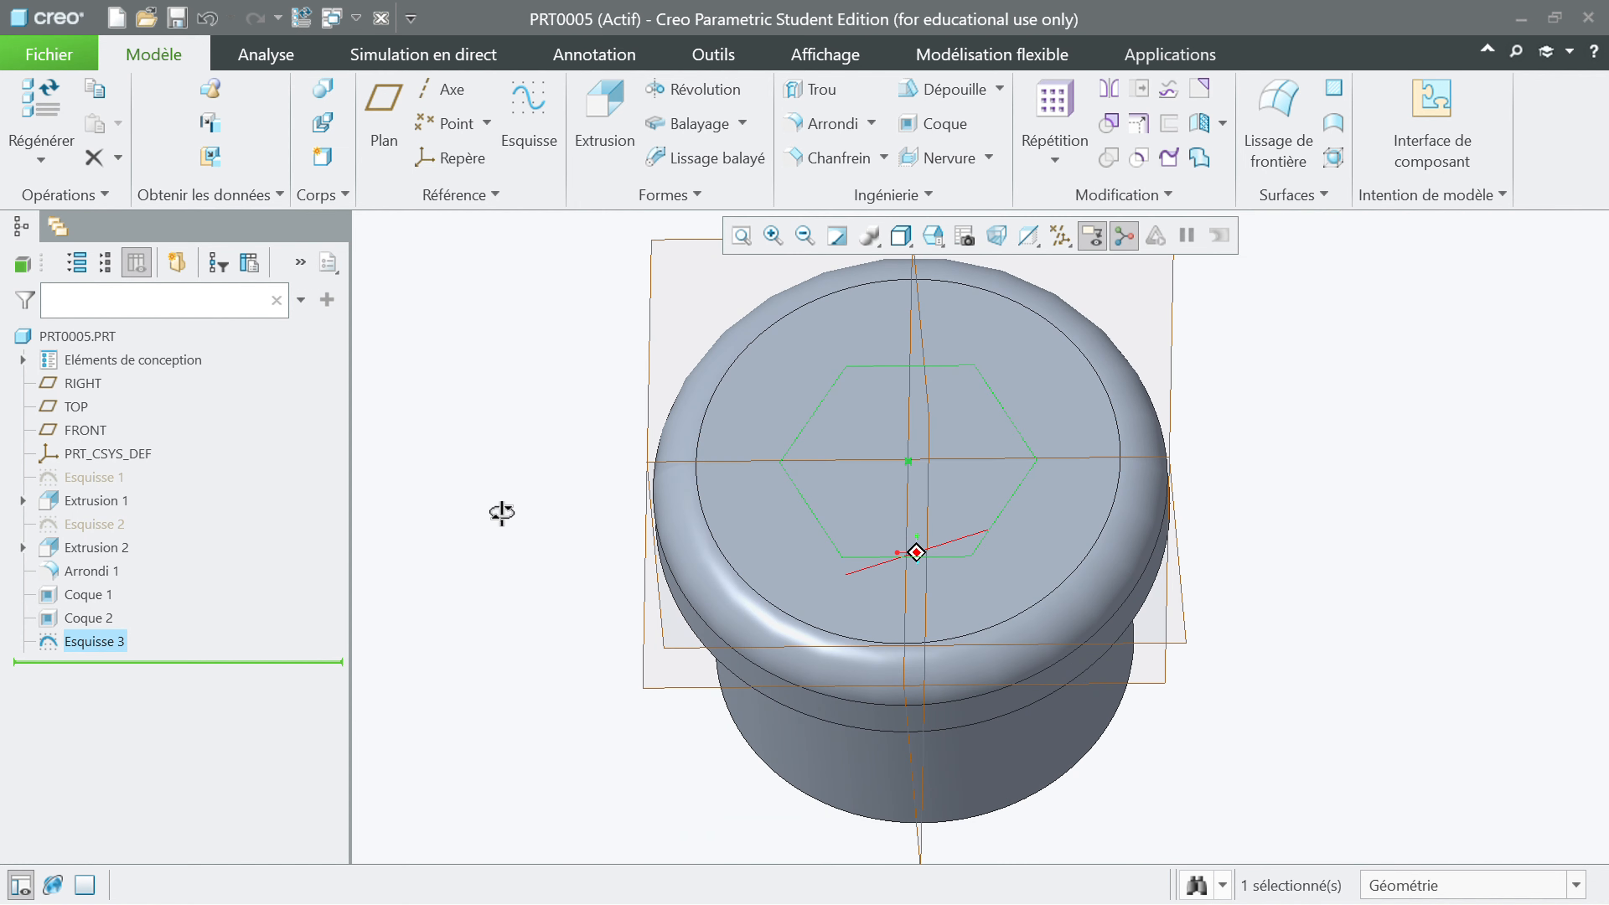
Step: Extrude the hexagon sketch outward from the disc face as a solid 15 deep
left_click(583, 124)
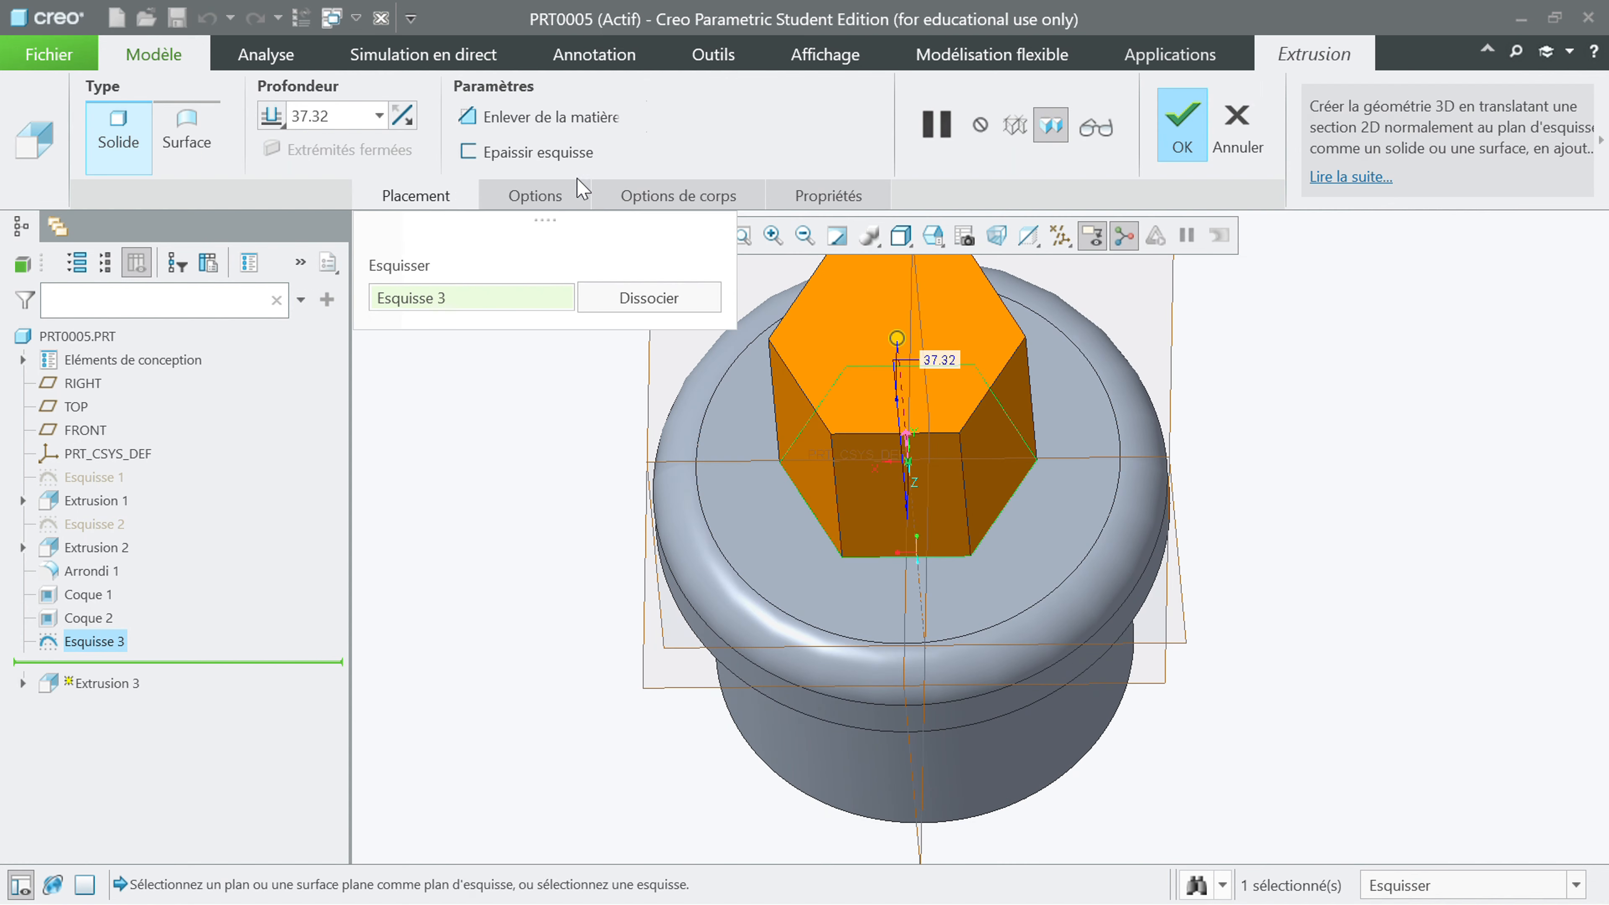
double_click(936, 359)
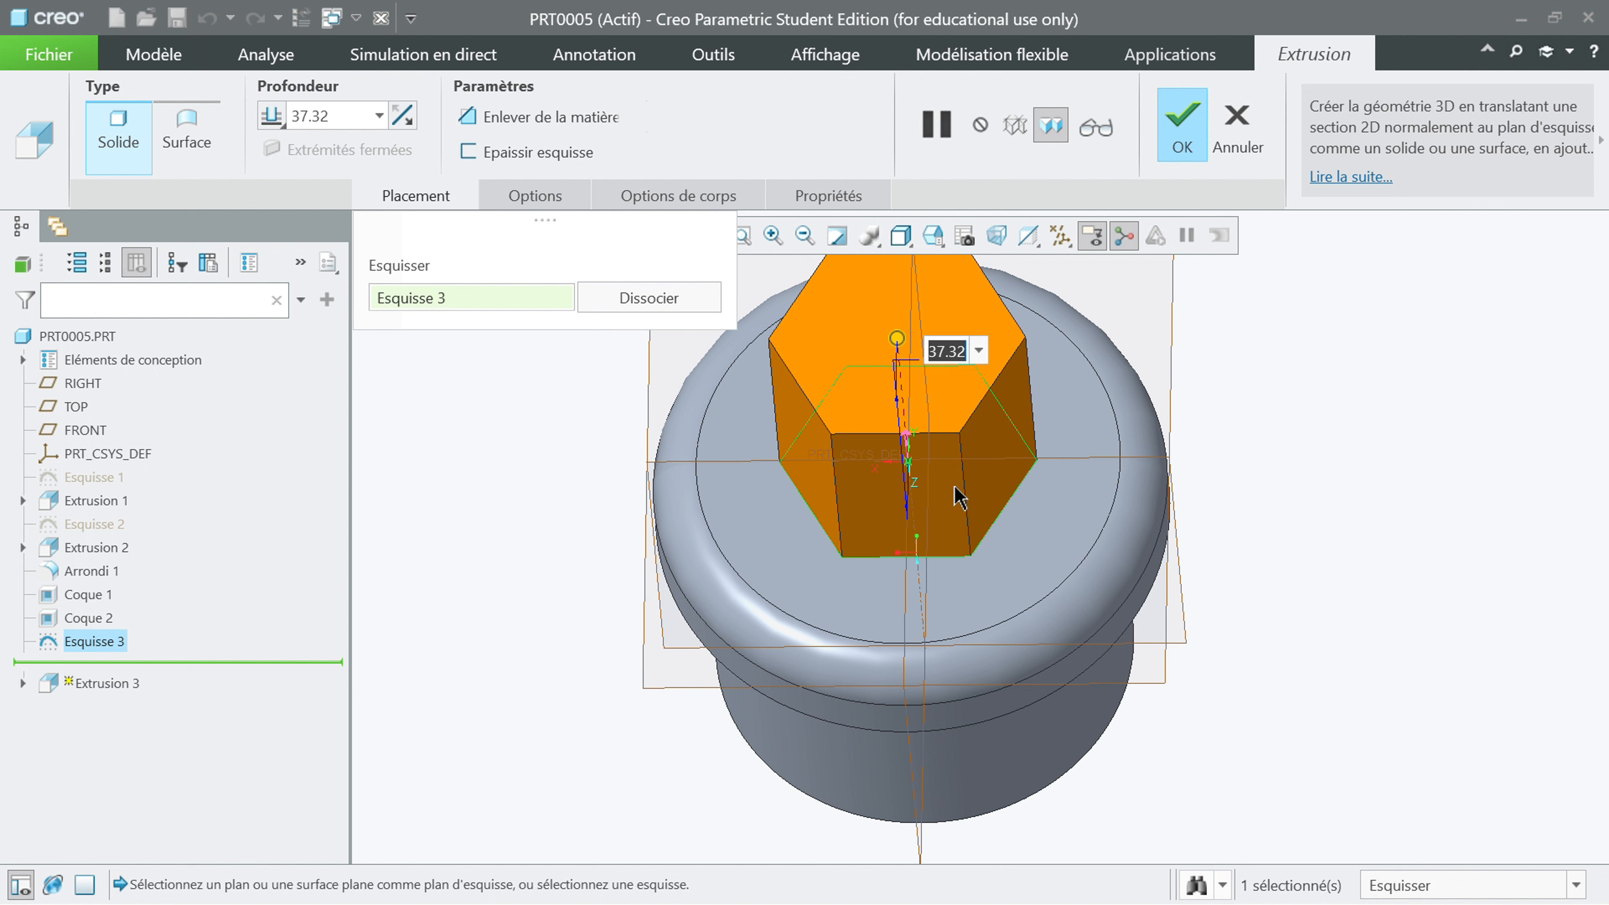
type("15")
key("Return")
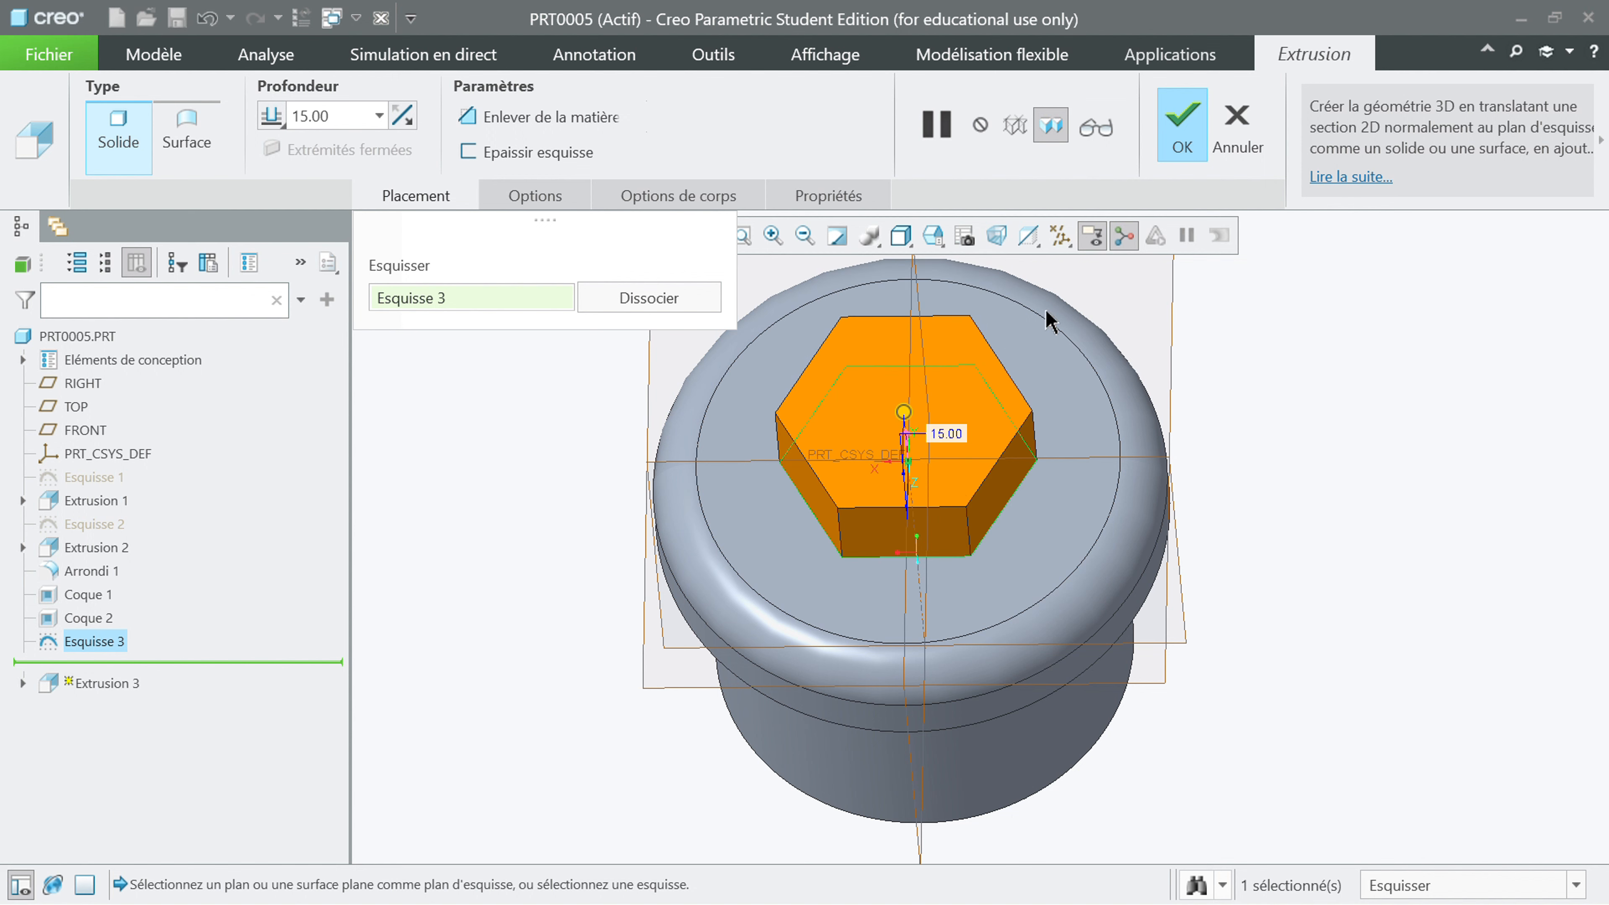
left_click(1183, 127)
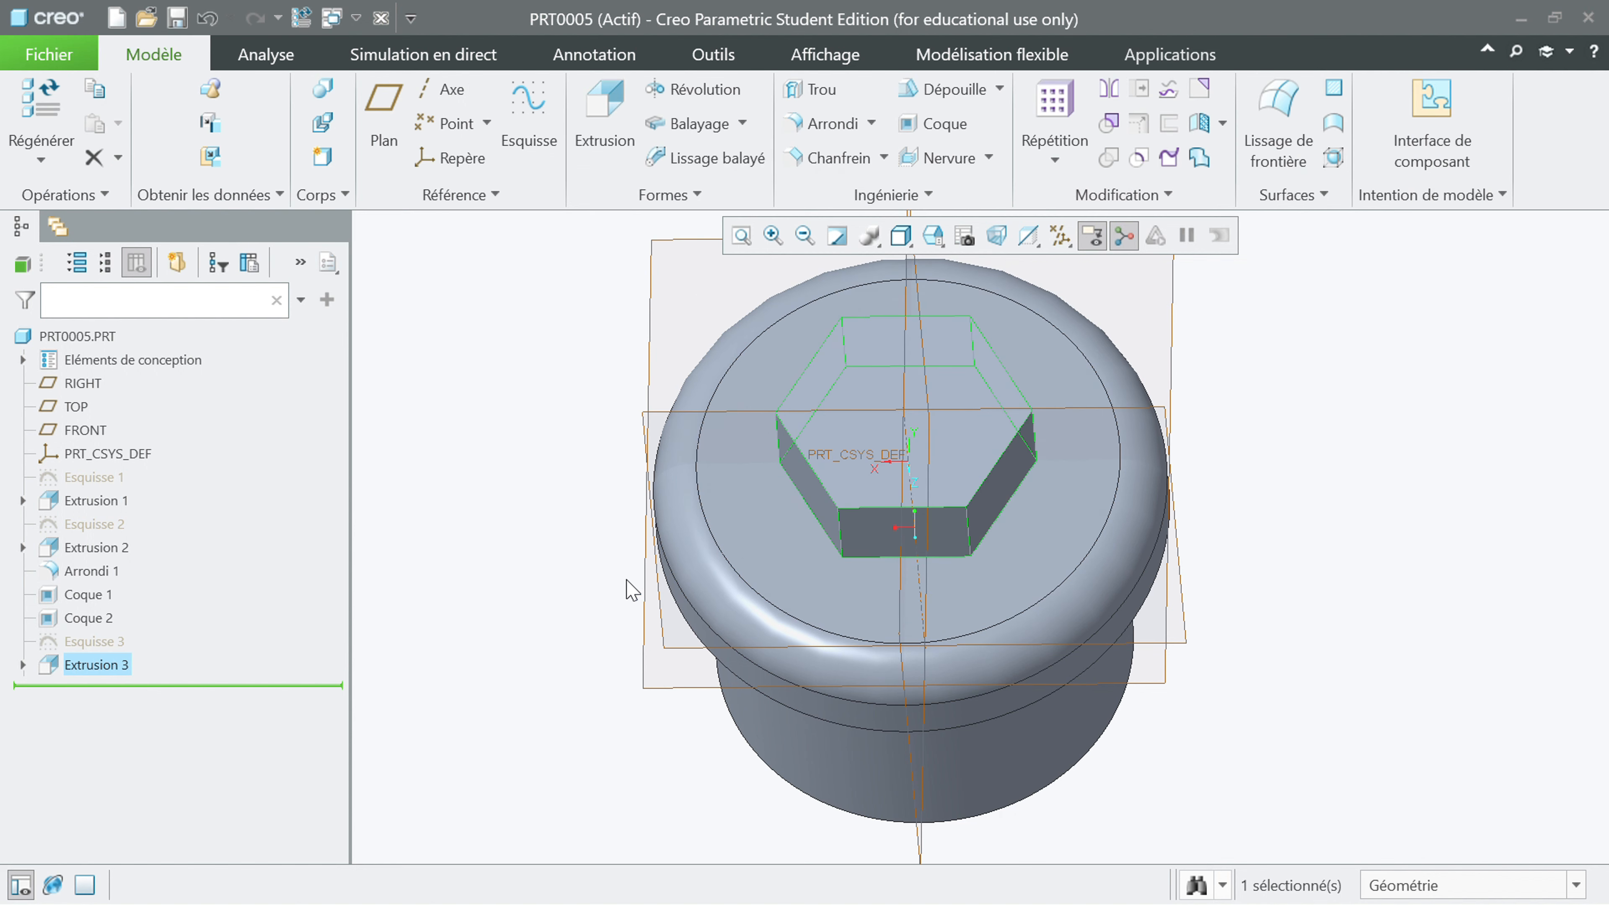
Step: Start a circular edge round for the hexagonal head with its radius set to 2.5
mouse_move(631, 590)
middle_mouse_down()
mouse_move(603, 517)
mouse_move(628, 539)
mouse_move(637, 519)
middle_mouse_up()
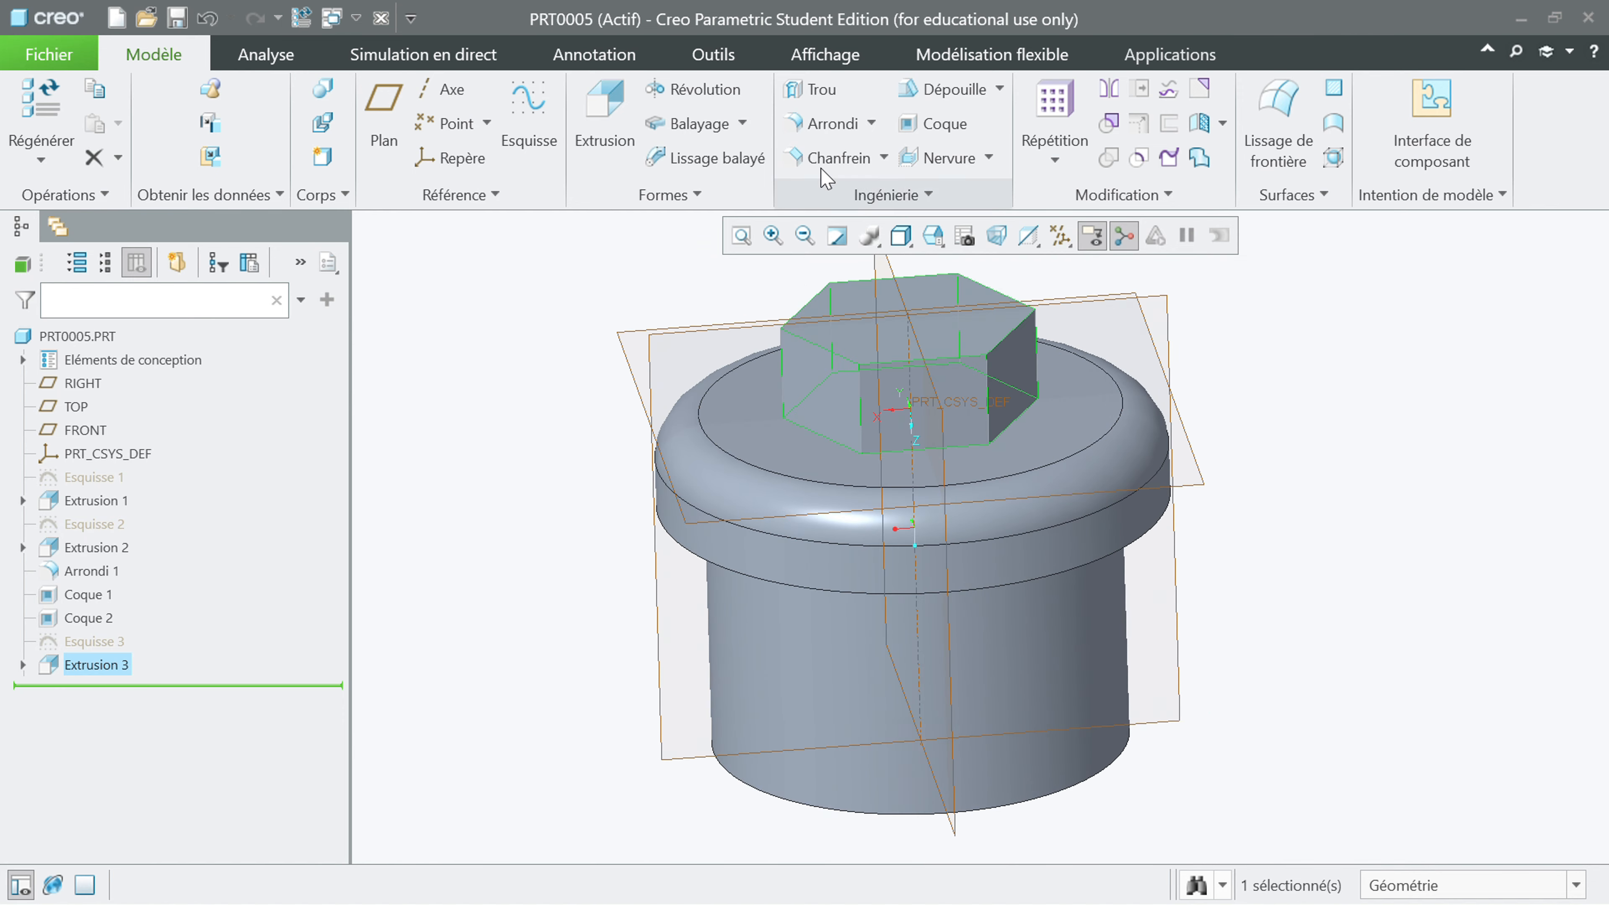
left_click(836, 124)
scroll(900, 298, "up", 2)
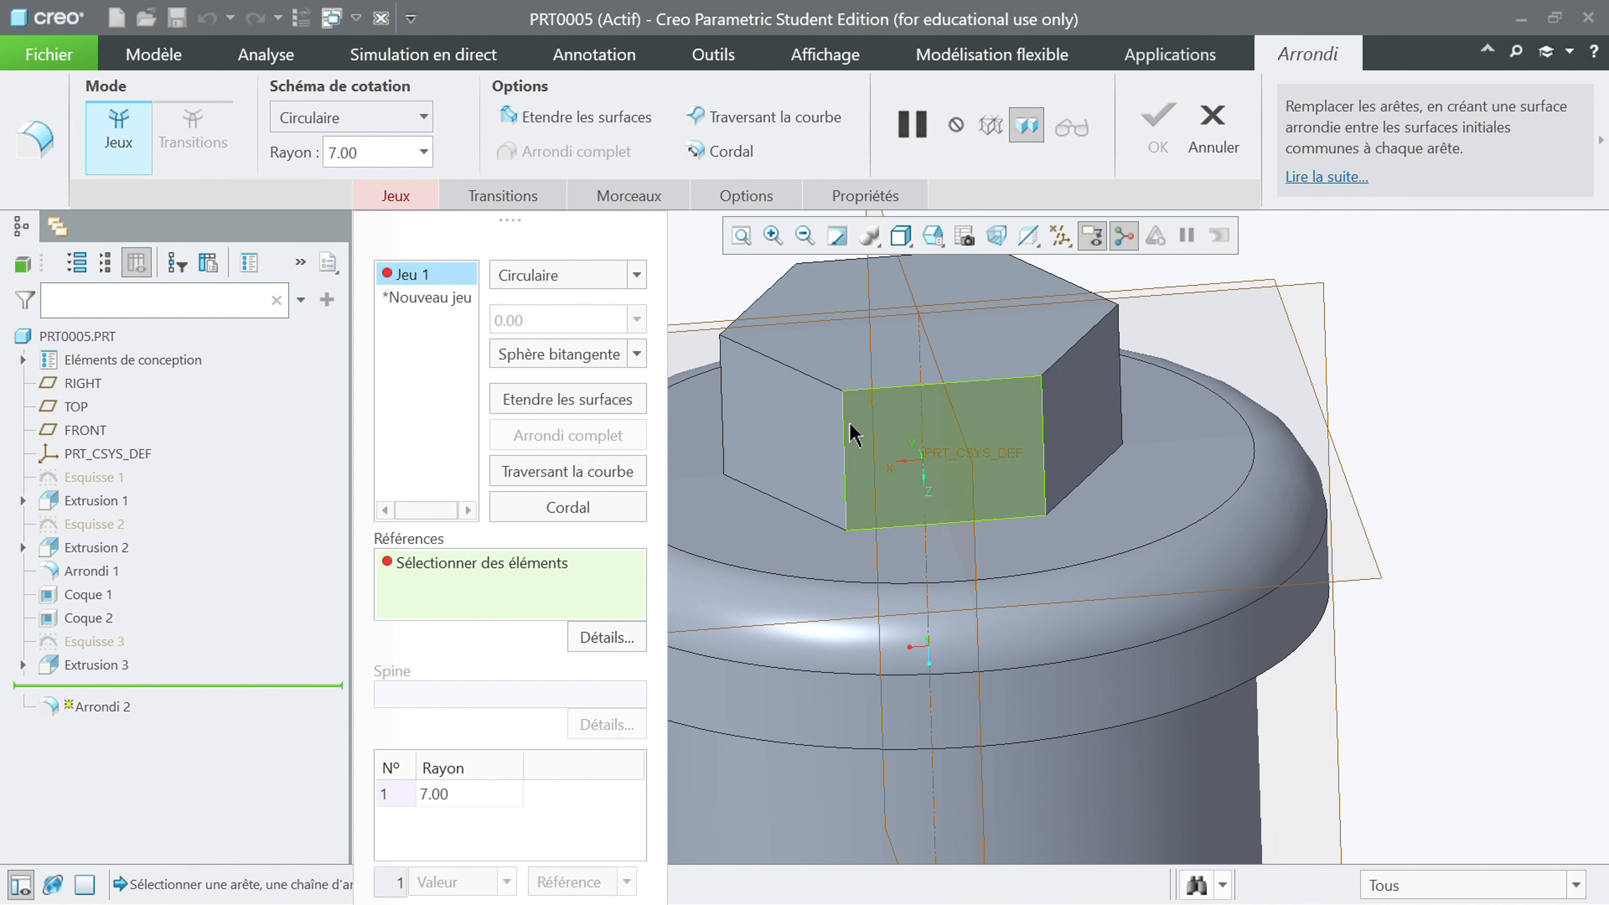
left_click(455, 794)
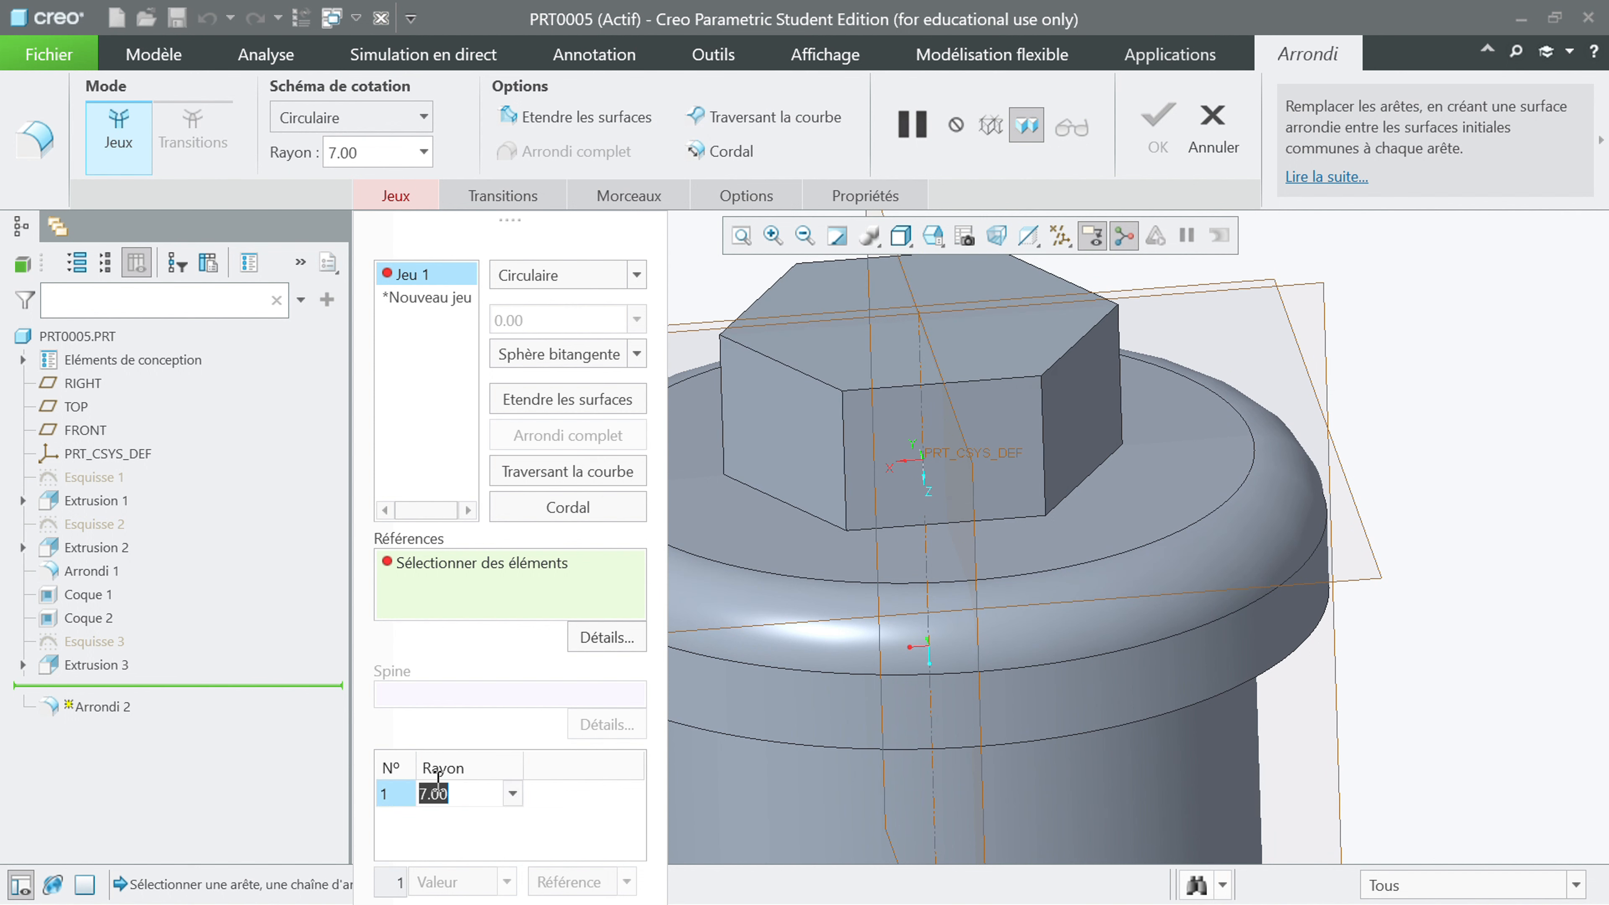
type("2.5")
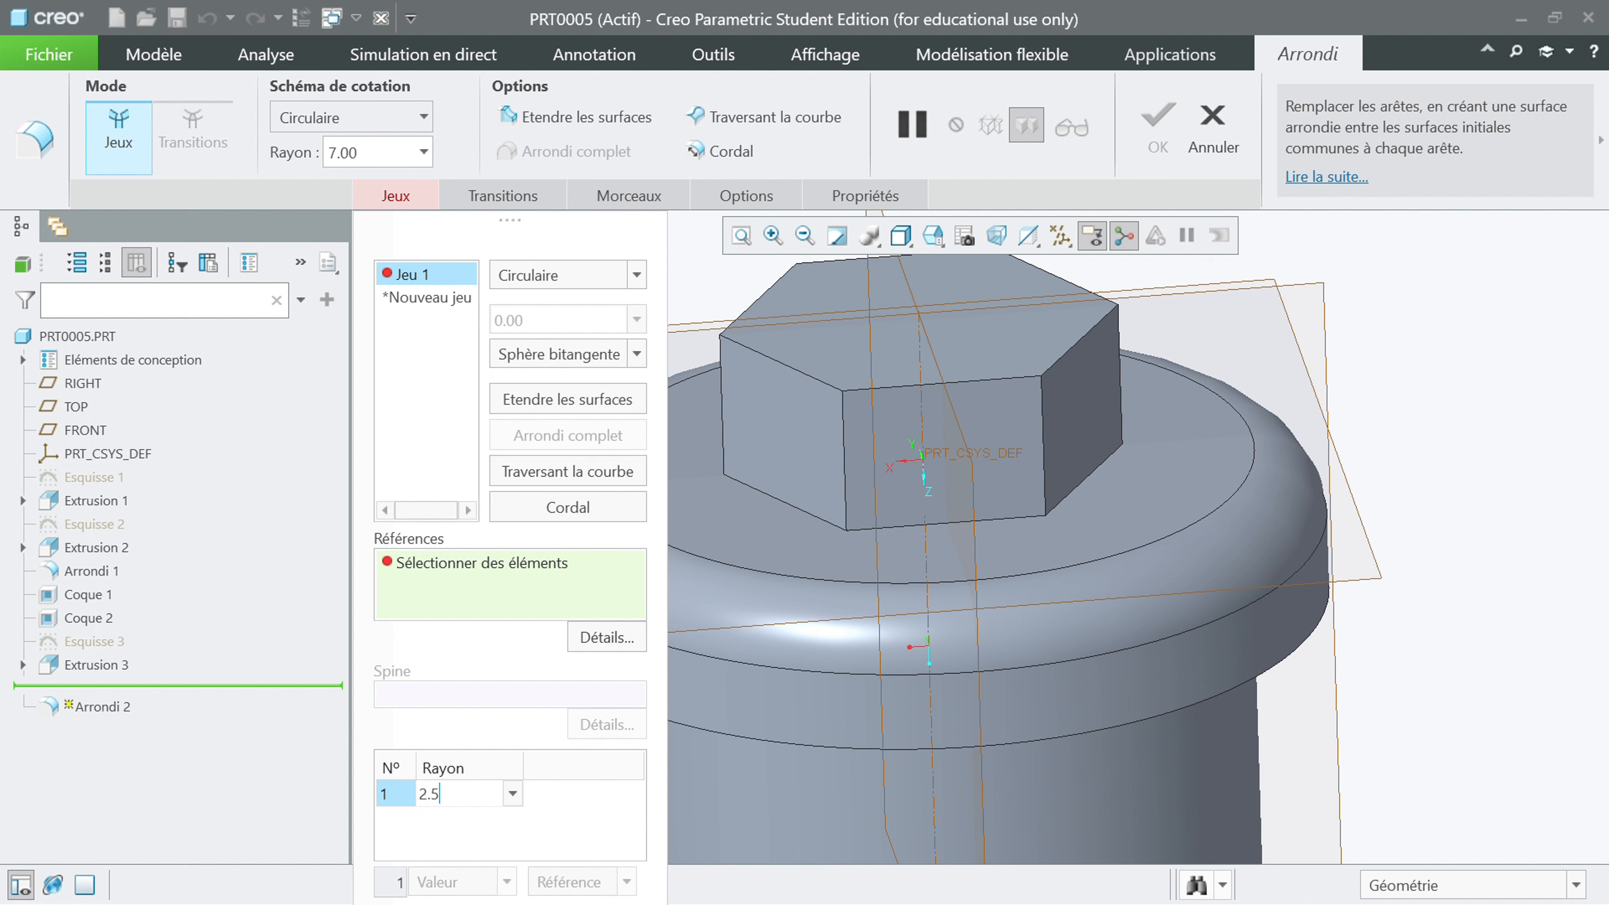
key("Return")
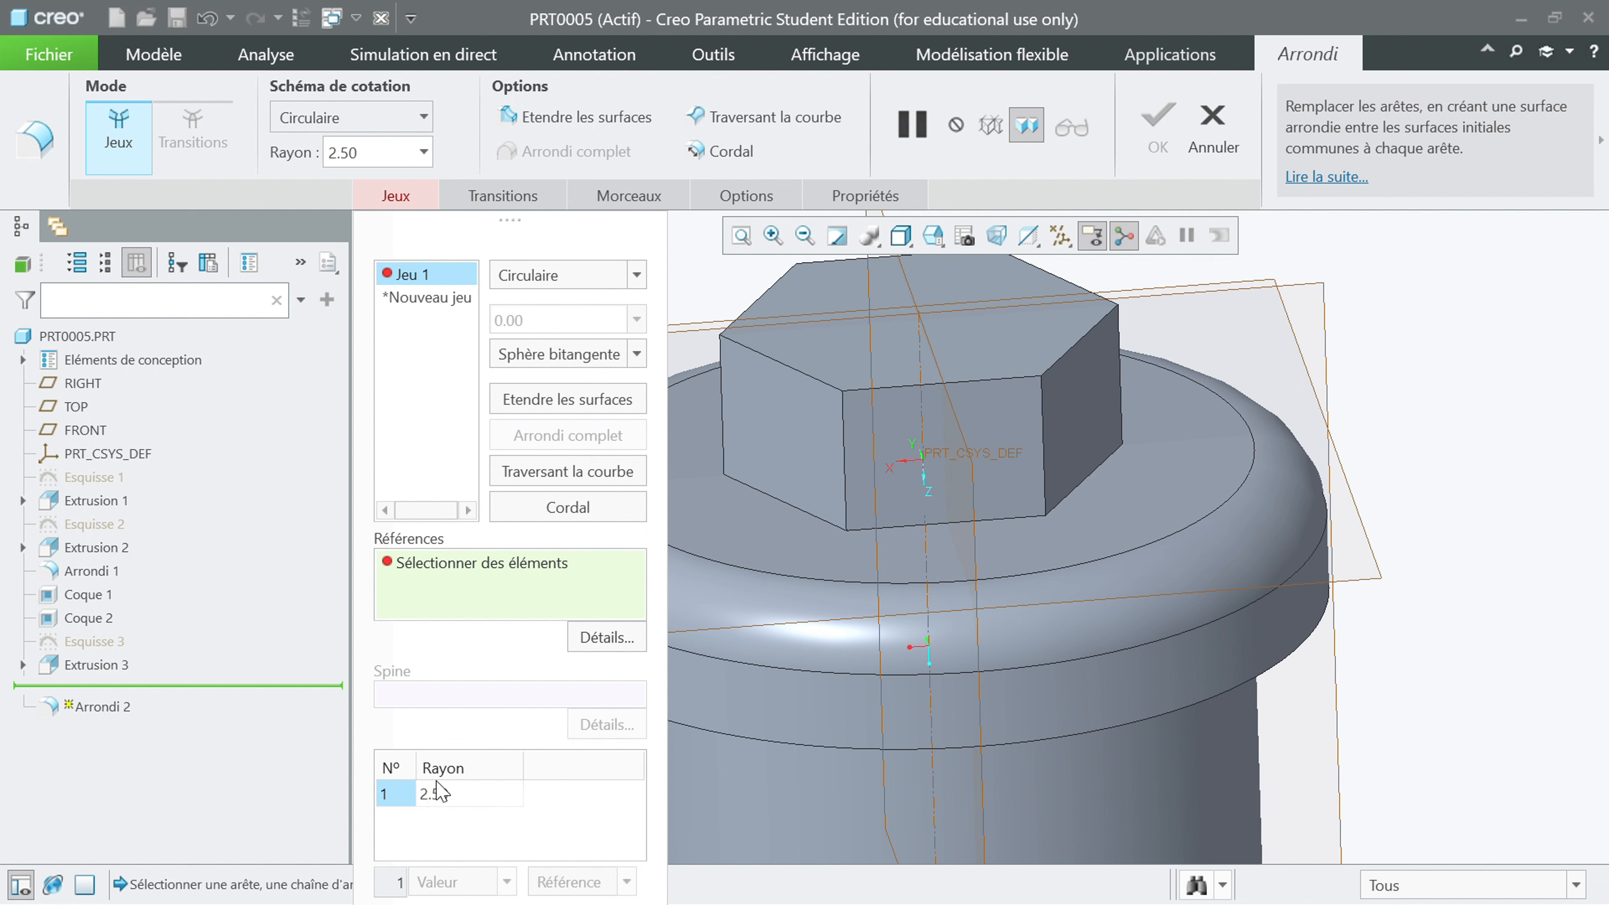
Step: Assign the six side corner edges of the hexagonal head to the round, leaving out the base edge
left_click(847, 442)
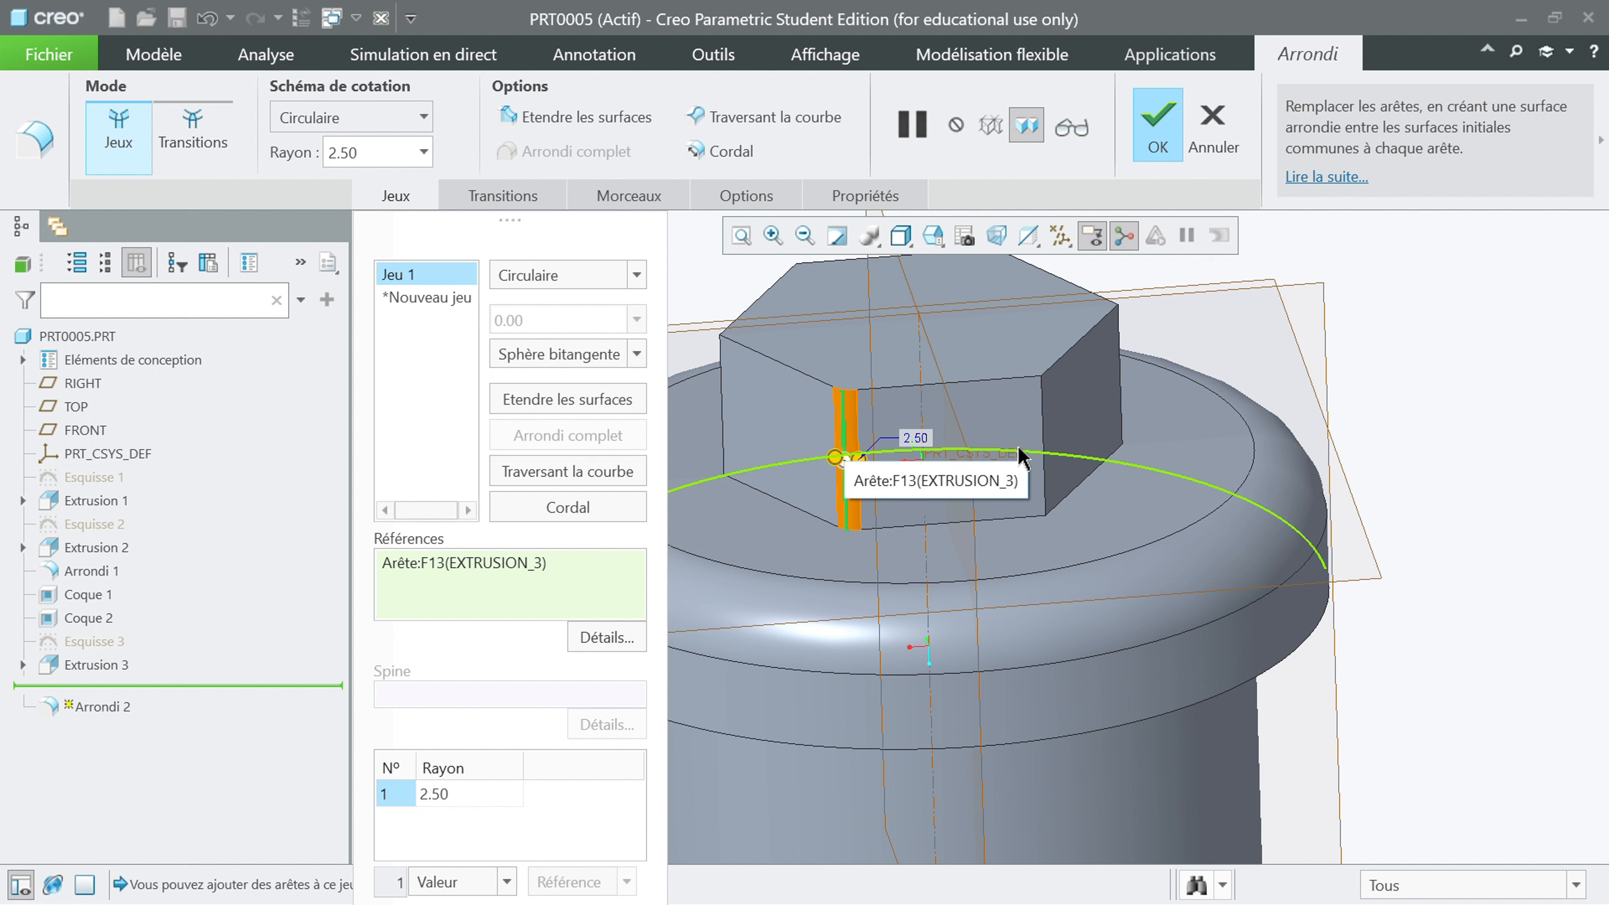
left_click(1044, 438, "ctrl")
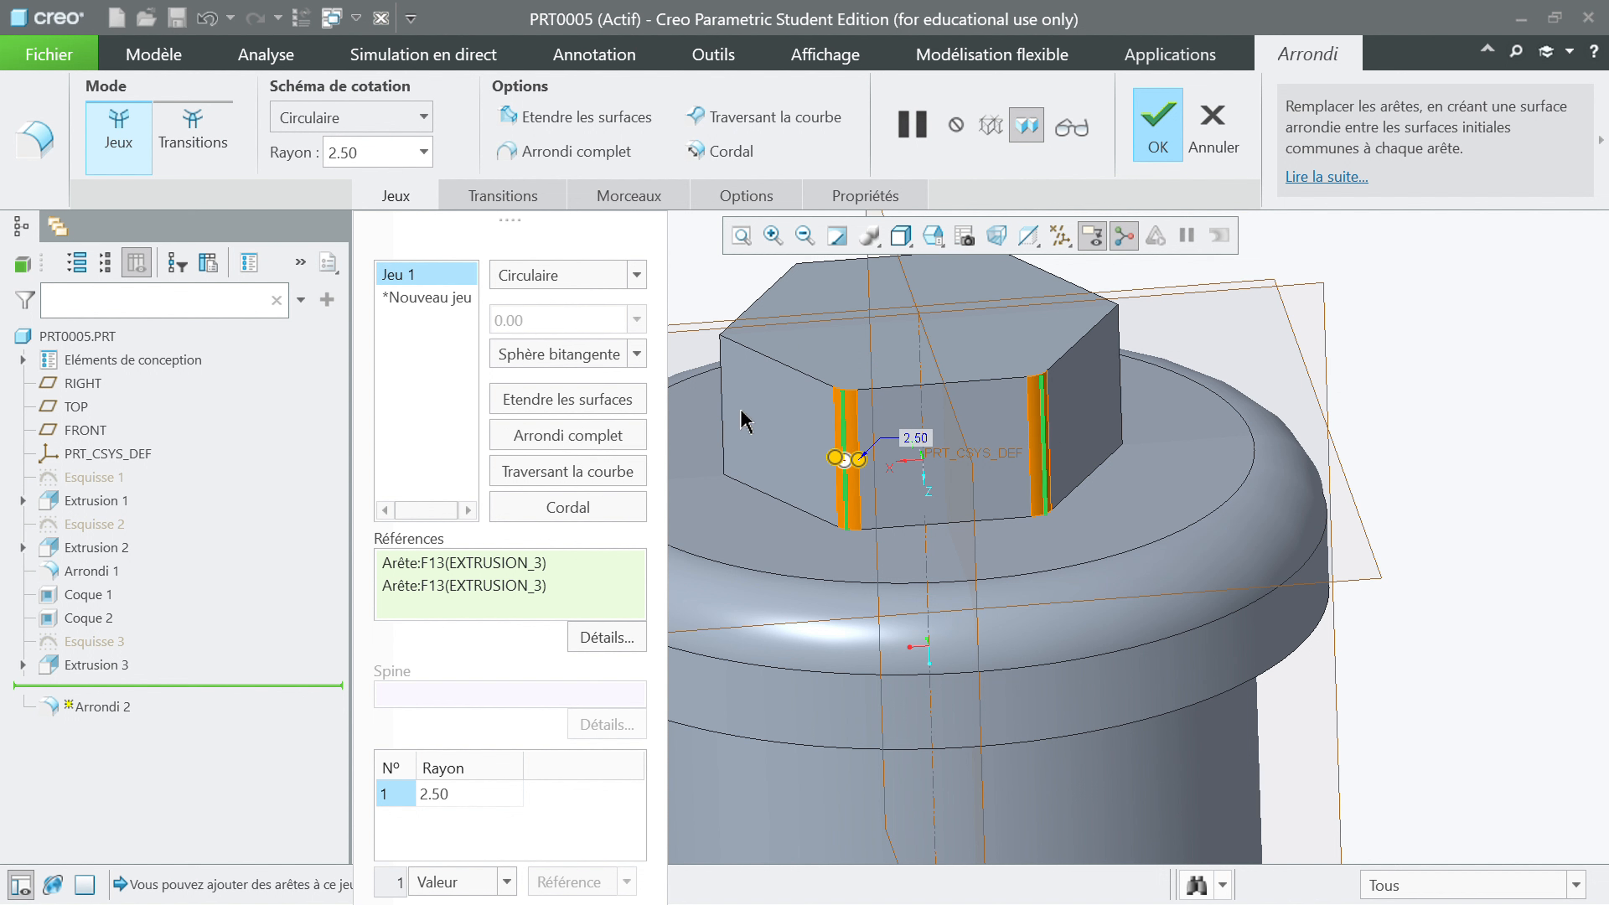
left_click(727, 406, "ctrl")
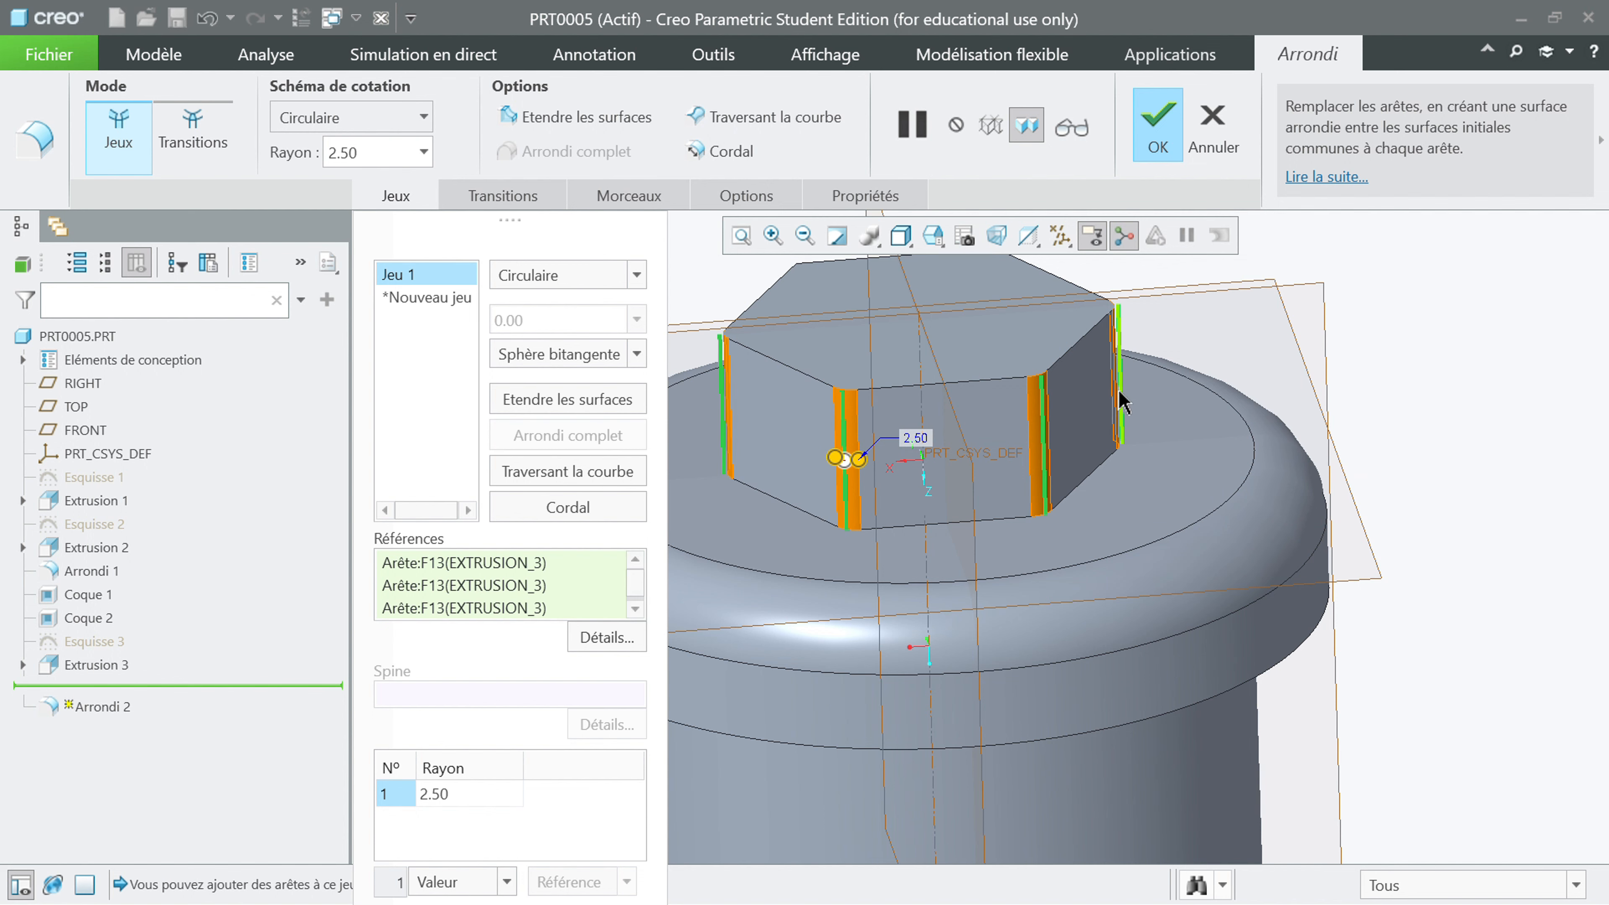
middle_click_drag(1124, 353, 902, 467)
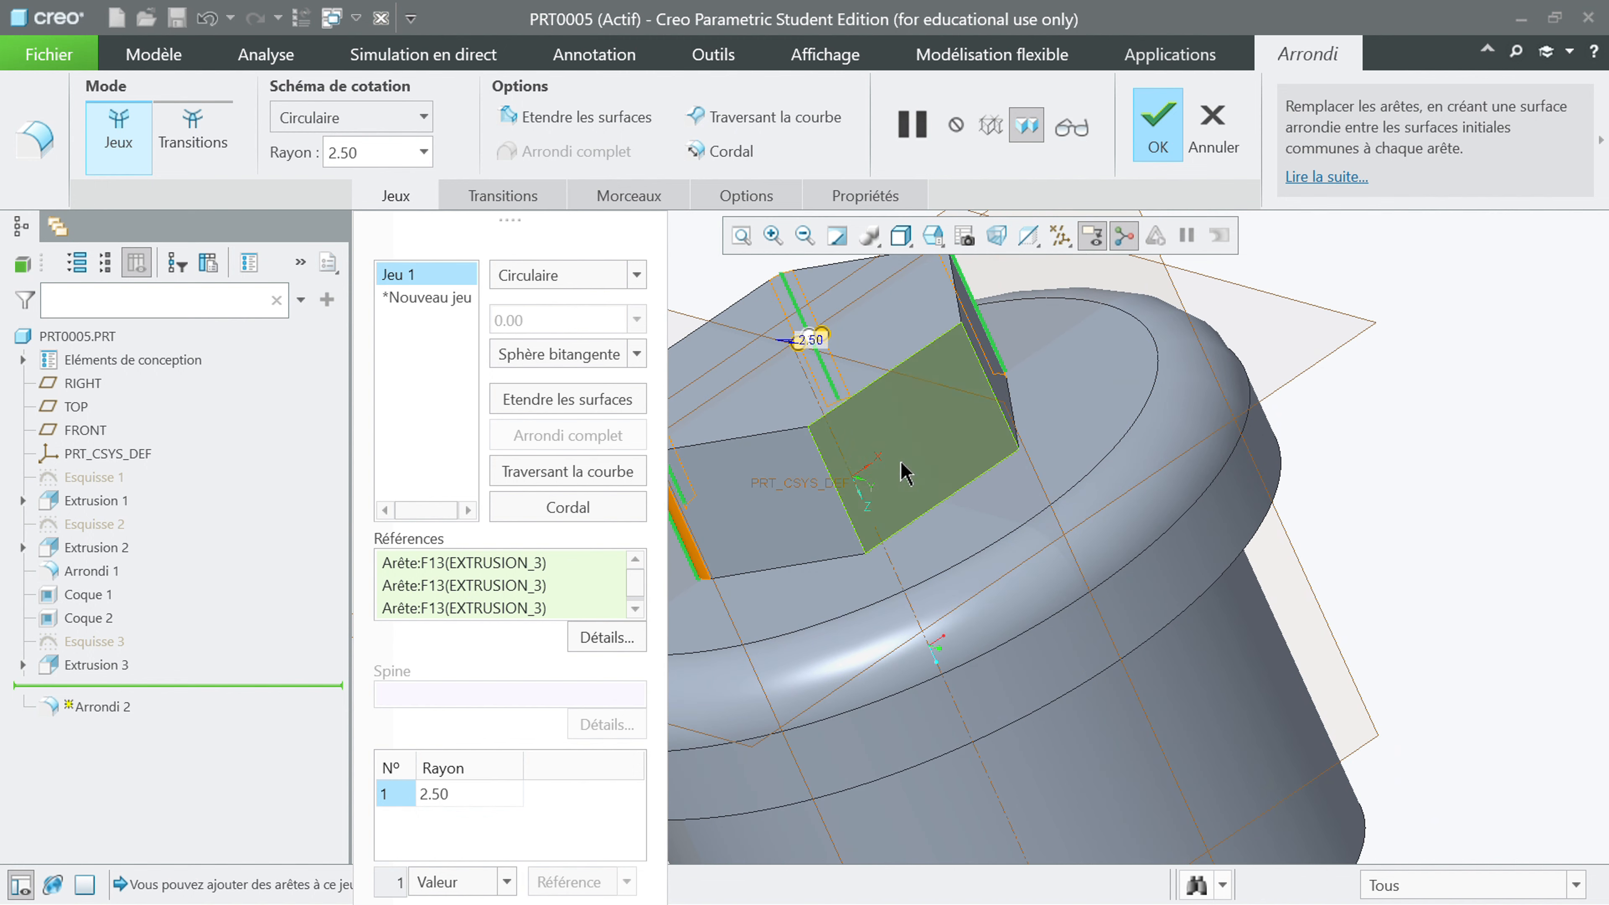
left_click(821, 455, "ctrl")
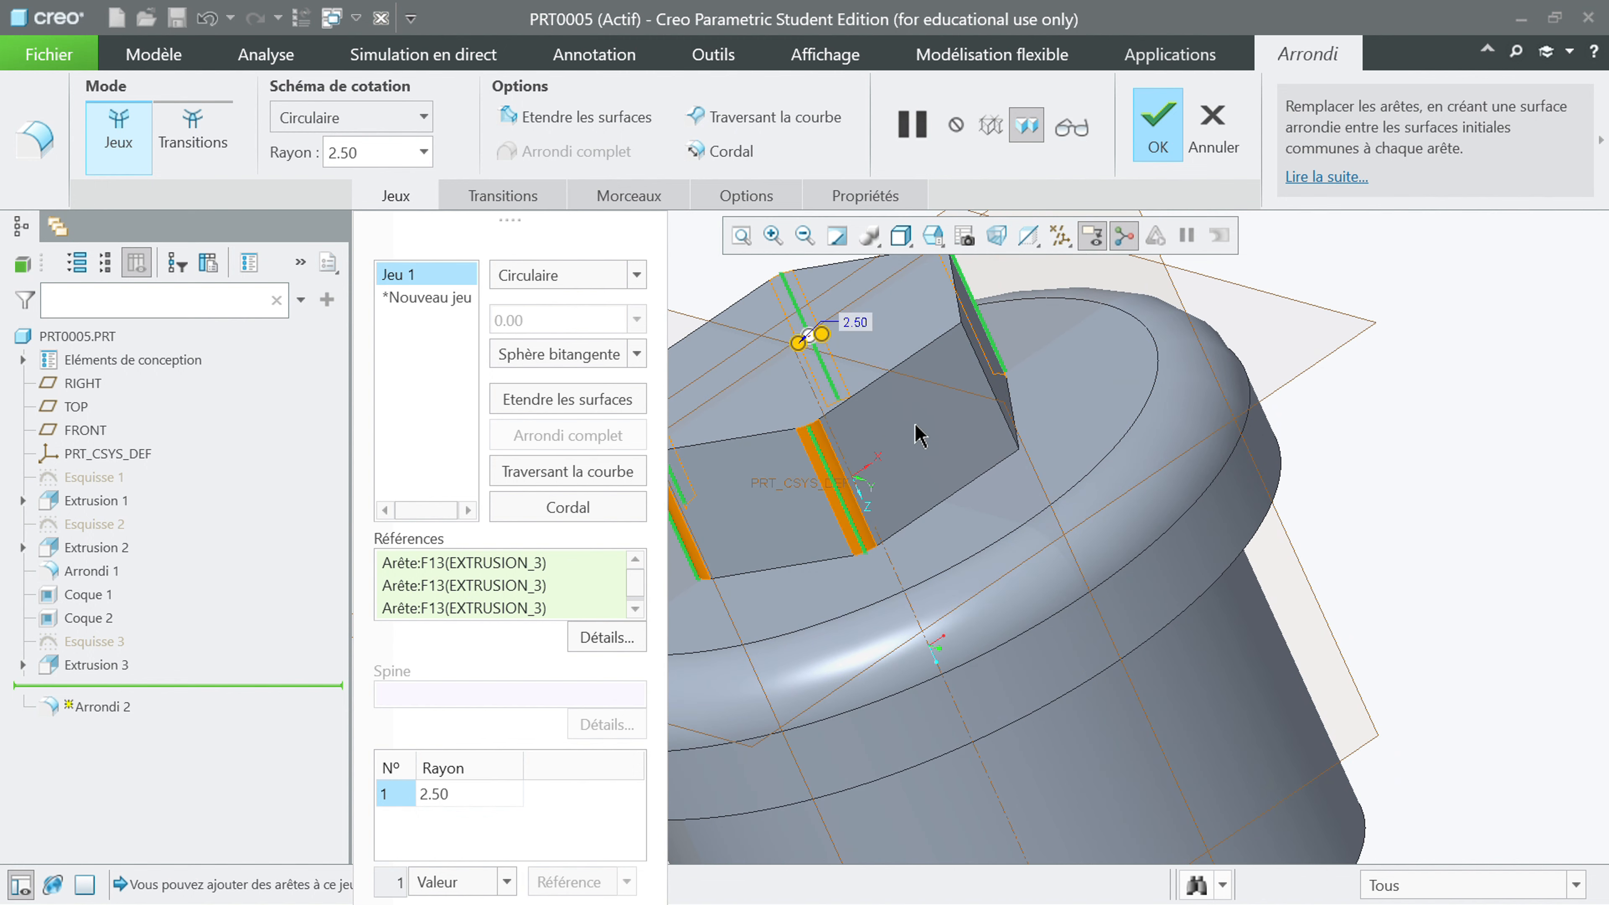
left_click(990, 394, "ctrl")
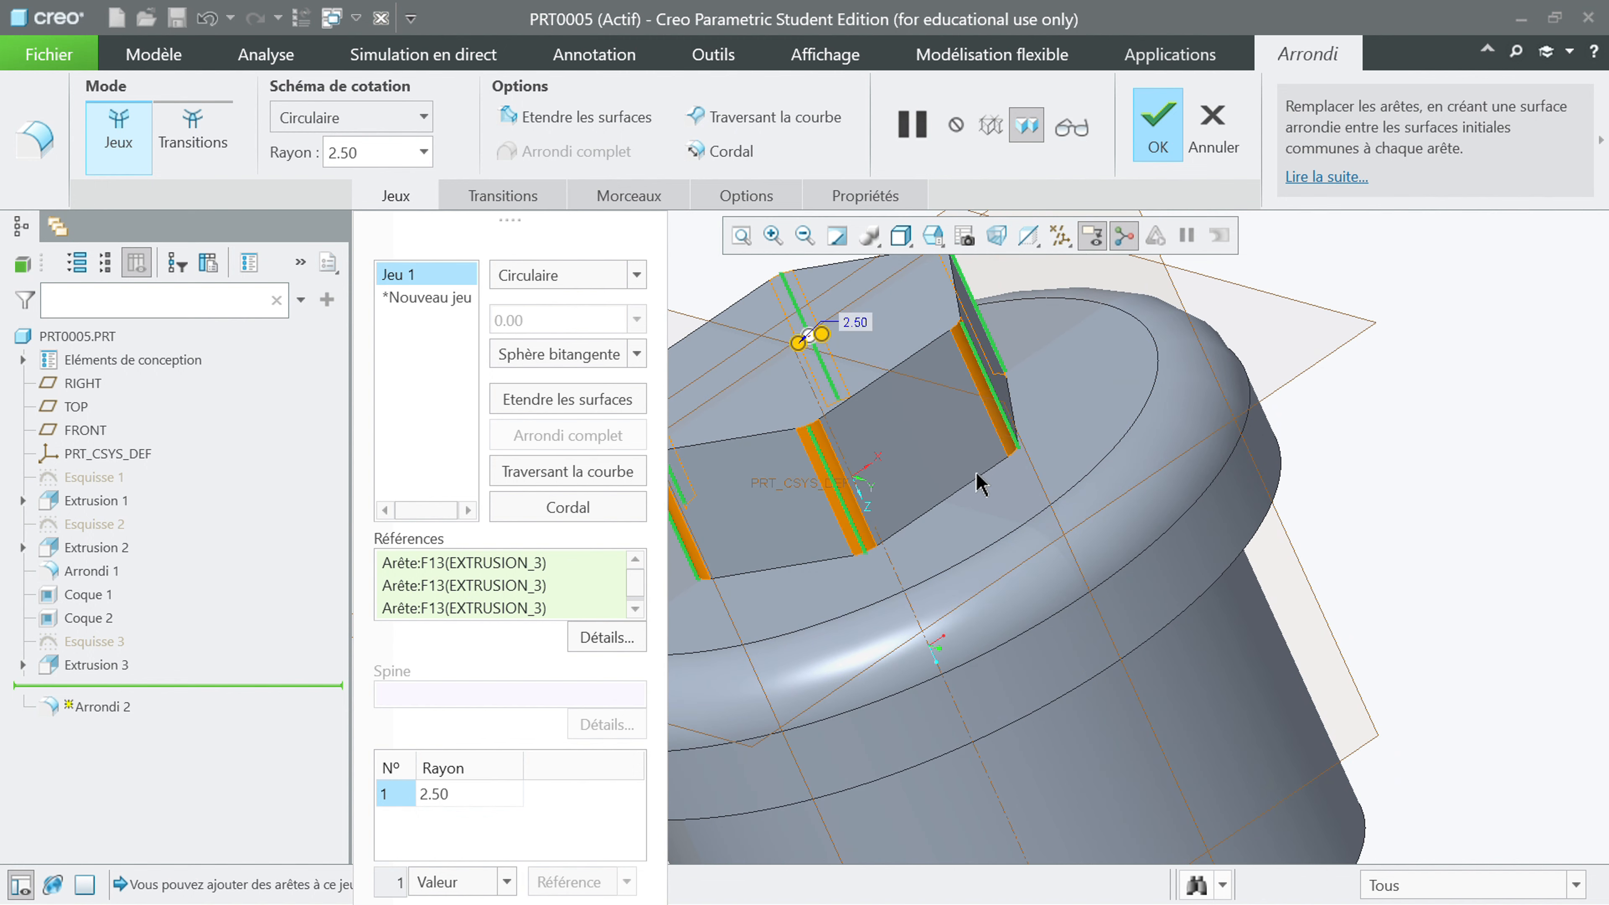
left_click(958, 494, "ctrl")
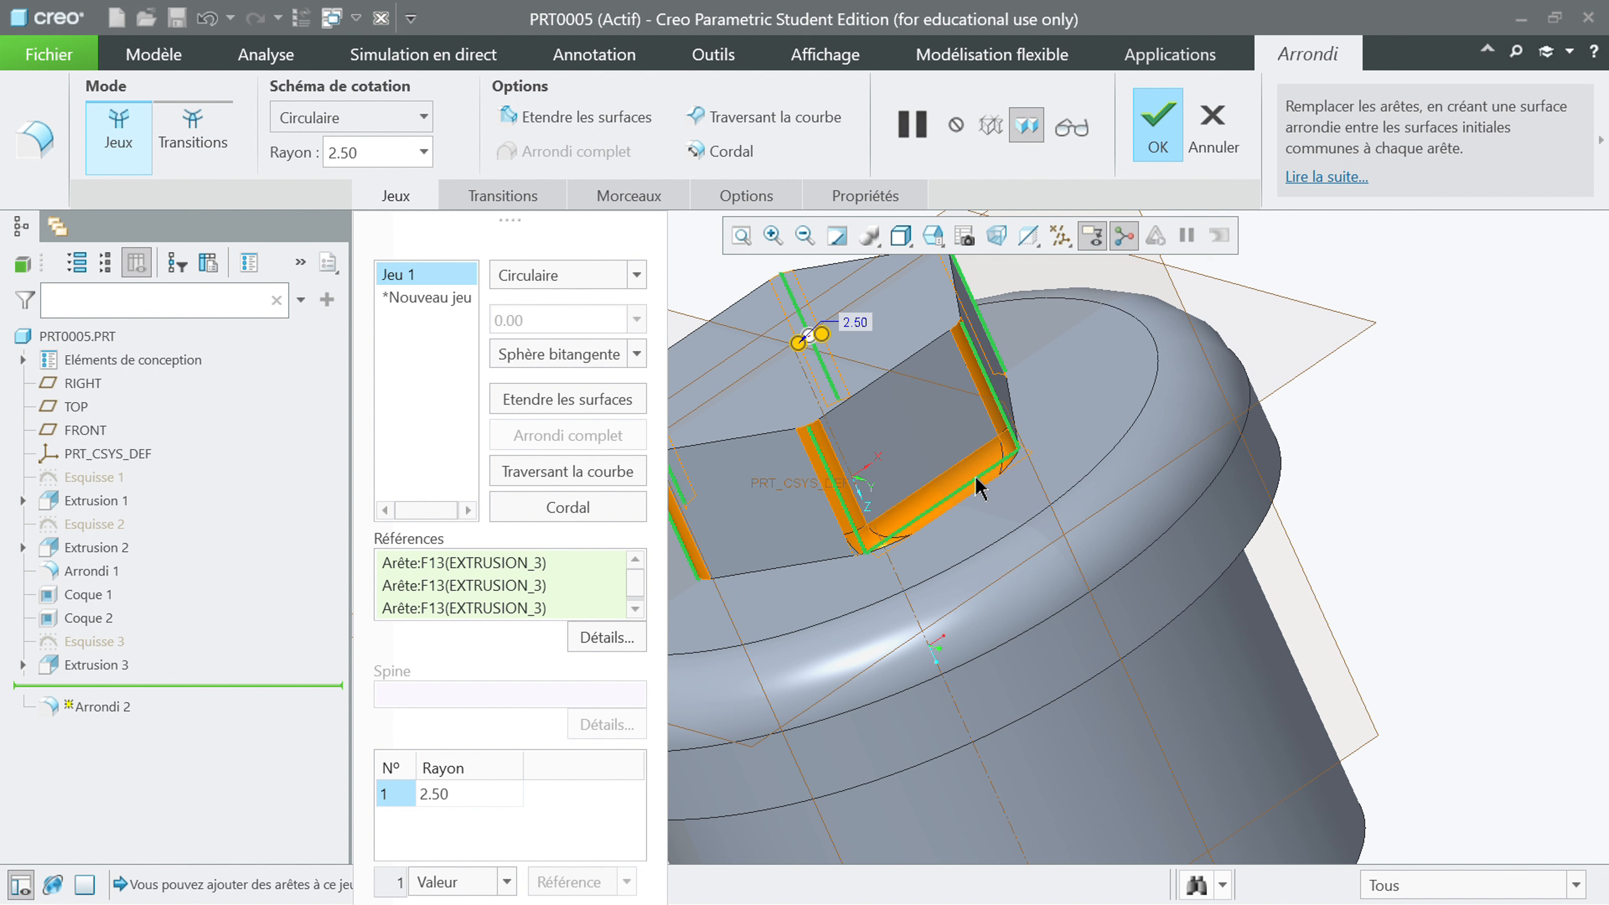
left_click(962, 496, "ctrl")
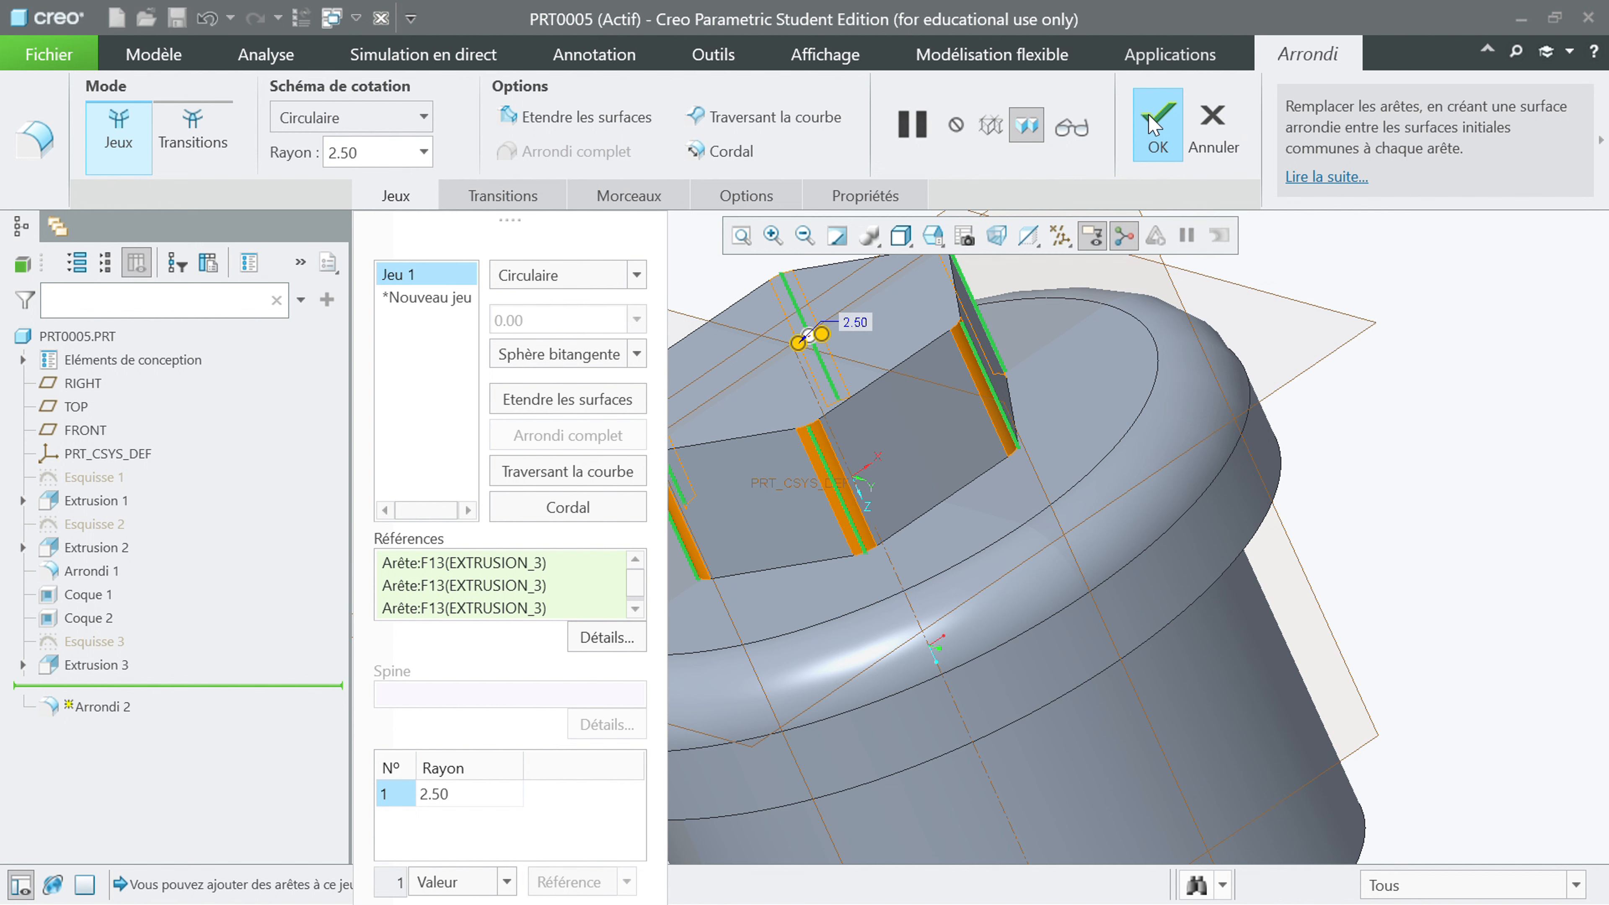
scroll(1435, 514, "up", 2)
middle_click_drag(1122, 516, 1045, 456)
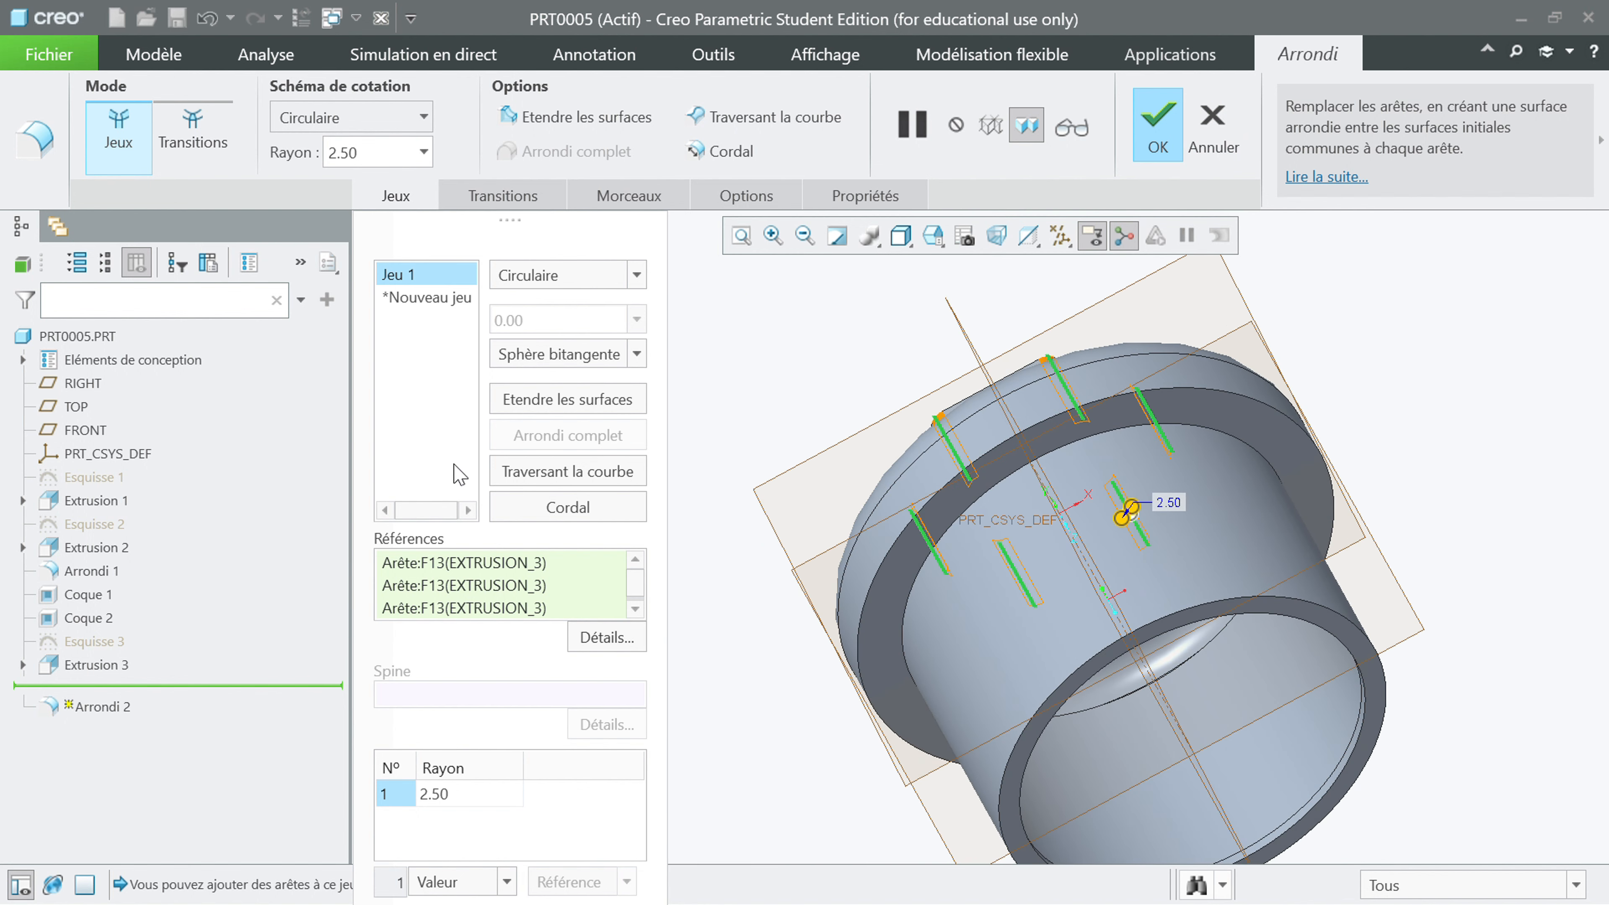
left_click(413, 298)
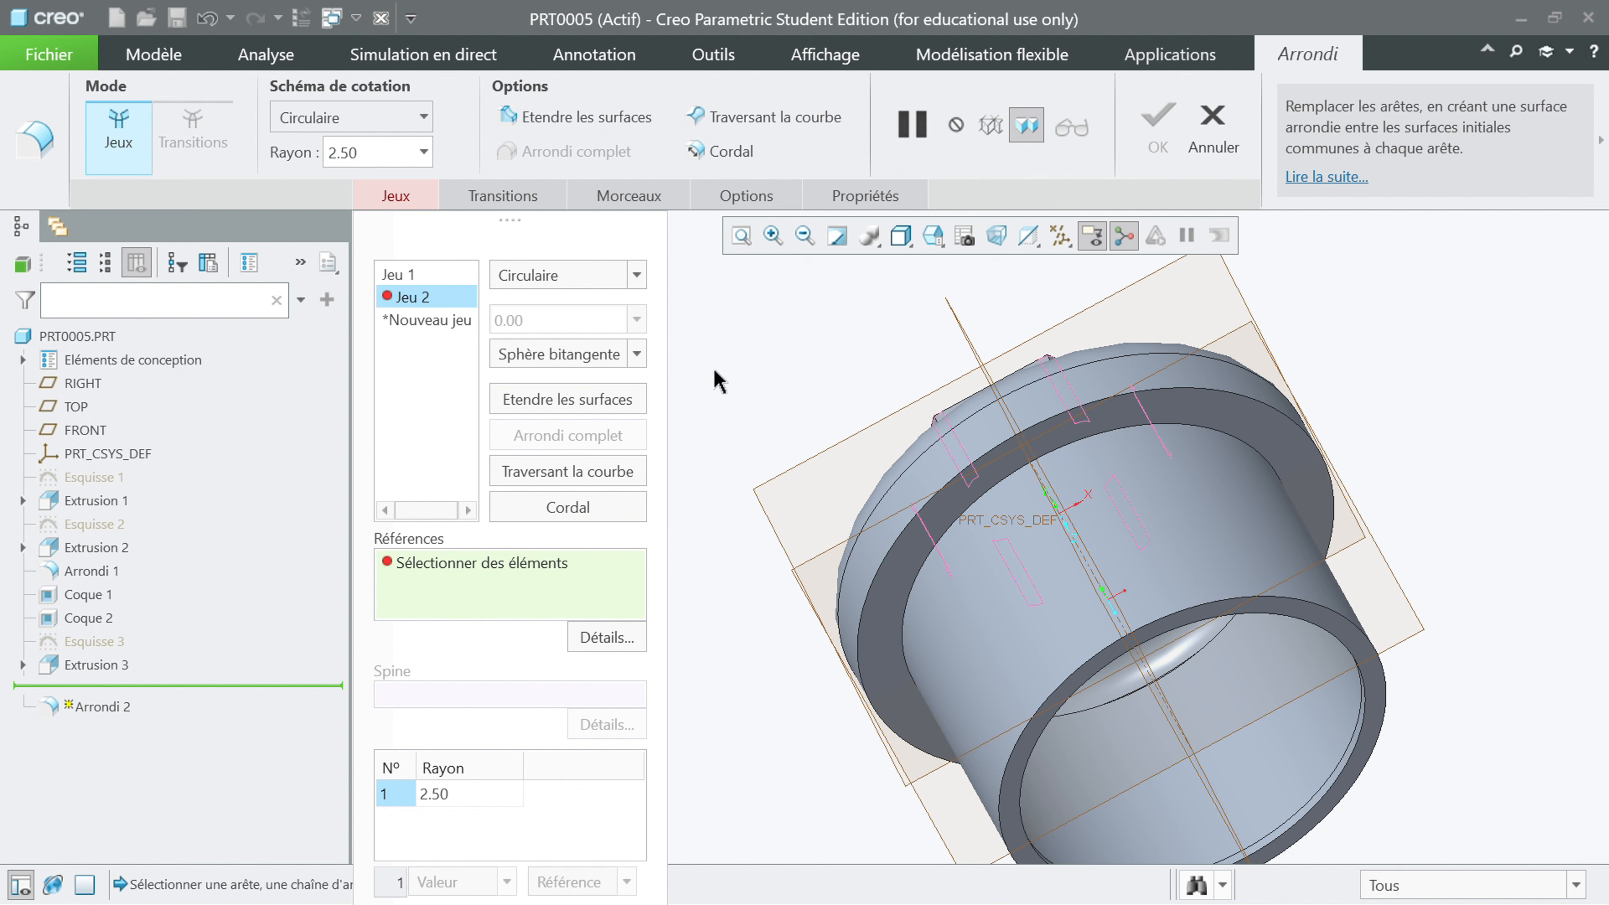
middle_click_drag(769, 392, 884, 442)
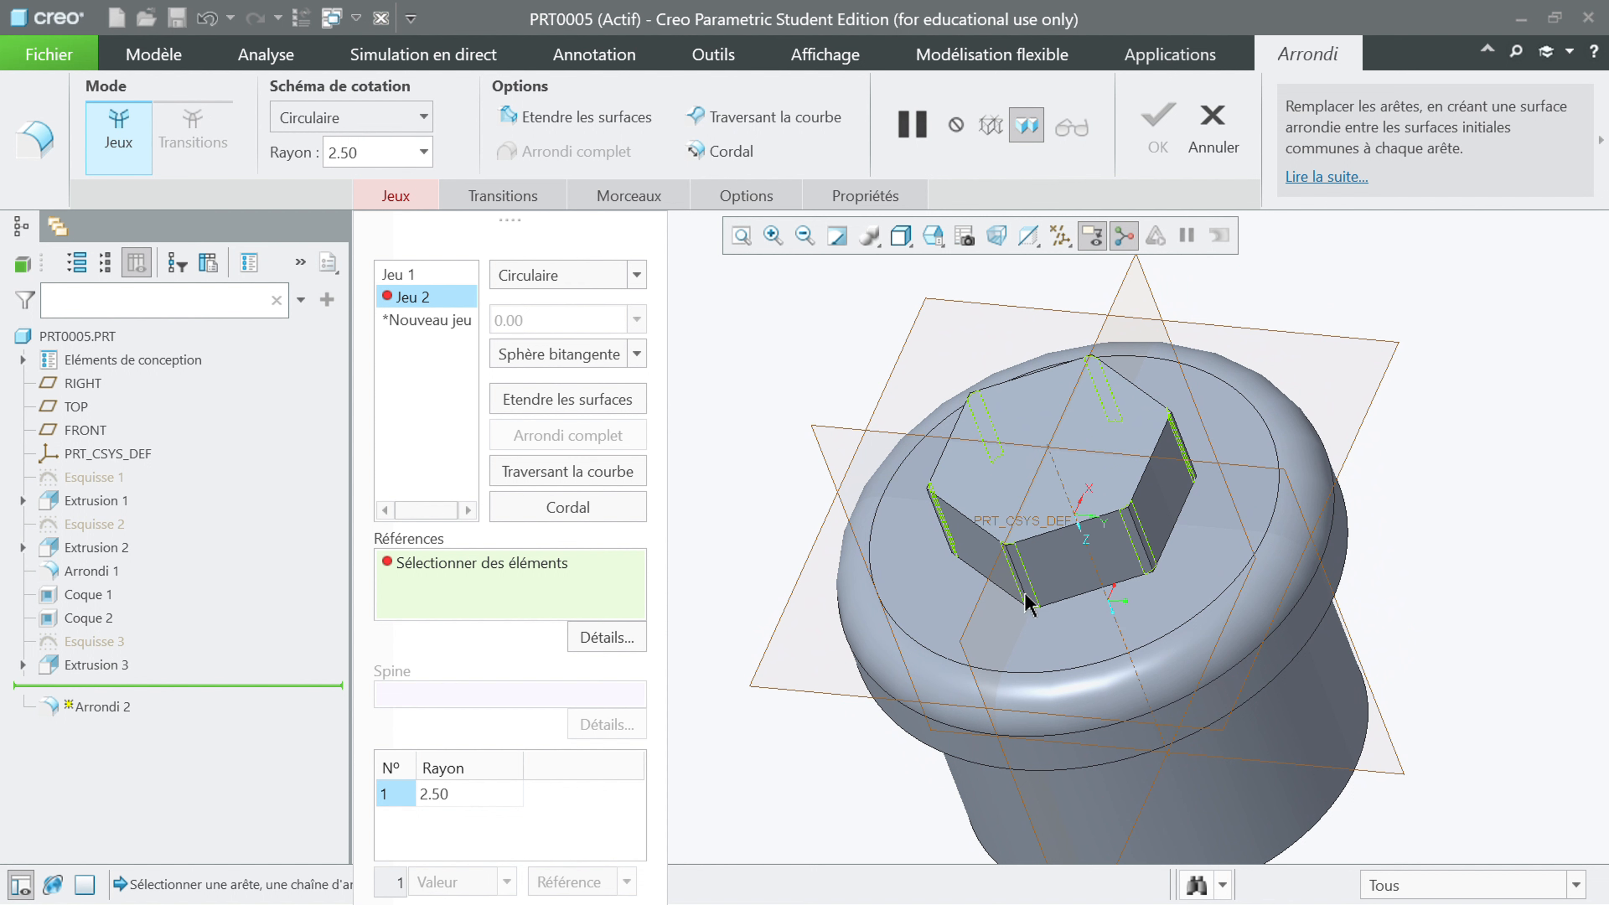
left_click(1065, 541)
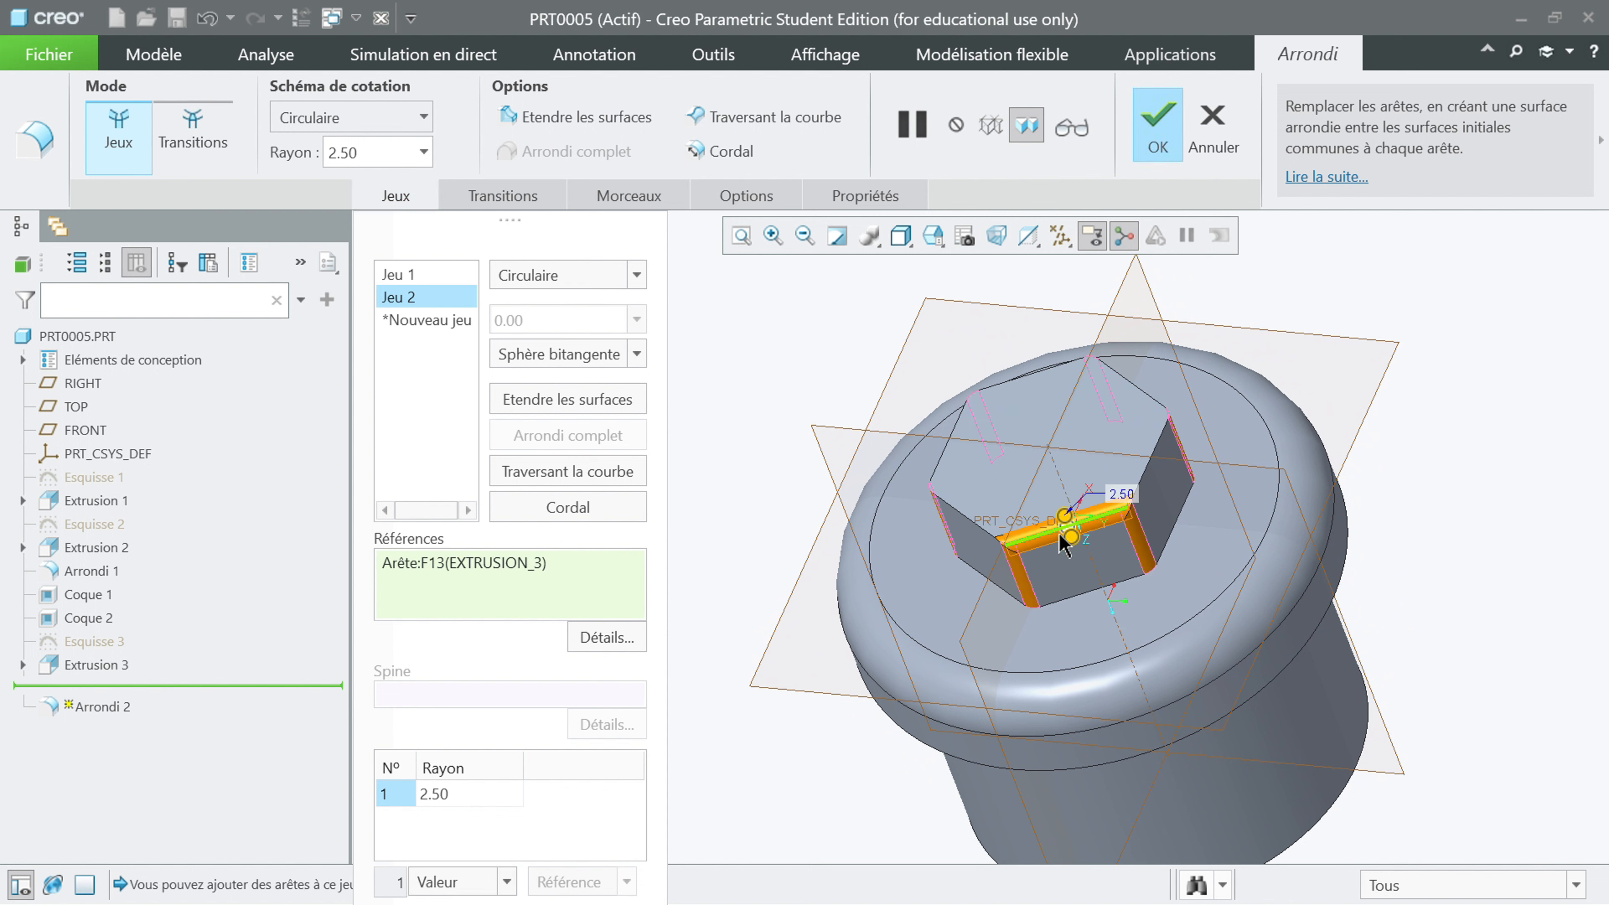
mouse_move(1070, 537)
left_mouse_down()
mouse_move(1074, 560)
mouse_move(1067, 524)
left_mouse_up()
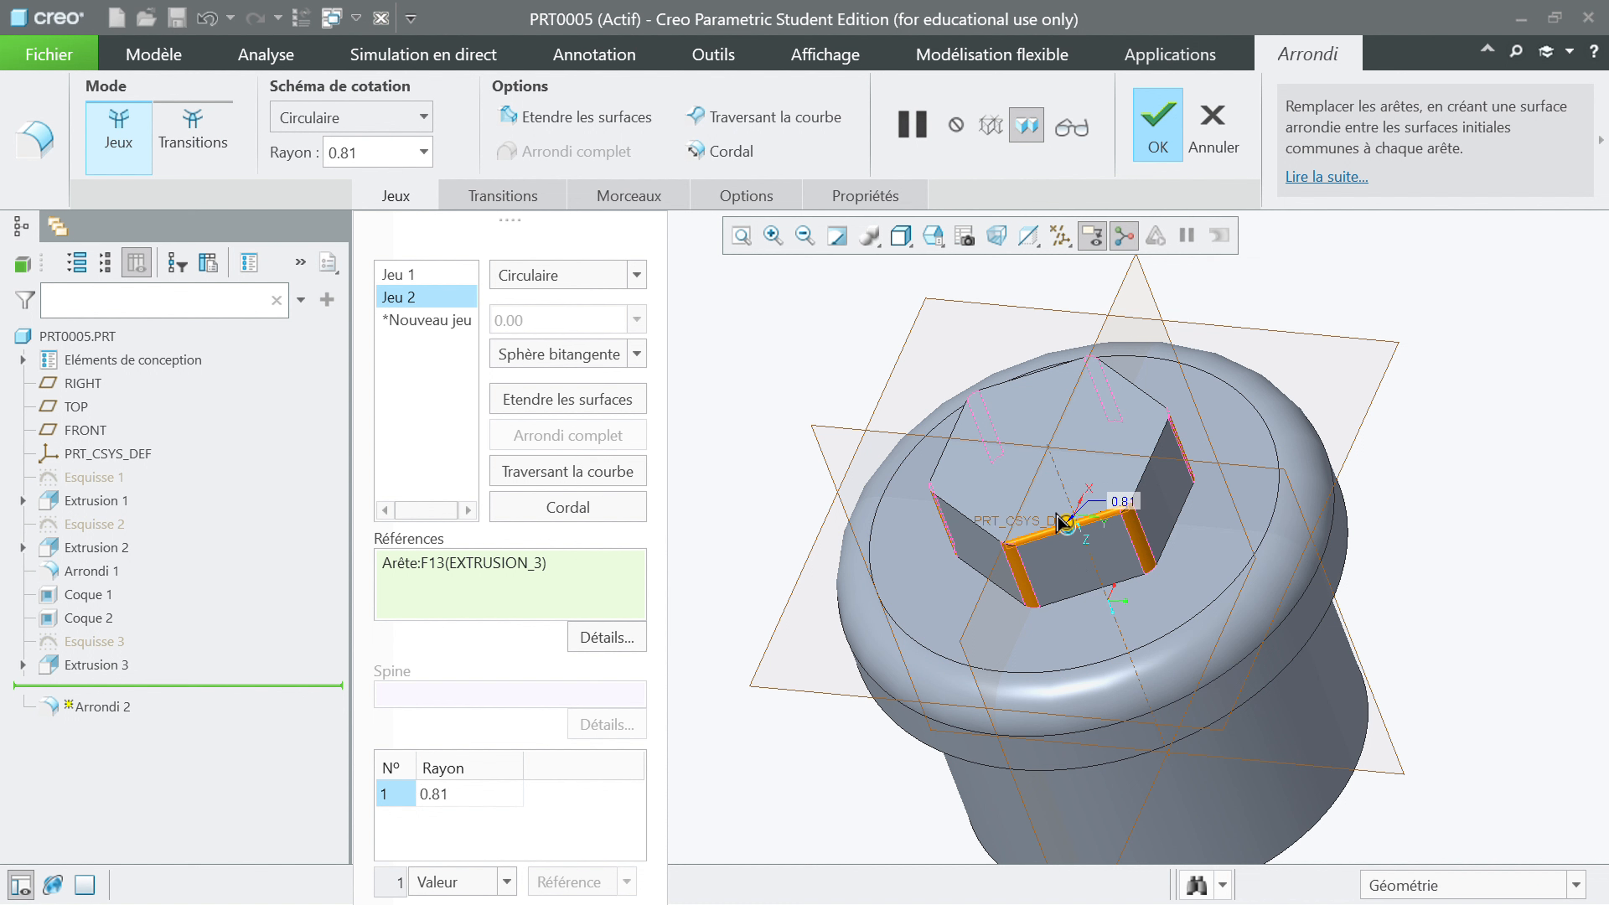
right_click(411, 303)
left_click(469, 353)
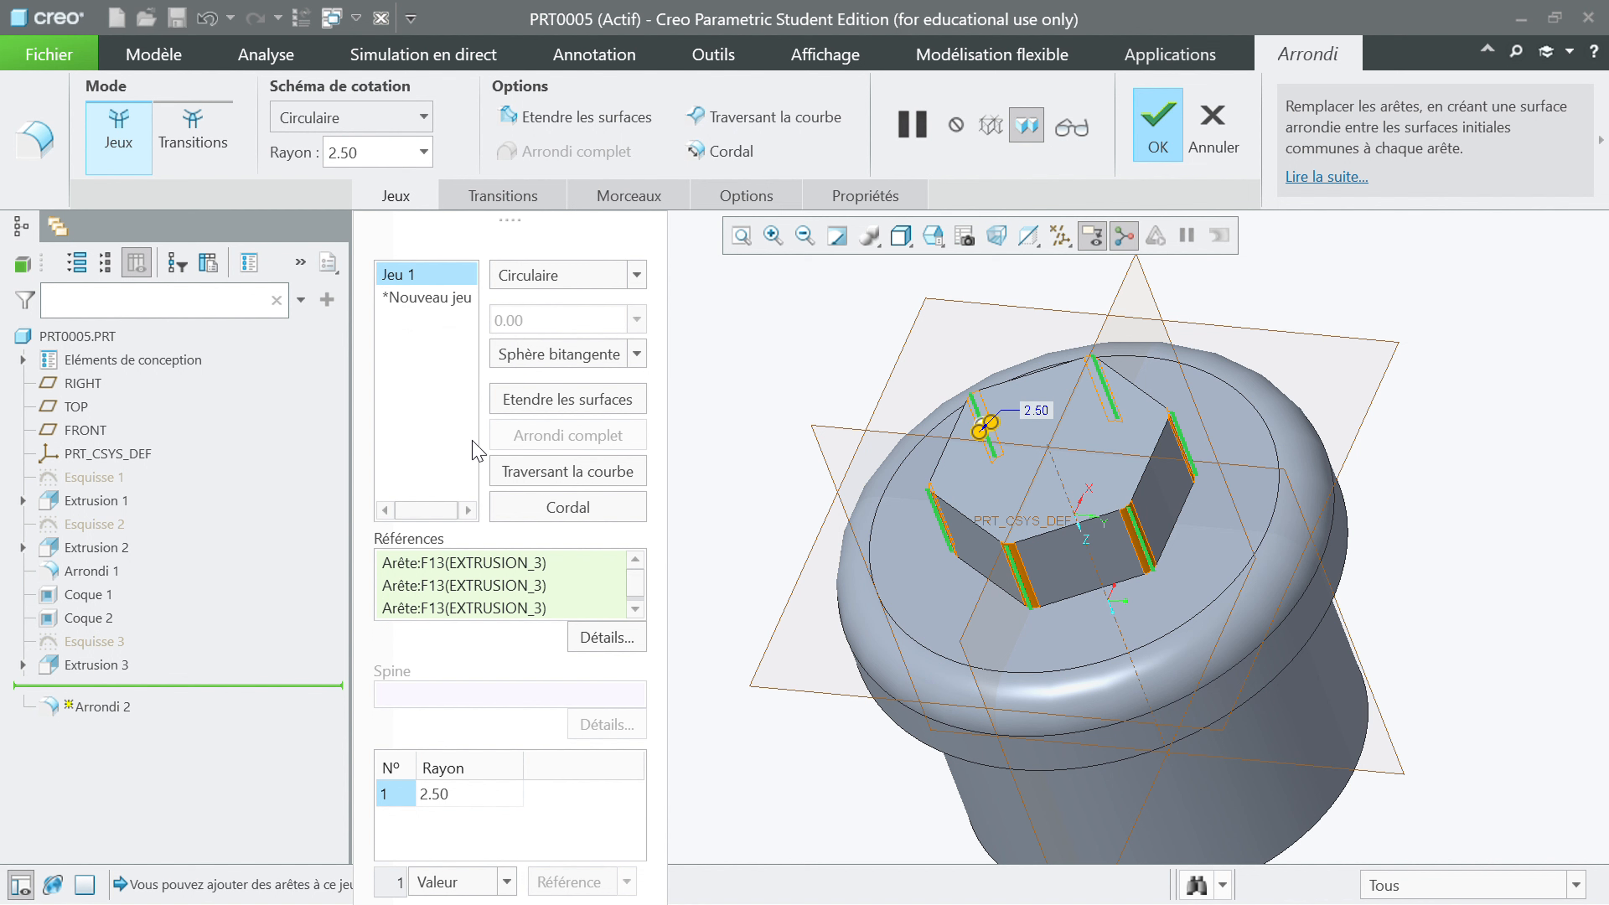
Step: Complete the round on the hexagonal head's corner edges and clear the selection
left_click(1150, 130)
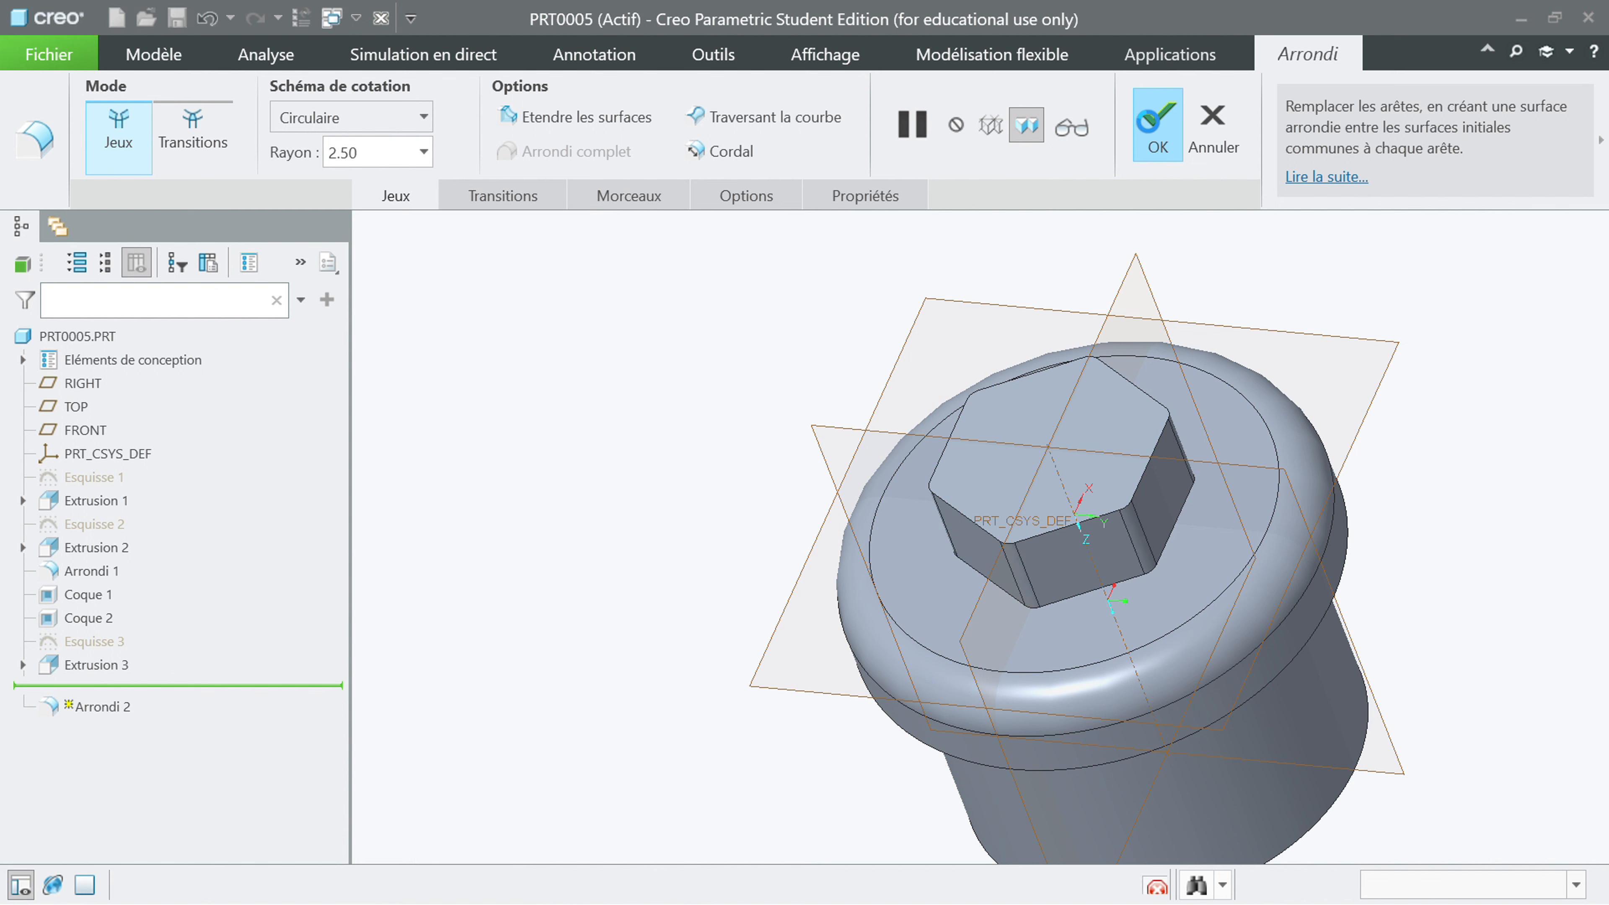
middle_click_drag(681, 574, 643, 593)
left_click(621, 535)
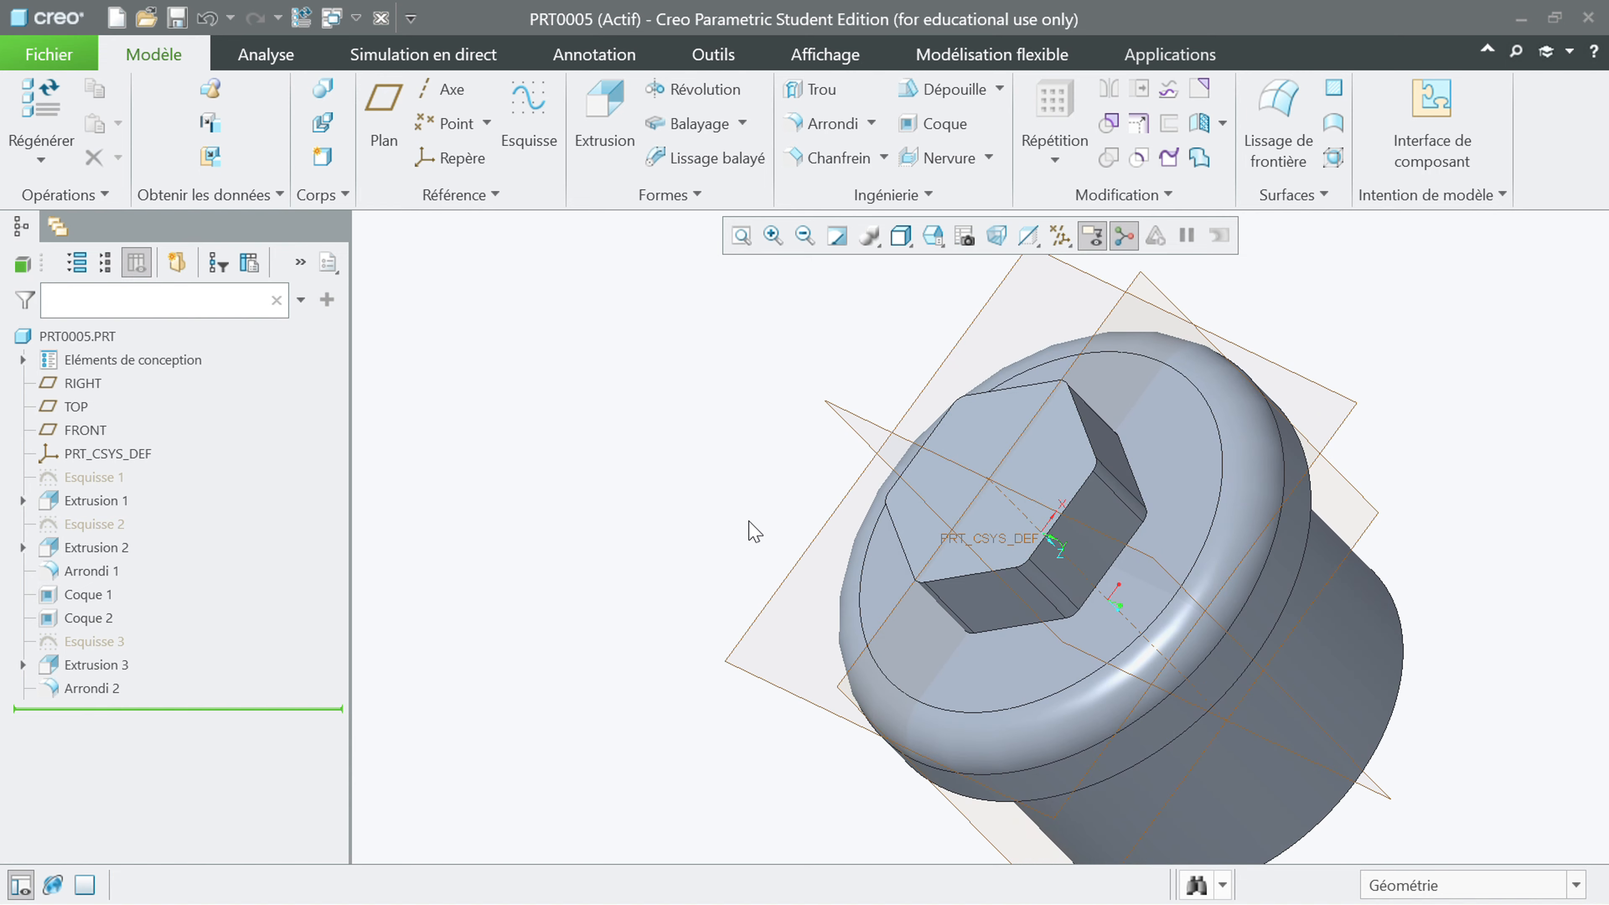
Step: Start a sketch on the lengthwise datum plane through the plug's centre that spans the X and Z axes
middle_click_drag(763, 533, 460, 417)
middle_click_drag(527, 468, 669, 442)
left_click(877, 360)
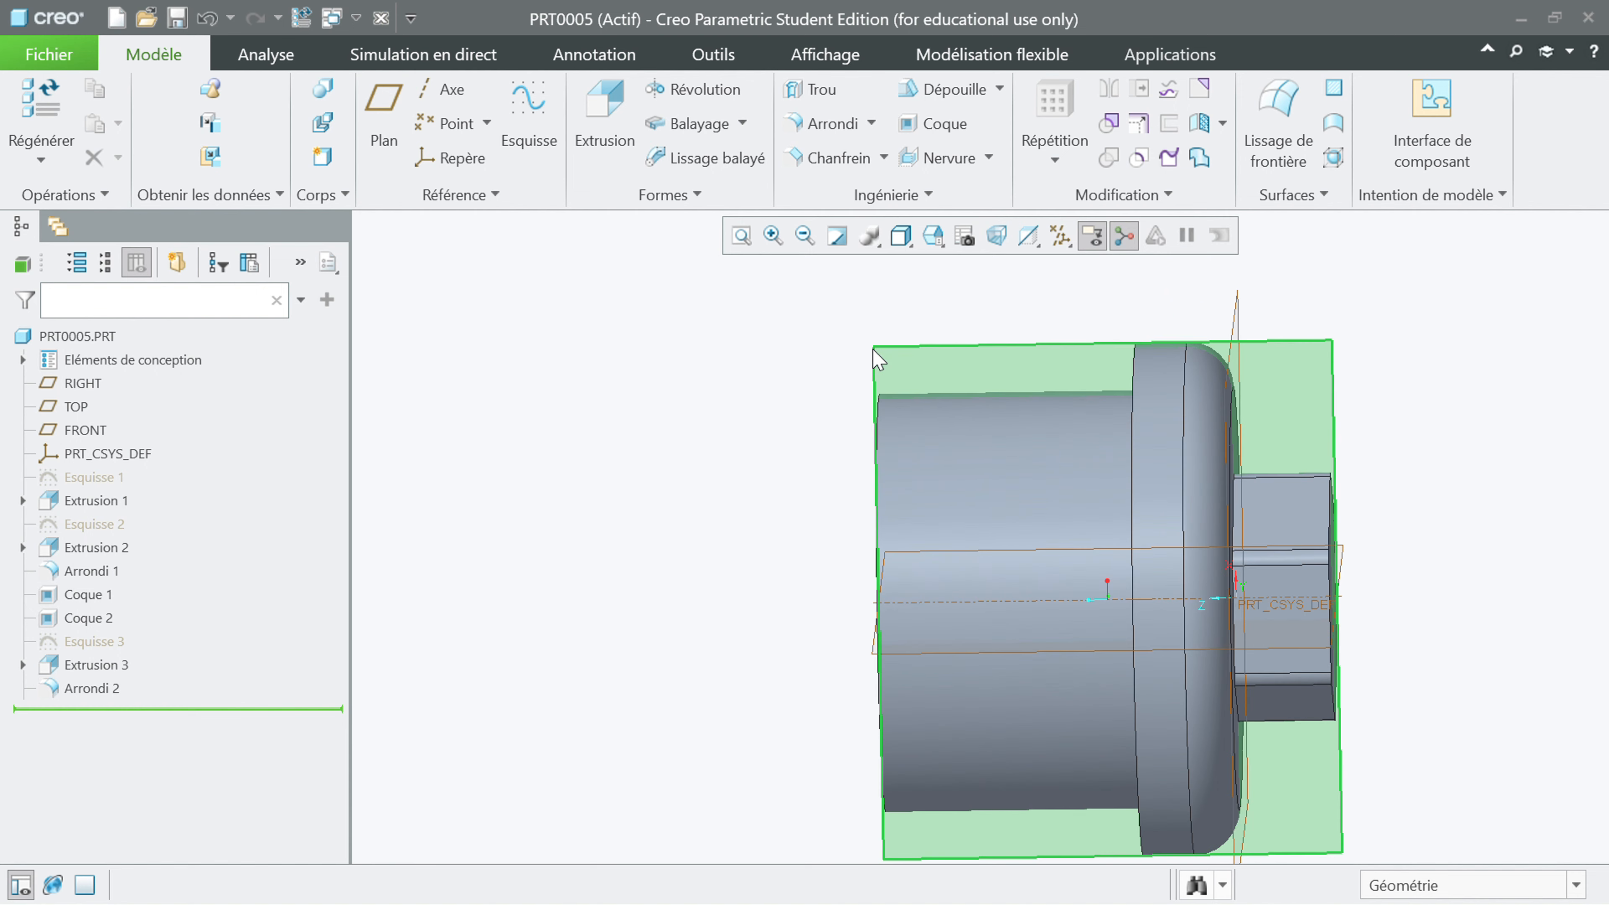
left_click(887, 235)
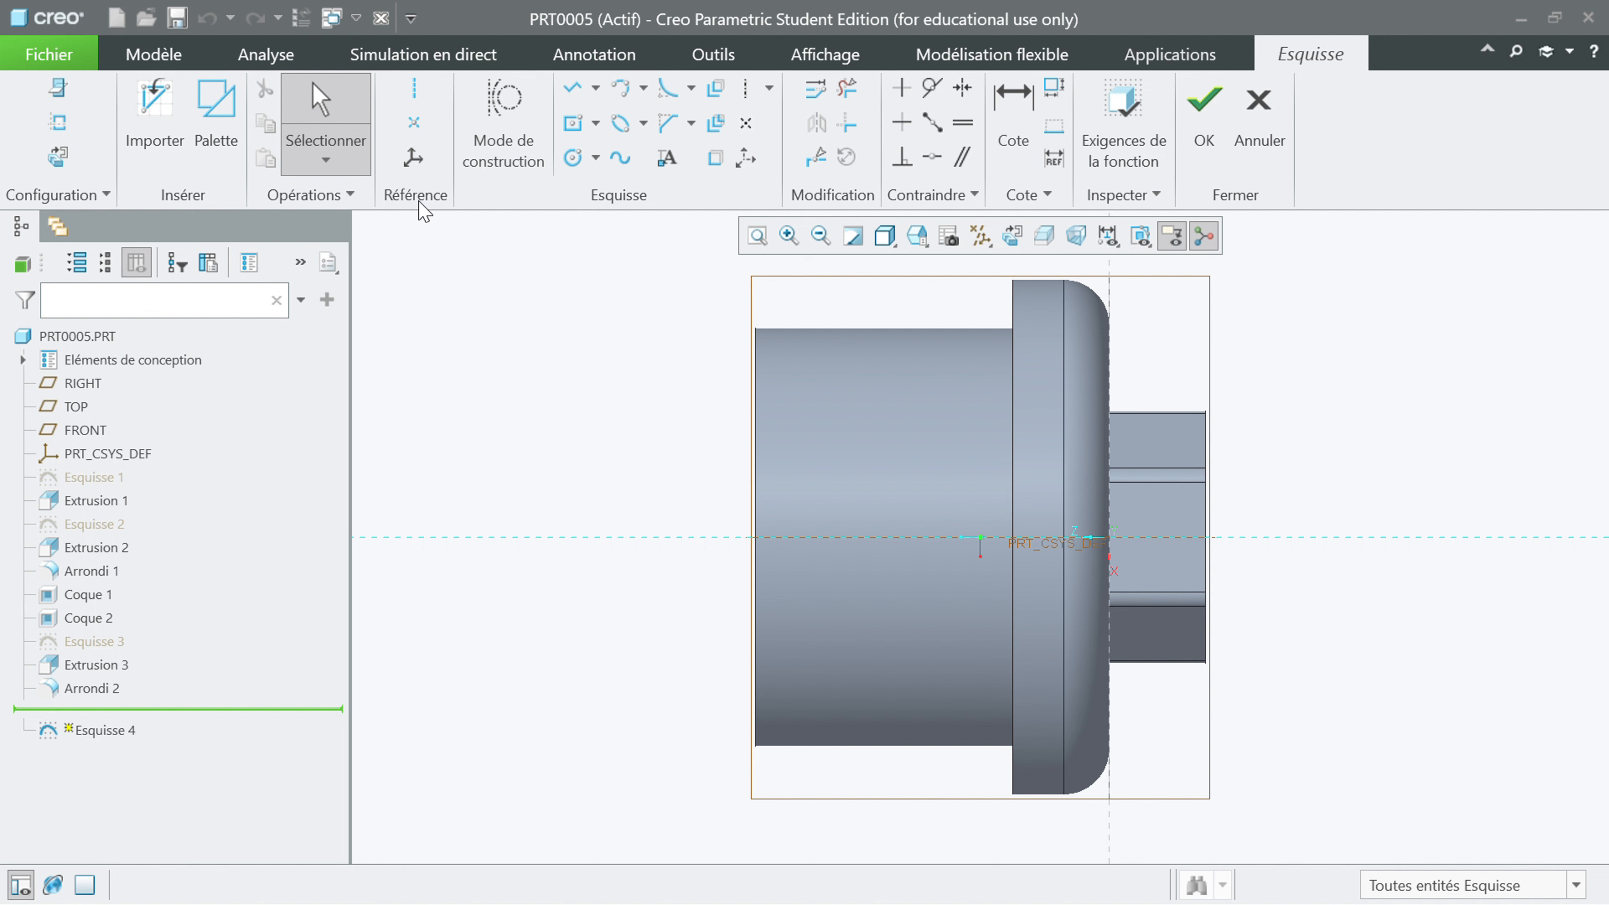
Step: Draw a reference centreline along the plug's longitudinal axis in the lengthwise sketch
left_click(416, 94)
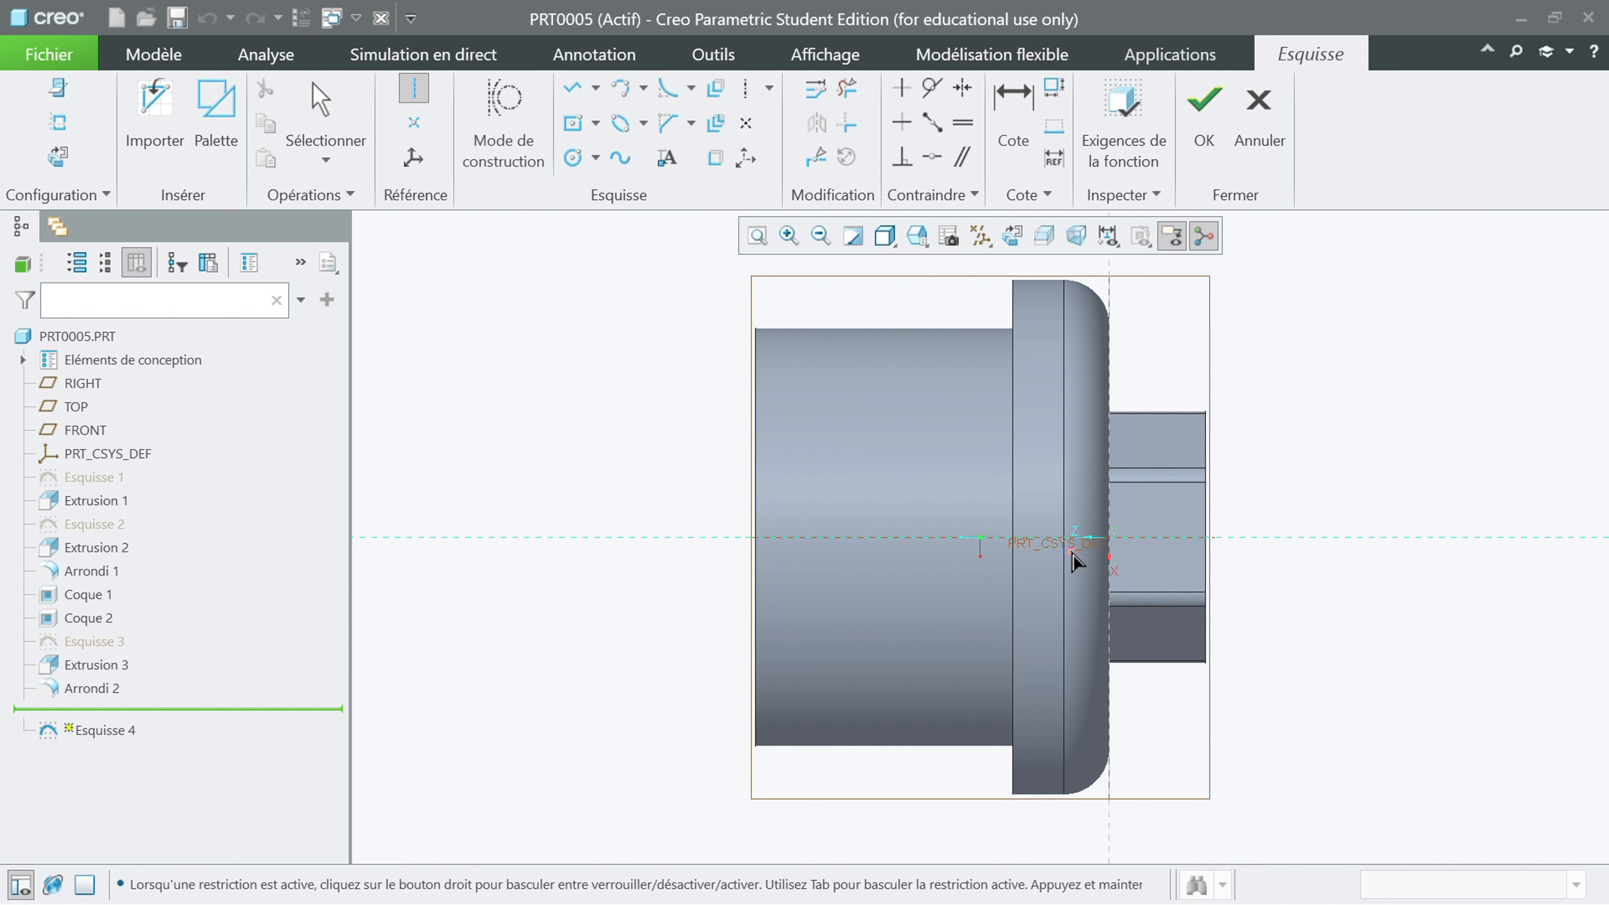
left_click(470, 537)
left_click(490, 538)
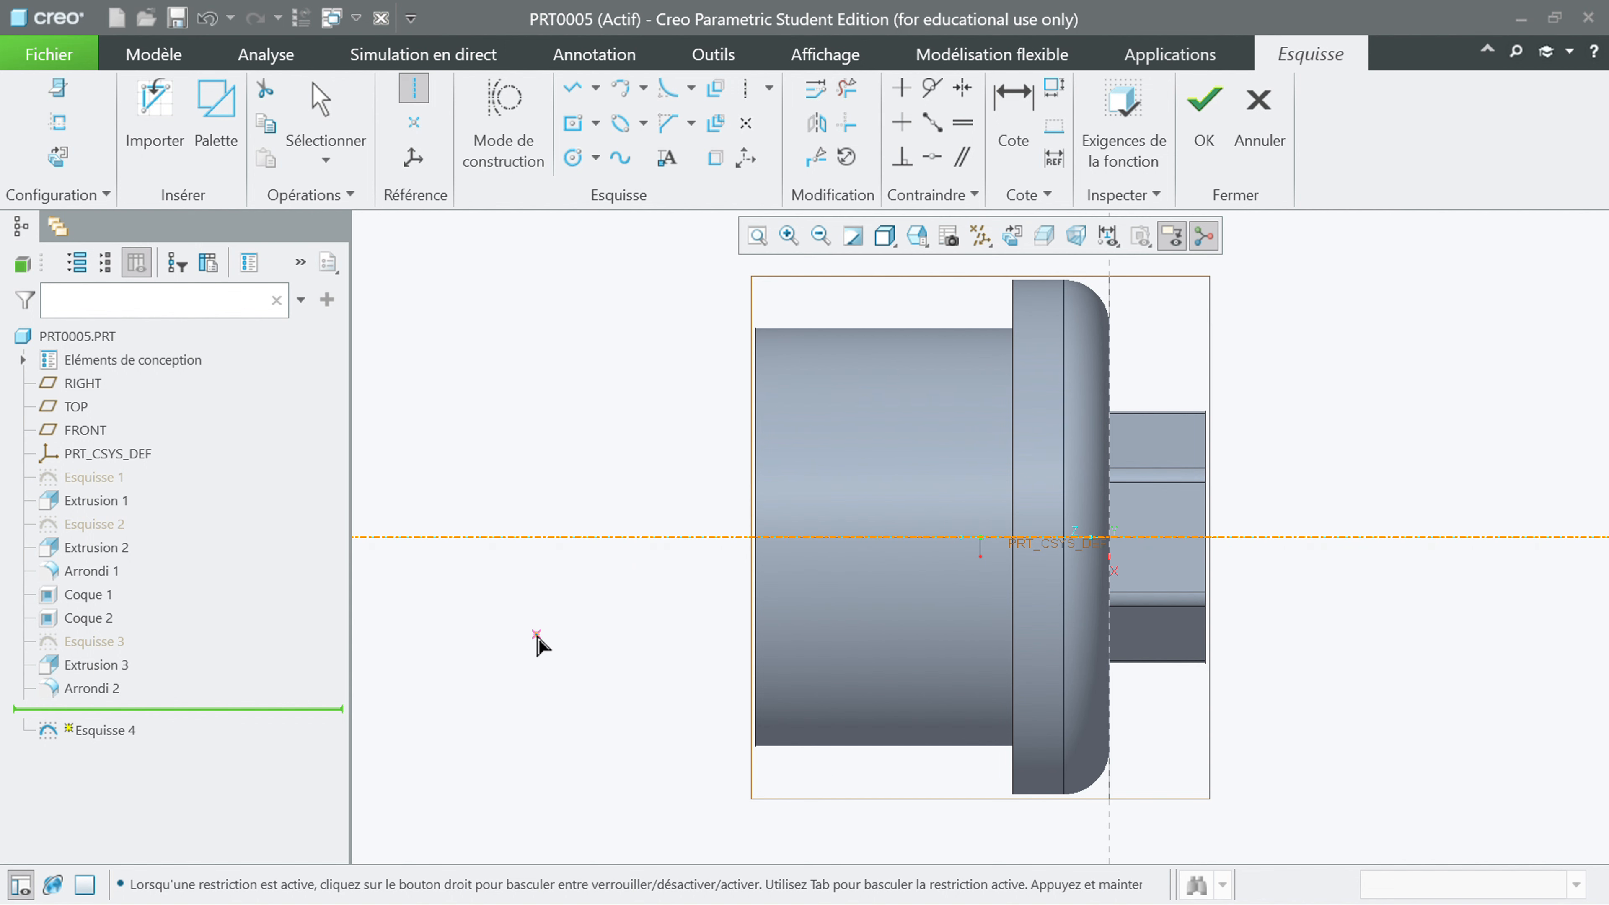
middle_click_drag(535, 644, 531, 644)
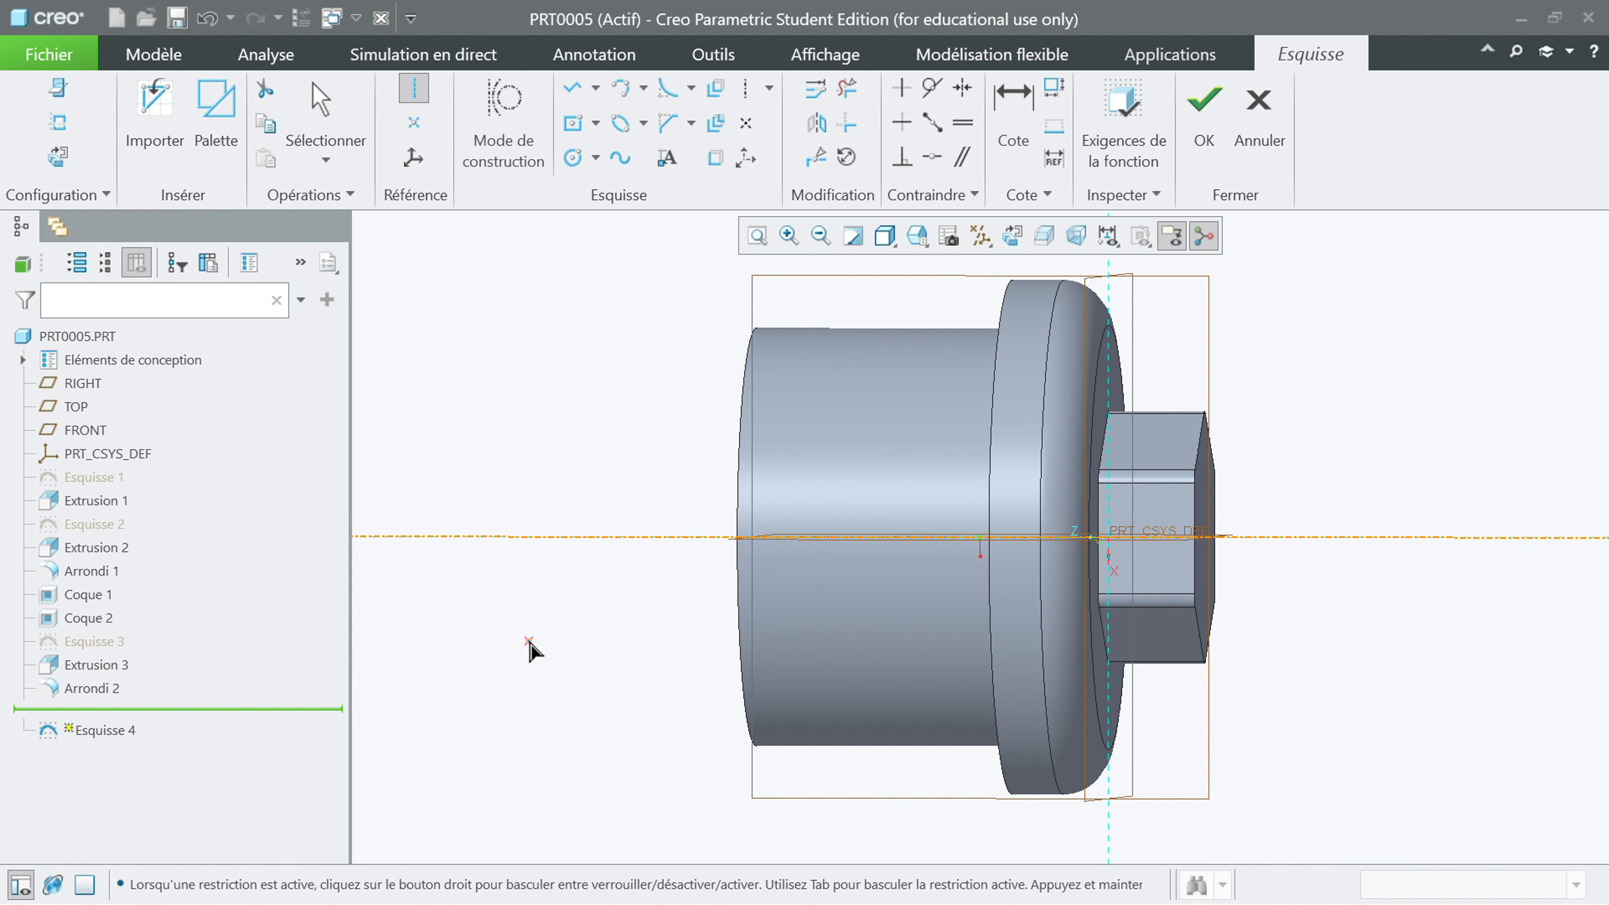
middle_click_drag(640, 534, 583, 528)
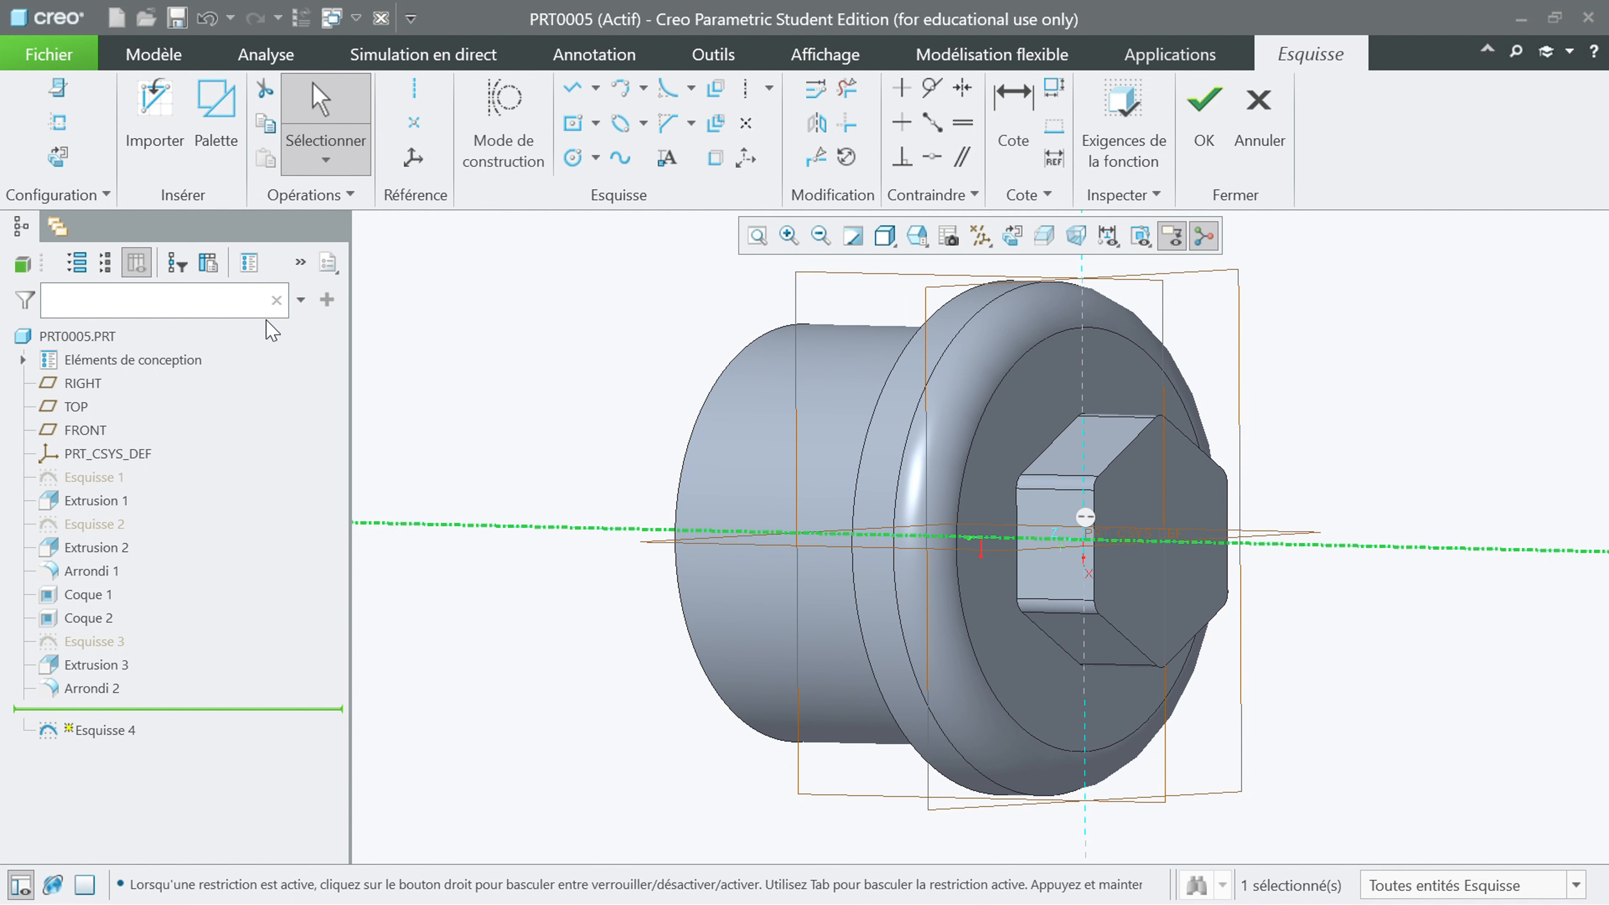
Step: Draw a line along the cylindrical body's upper outline from its open end to the flange, and finish the lengthwise sketch
left_click(59, 158)
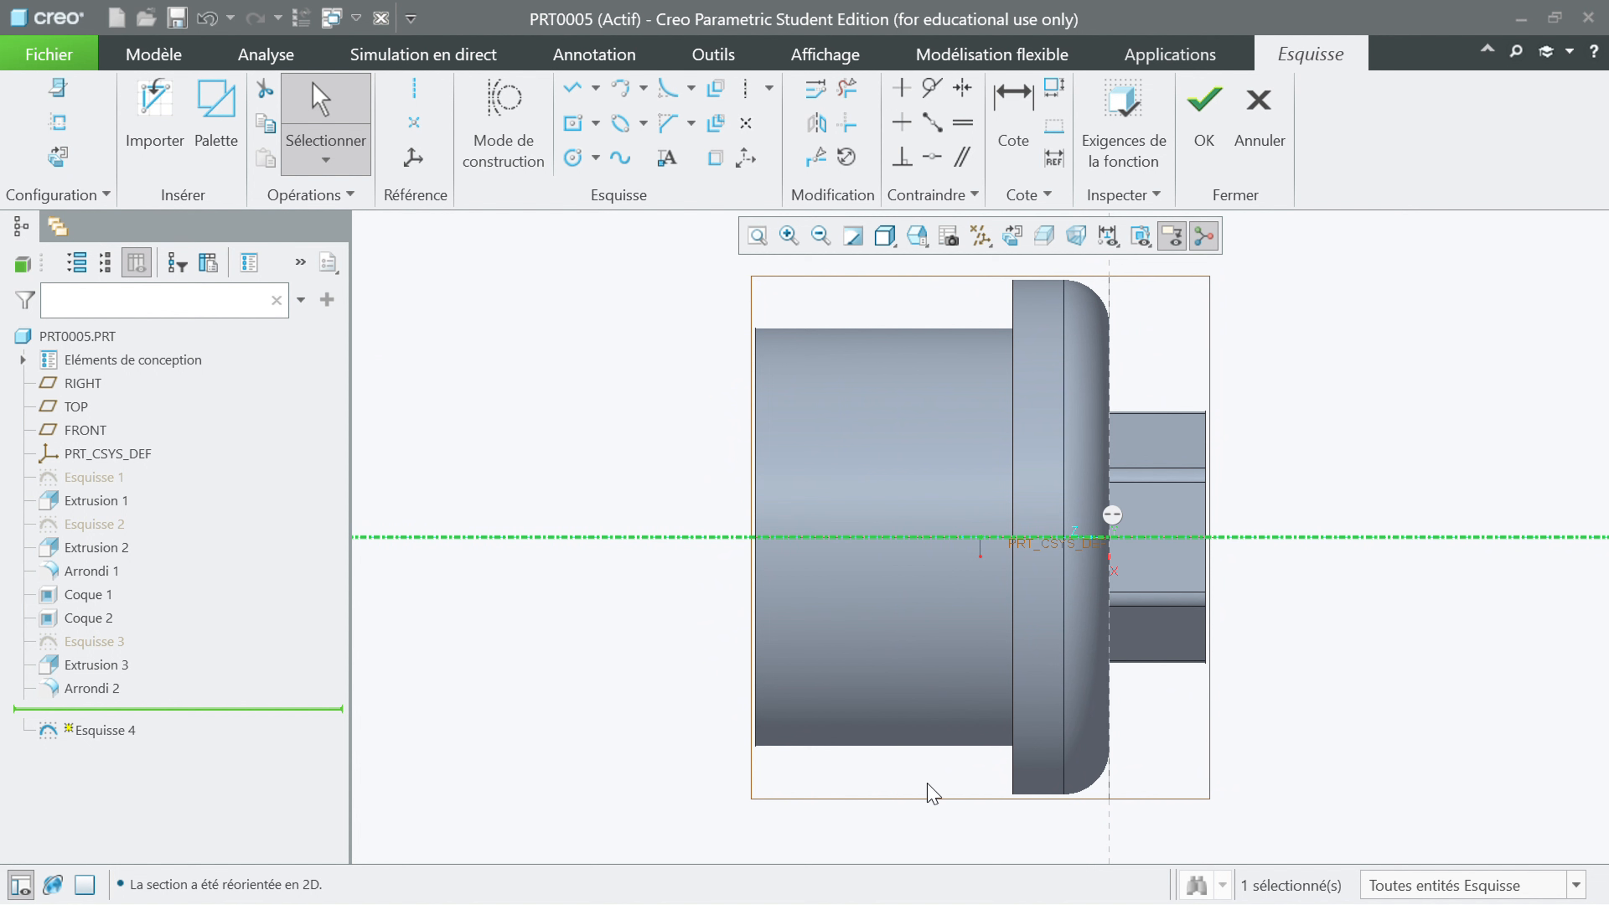
left_click(514, 433)
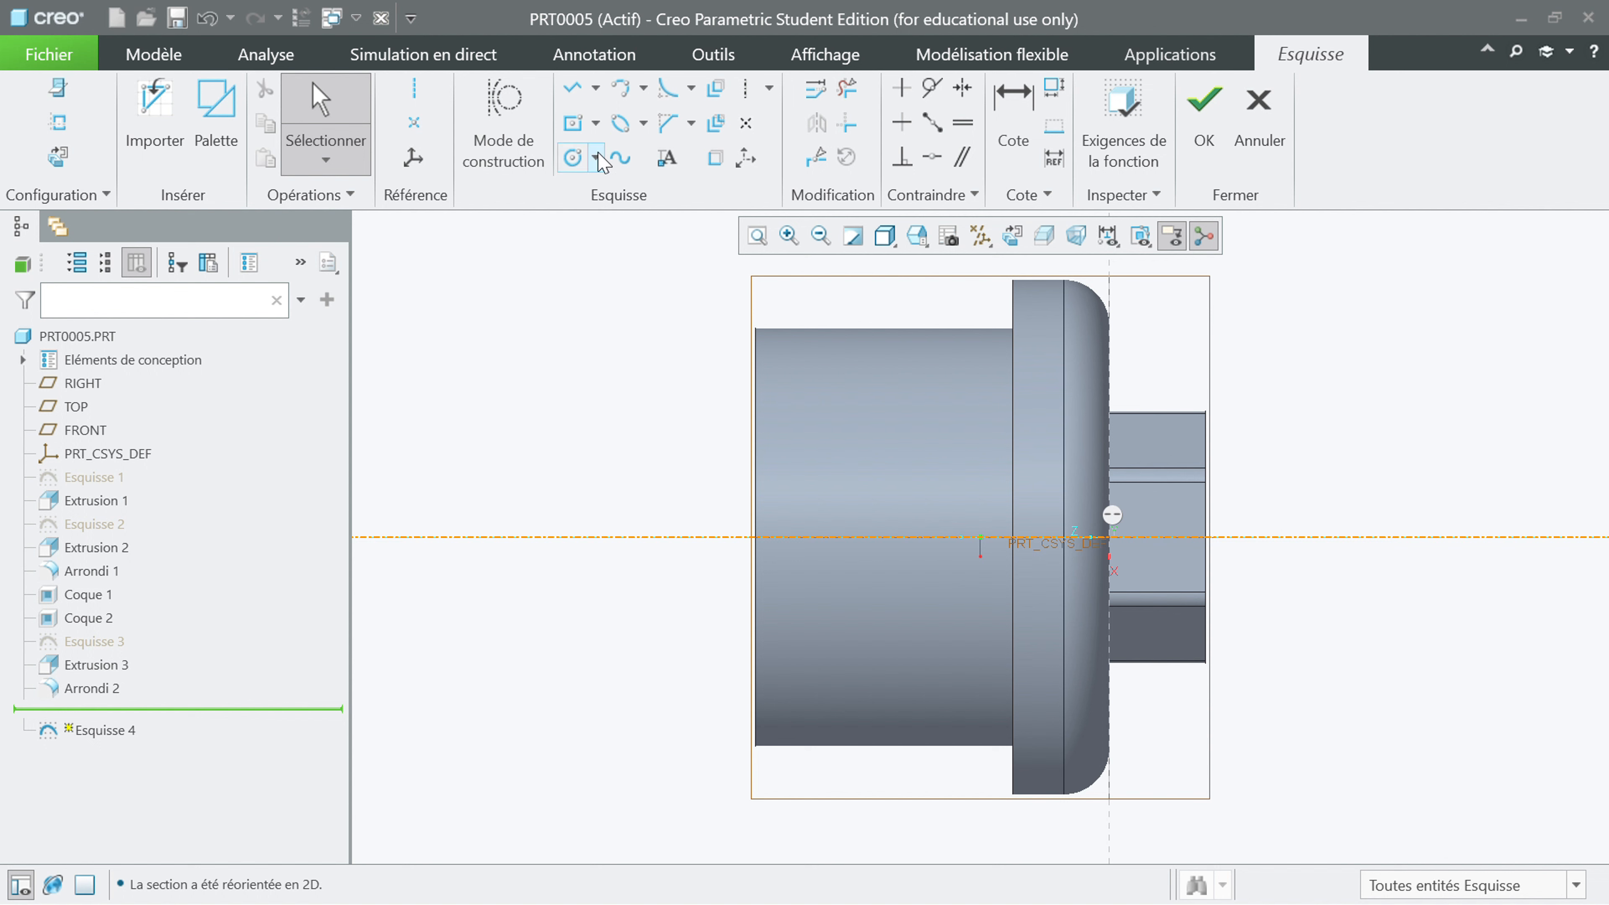
left_click(573, 92)
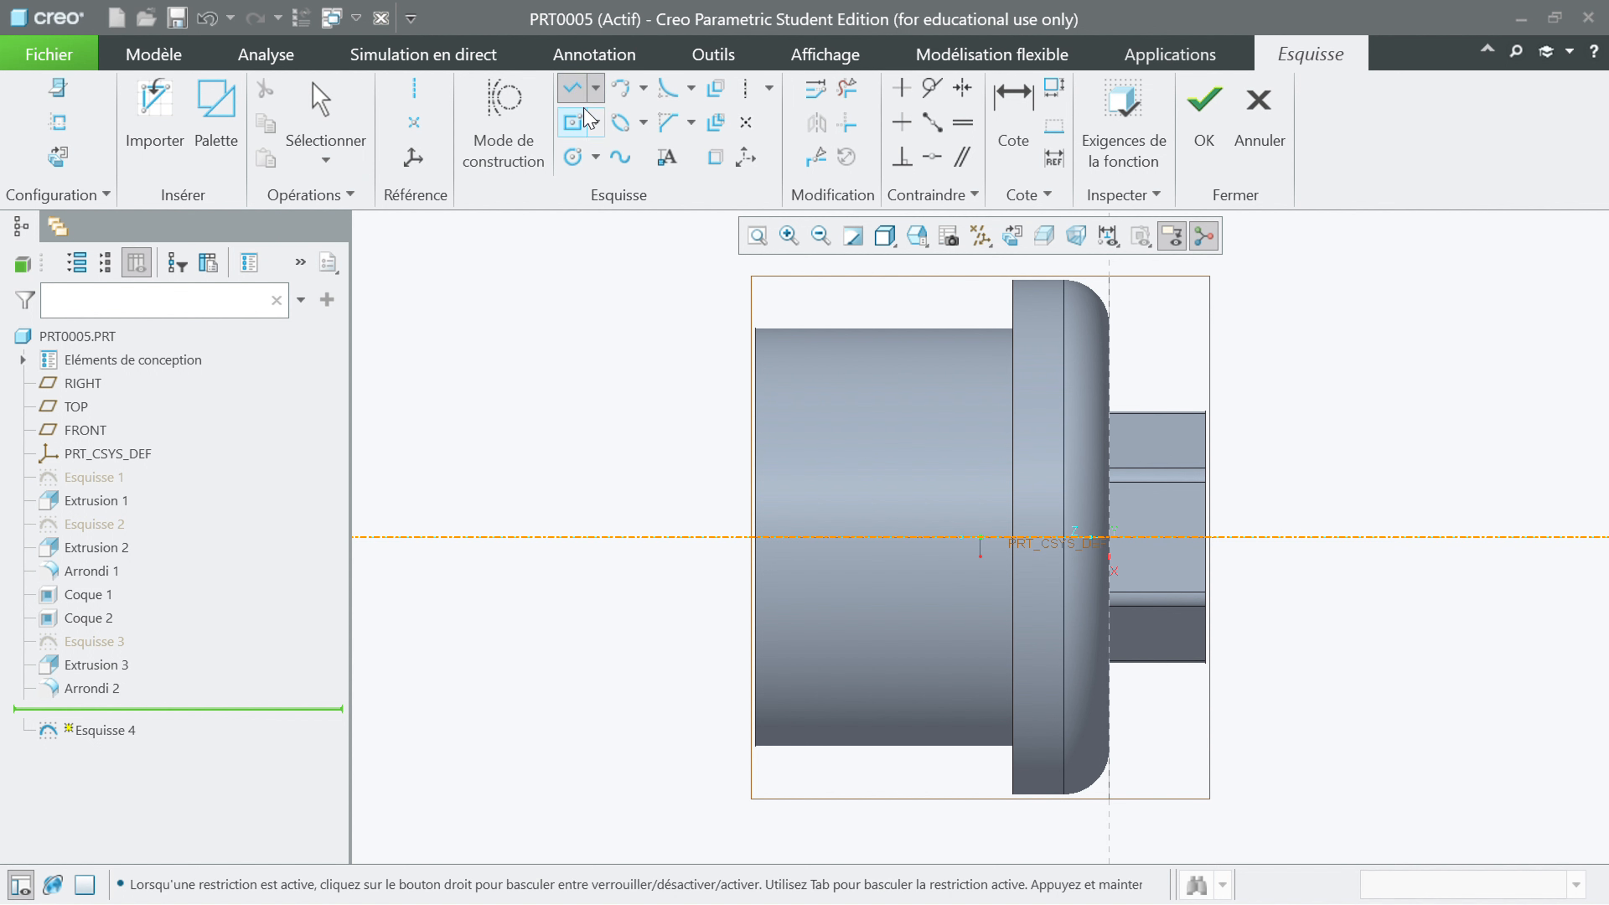
left_click(757, 330)
left_click(1007, 337)
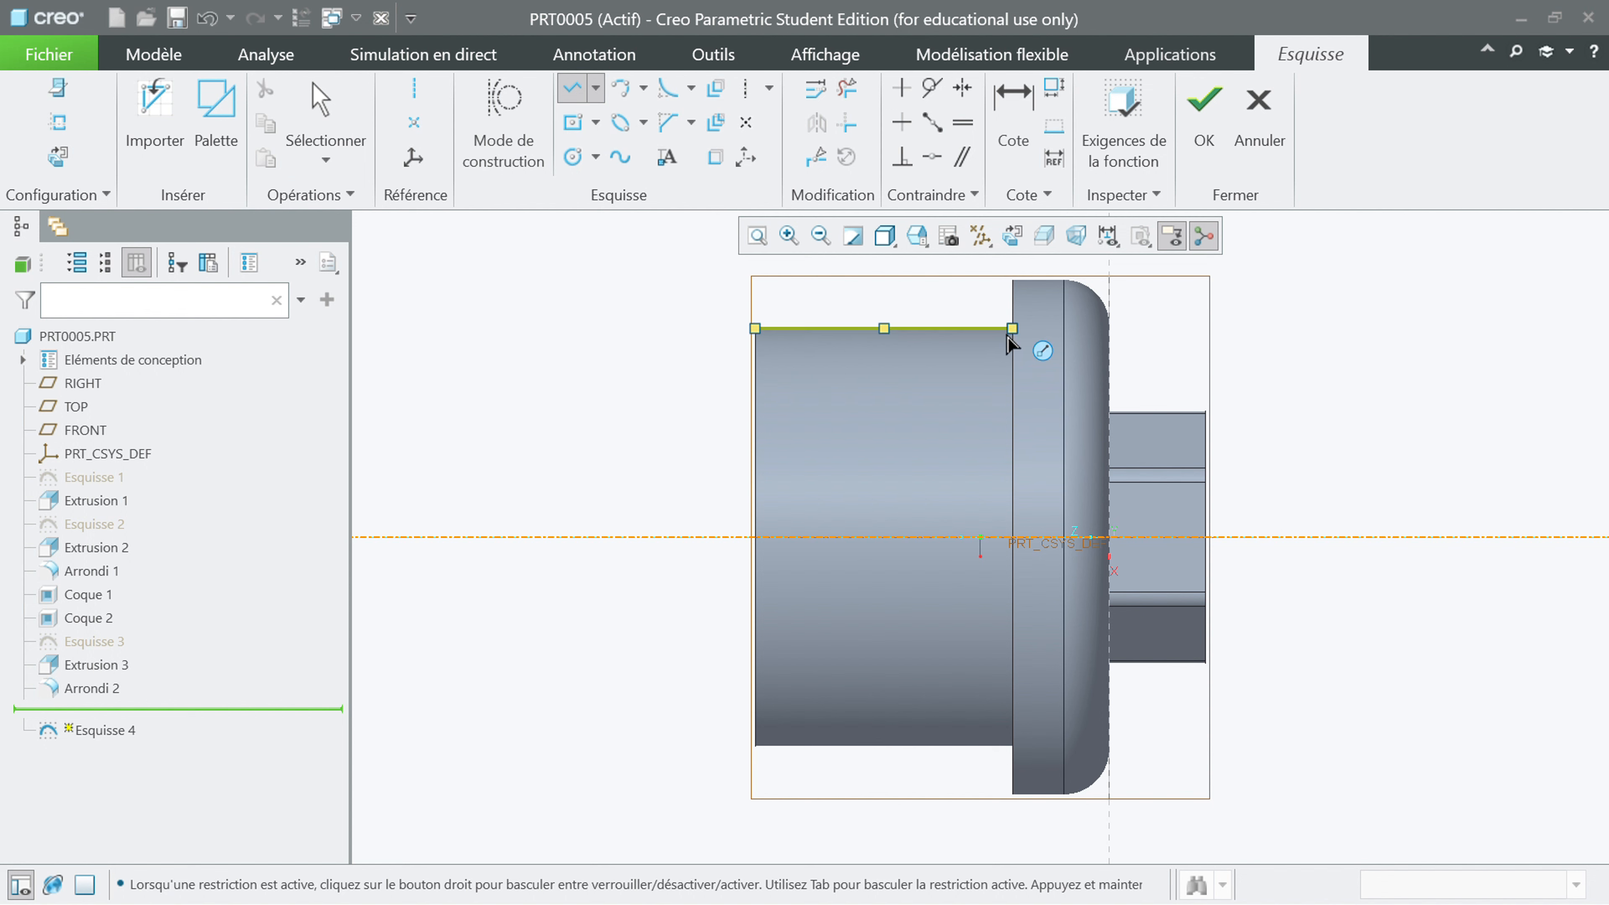
middle_click(605, 359)
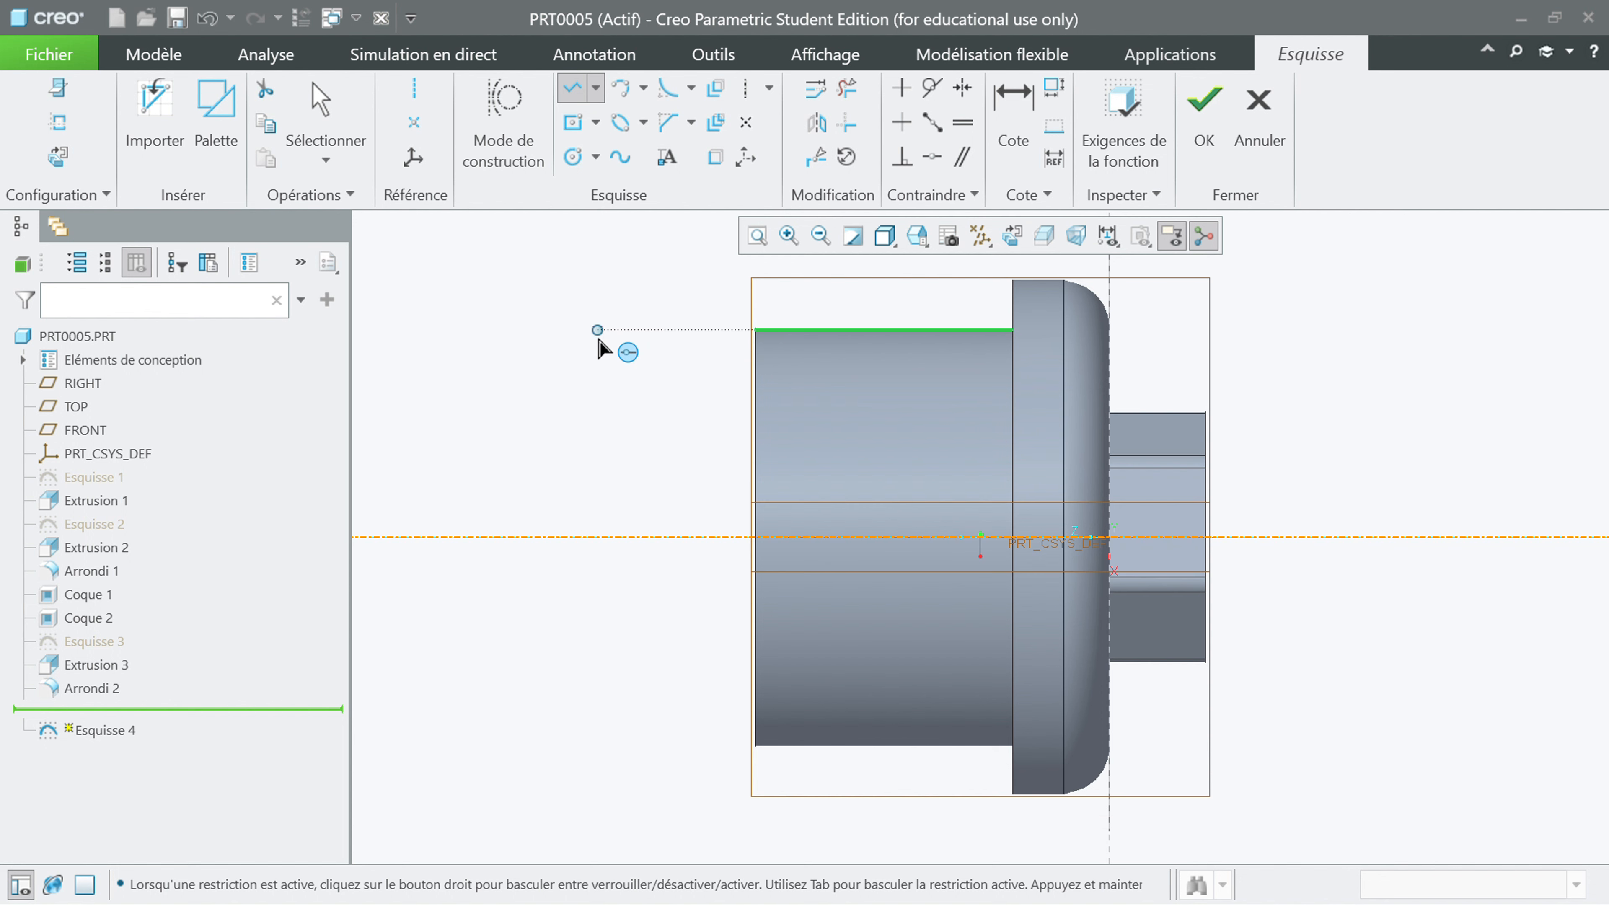
middle_click(598, 349)
left_click(58, 156)
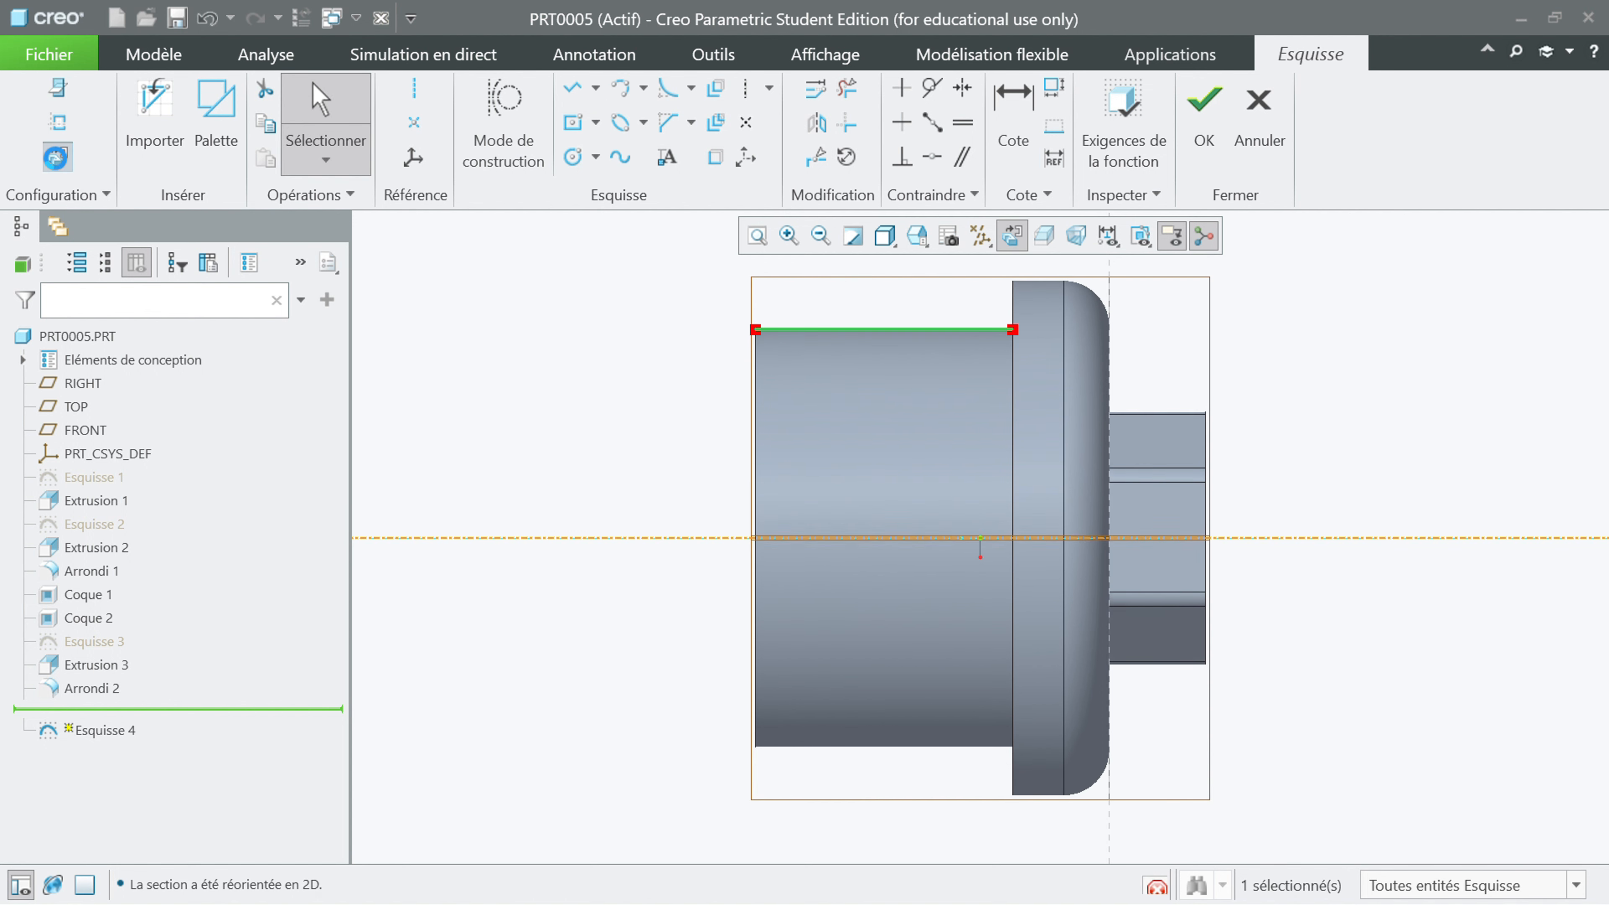
left_click(609, 384)
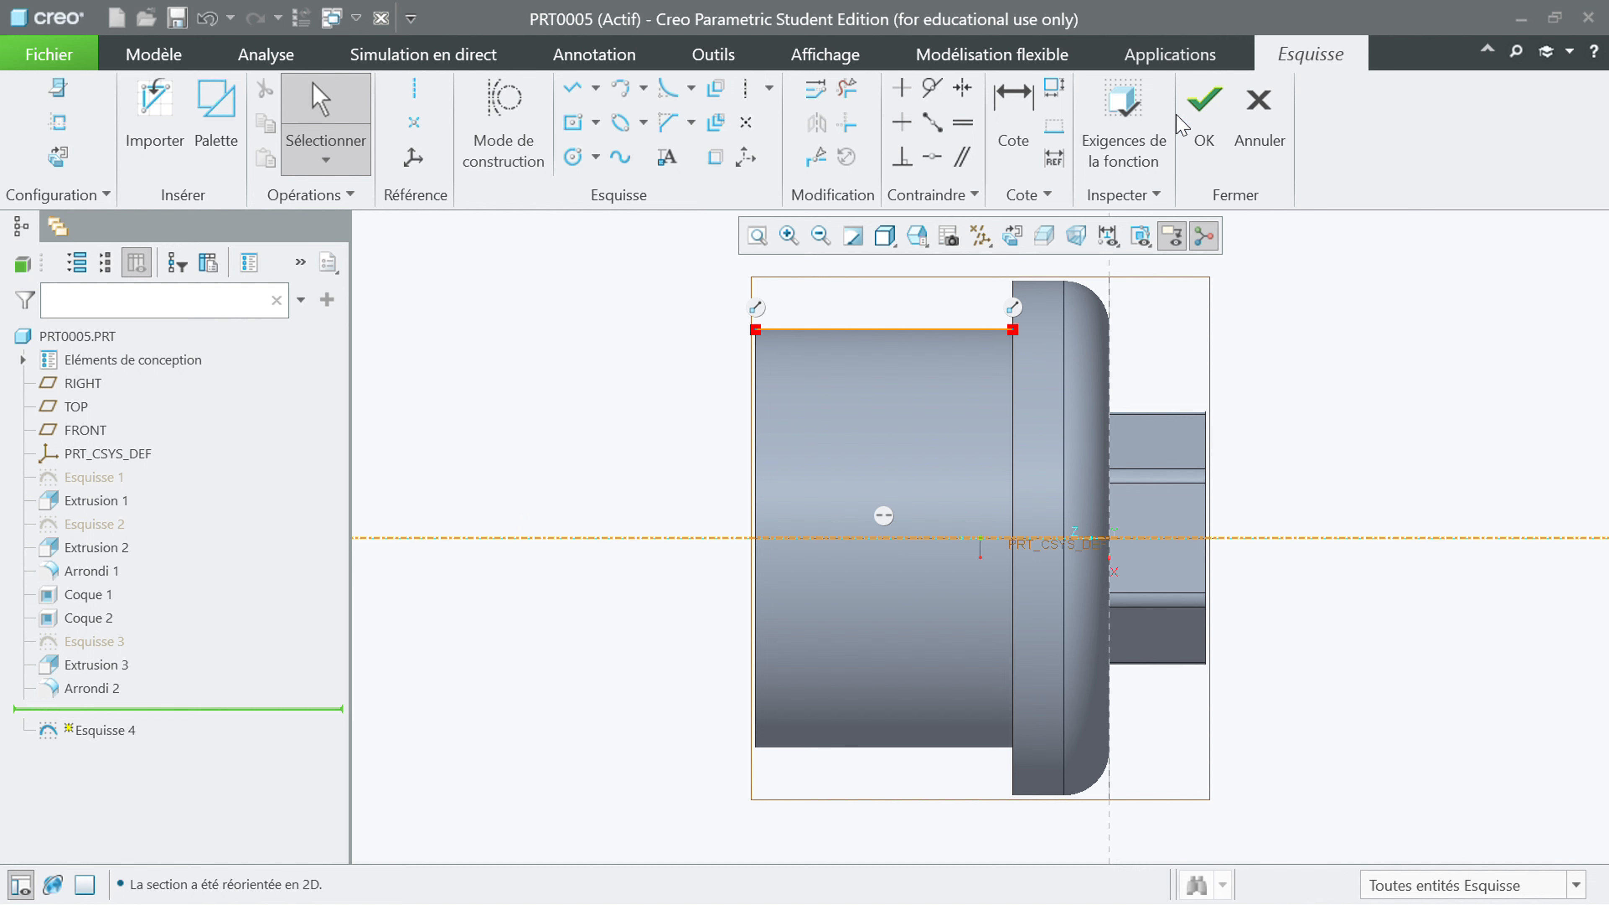
left_click(1203, 114)
Step: Start a solid helical sweep that uses the finished lengthwise sketch as its helix profile
middle_click_drag(654, 446, 657, 460)
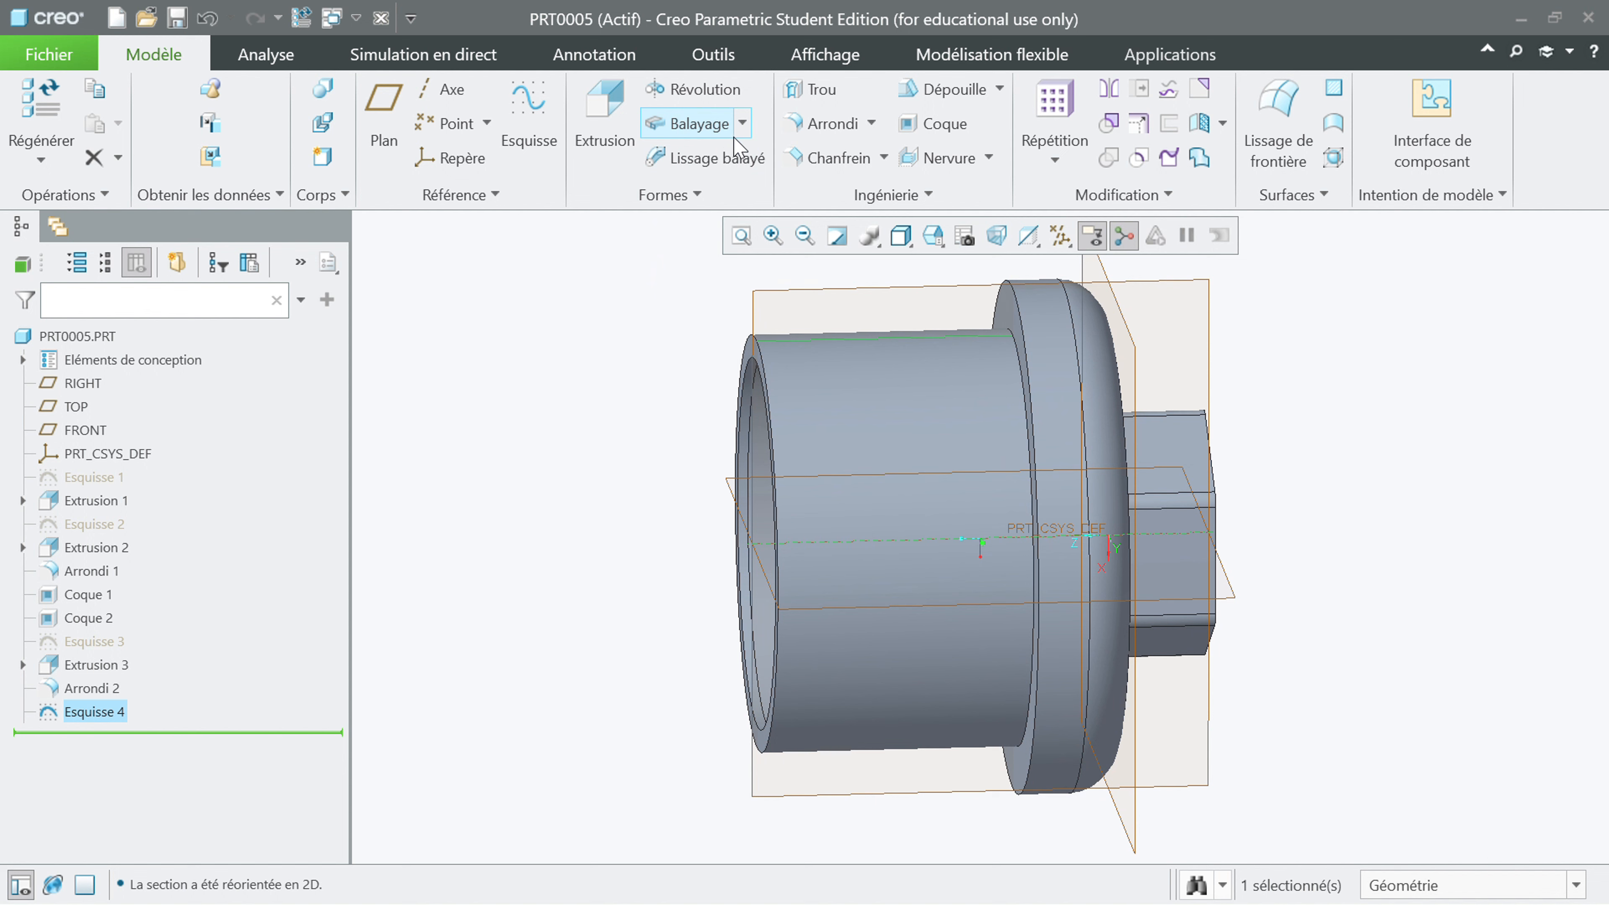
left_click(743, 123)
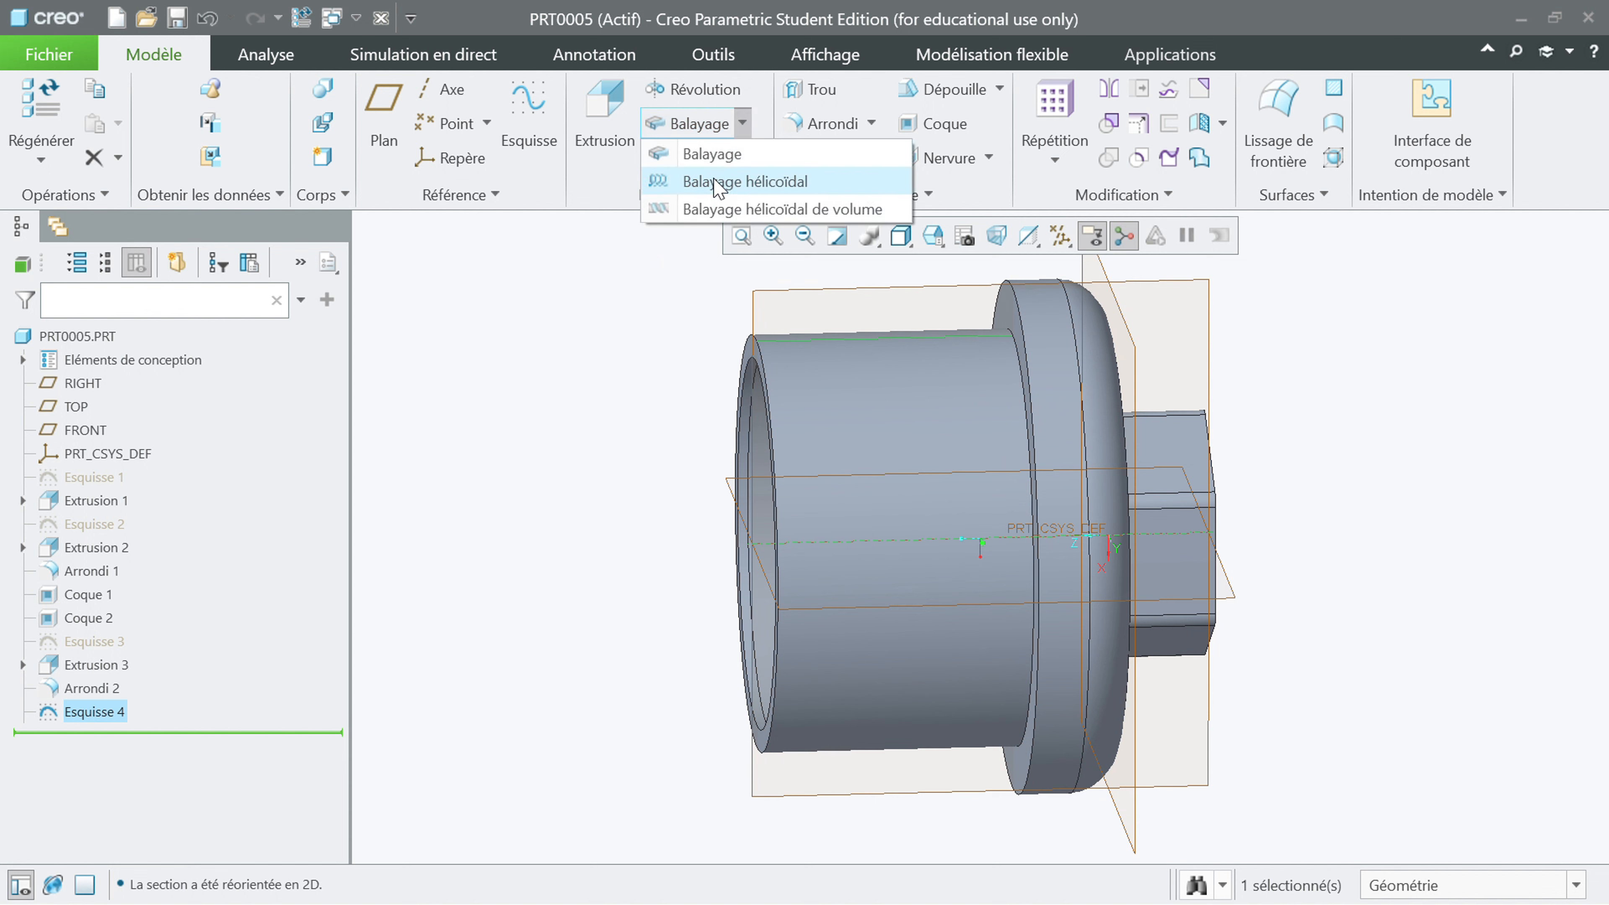
left_click(678, 181)
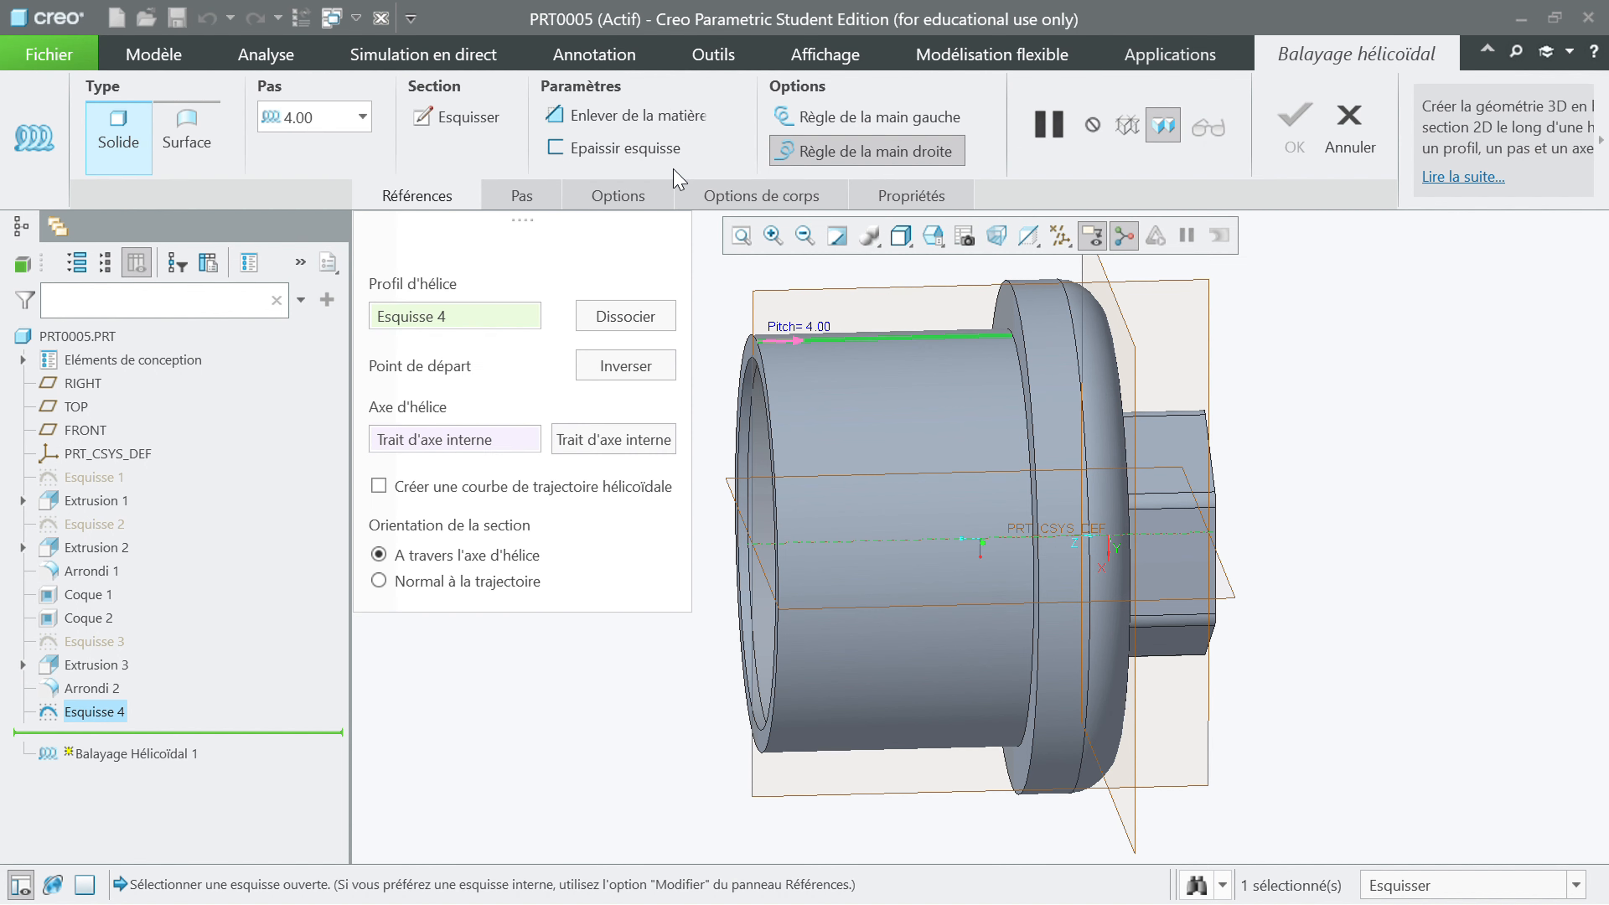
scroll(719, 479, "up", 2)
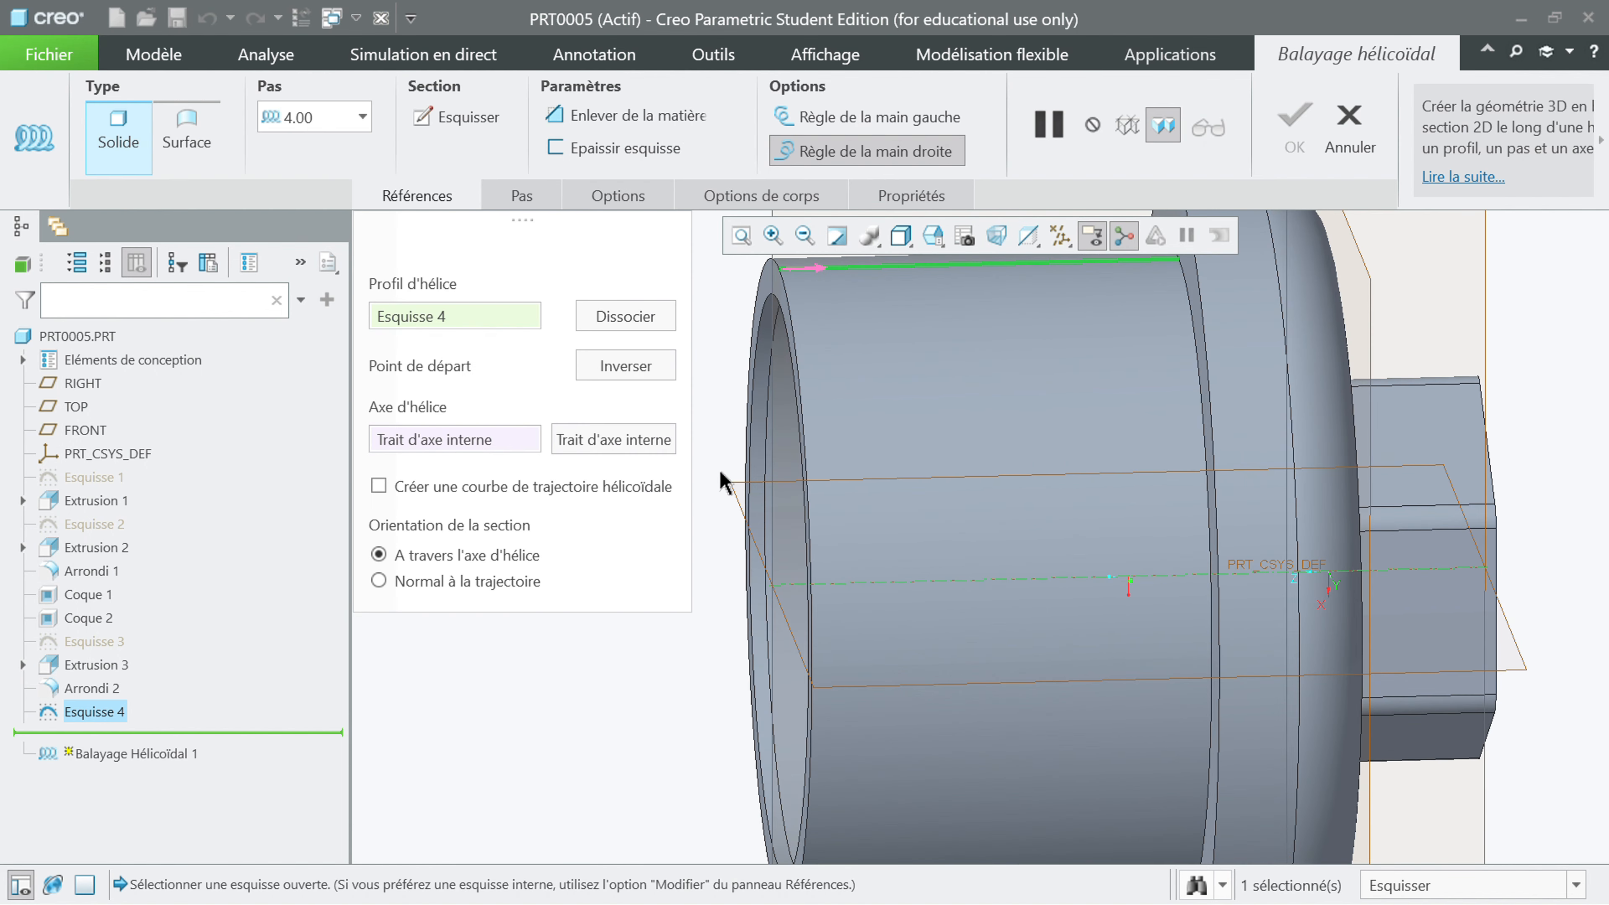
scroll(723, 479, "down", 3)
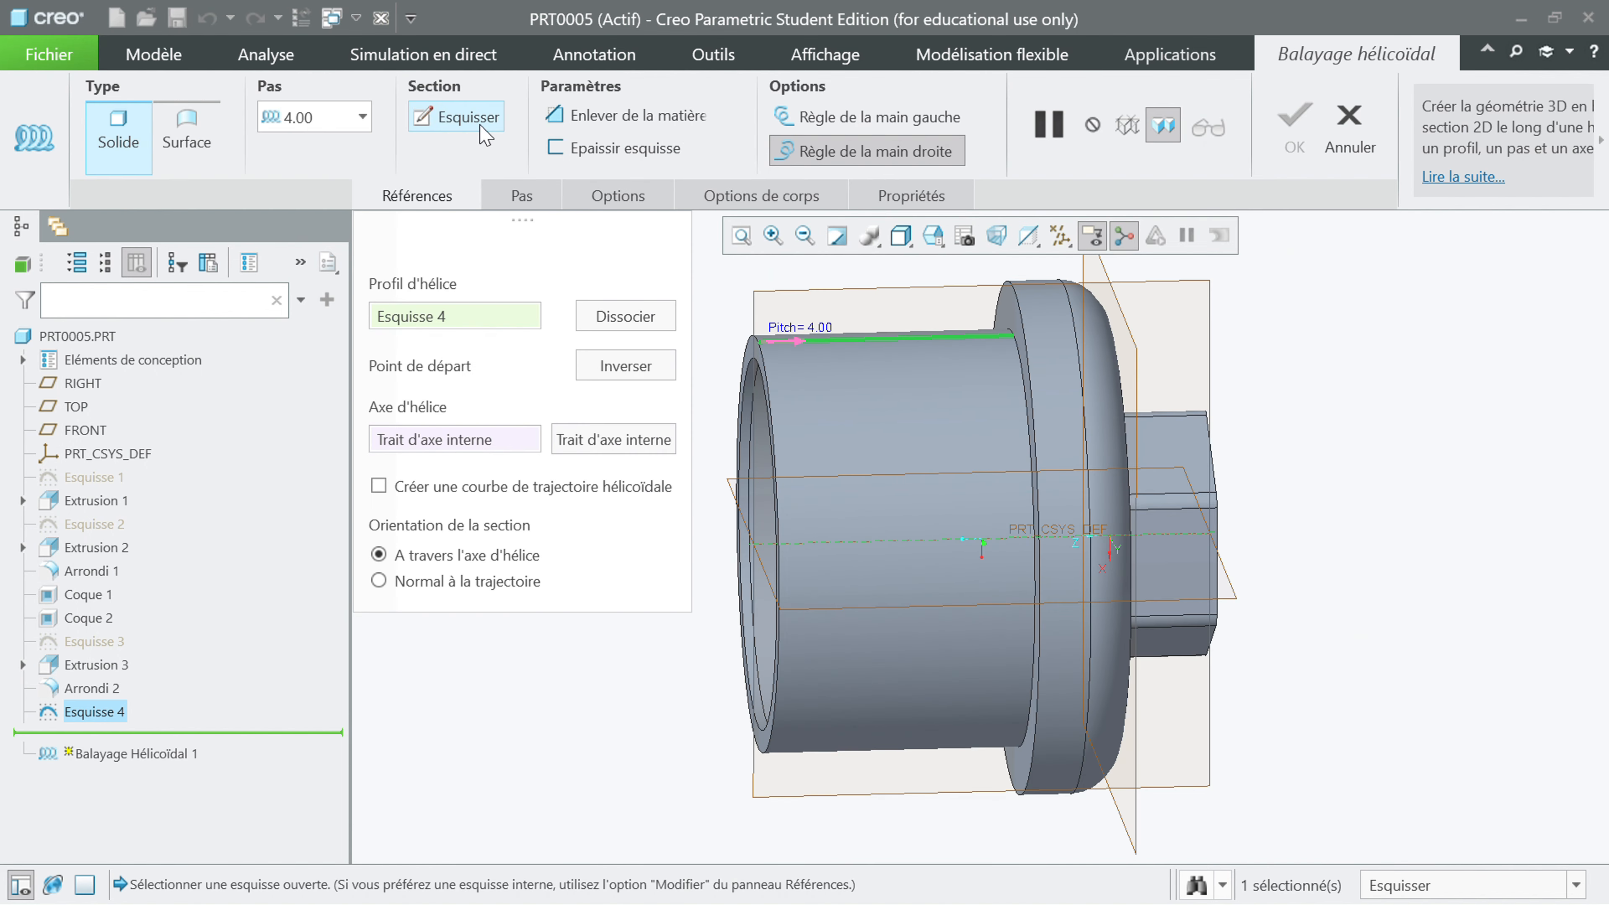
Step: Sketch the sweep section as a triangle at the profile's start point, about 4.5 high and 6 deep, with its apex pointing inward
left_click(457, 118)
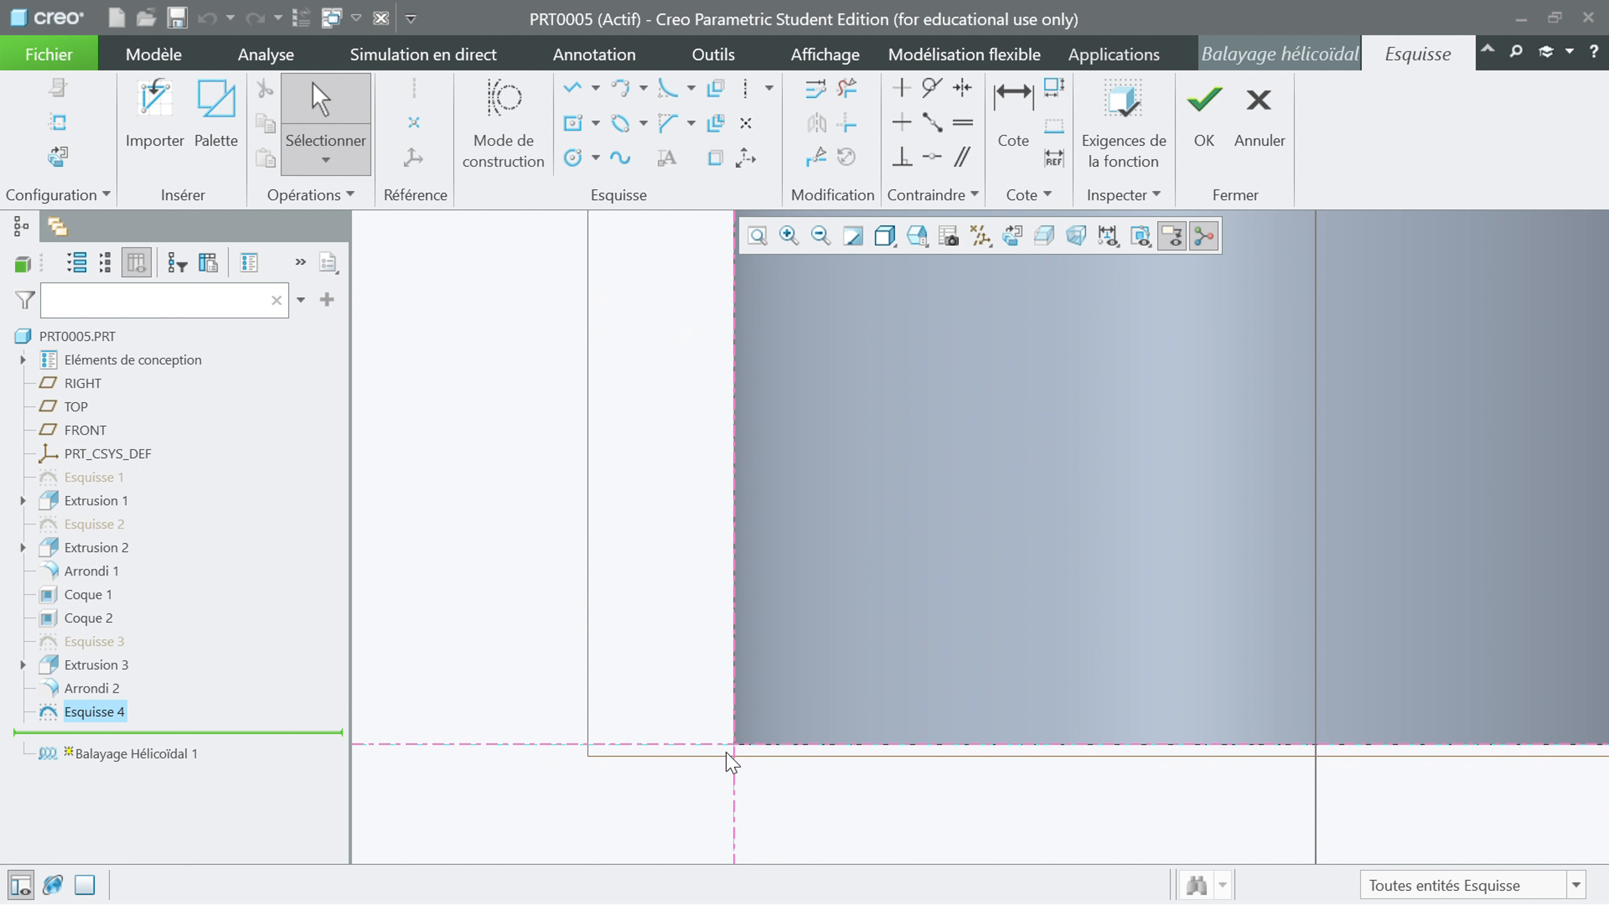
left_click(572, 89)
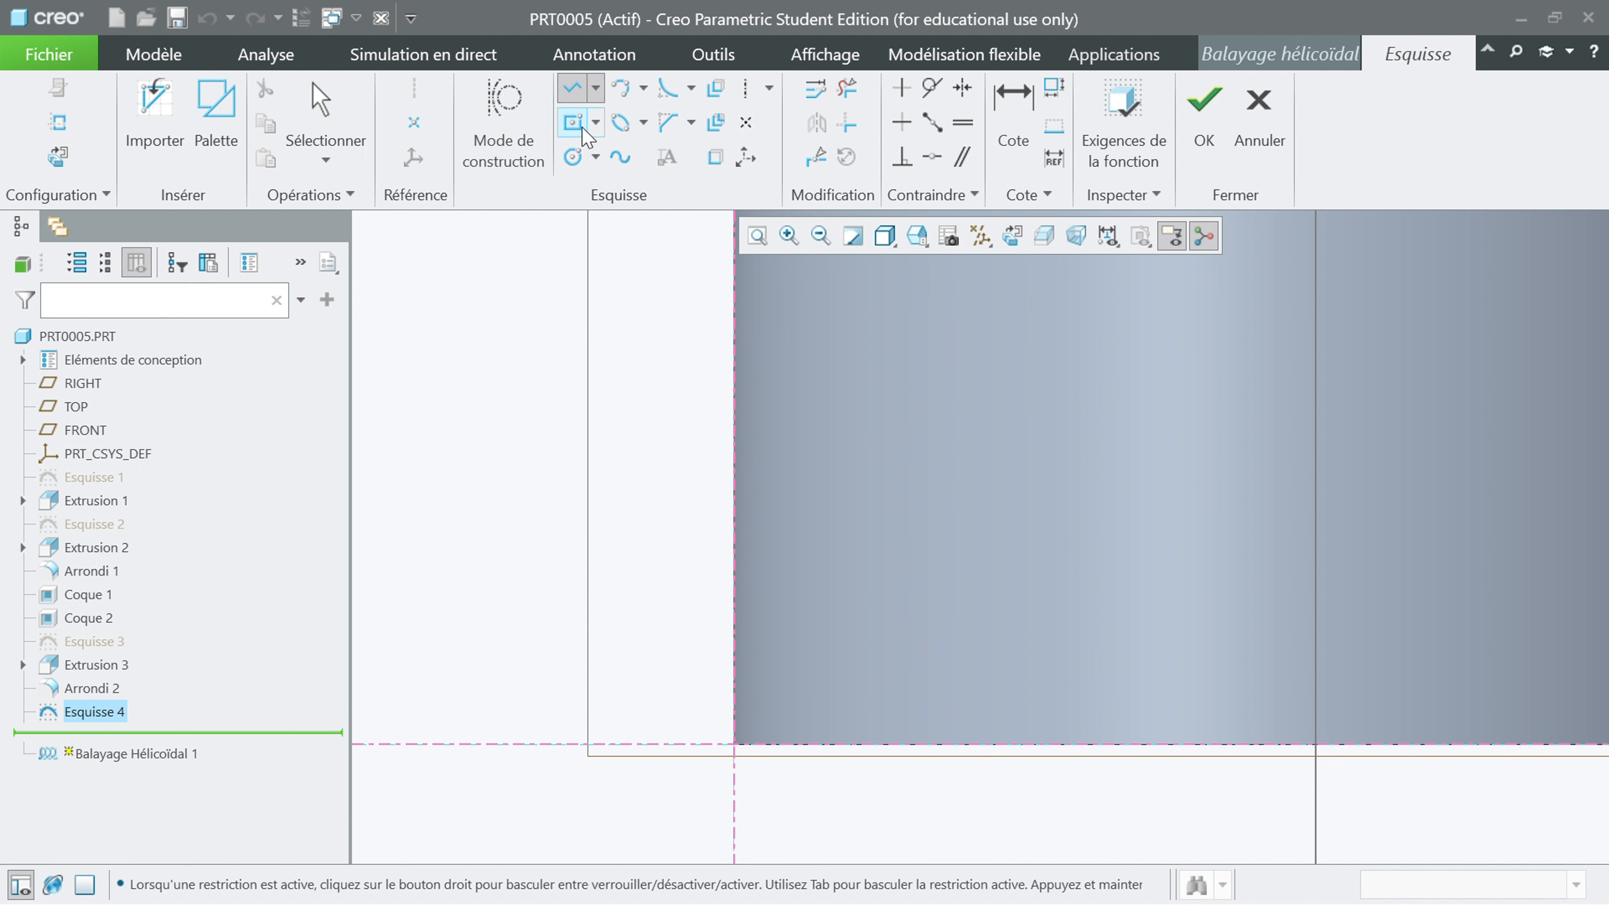
left_click(734, 745)
left_click(735, 667)
left_click(843, 694)
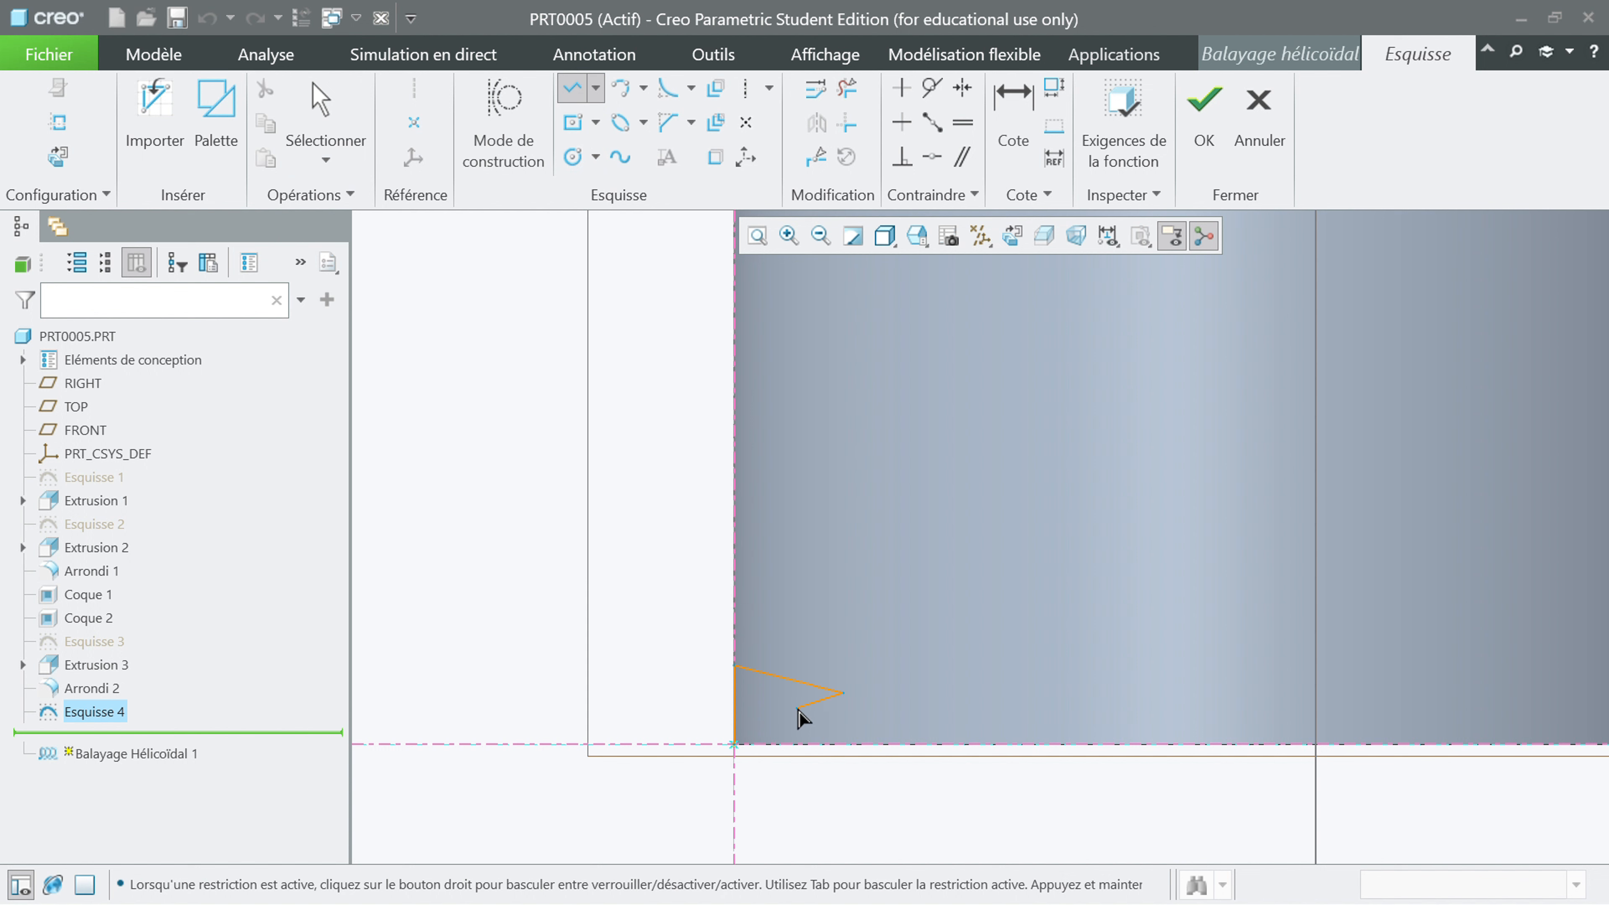
left_click(734, 745)
middle_click(626, 623)
Step: Draw a line from the midpoint of the triangle's vertical side to its apex and constrain it horizontal
left_click(735, 705)
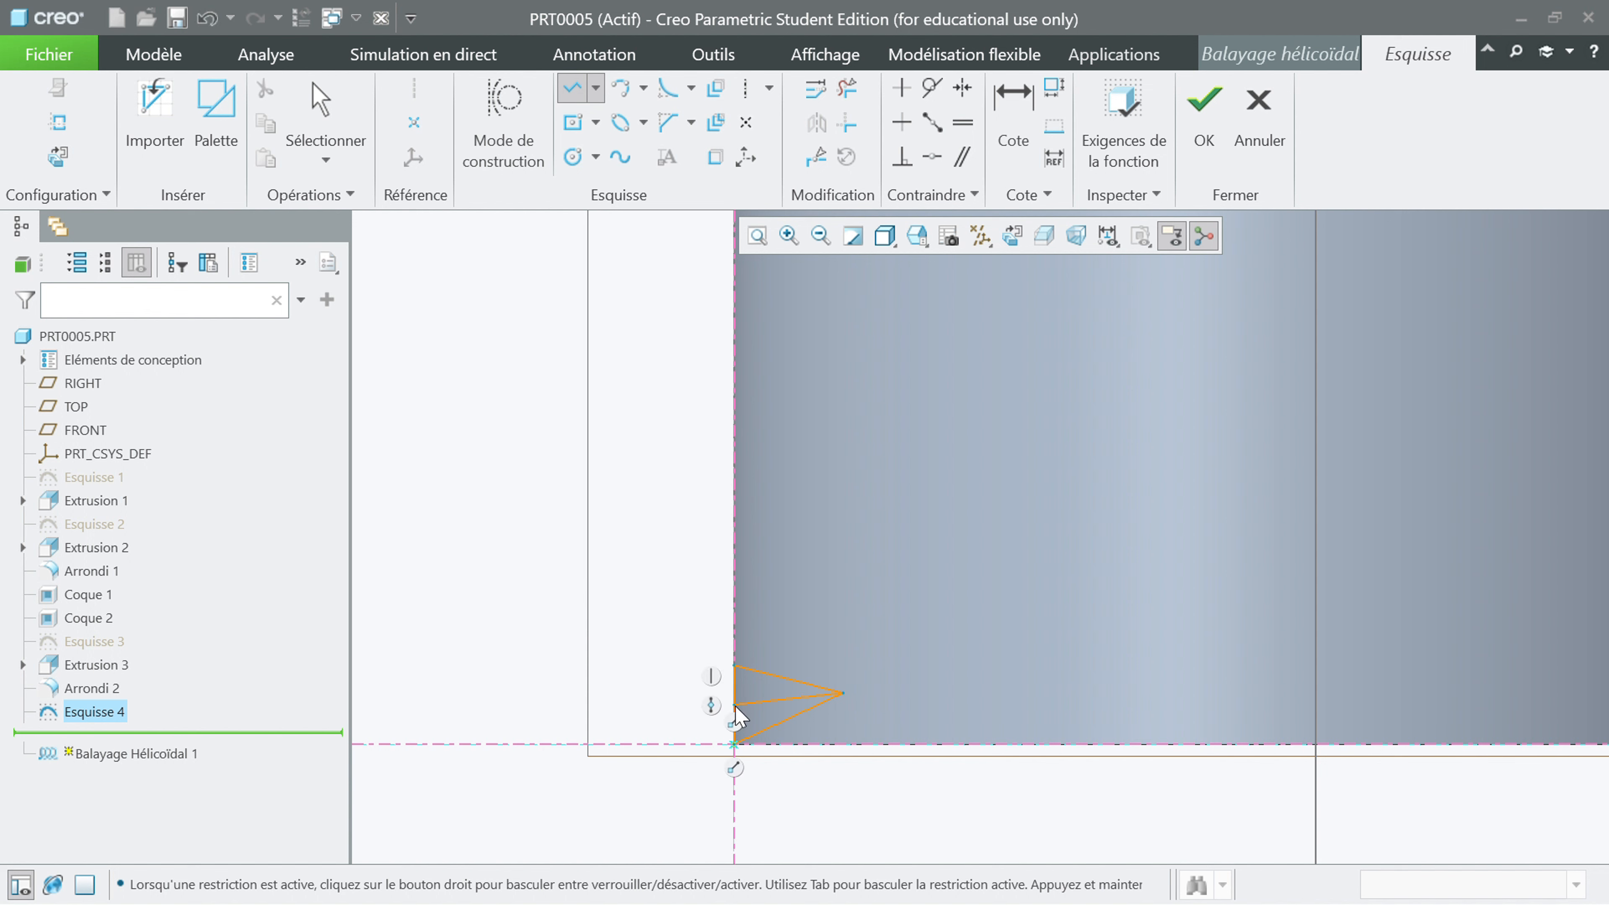
middle_click(637, 651)
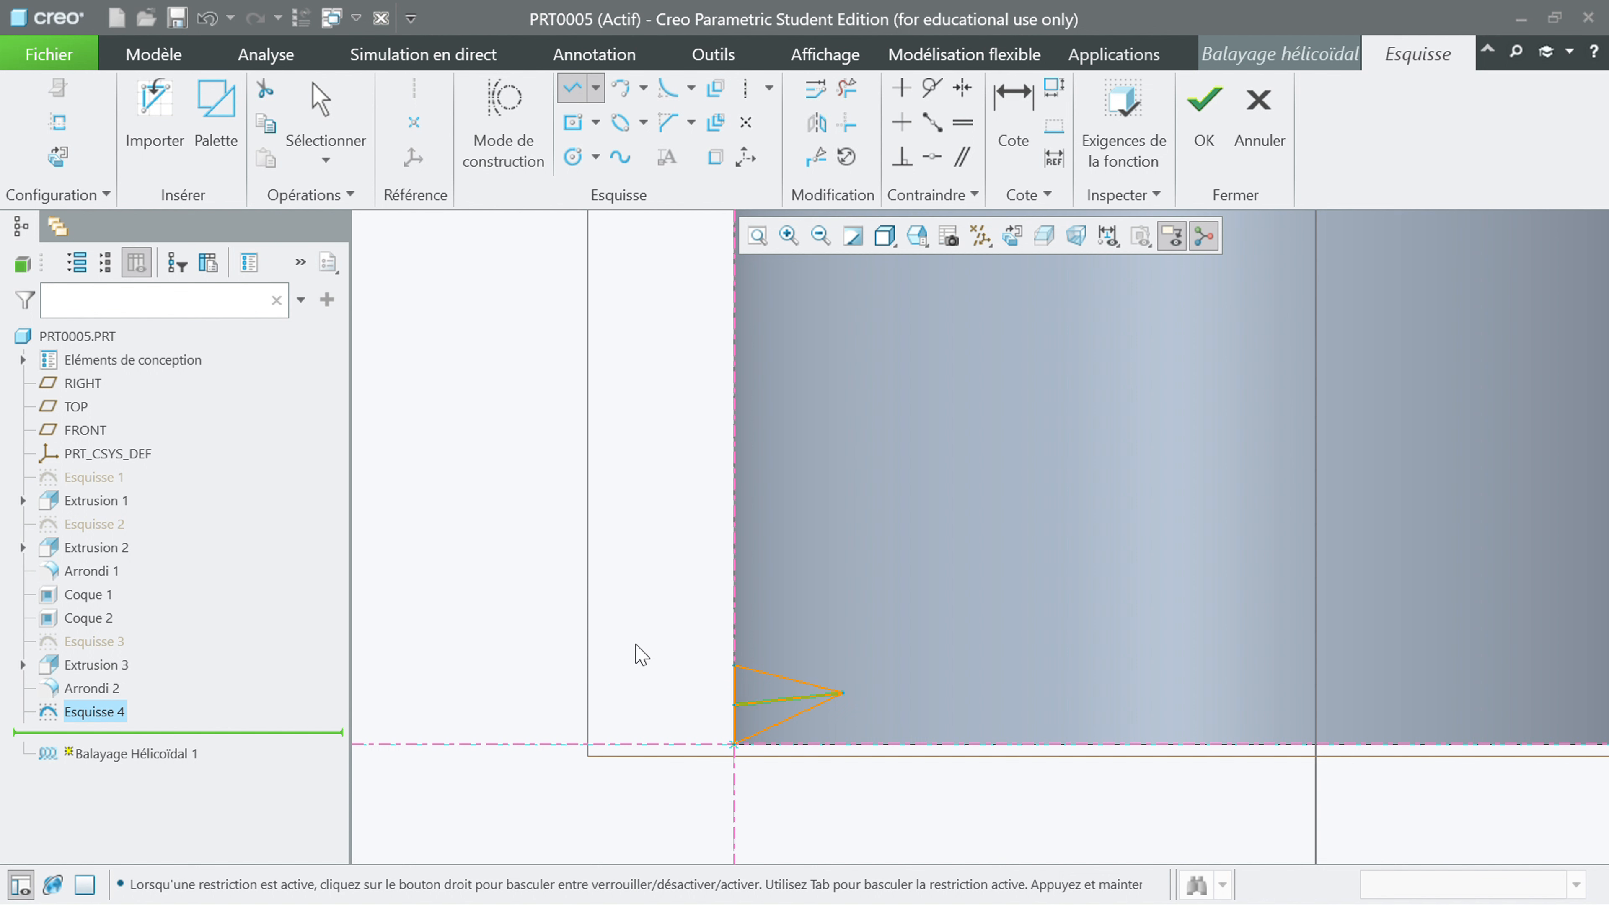
middle_click(469, 580)
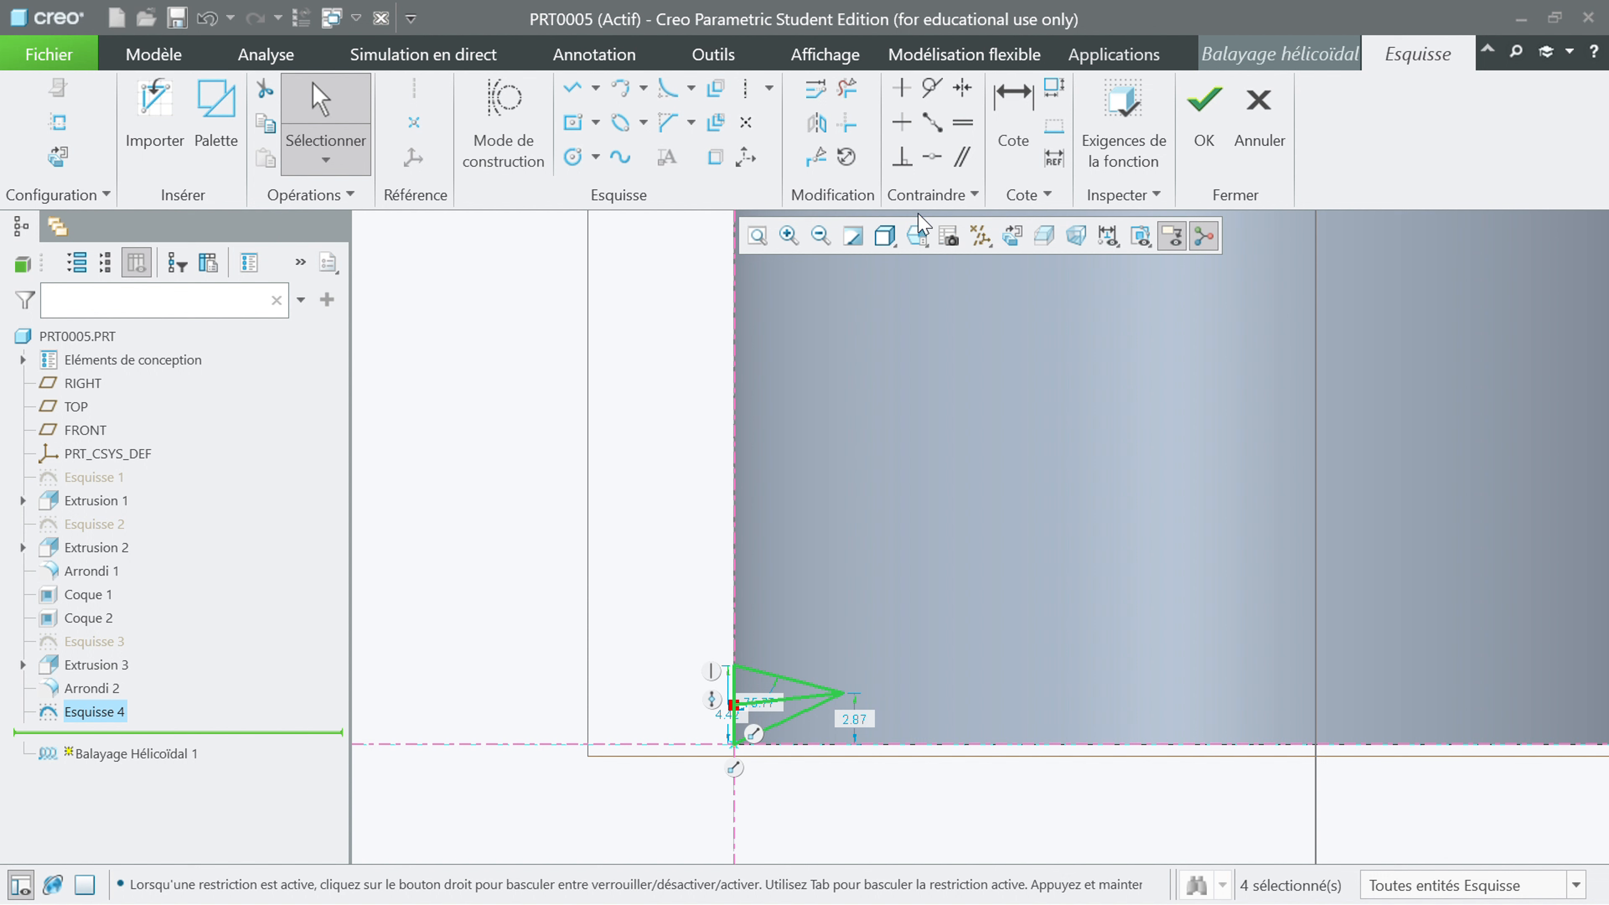
left_click(903, 123)
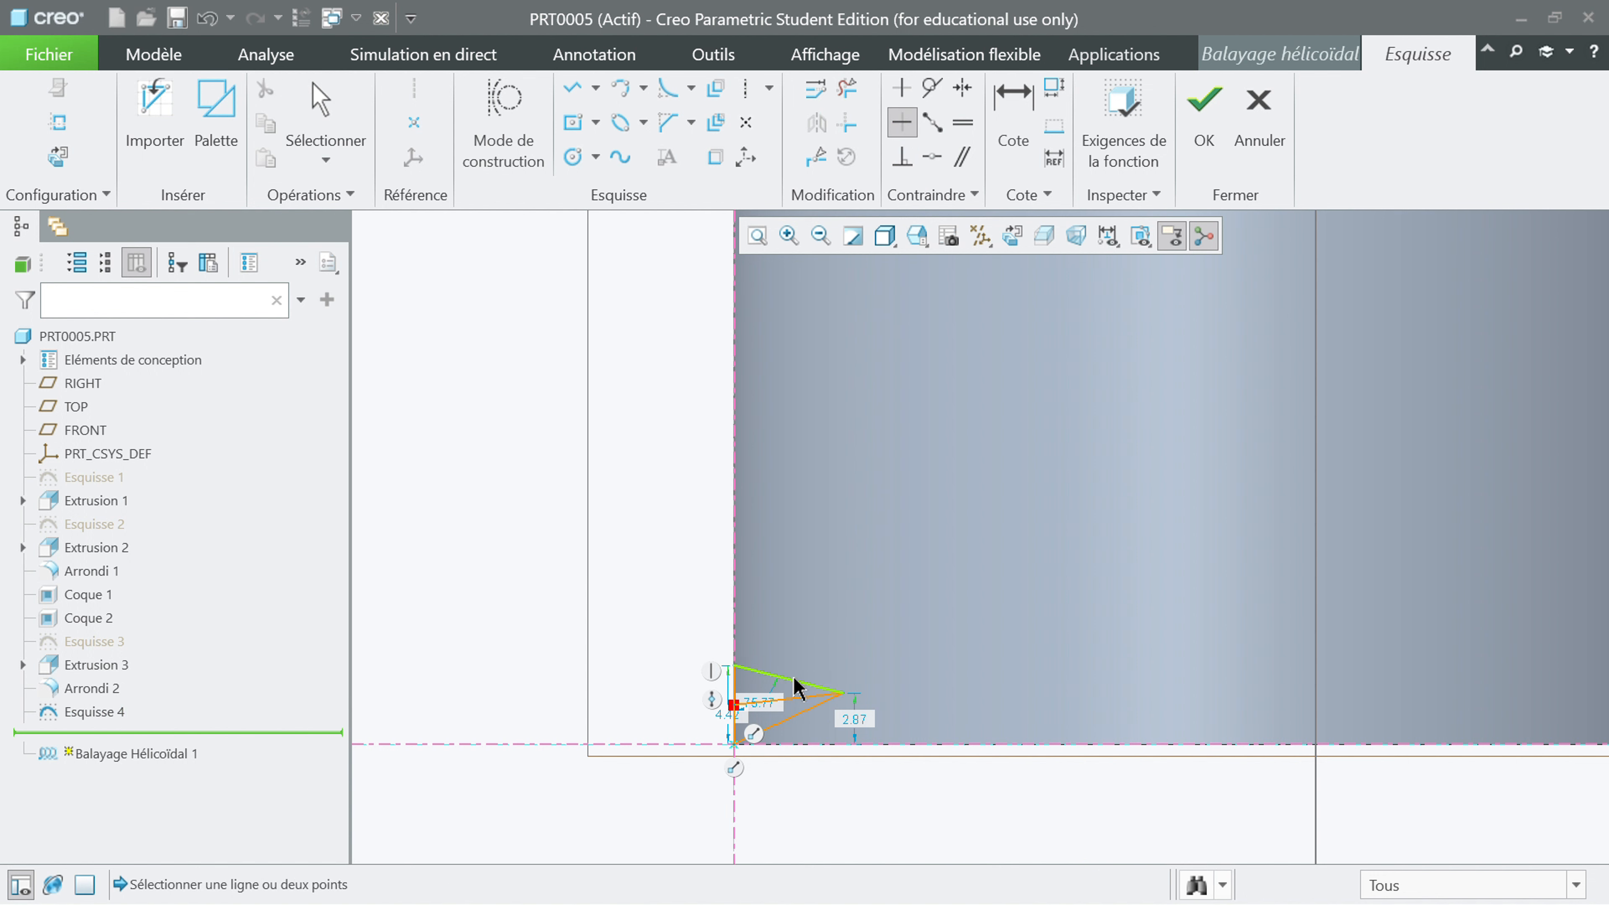
left_click(793, 701)
middle_click(609, 588)
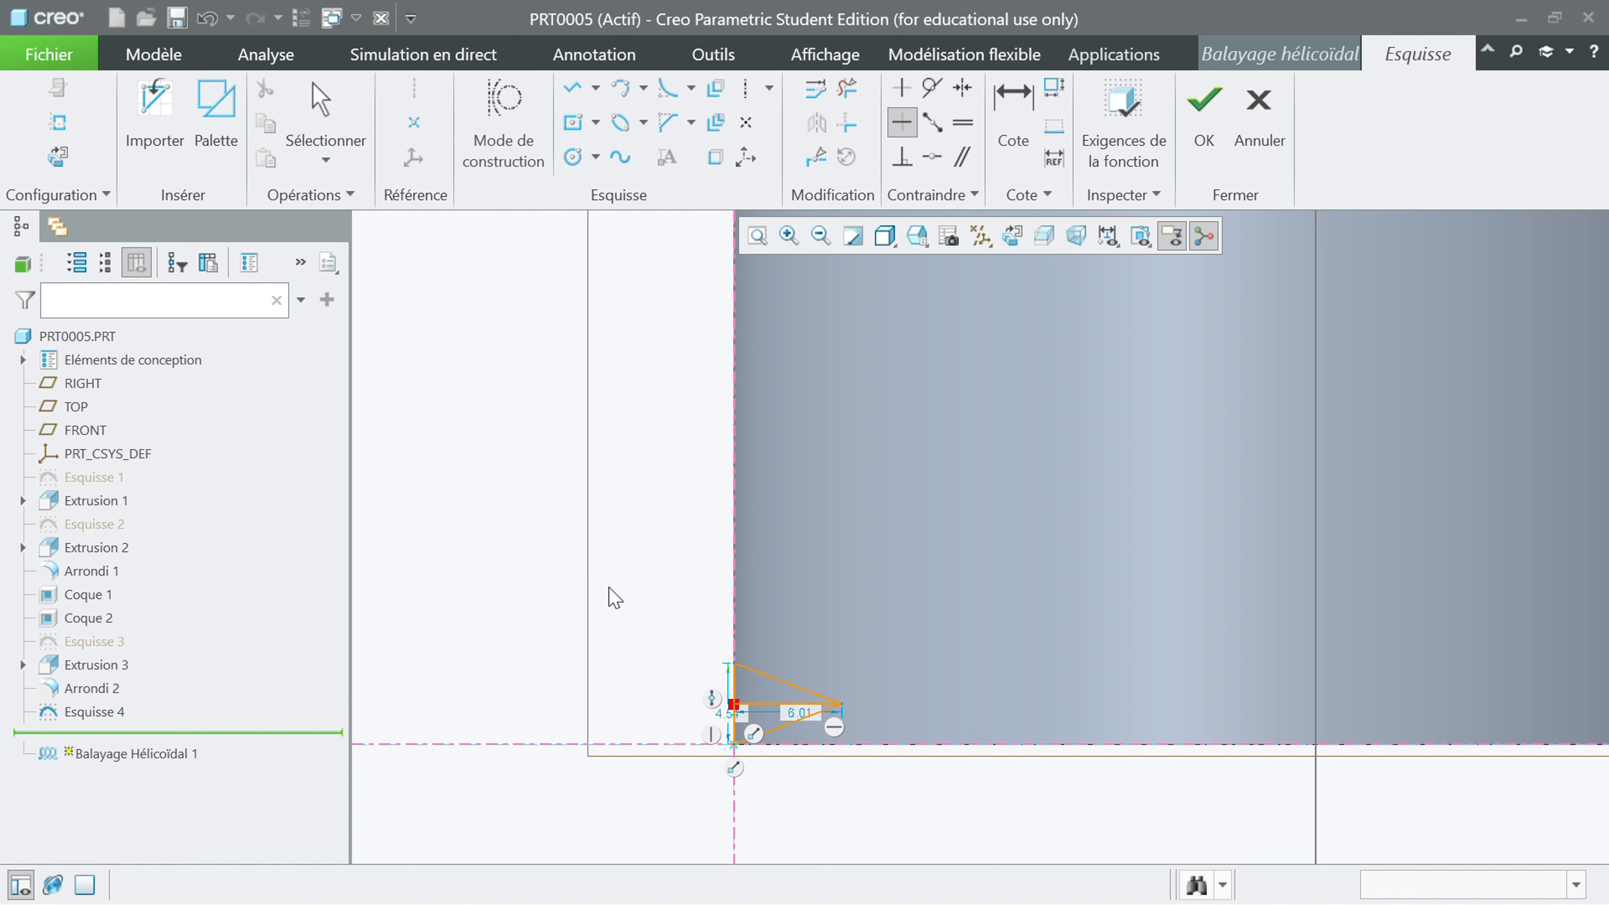
Step: Set both the section triangle's depth and the length of its vertical side to 2
scroll(780, 804, "up", 5)
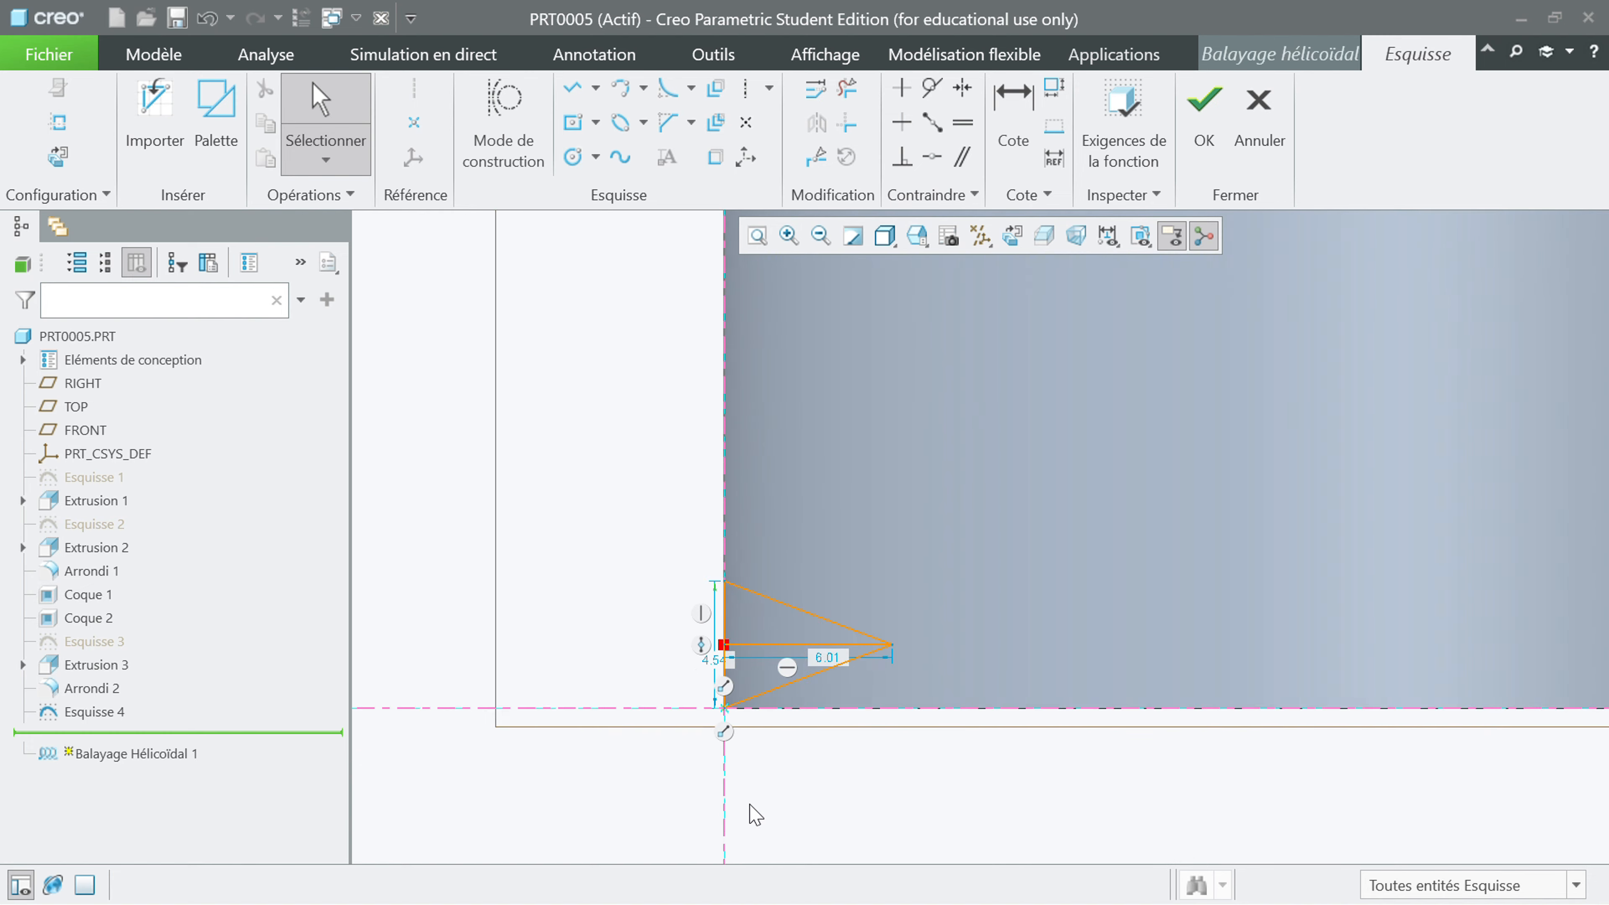
left_click(875, 585)
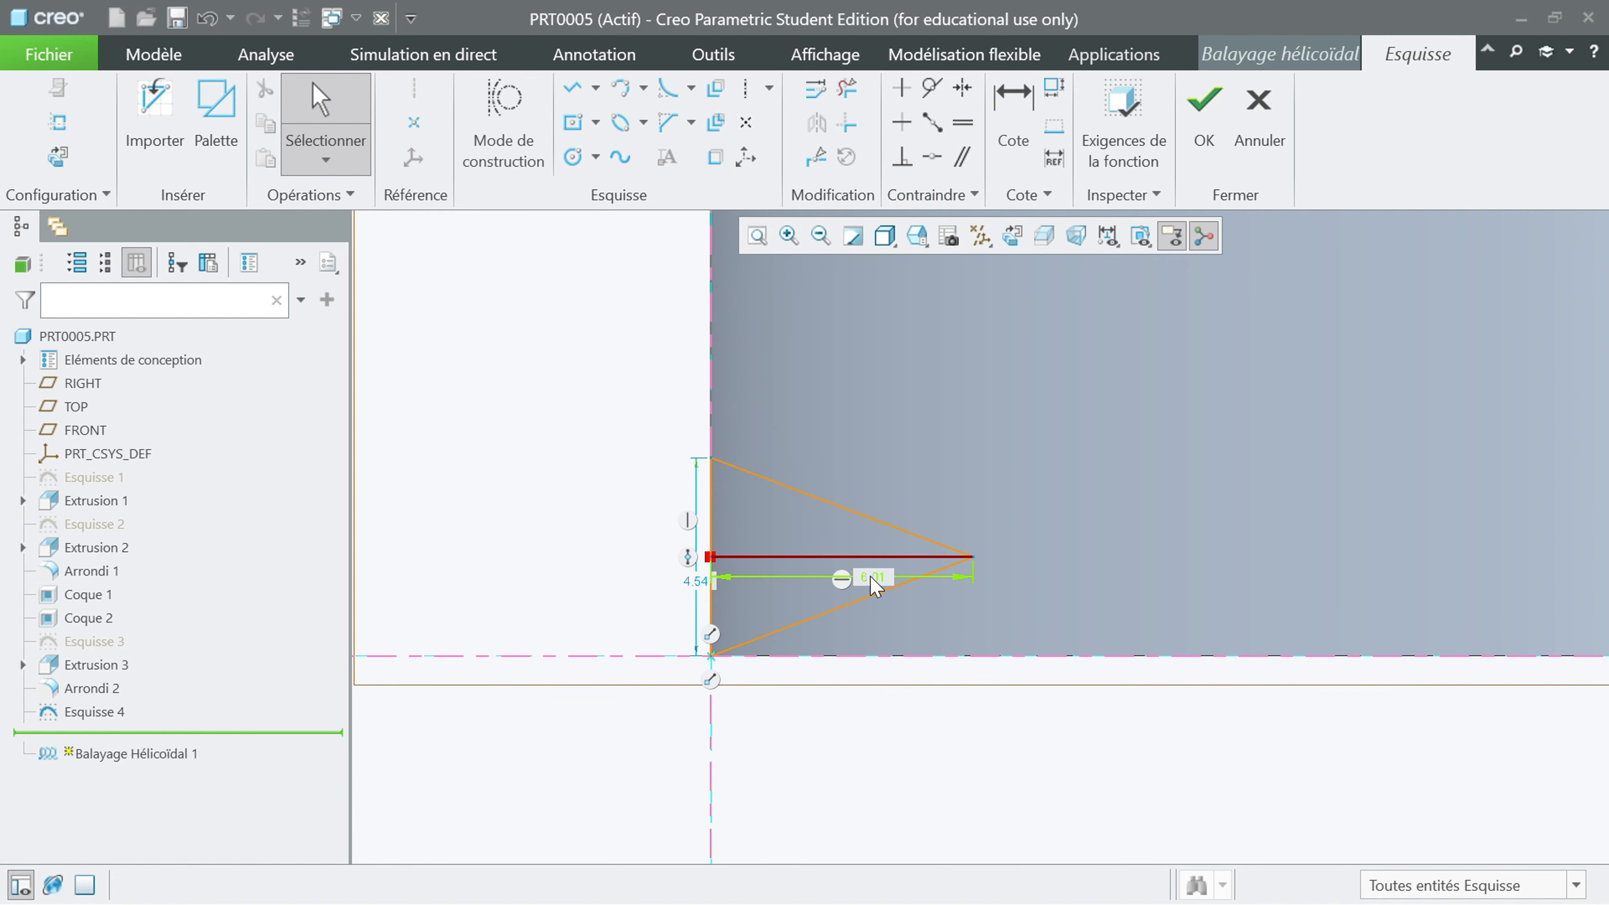
double_click(873, 577)
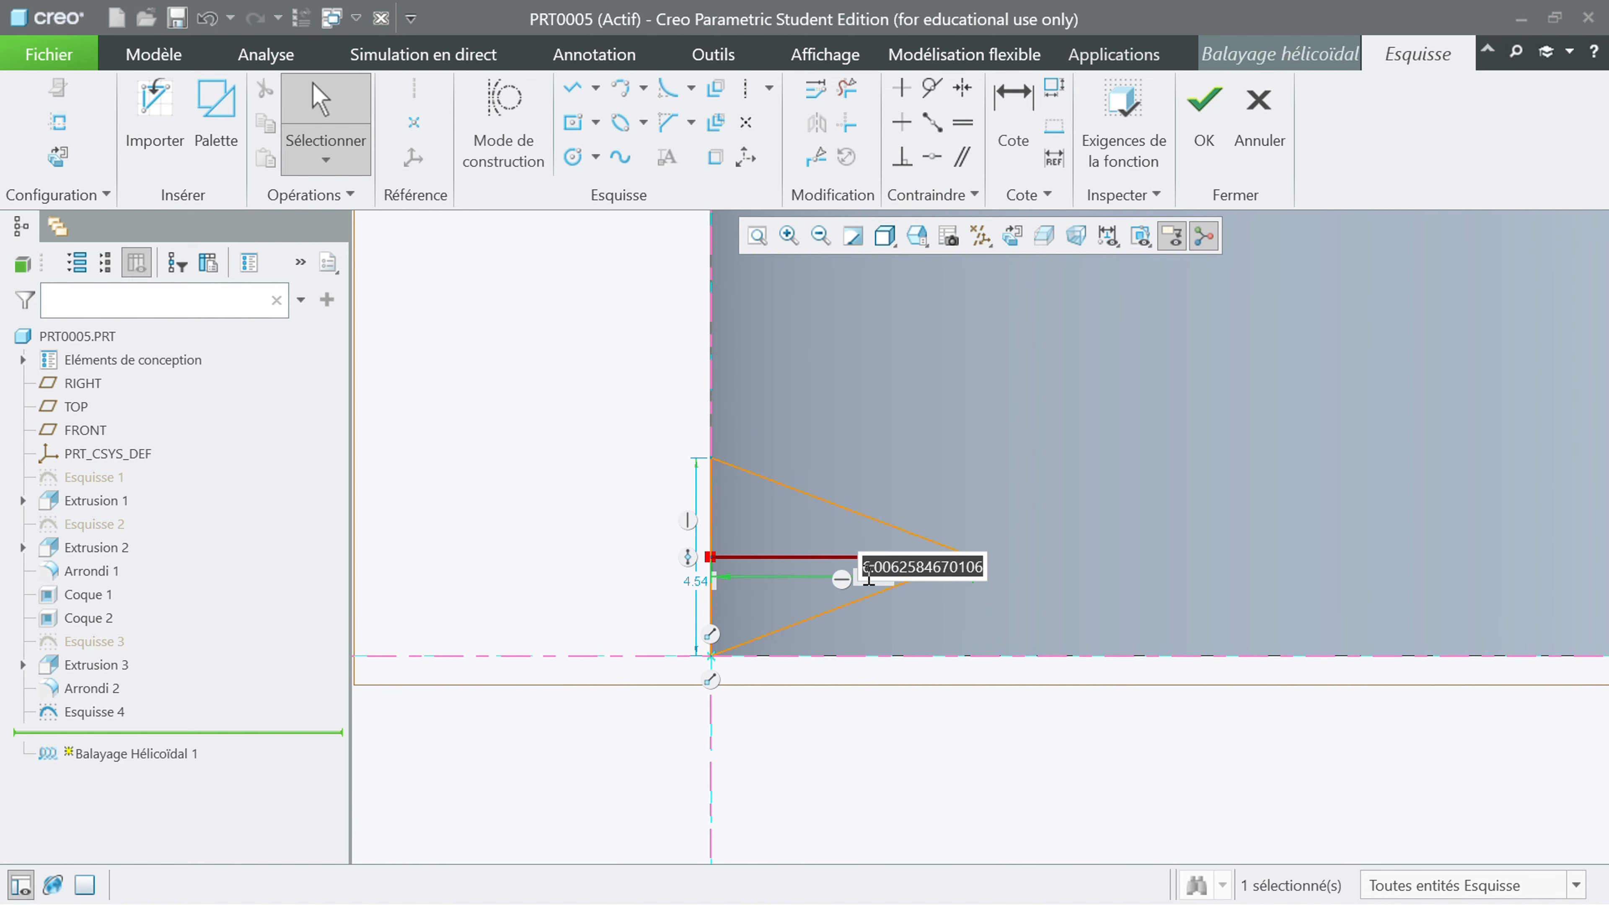
type("2")
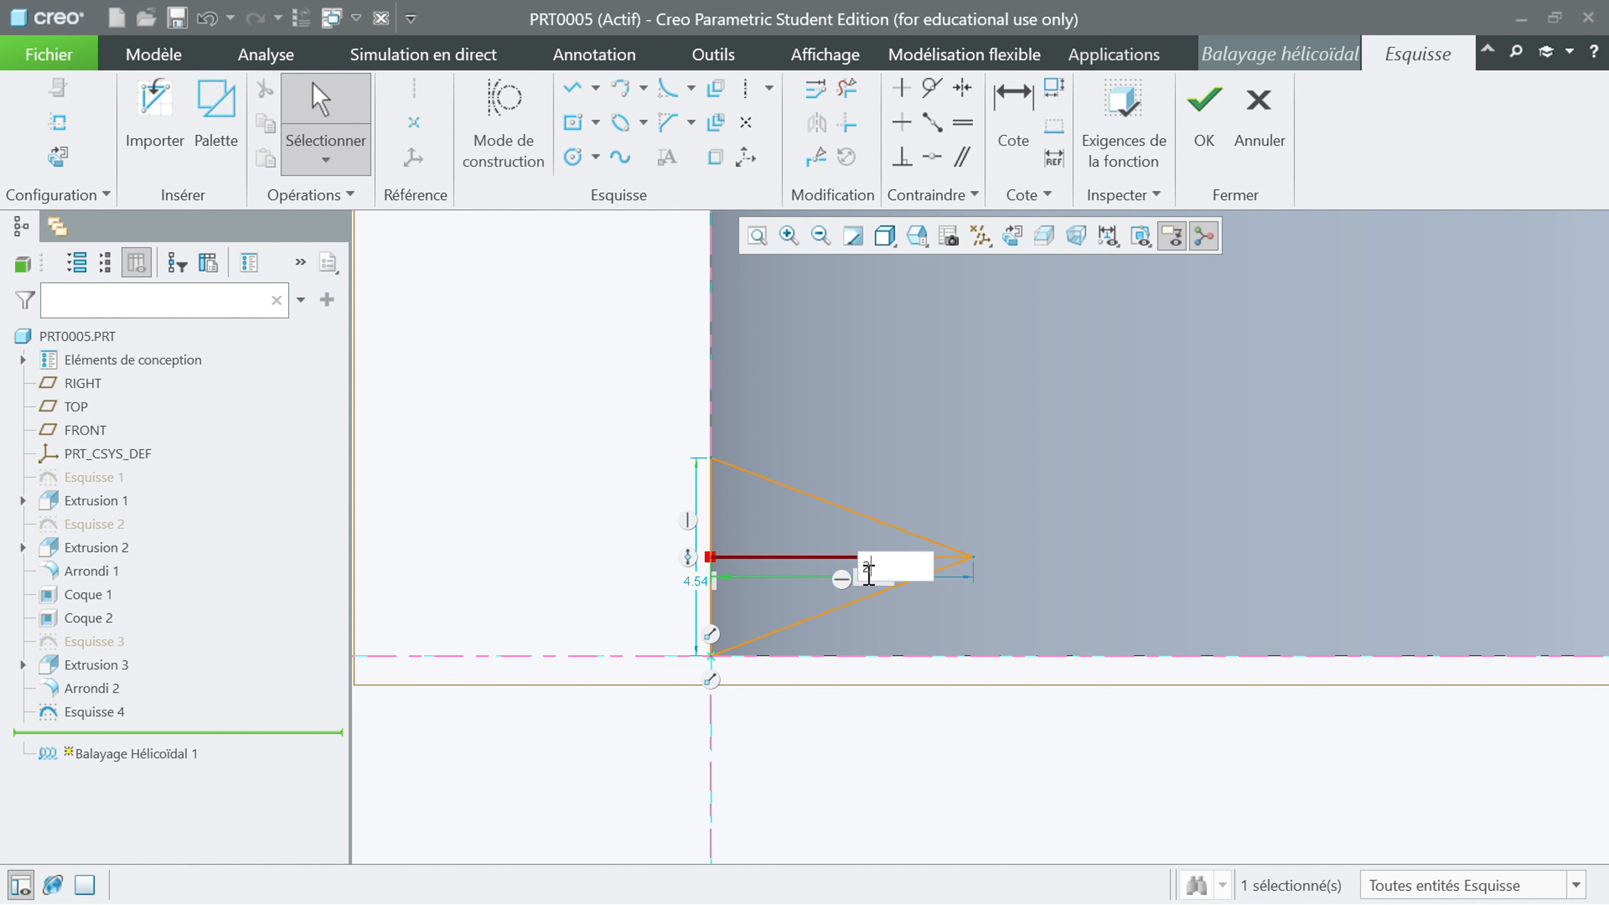
key("Return")
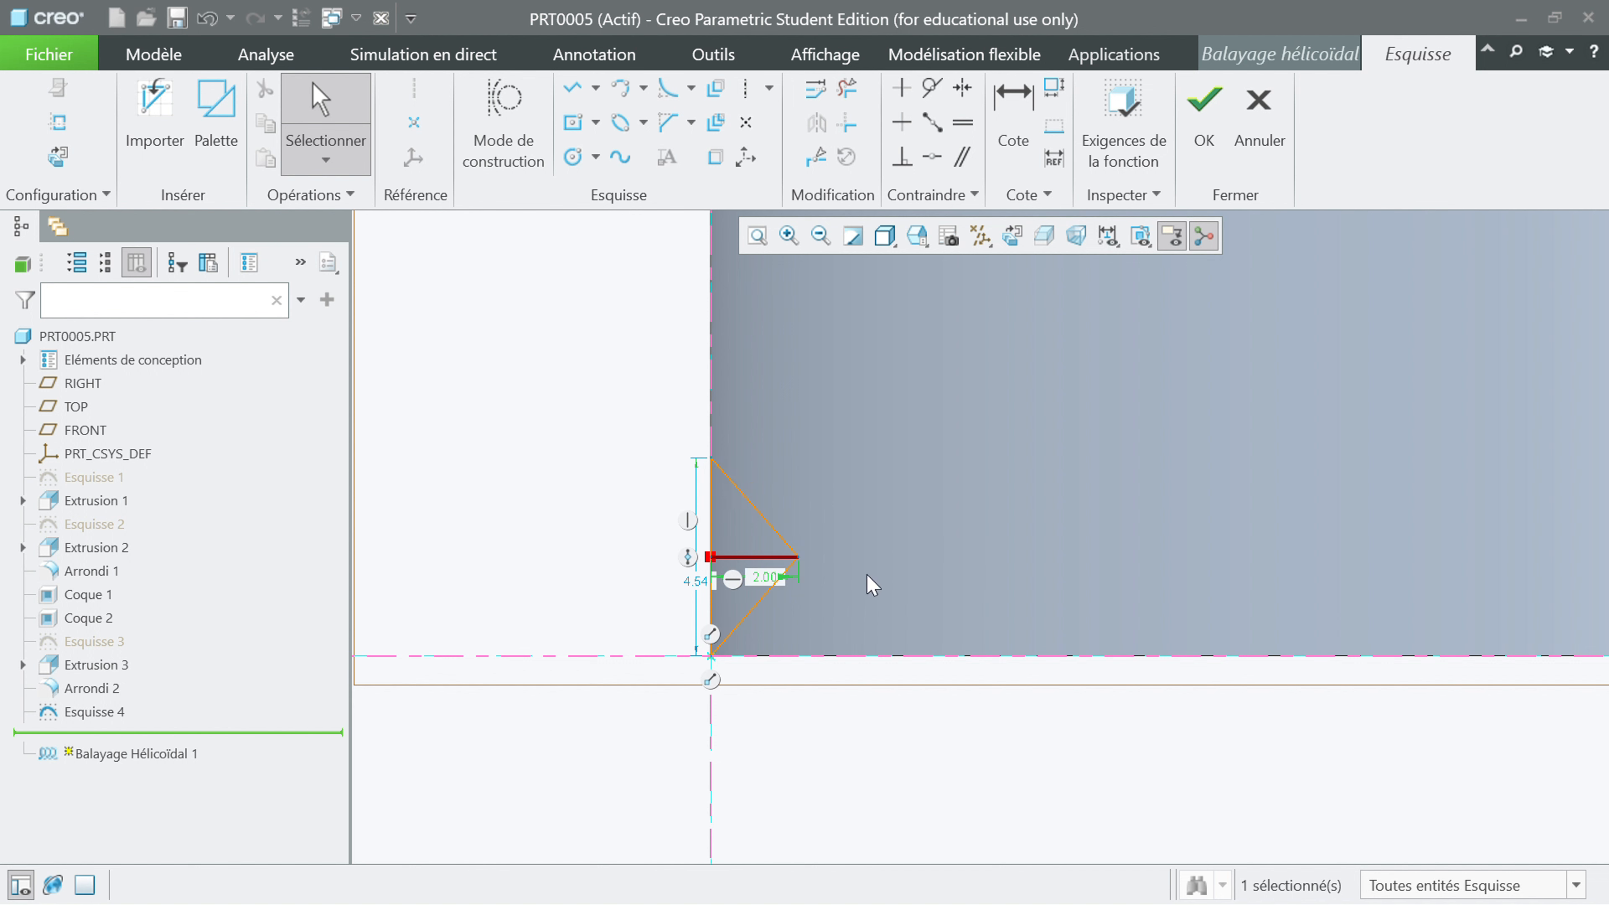
left_click(678, 578)
double_click(677, 574)
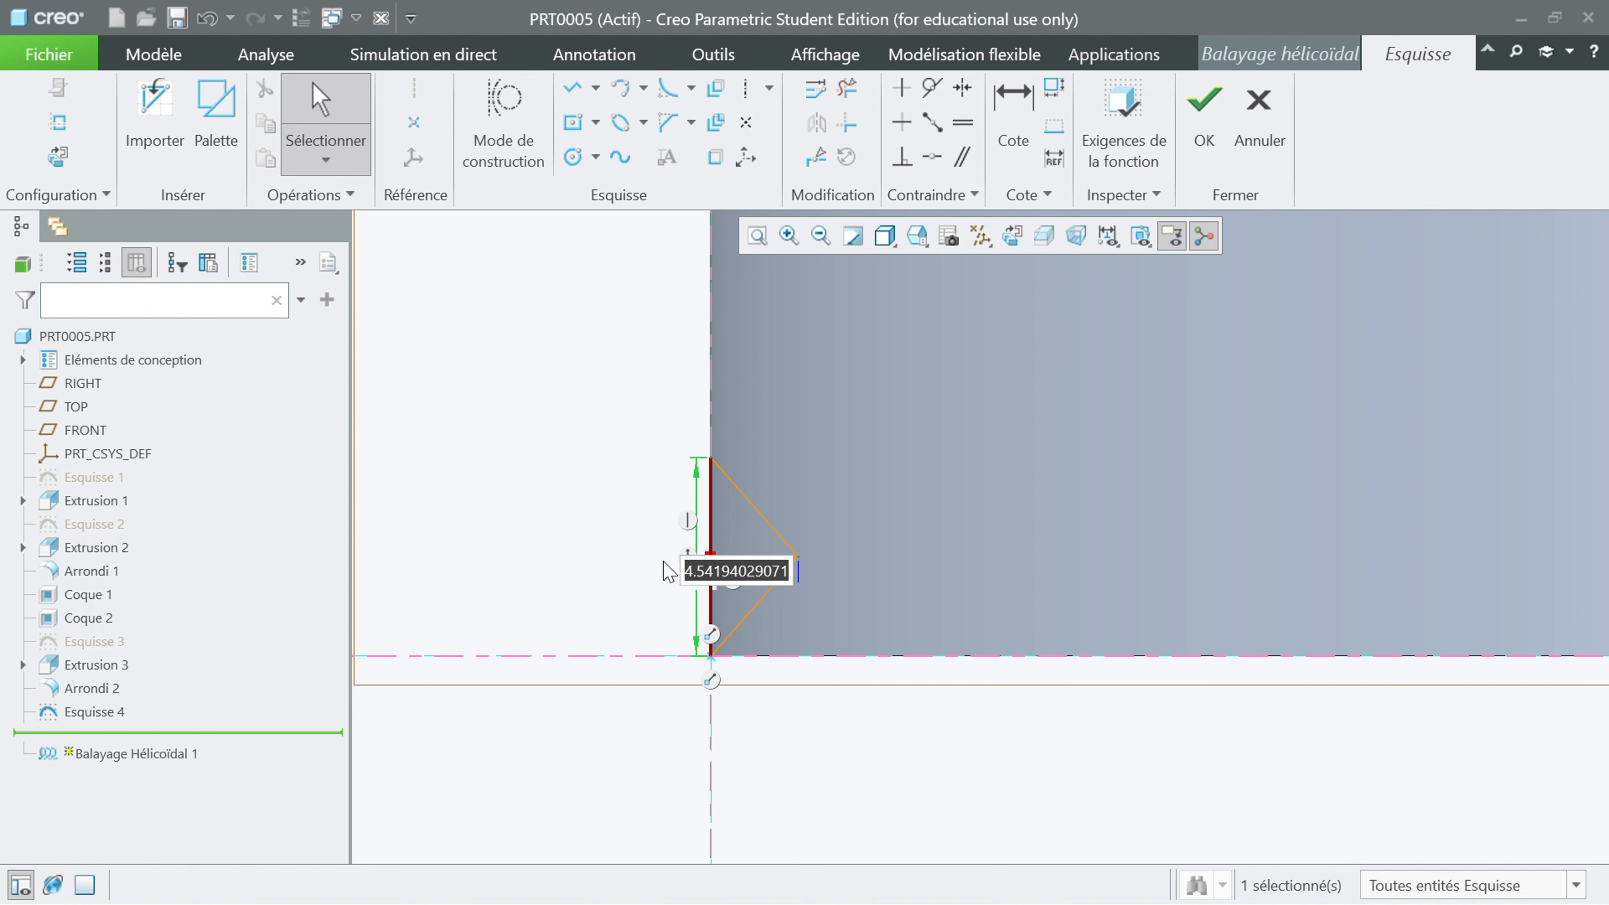
type("2")
key("Return")
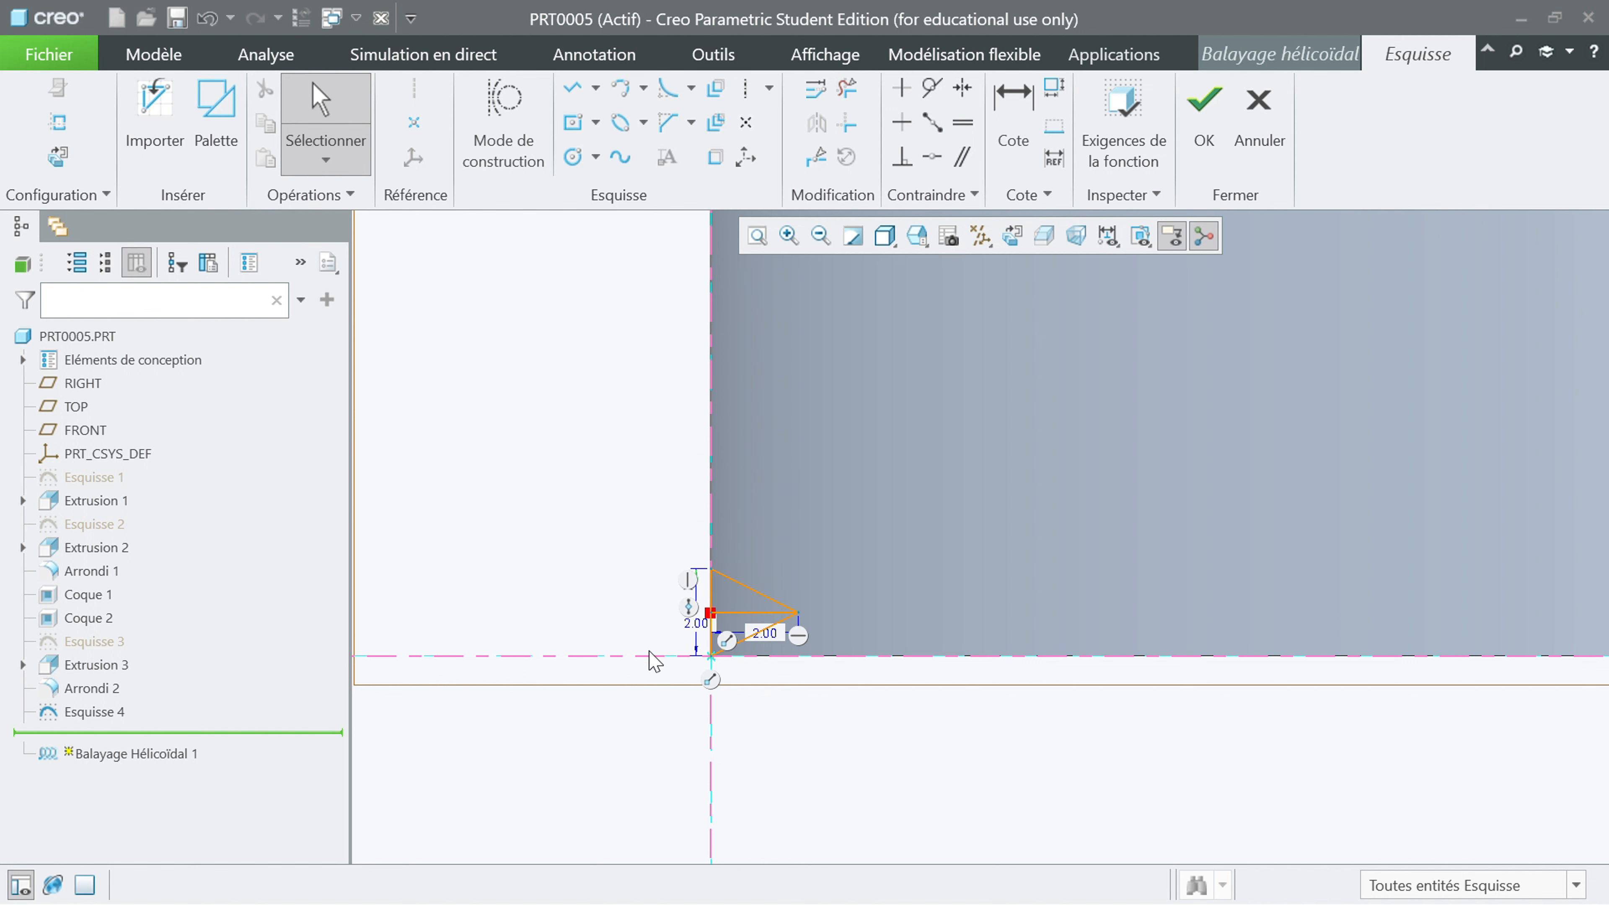
Step: Convert the triangle's horizontal middle line to construction geometry and finish the section sketch
scroll(697, 666, "up", 3)
scroll(607, 564, "up", 2)
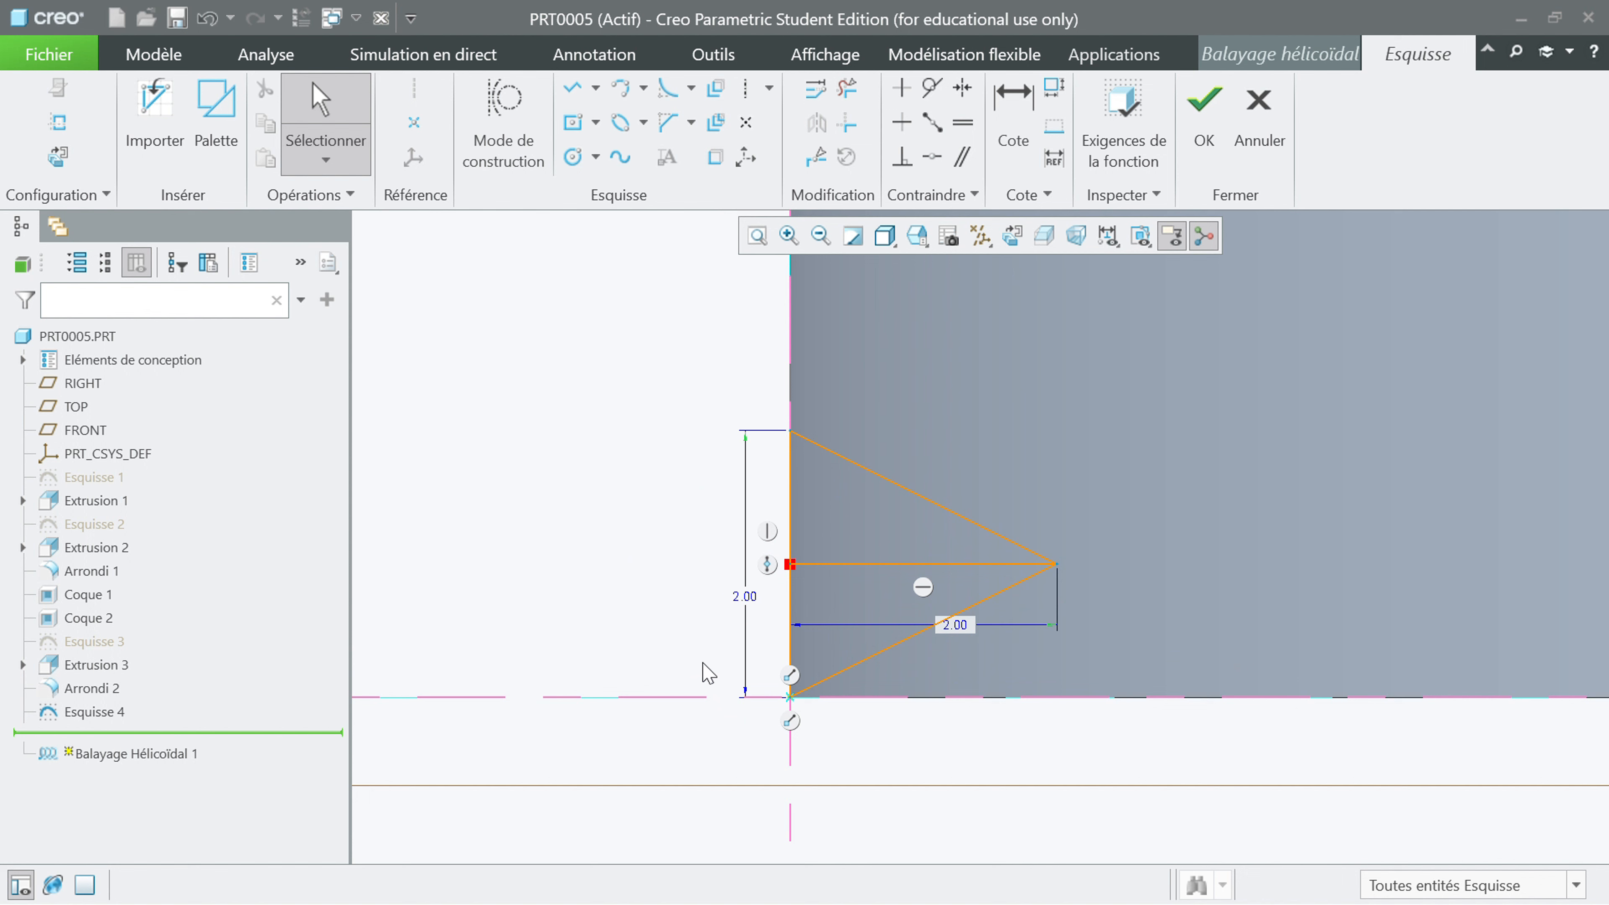
left_click(887, 564)
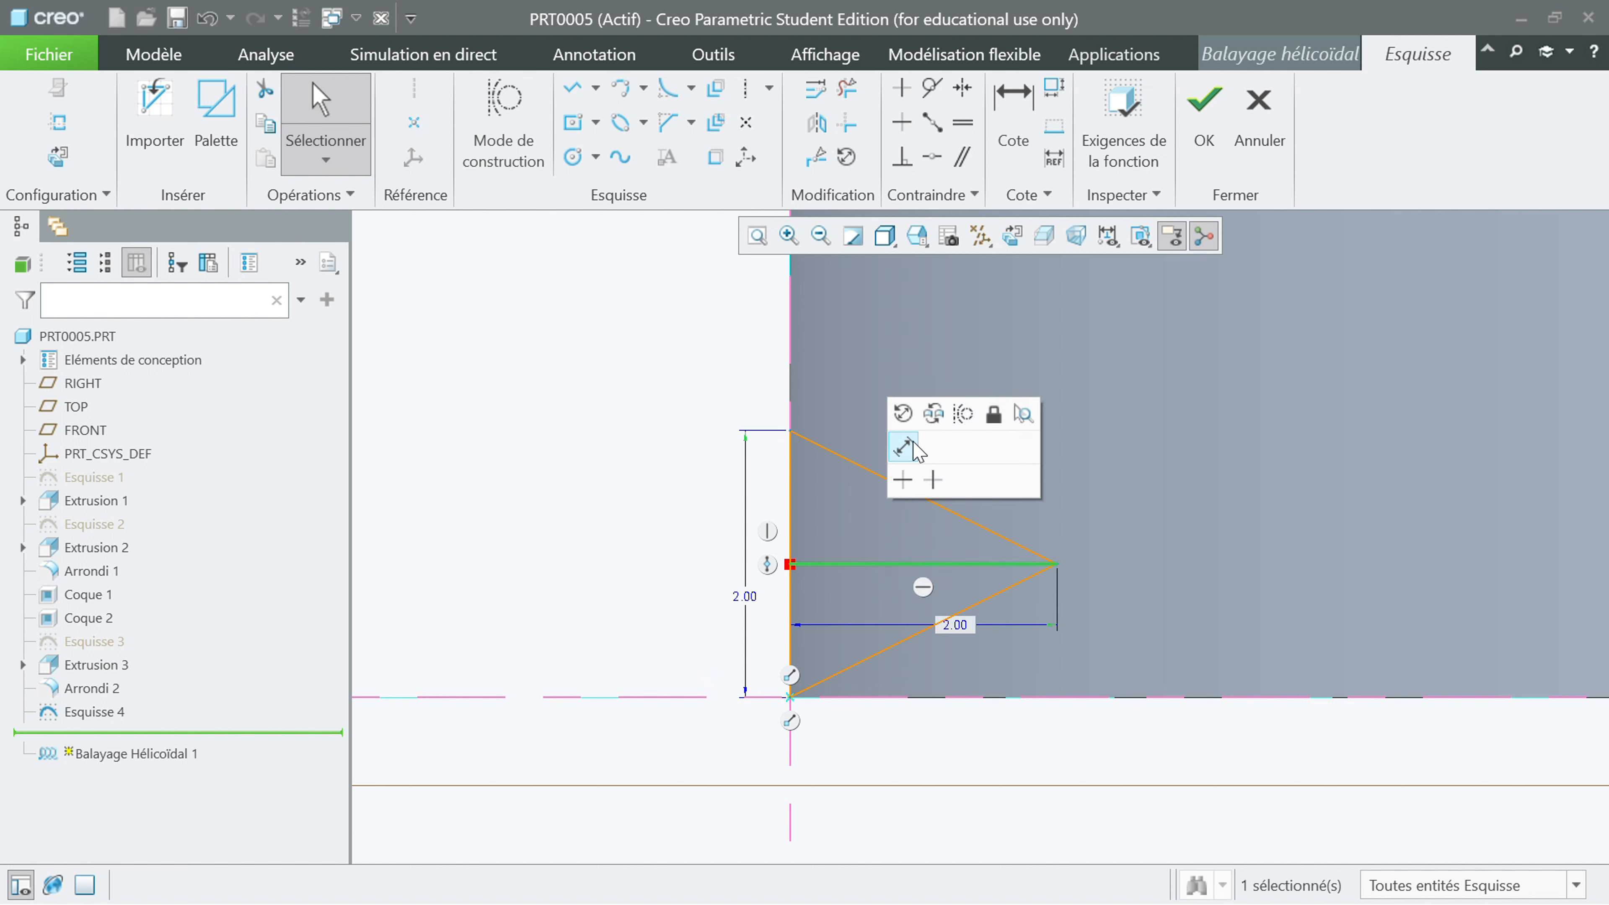
left_click(963, 416)
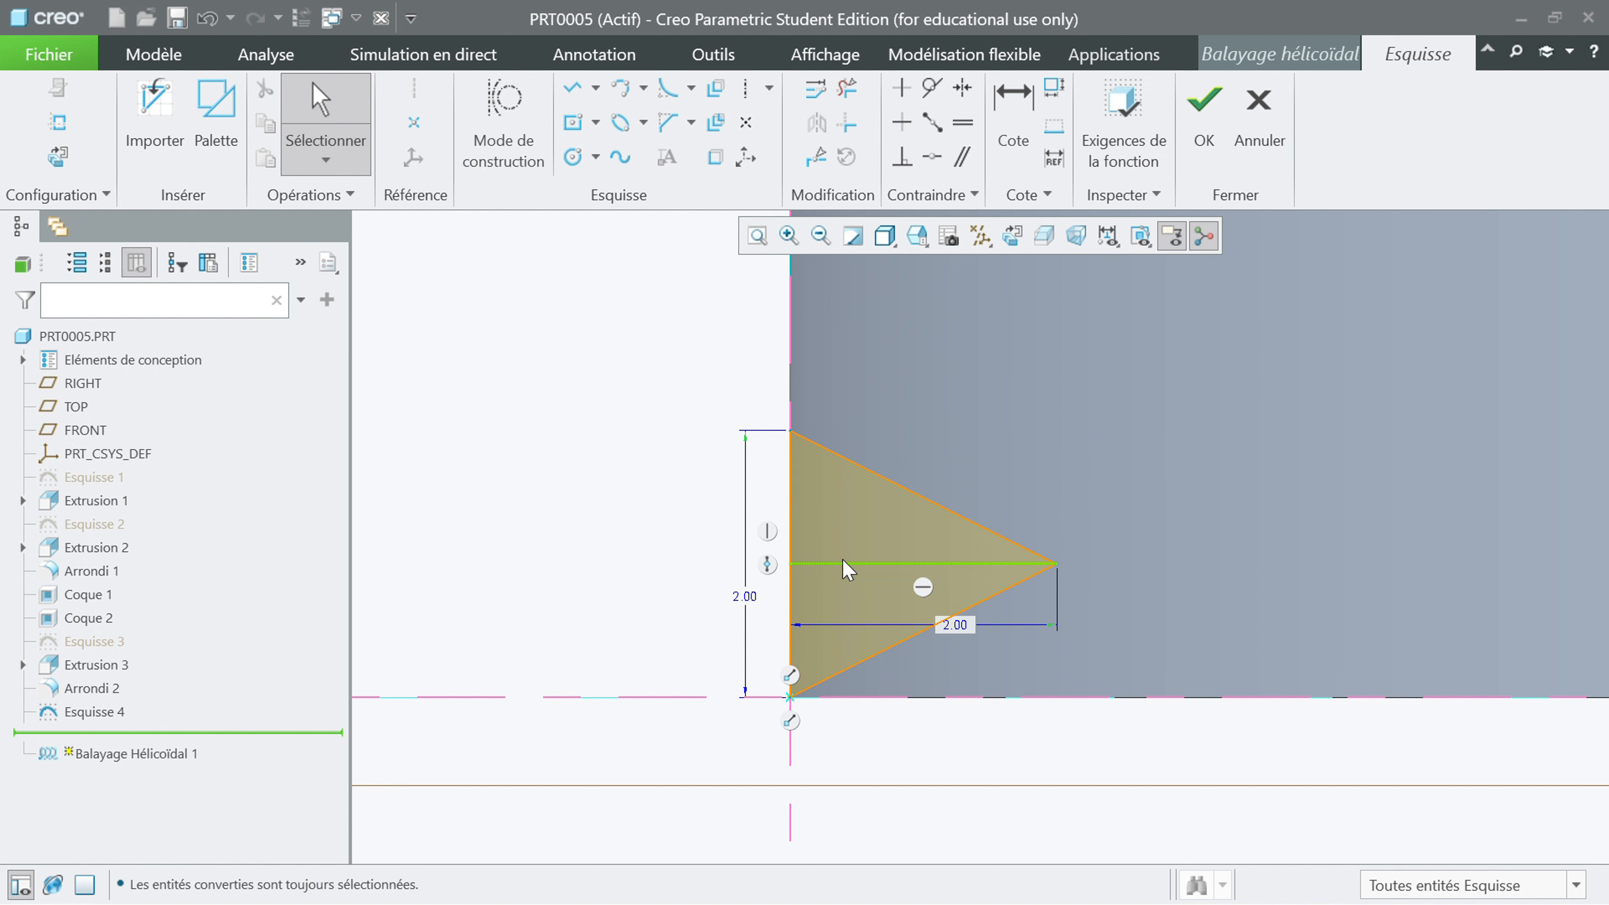
scroll(750, 653, "down", 2)
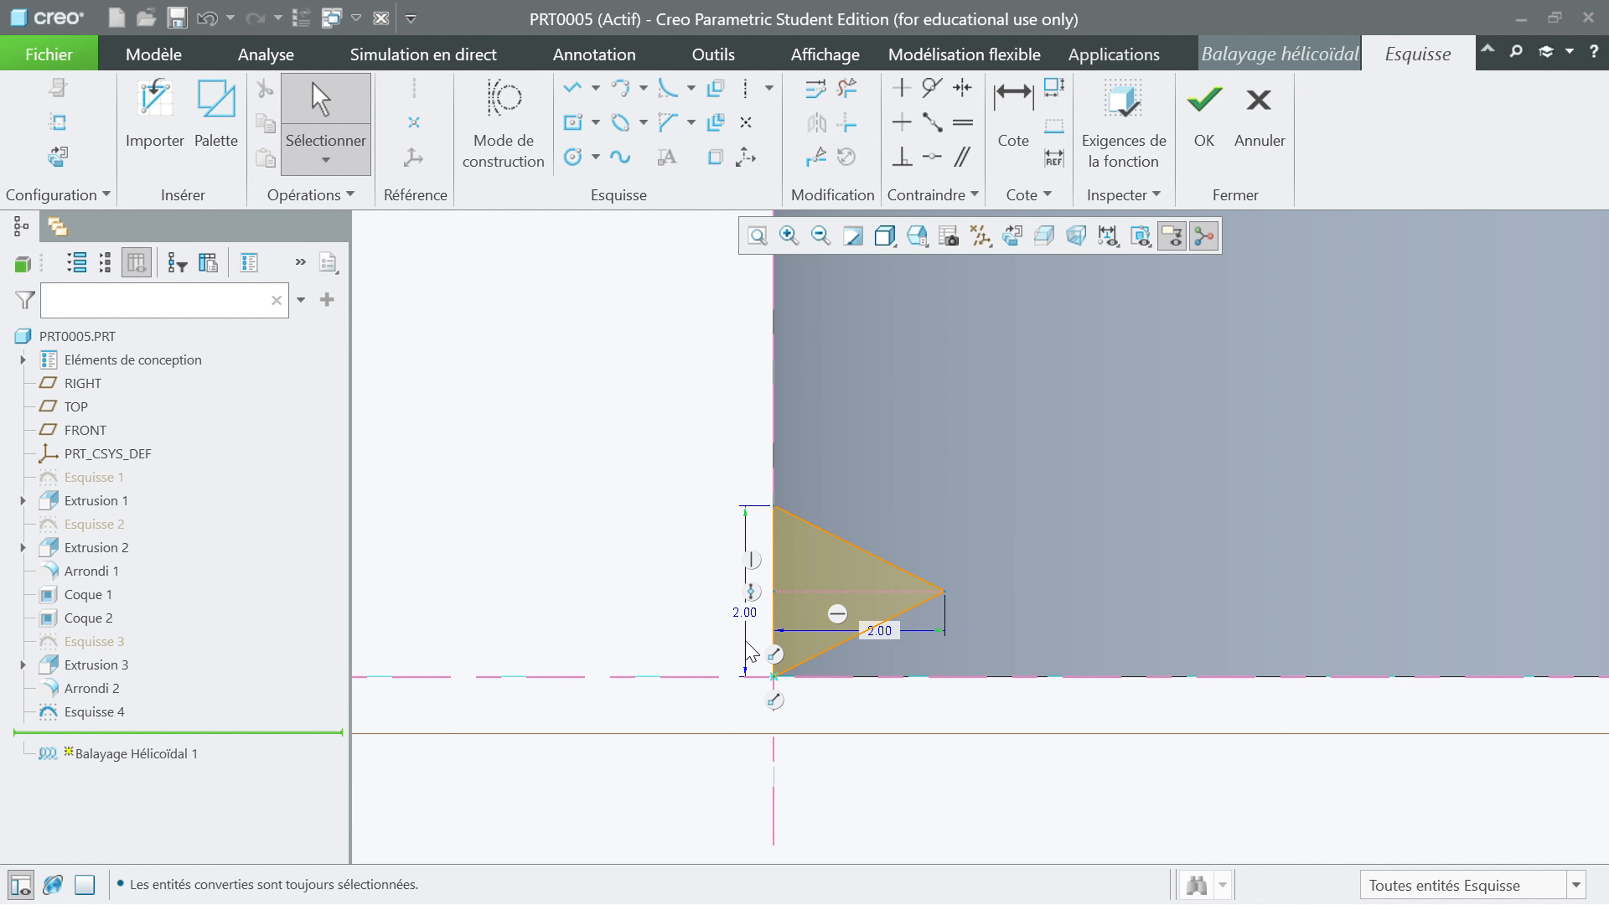
left_click(1204, 120)
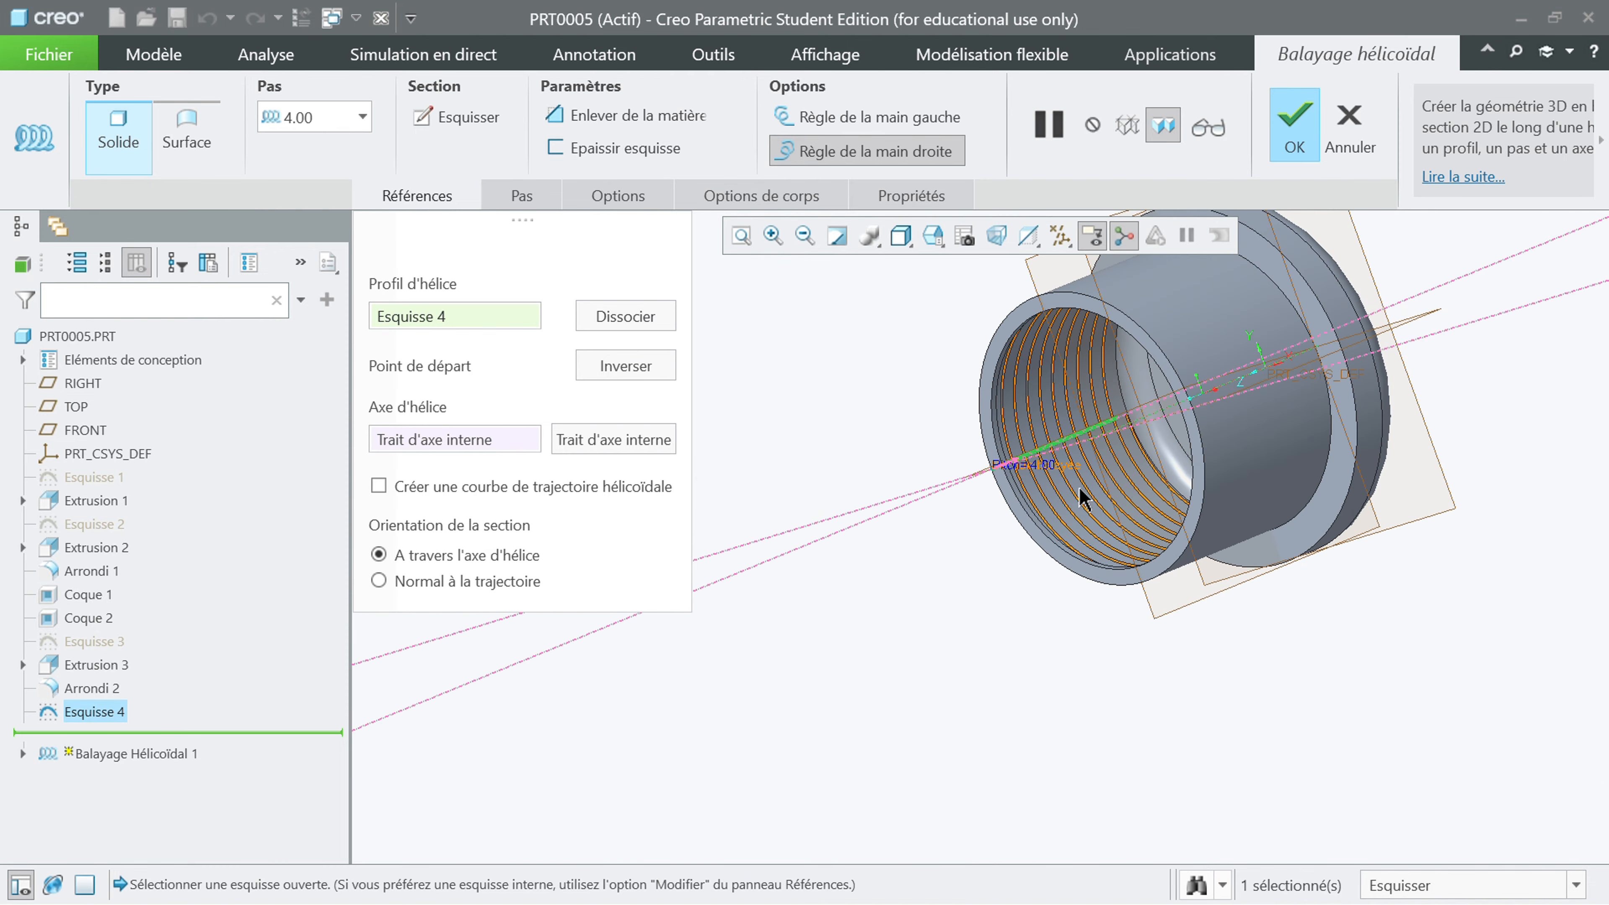
Step: Set the helical sweep to remove material so that it cuts the thread into the body
middle_click_drag(1079, 487, 1161, 467)
scroll(1061, 450, "down", 2)
scroll(1065, 438, "down", 2)
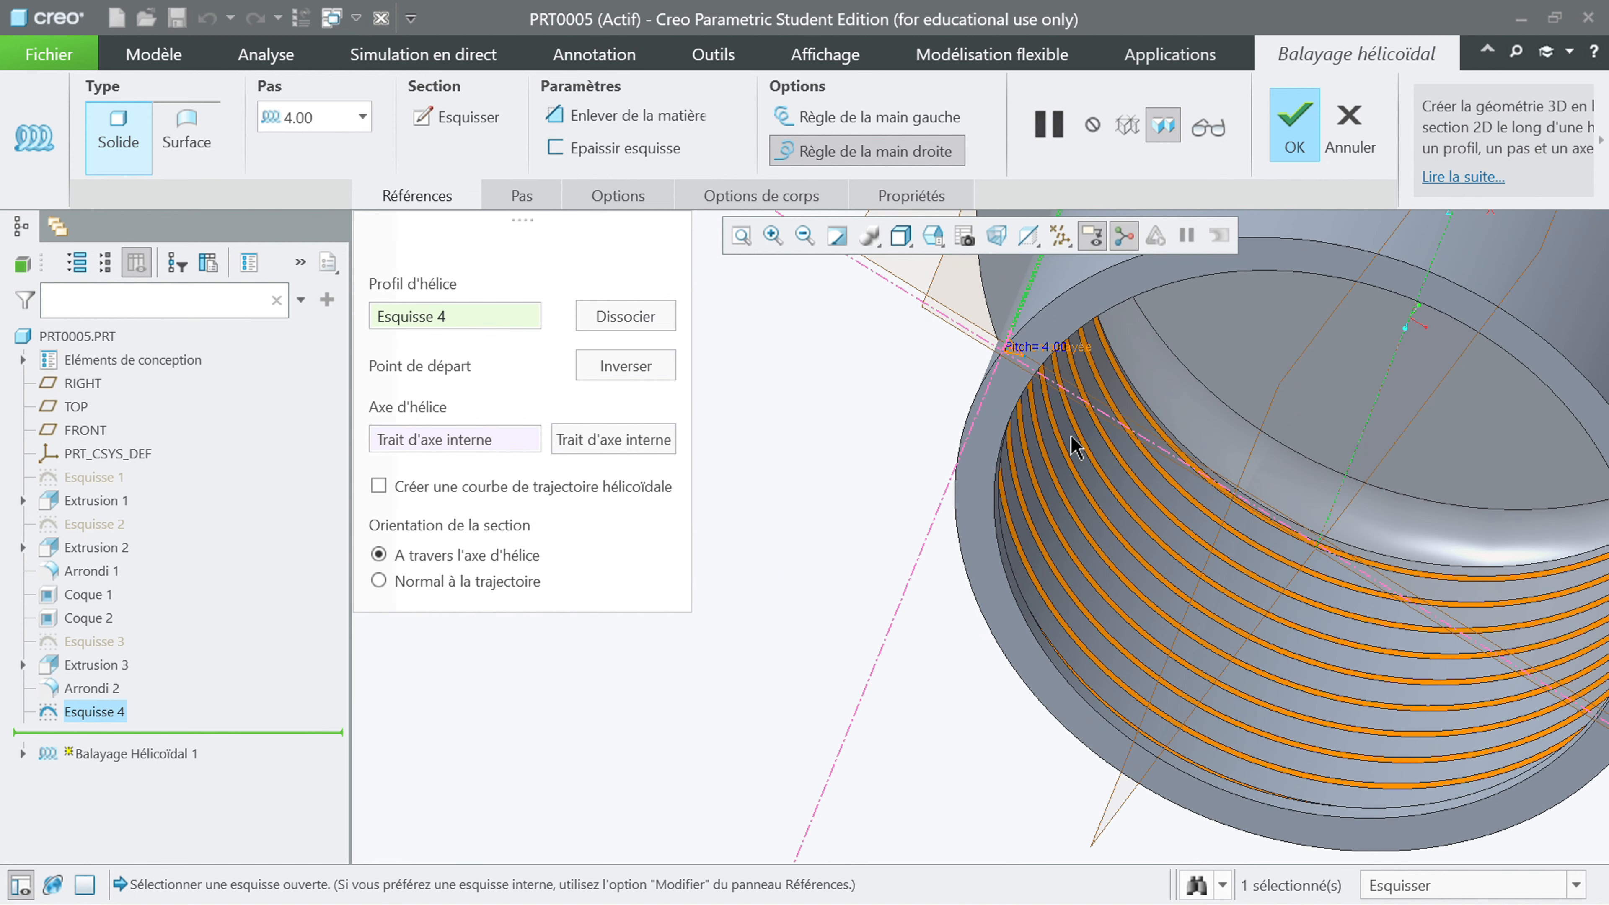
scroll(1067, 387, "up", 3)
scroll(1047, 407, "down", 2)
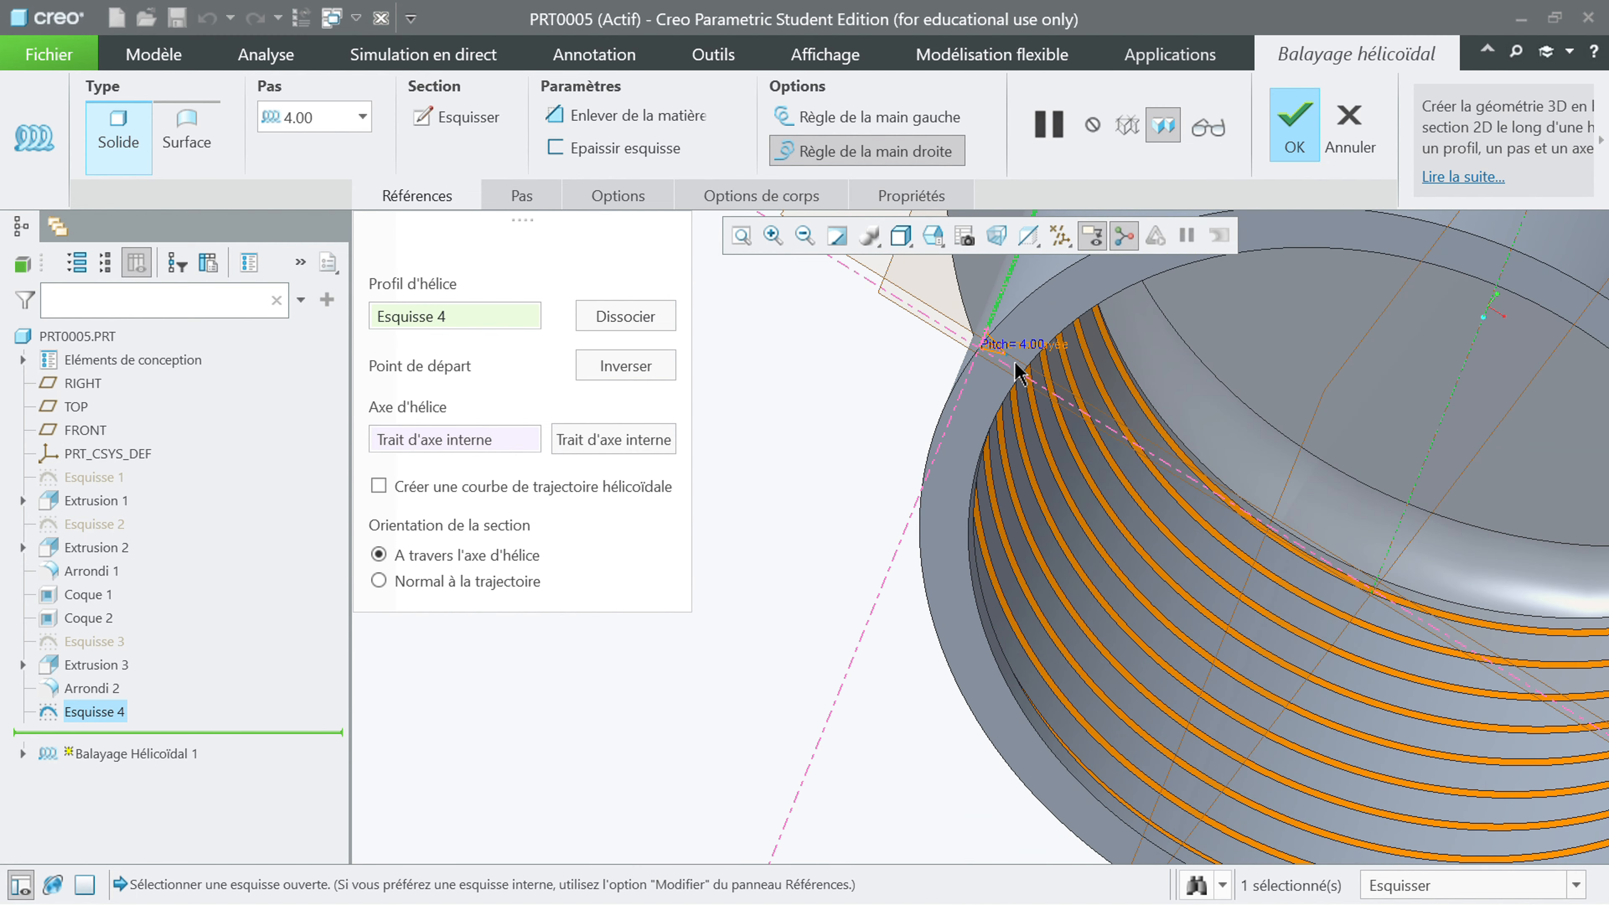
left_click(659, 116)
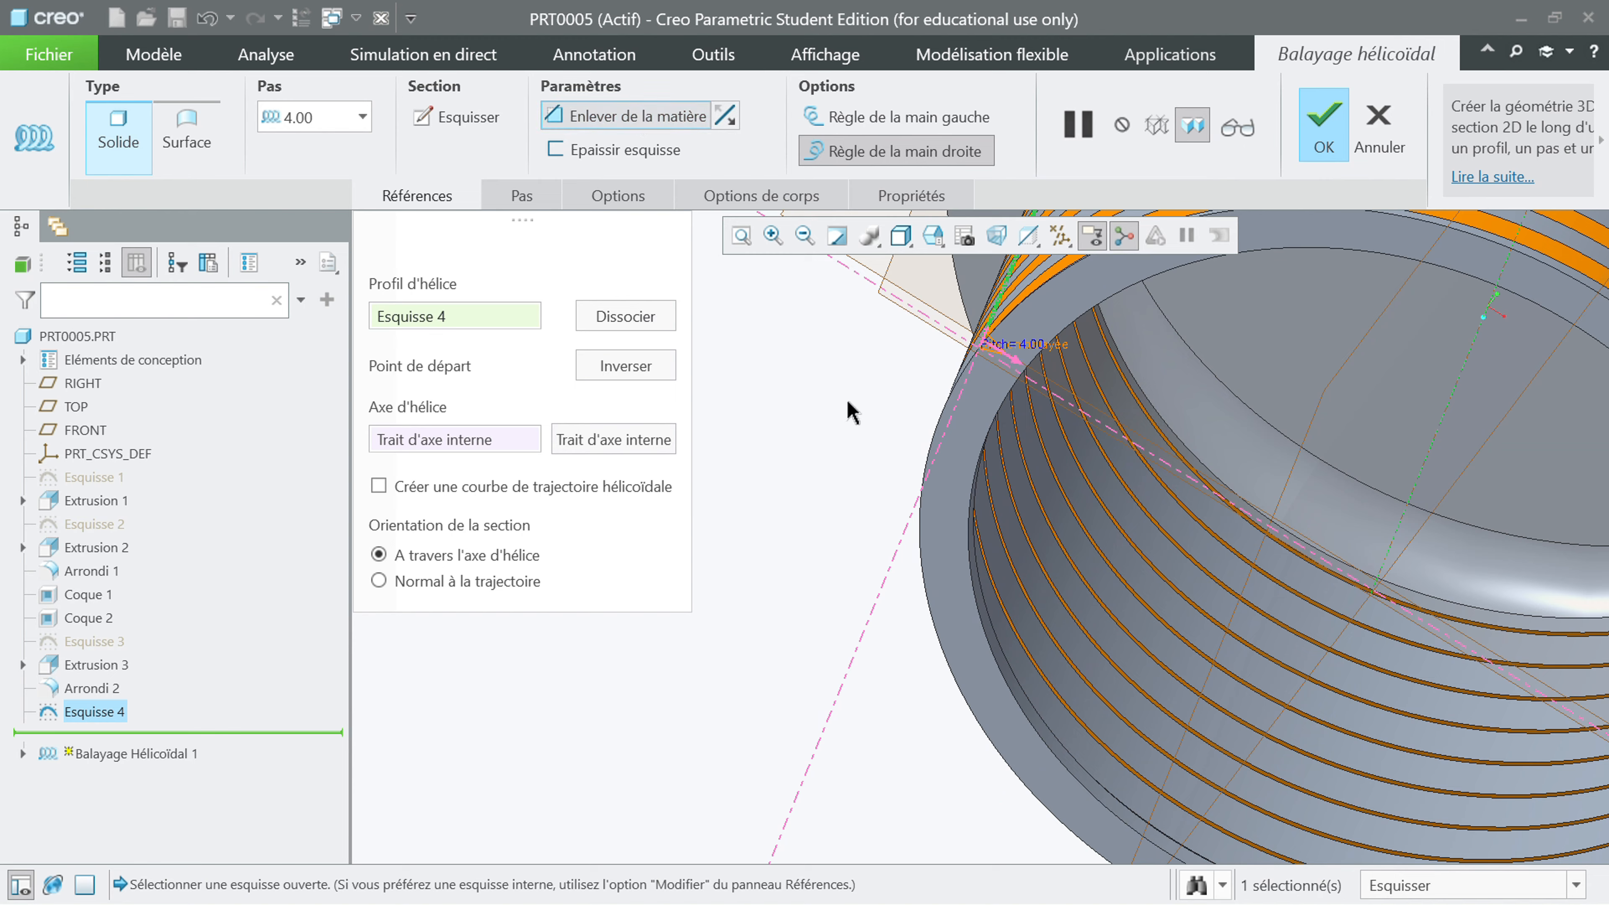
Step: Reopen the helical sweep's section sketch and set the triangle's depth to 1
scroll(855, 419, "up", 3)
middle_click_drag(1025, 352, 945, 381)
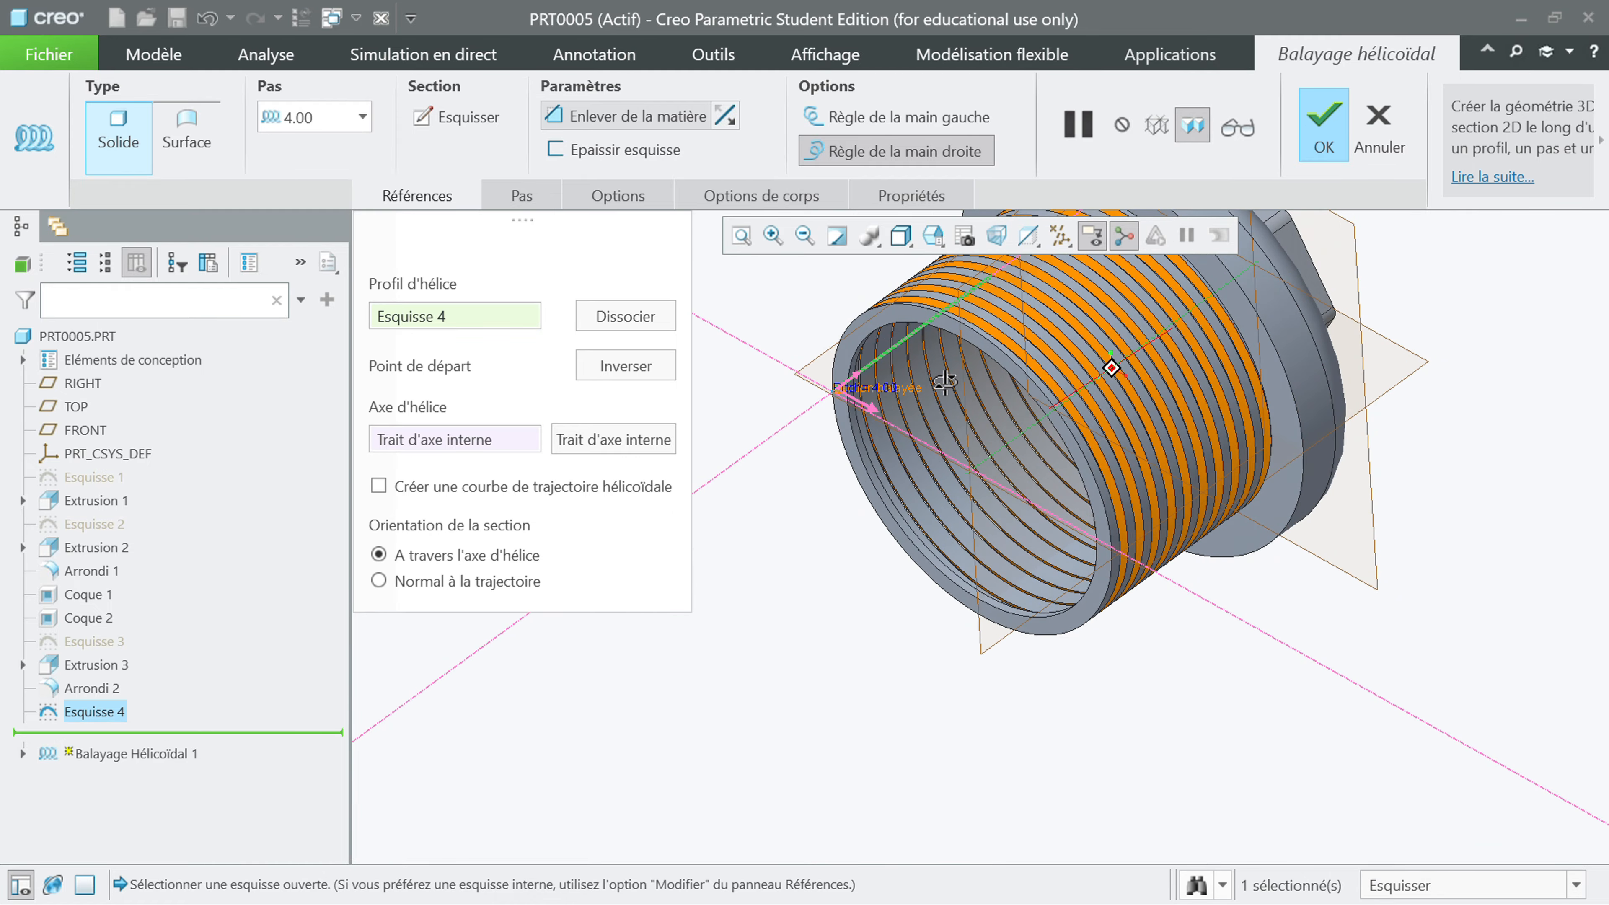
scroll(1047, 338, "down", 3)
middle_click_drag(1078, 363, 1001, 320)
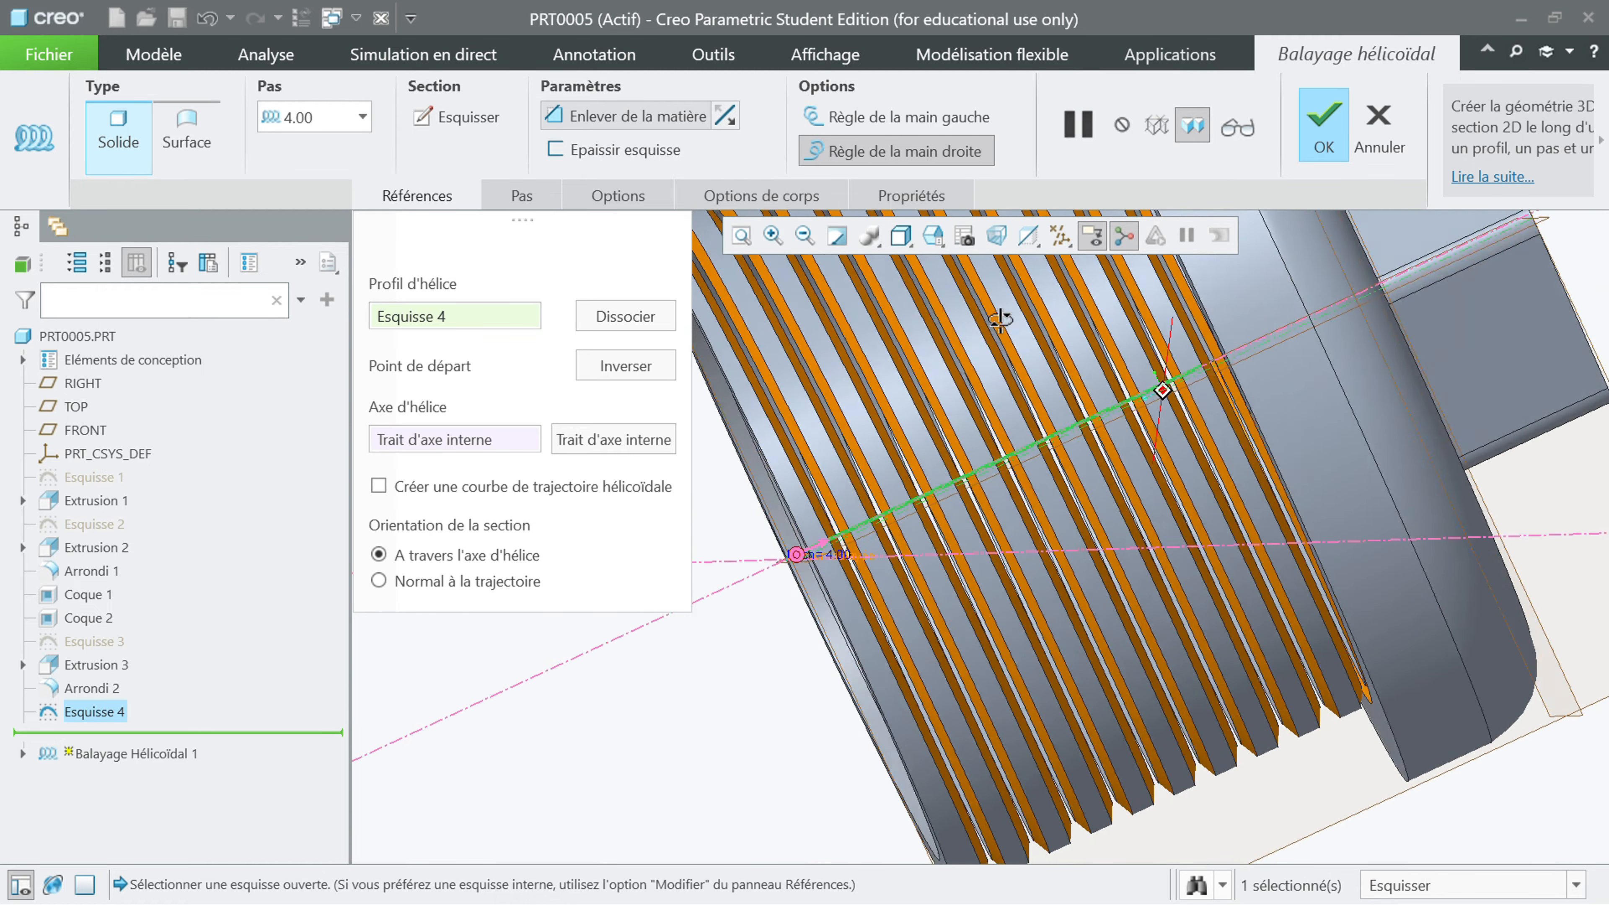
scroll(1000, 320, "up", 5)
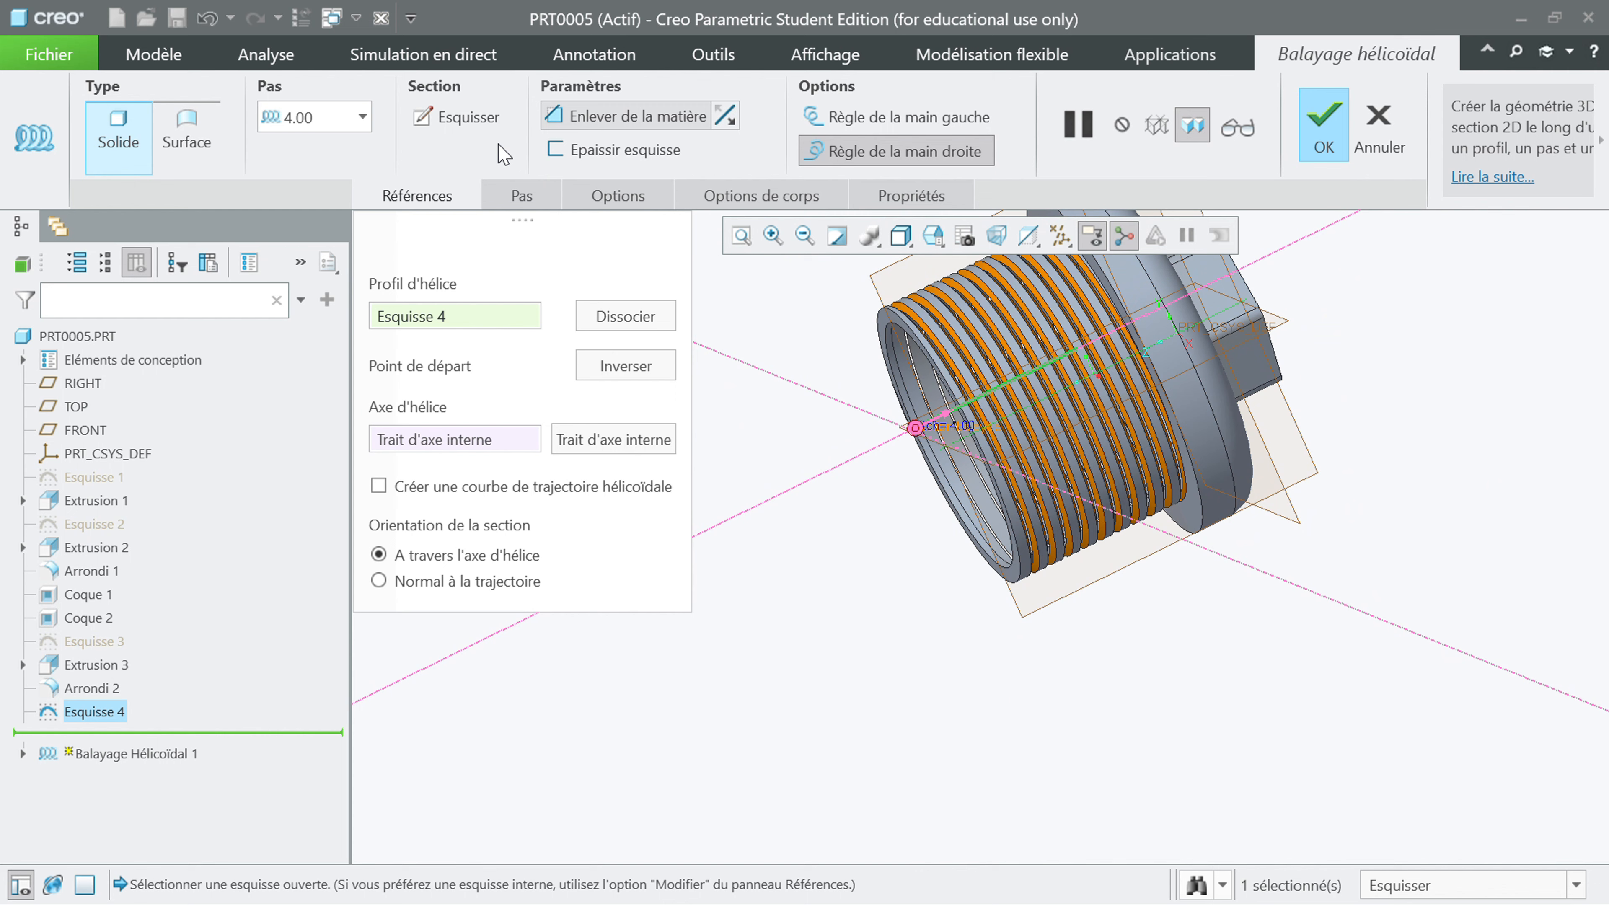
left_click(458, 114)
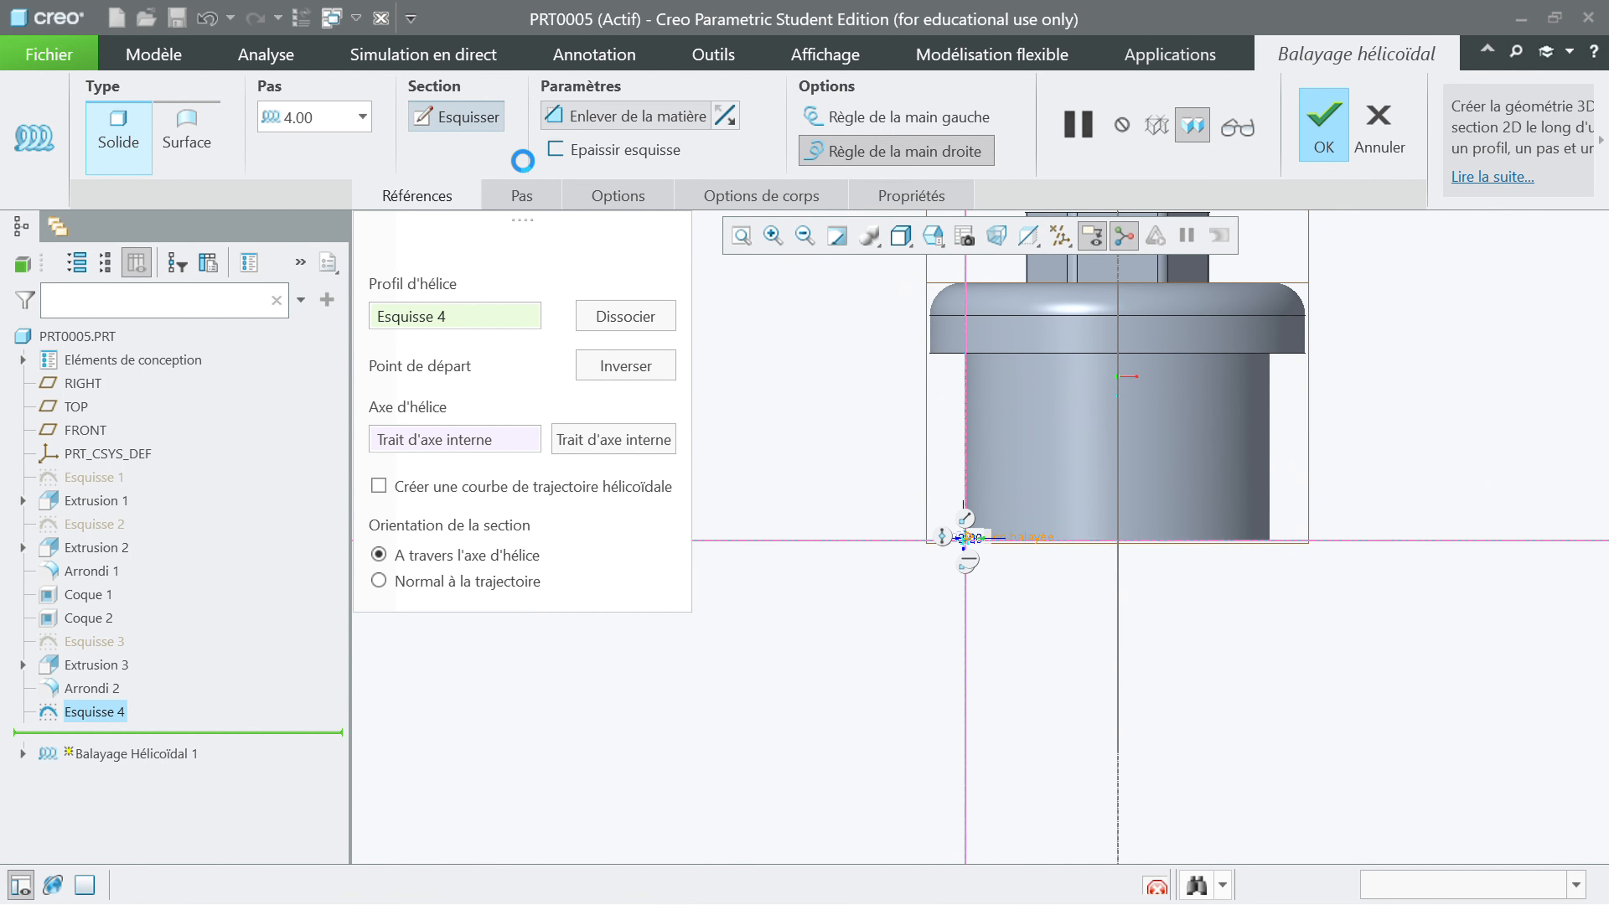
scroll(980, 542, "down", 8)
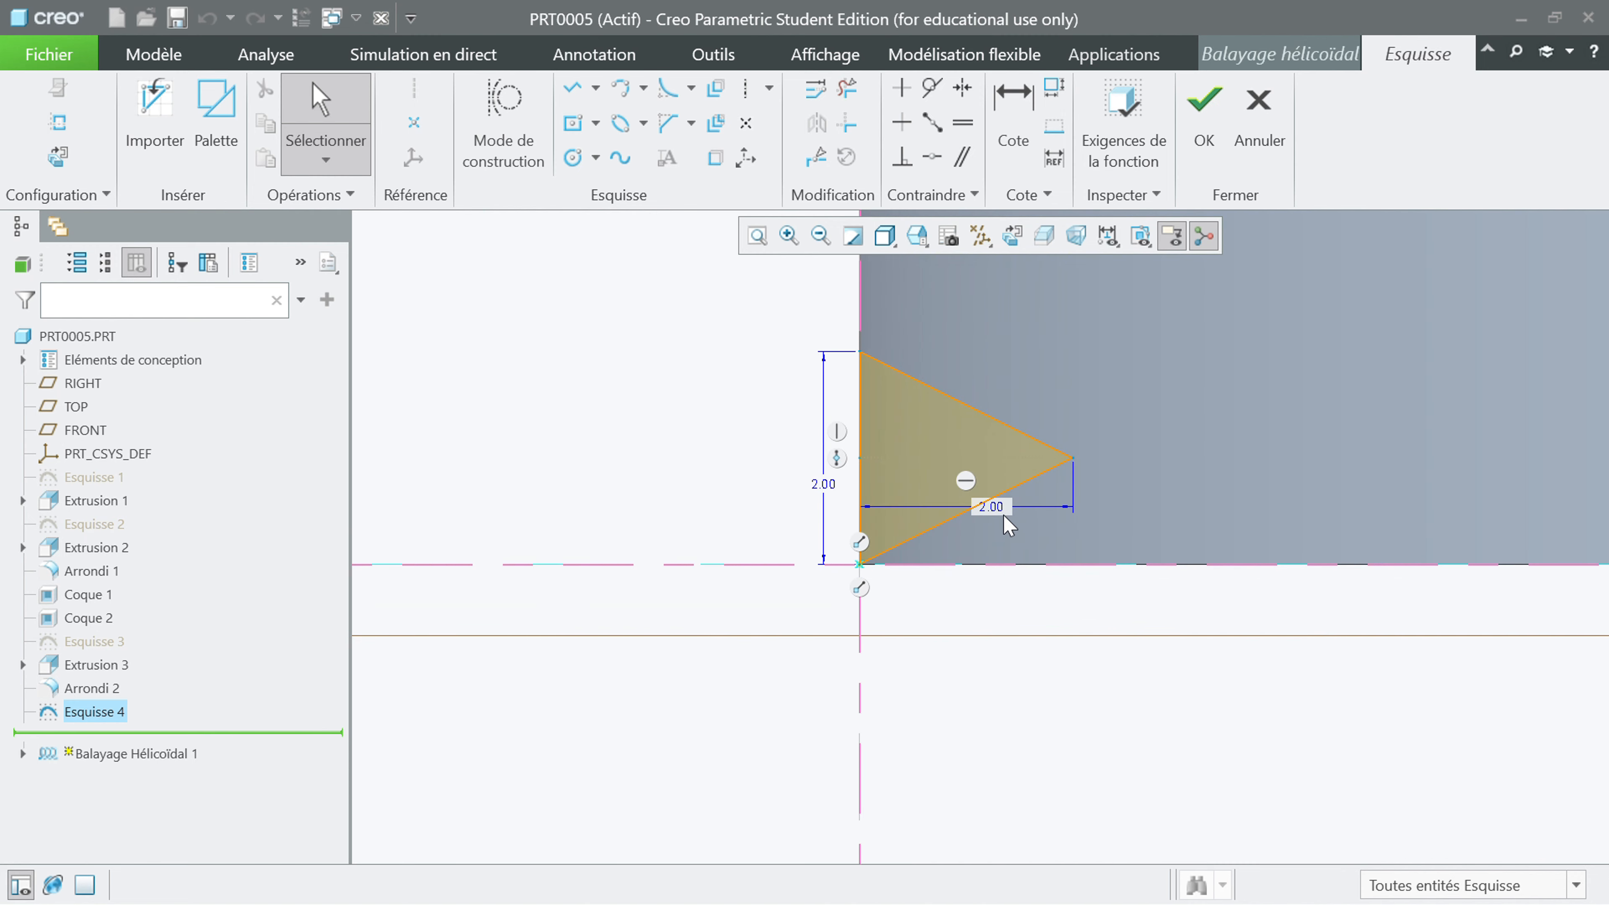
double_click(1000, 511)
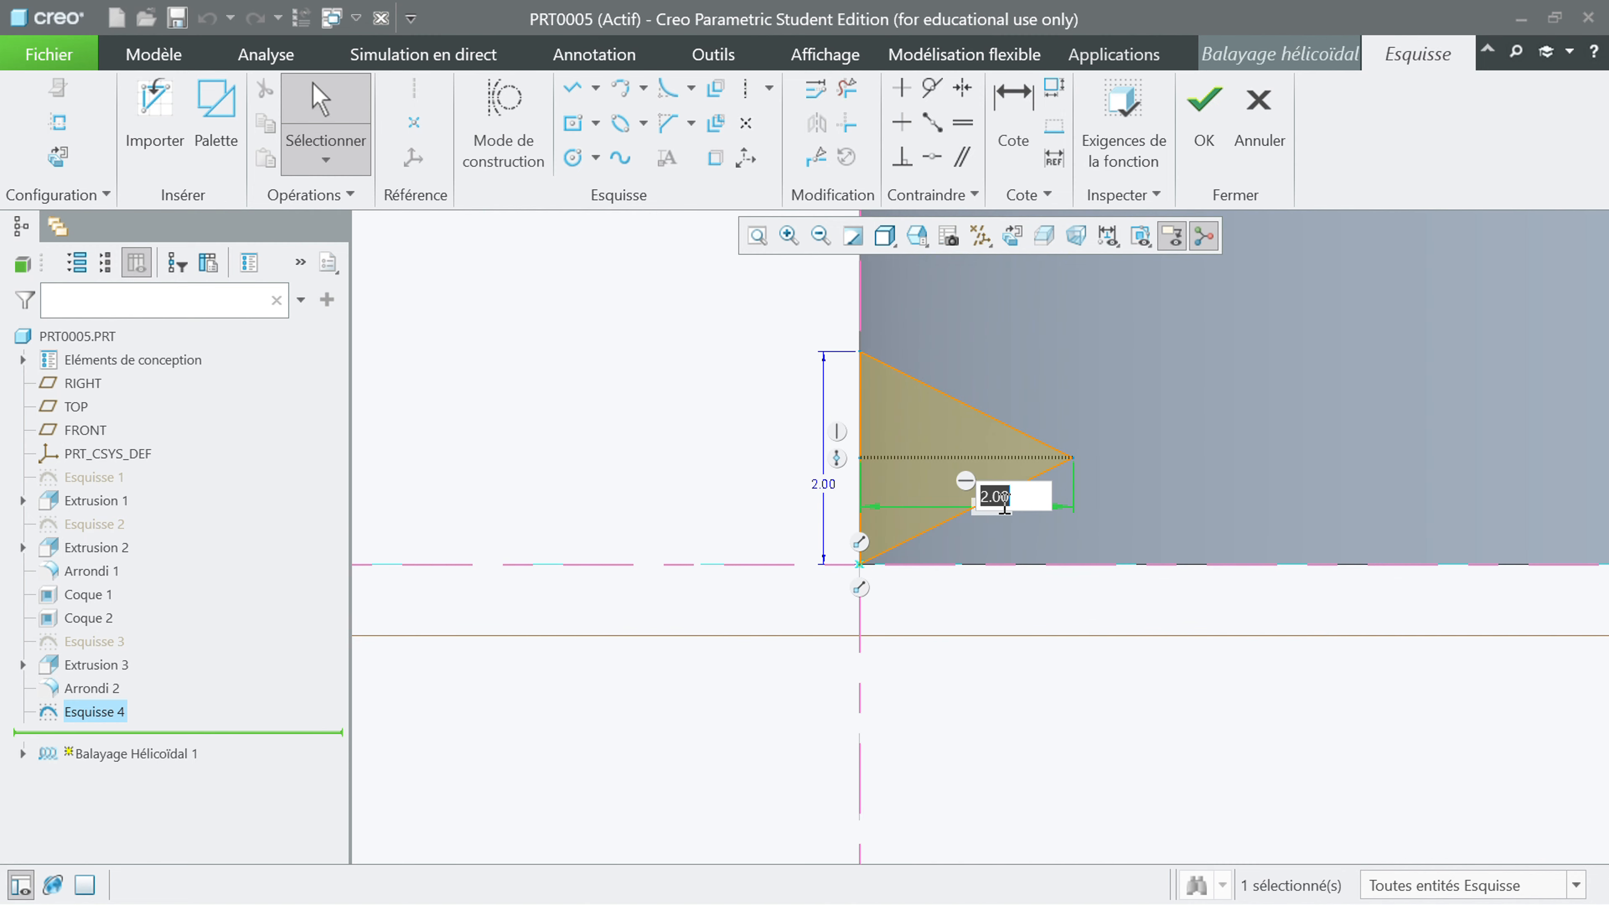
type("1")
key("Return")
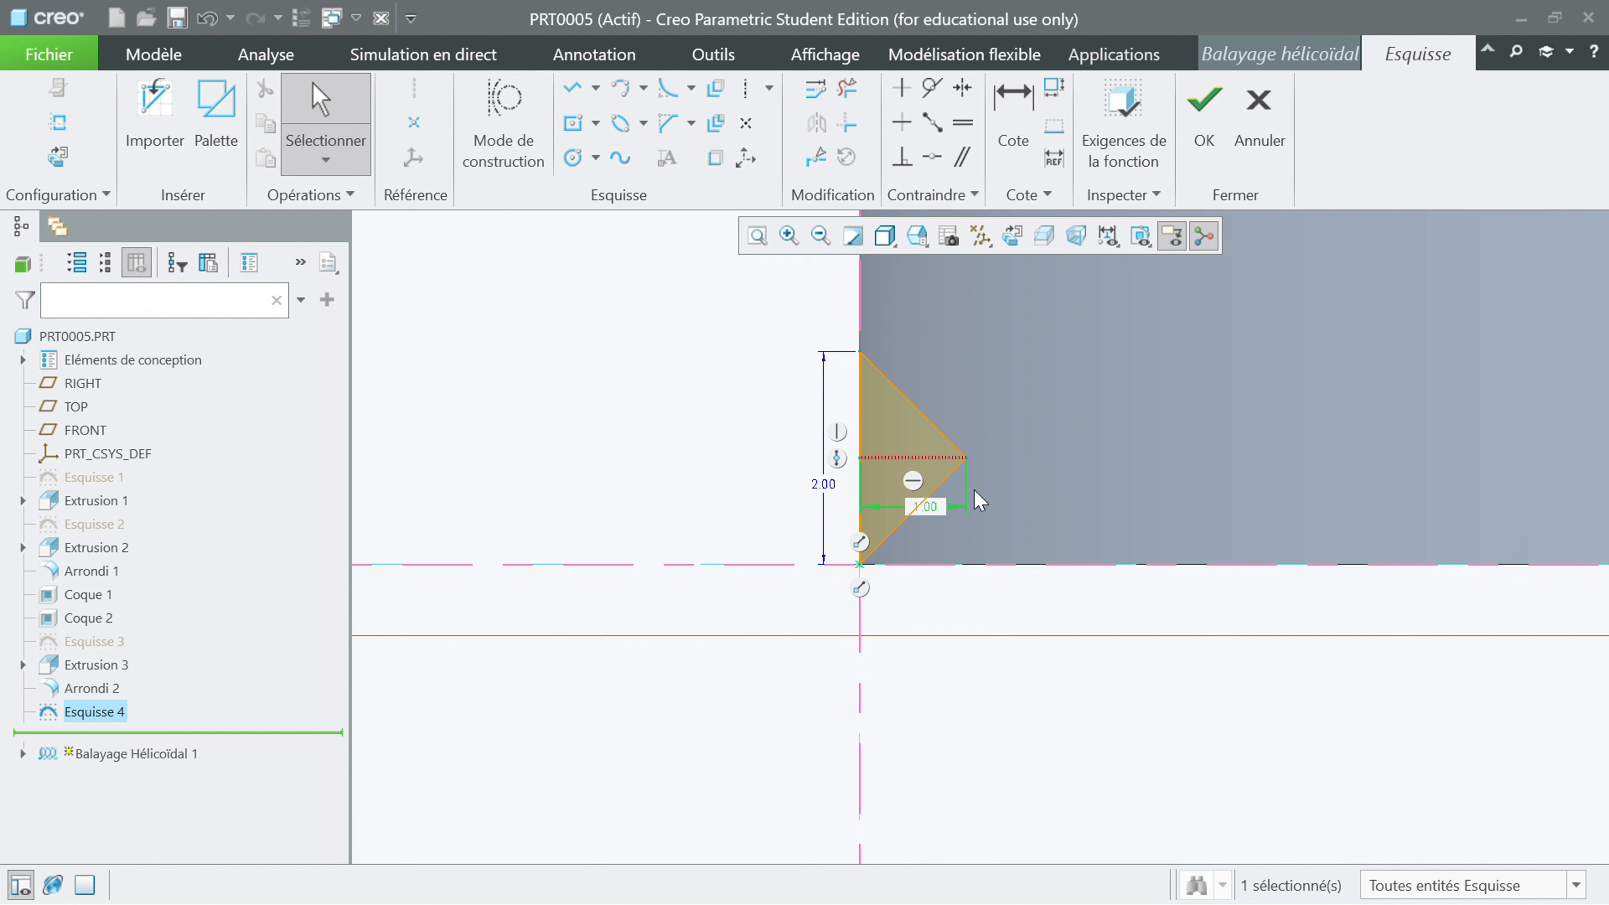
Step: Set the length of the triangle's vertical side to 1 and finish the section sketch
double_click(824, 488)
type("1")
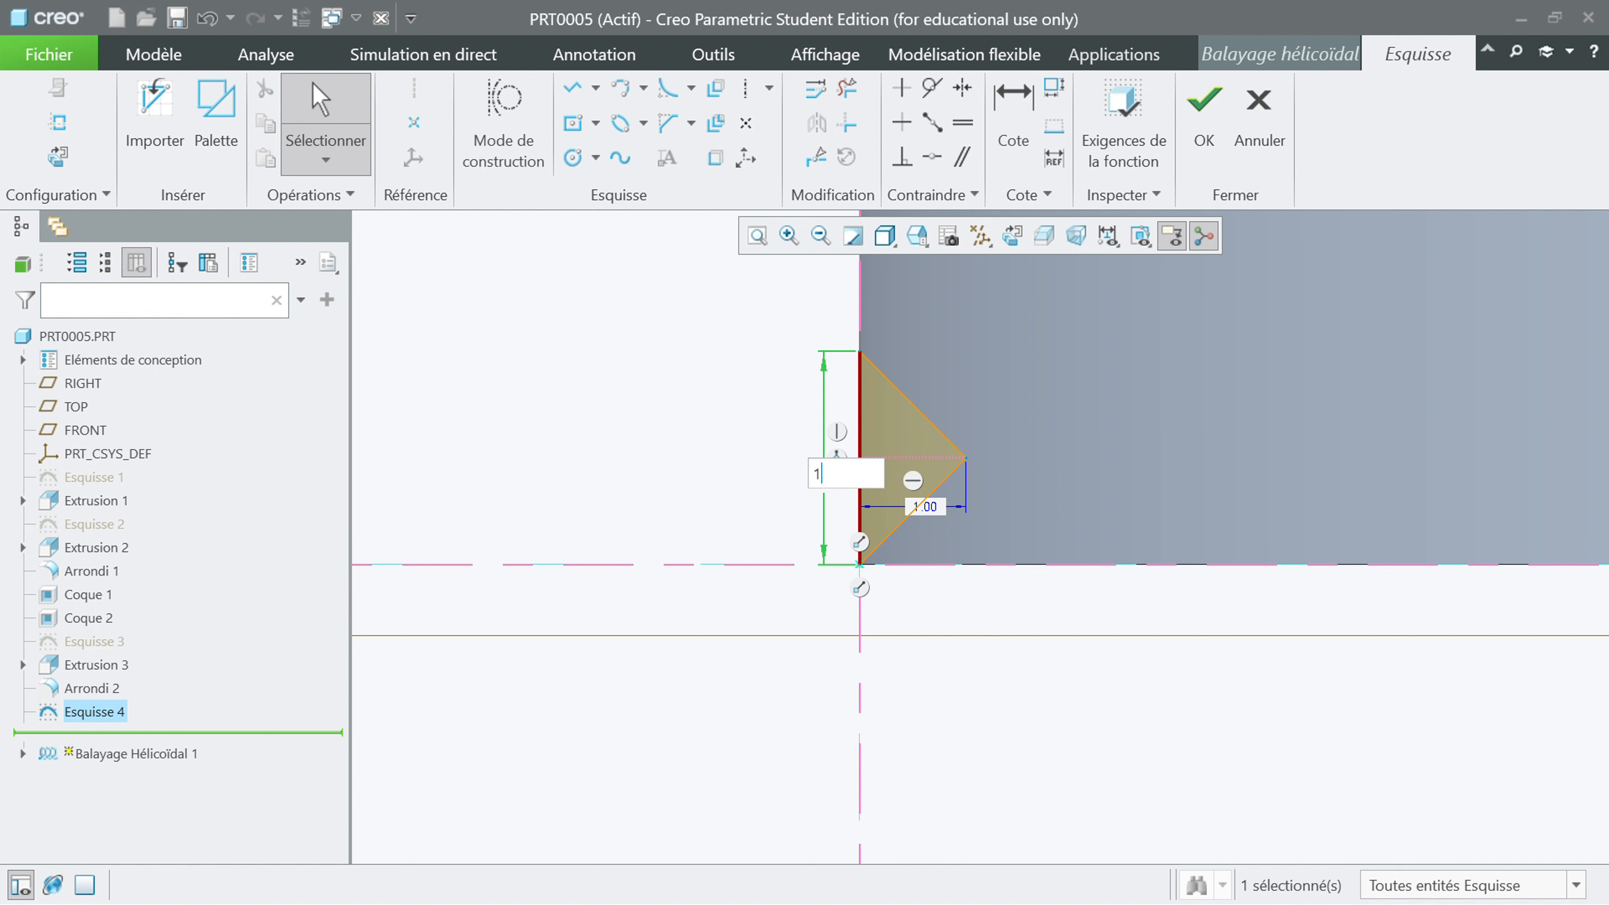
key("Return")
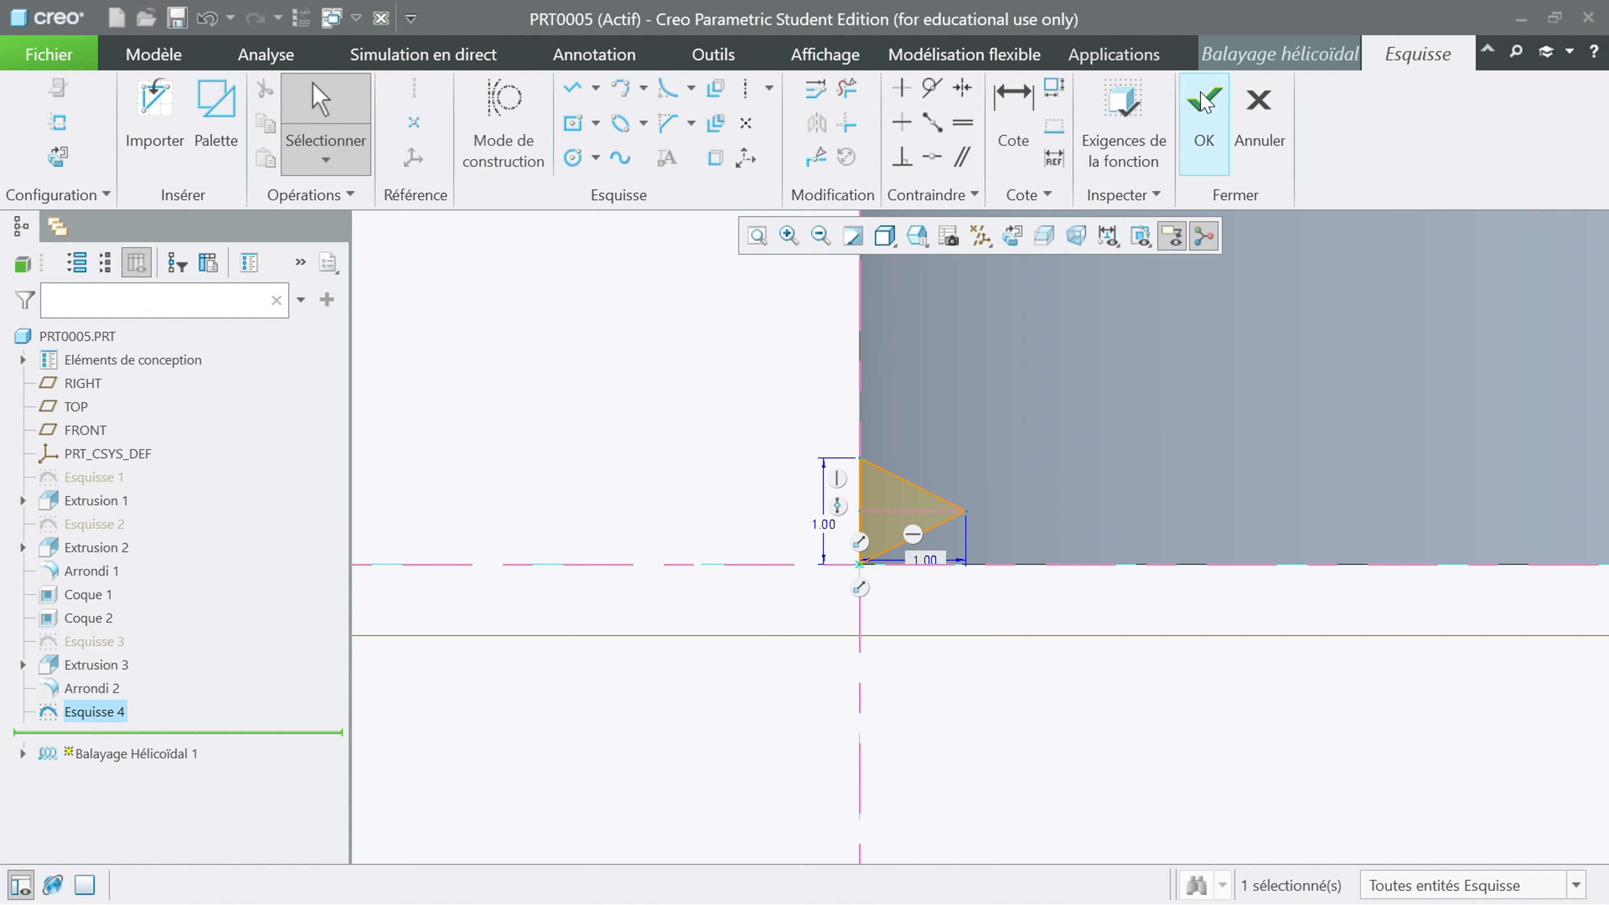
left_click(1203, 108)
Step: Examine the thread preview on the plug's body from several angles and at close range
scroll(1092, 570, "up", 6)
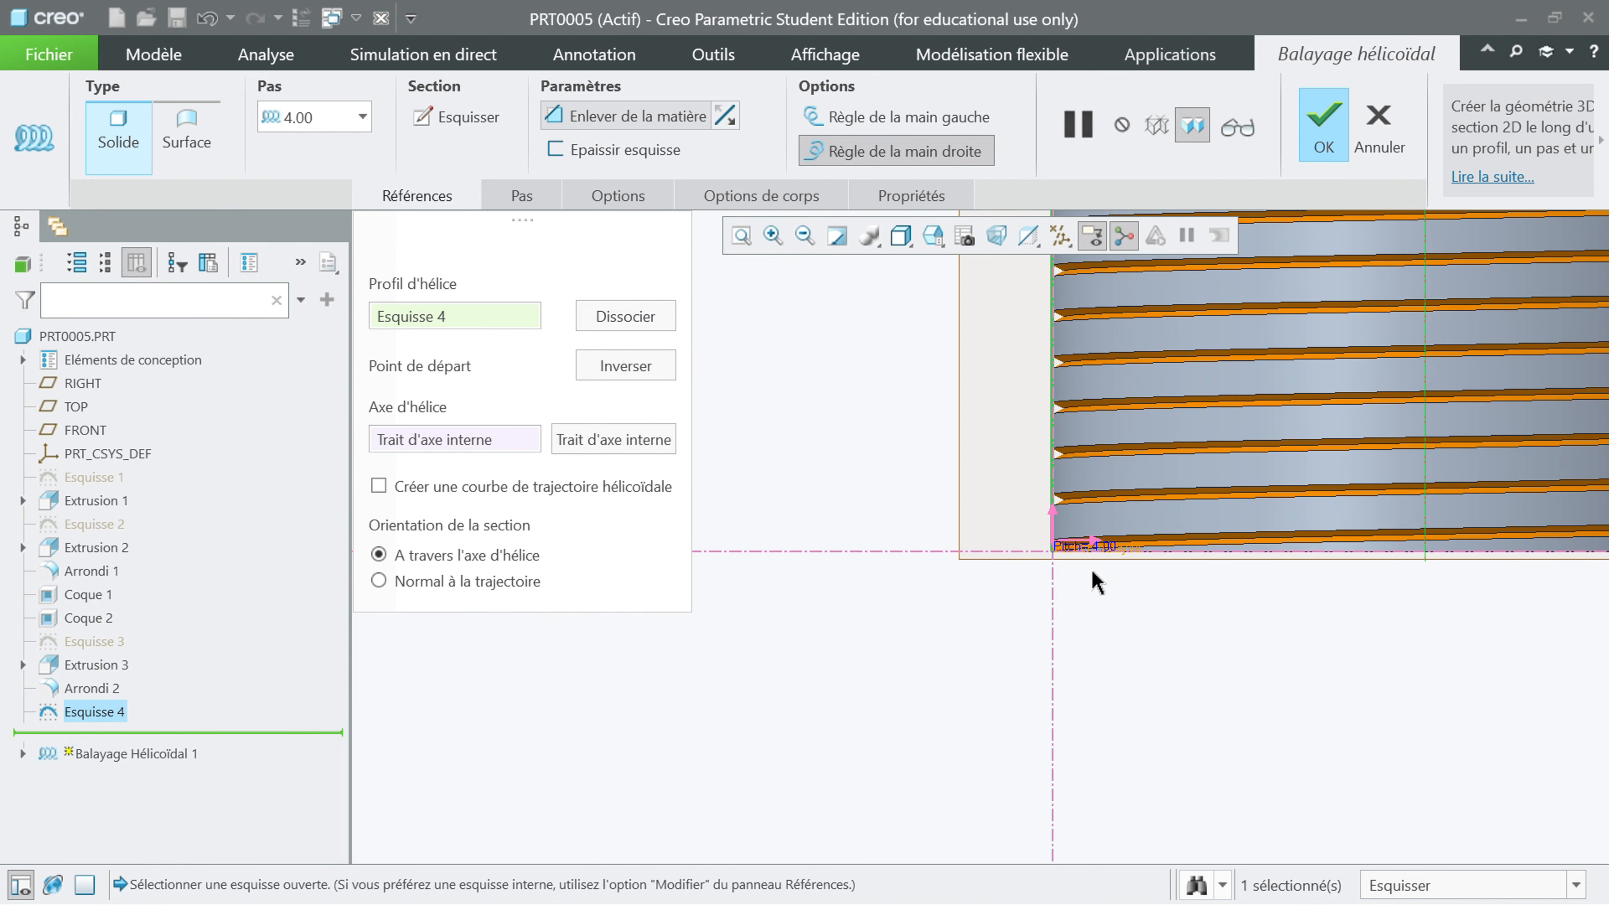
middle_click_drag(1172, 607, 1020, 521)
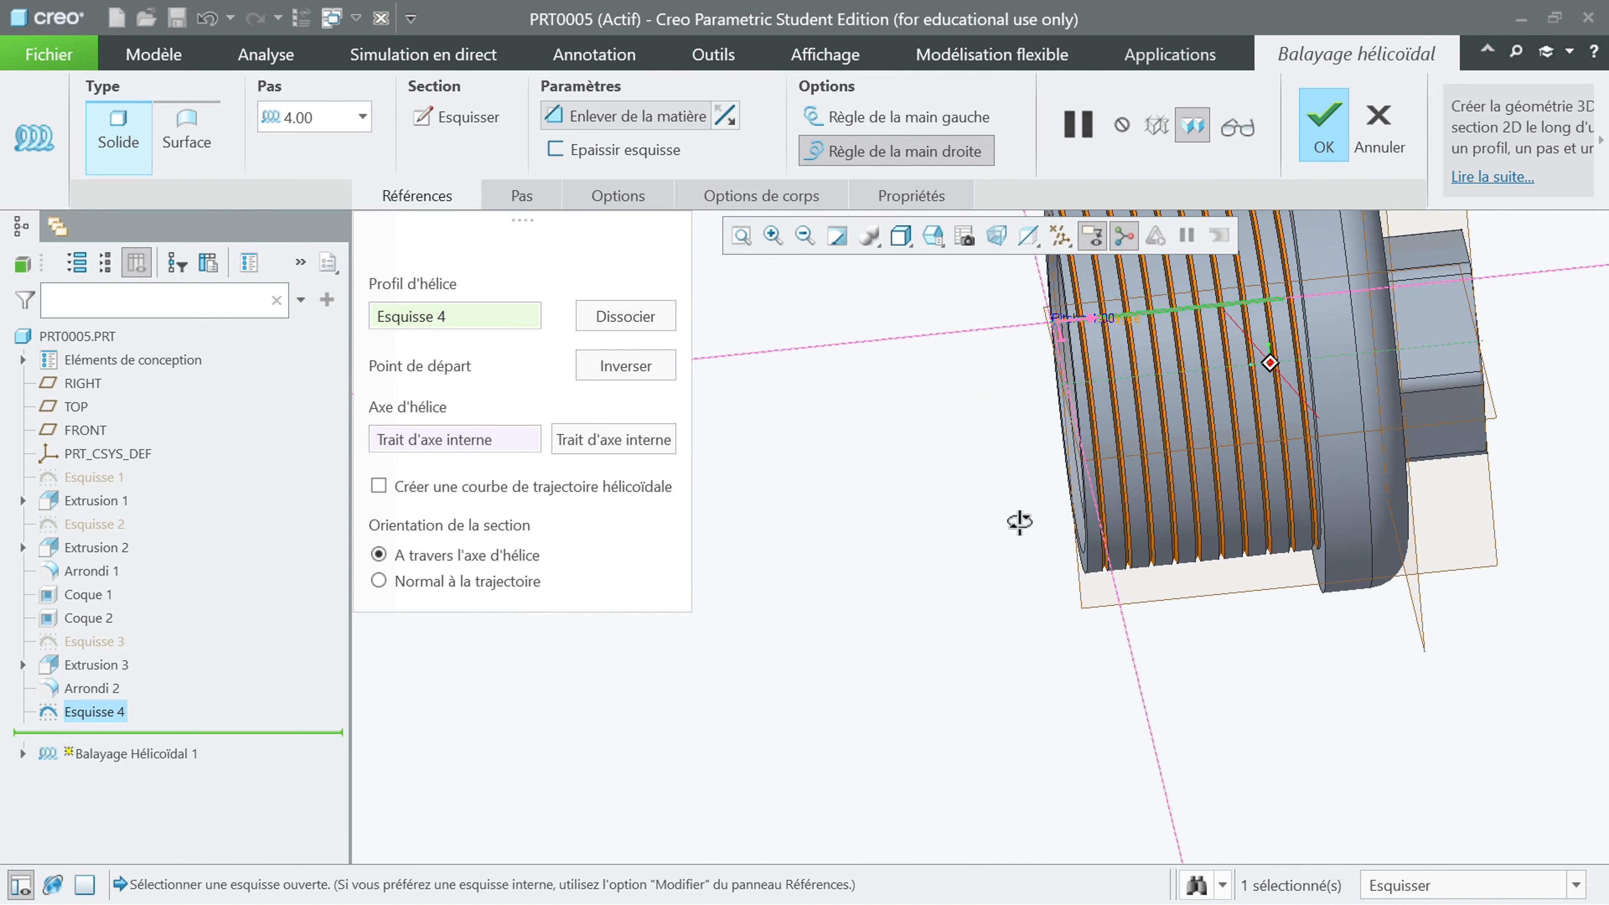
scroll(1222, 423, "down", 3)
scroll(1151, 436, "down", 3)
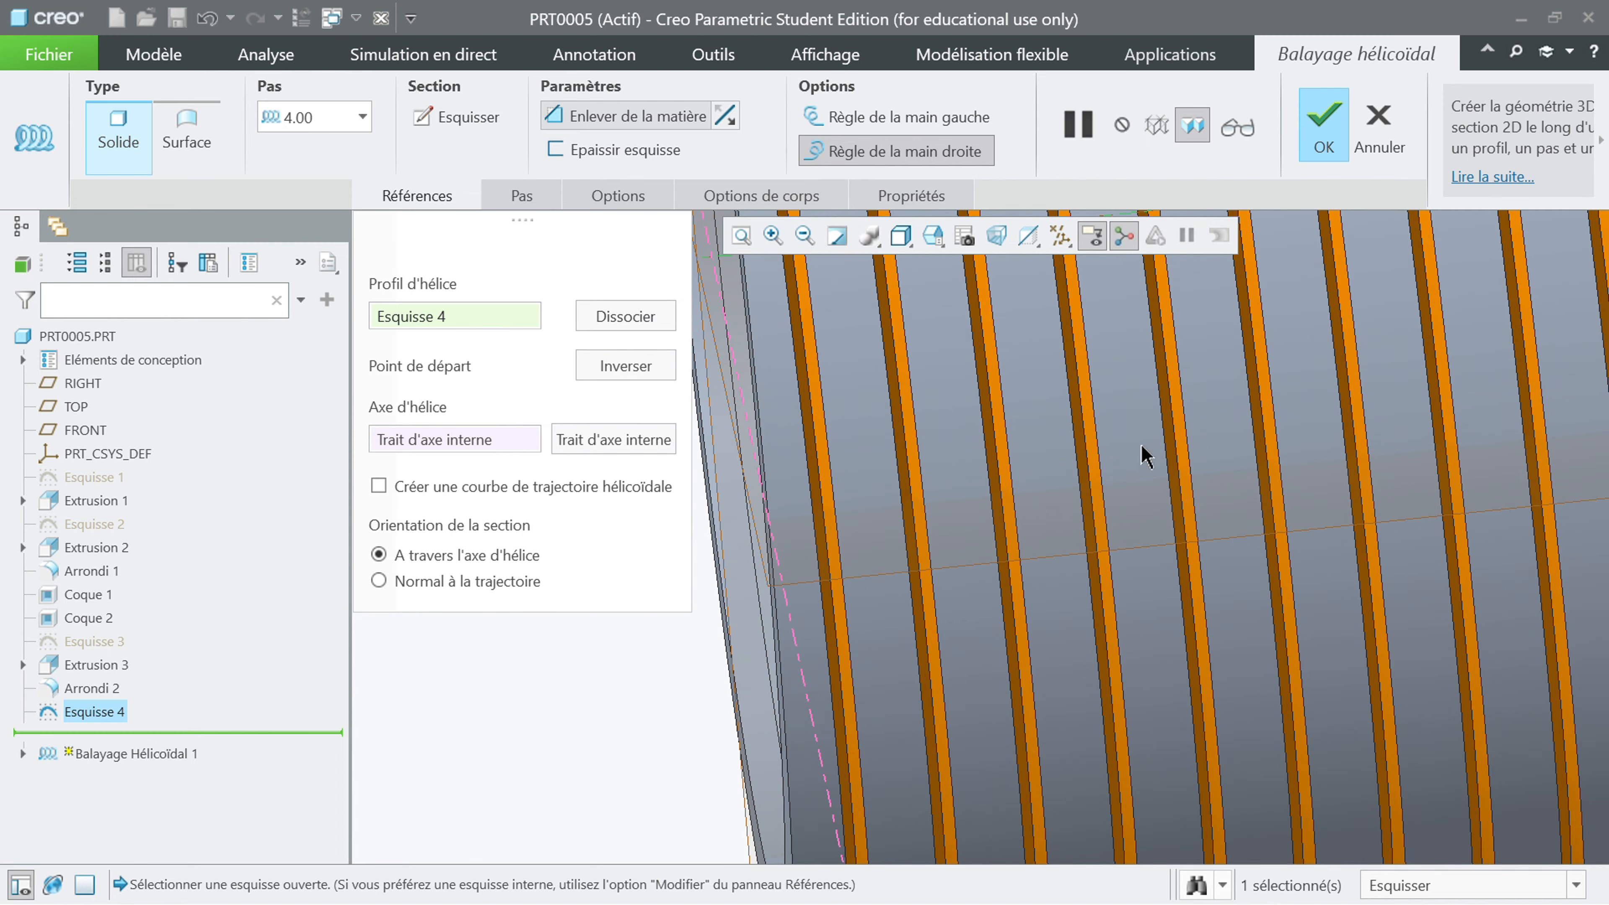
scroll(1026, 497, "up", 6)
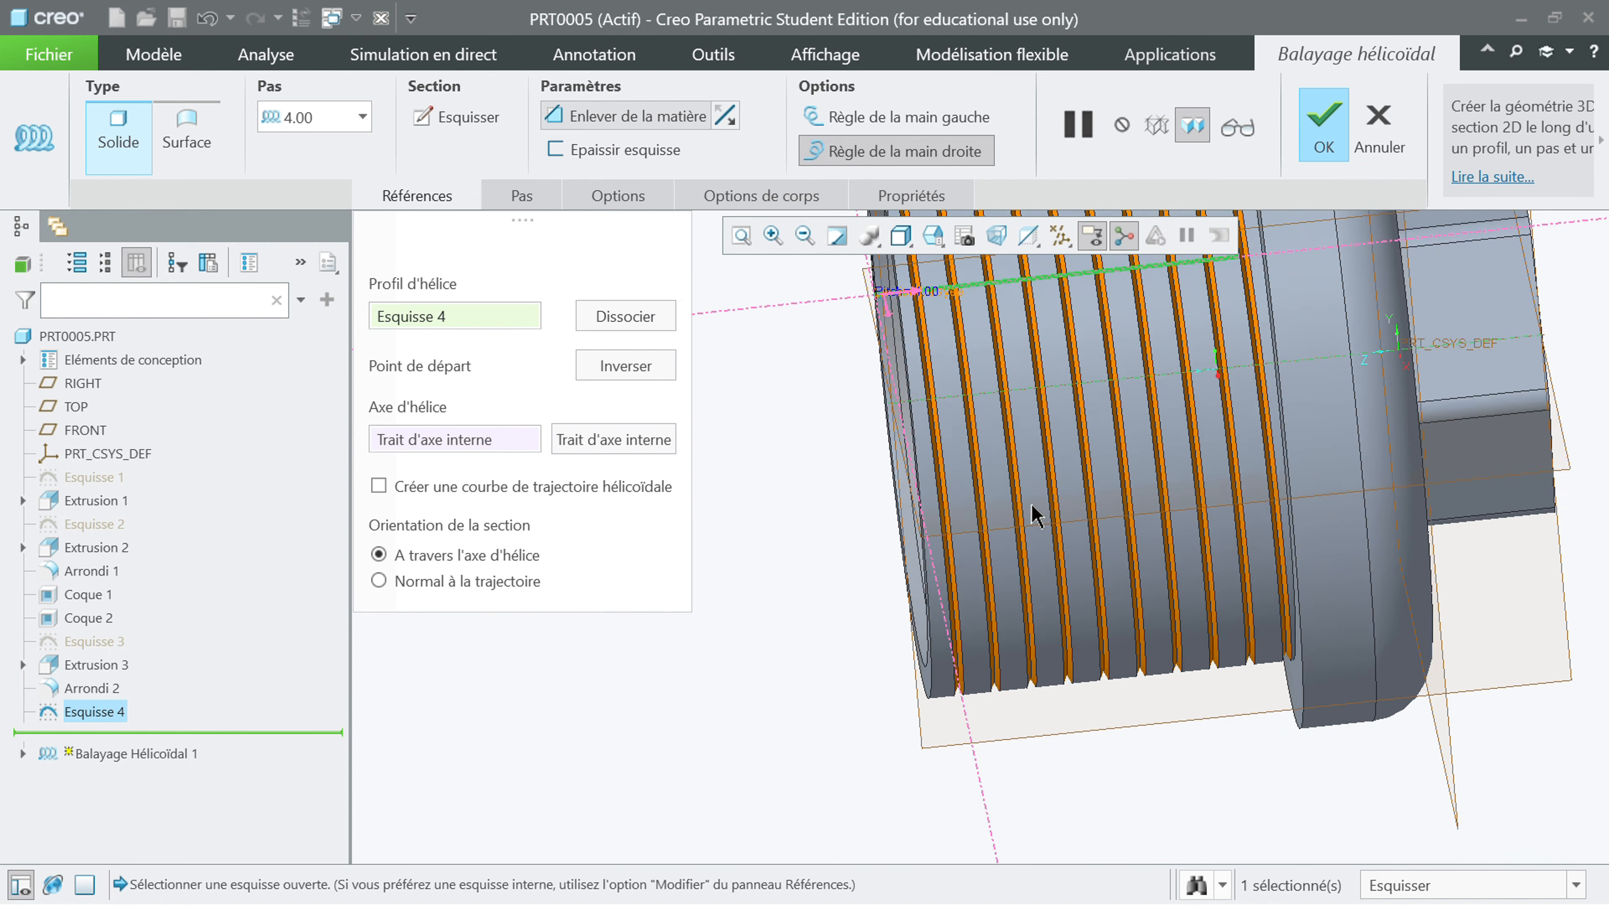
middle_click_drag(983, 468, 1041, 485)
scroll(1045, 457, "up", 2)
scroll(1082, 336, "down", 4)
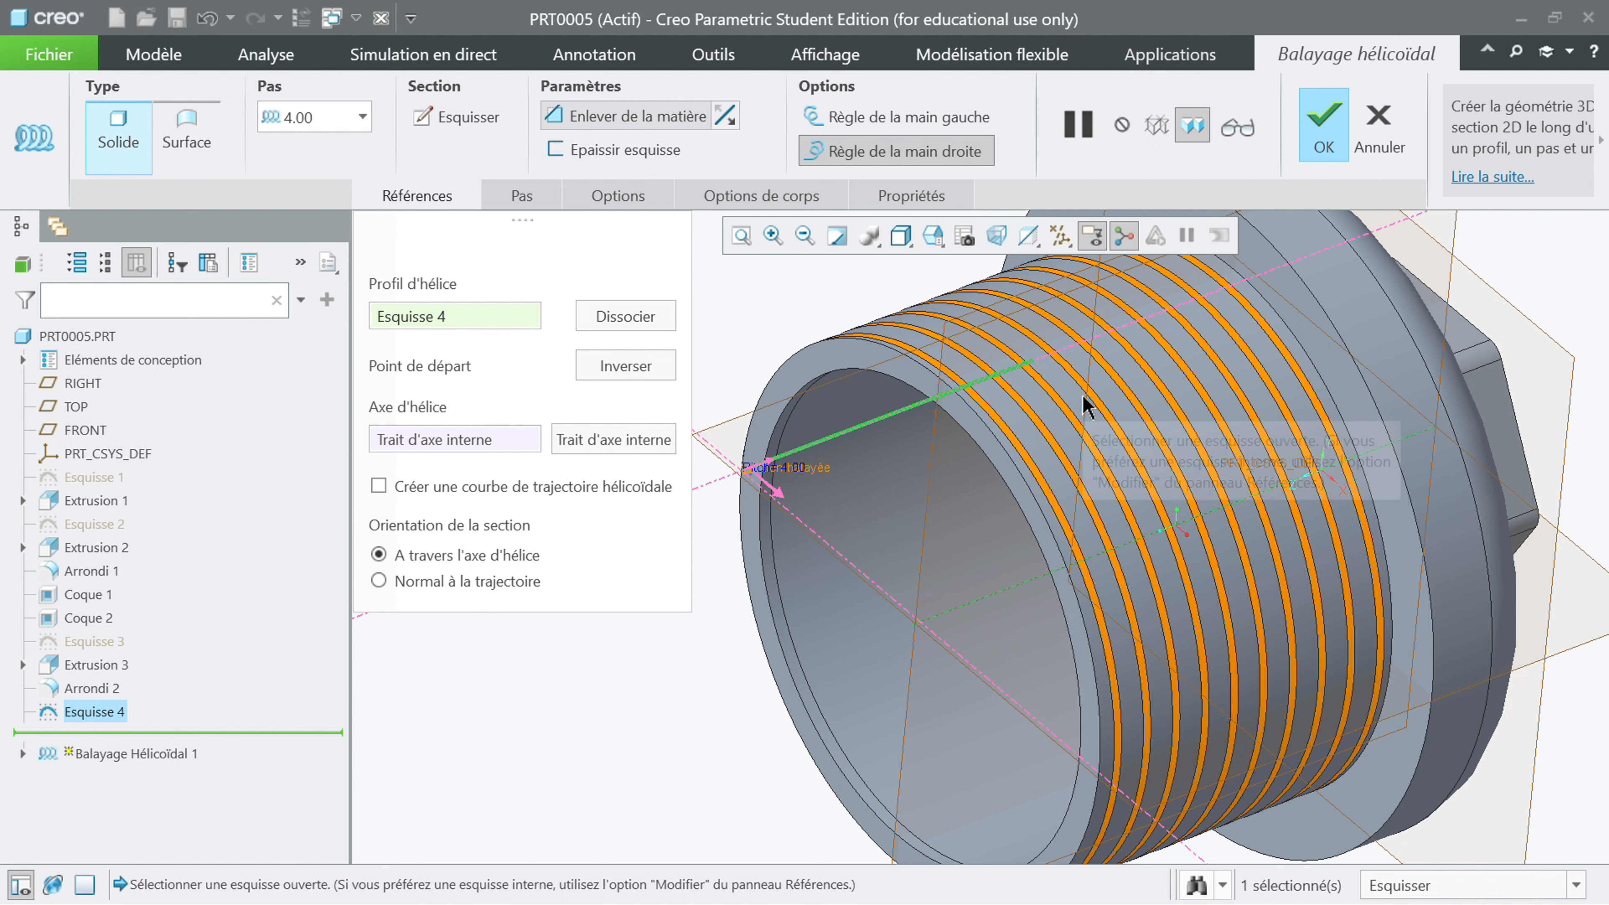
middle_click_drag(1217, 698, 976, 591)
scroll(905, 556, "up", 5)
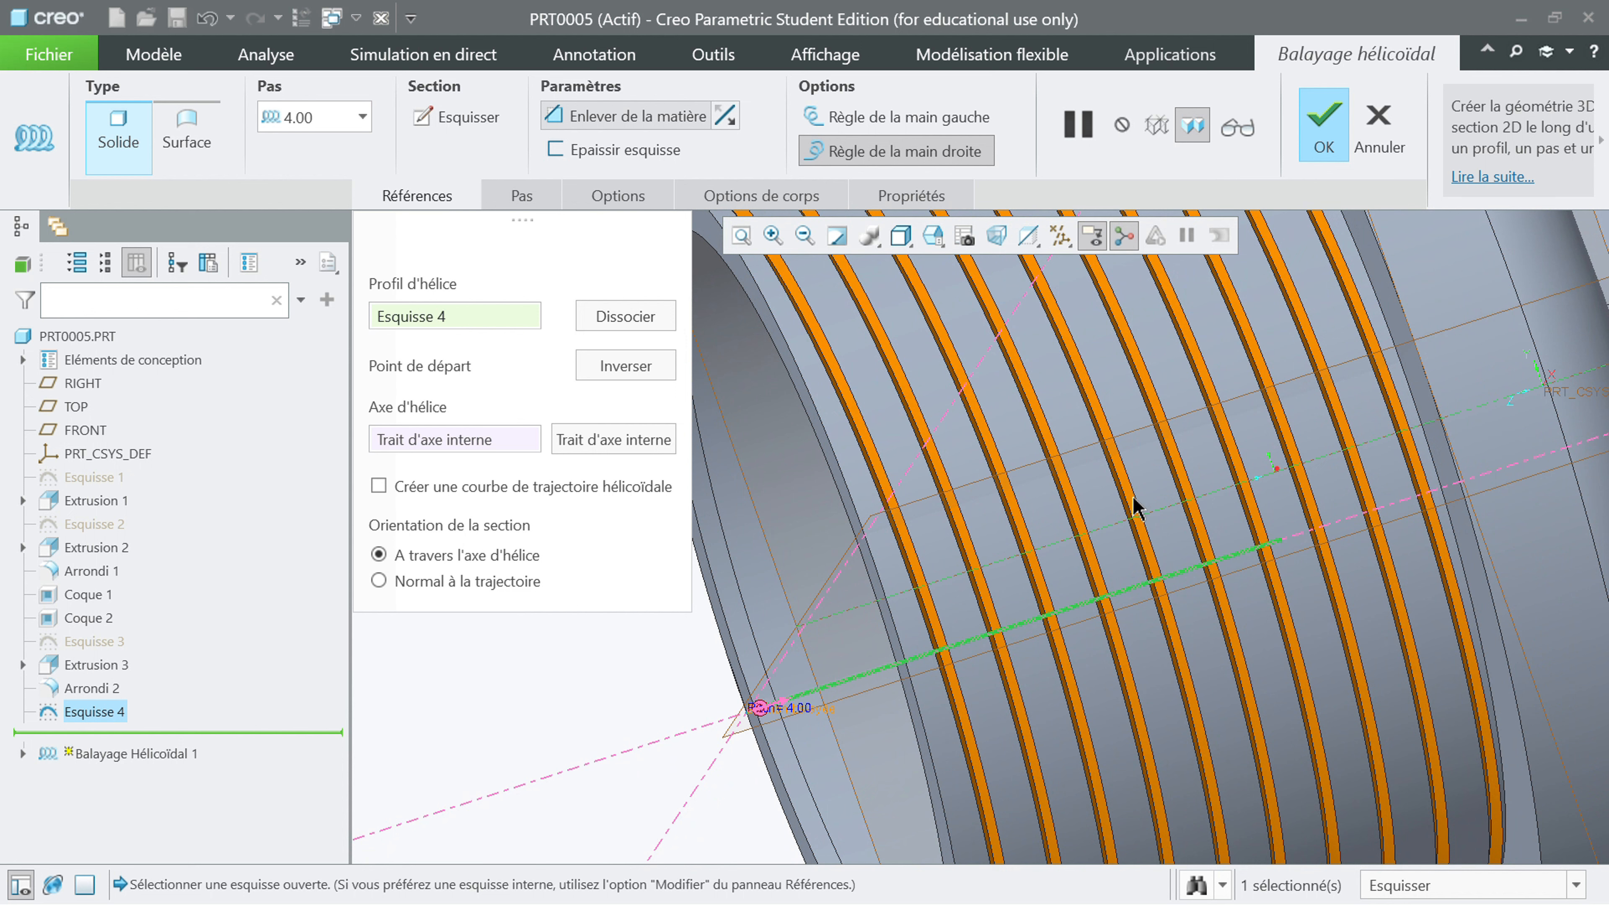
scroll(1083, 608, "down", 1)
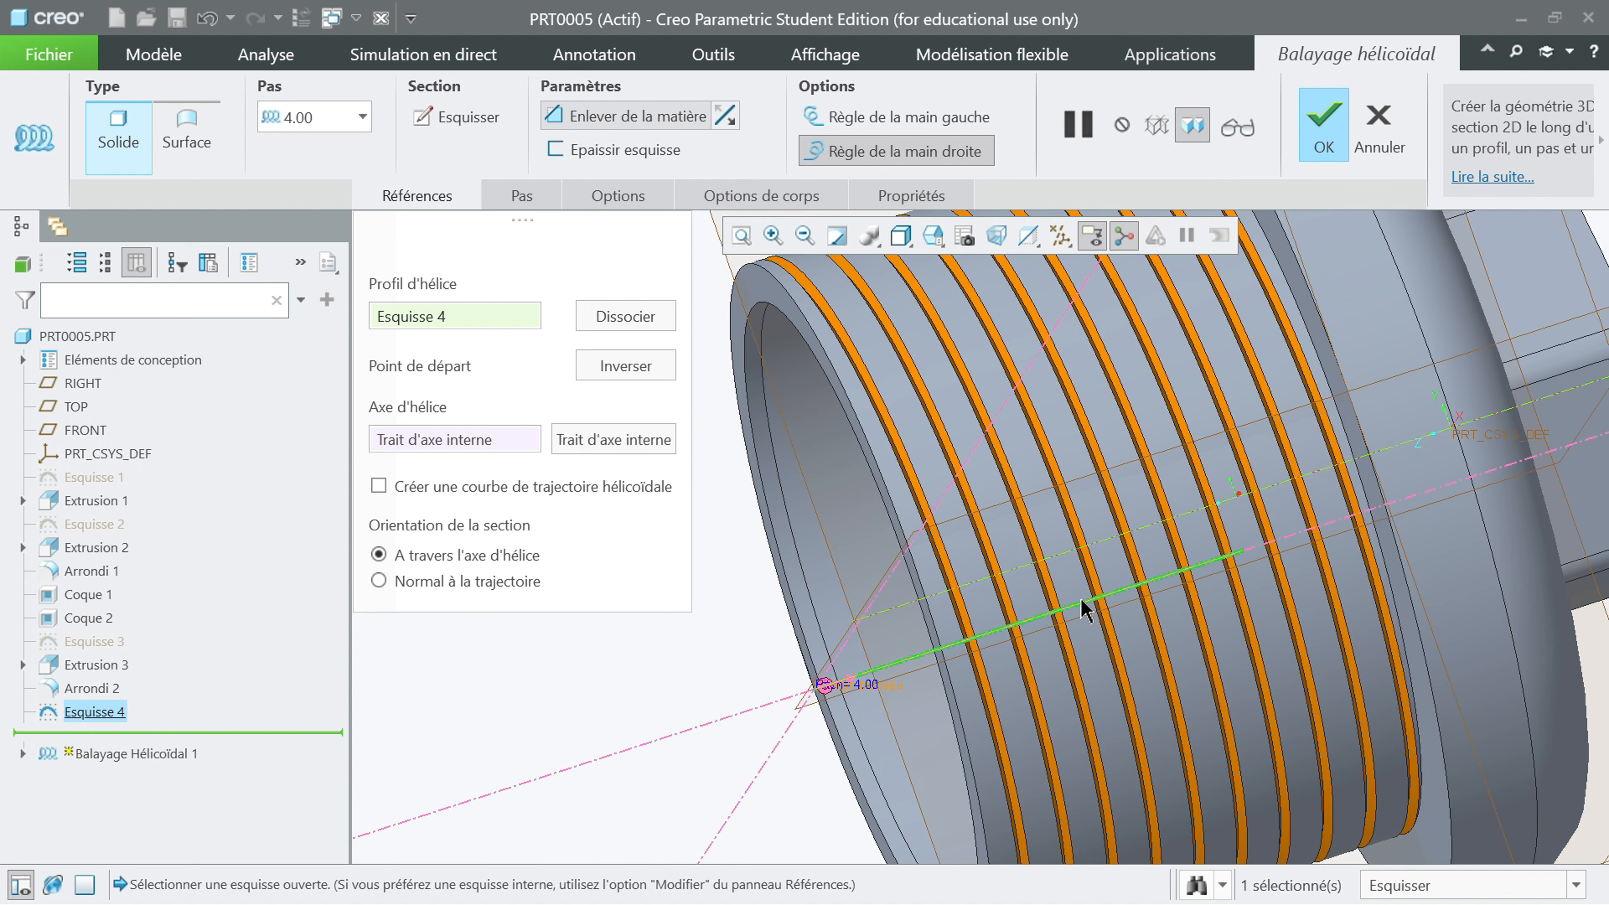
middle_click_drag(1065, 585, 982, 578)
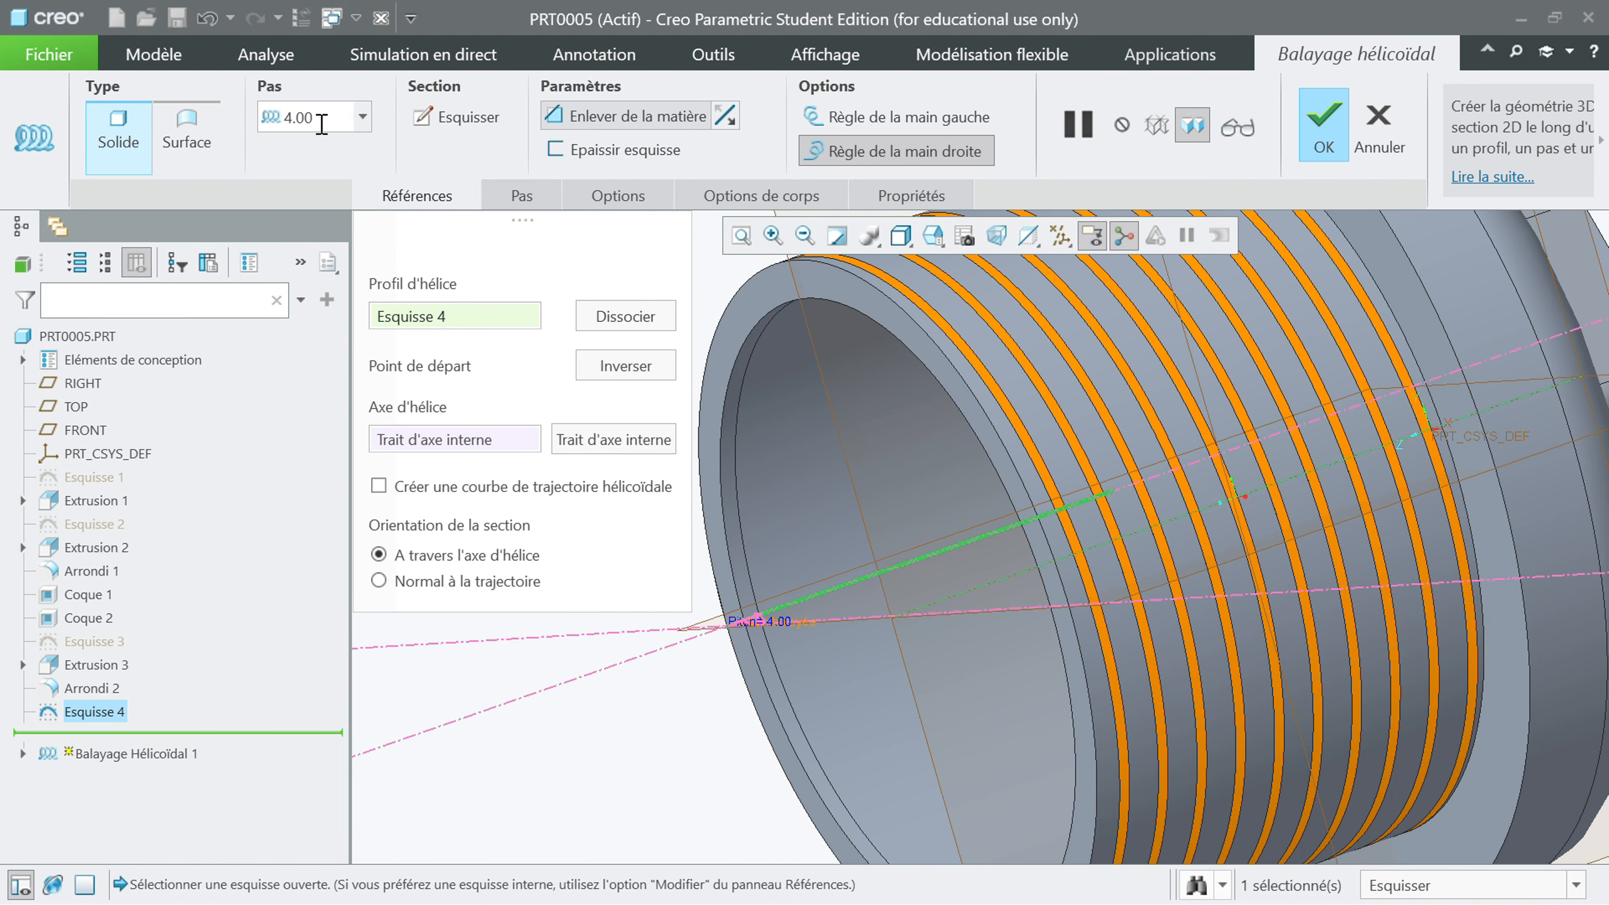
Step: Try helix pitches of 10 and 2 for the thread cut
left_click(364, 118)
left_click(303, 213)
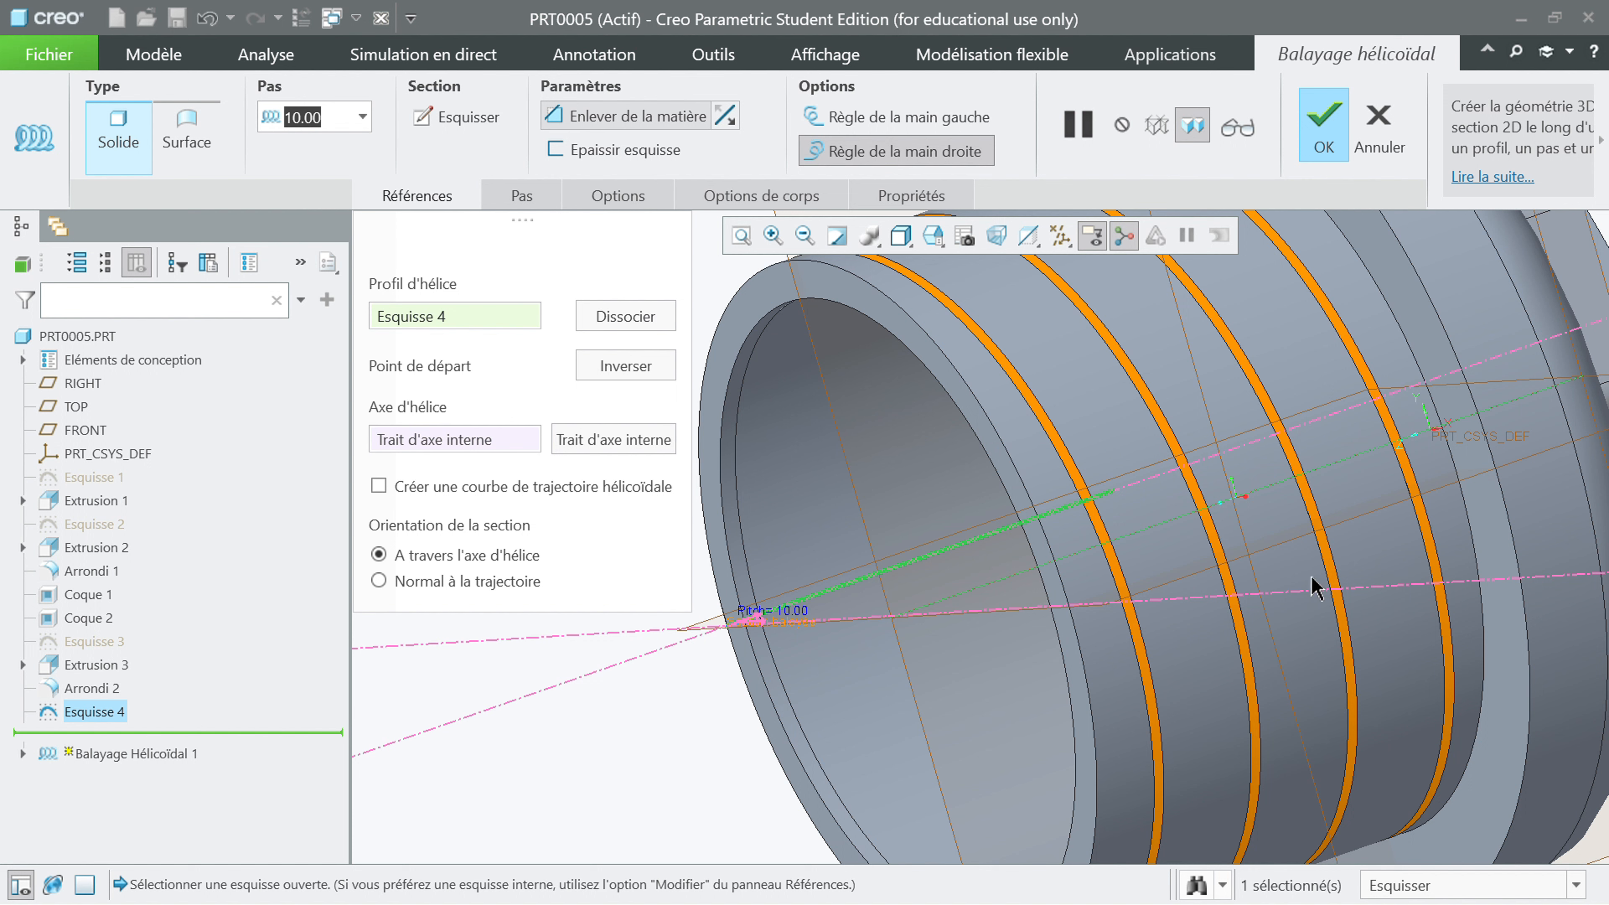
left_click(365, 117)
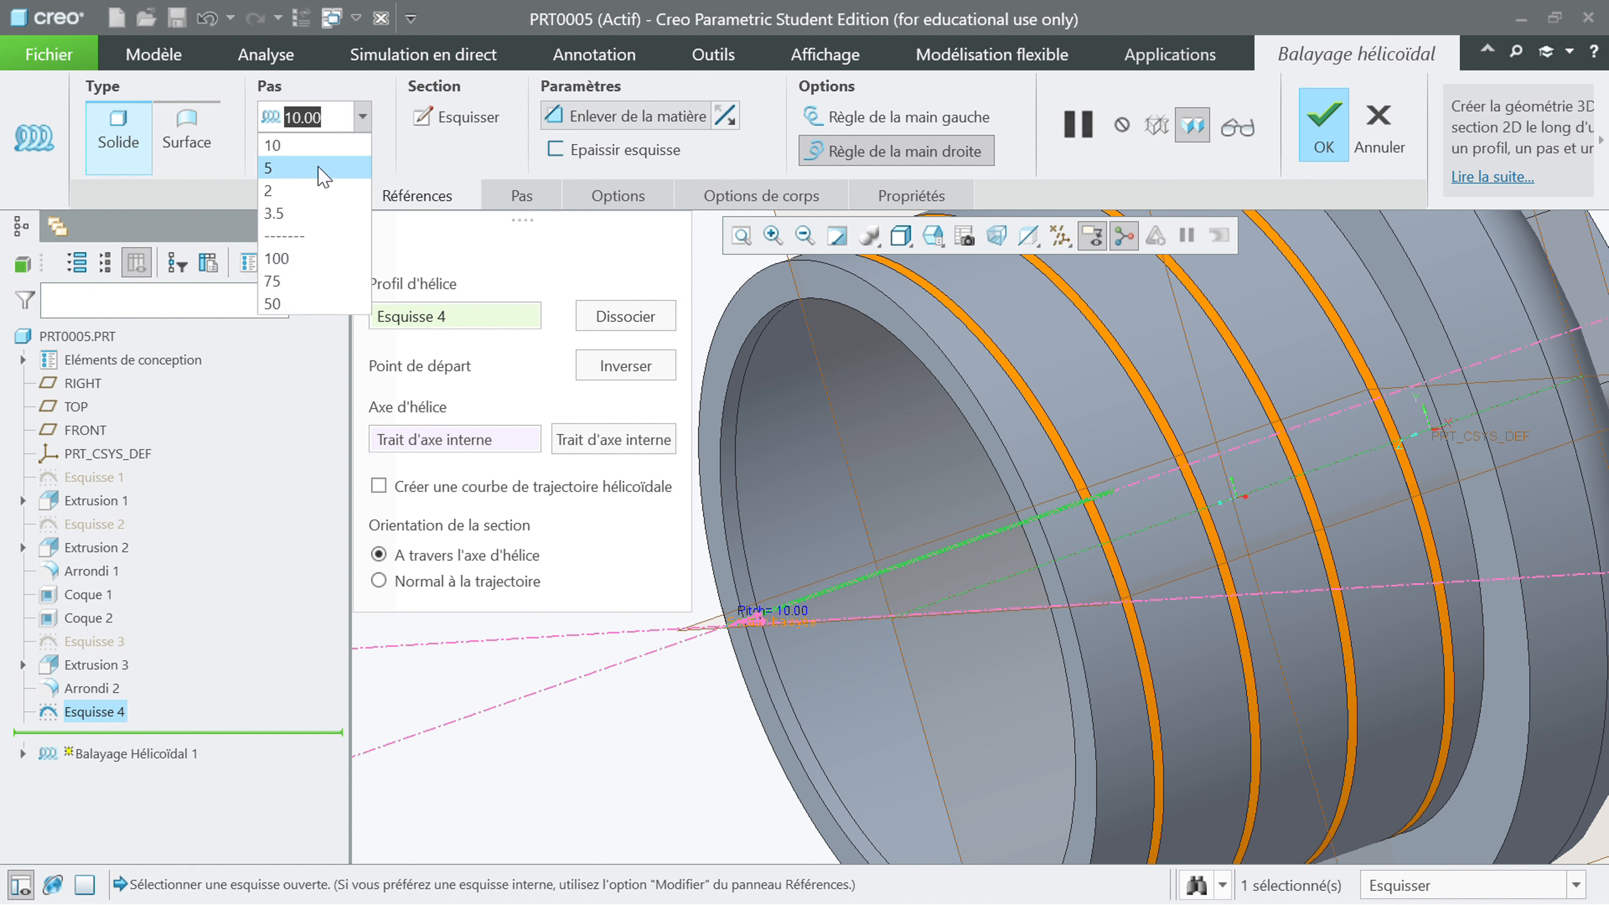
left_click(314, 191)
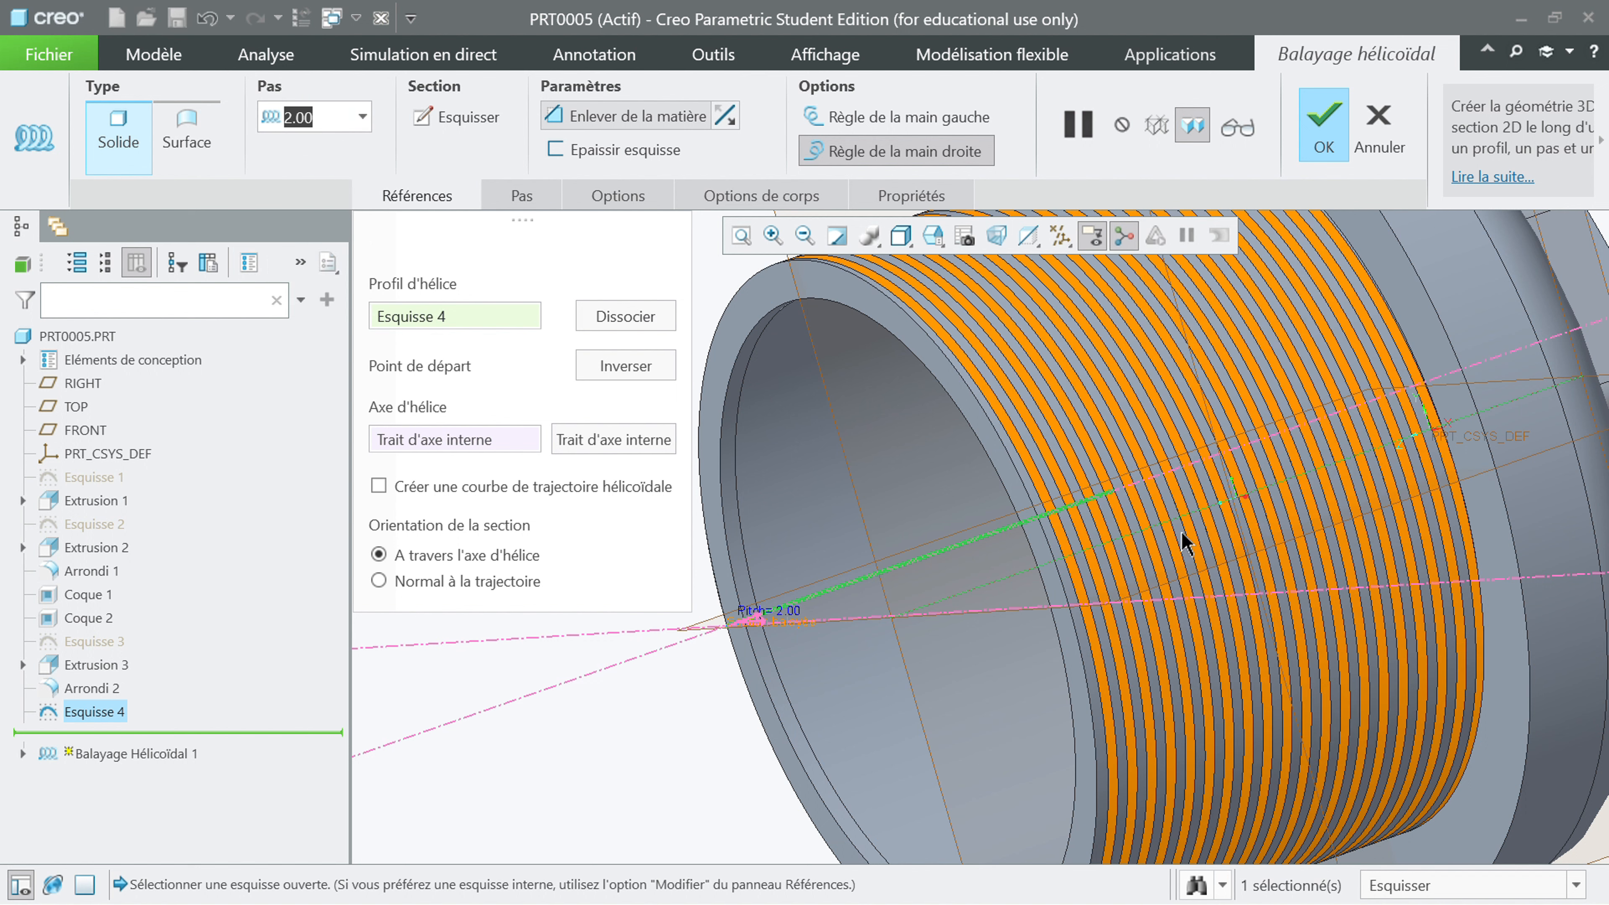
Step: Set the helical sweep's pitch to 3.5 and complete the thread cut
left_click(364, 118)
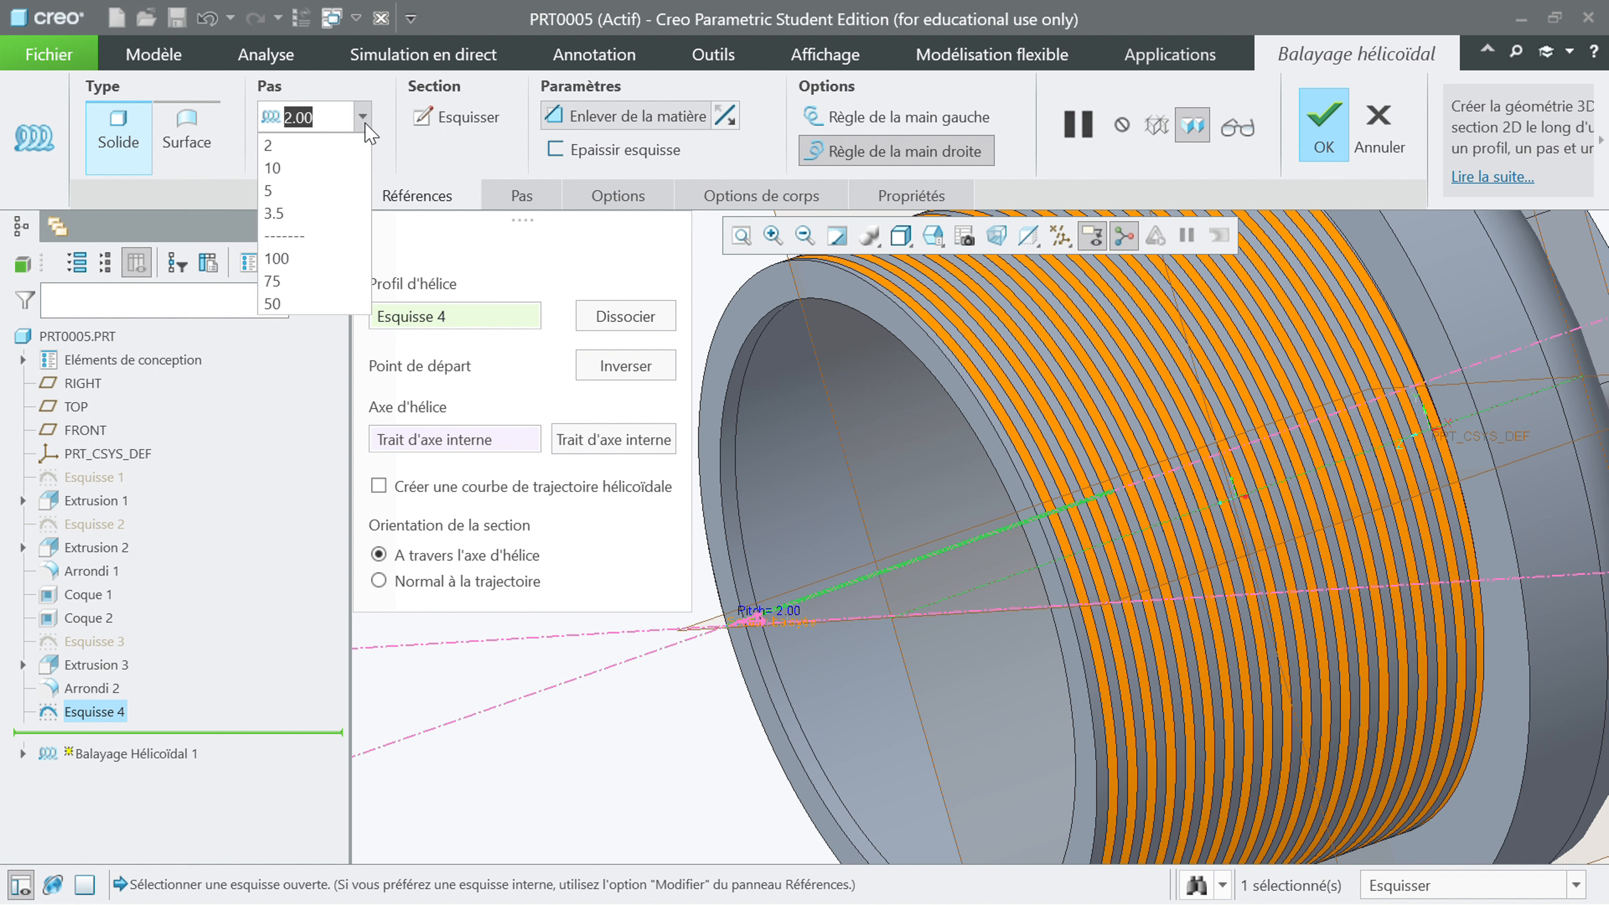
left_click(291, 216)
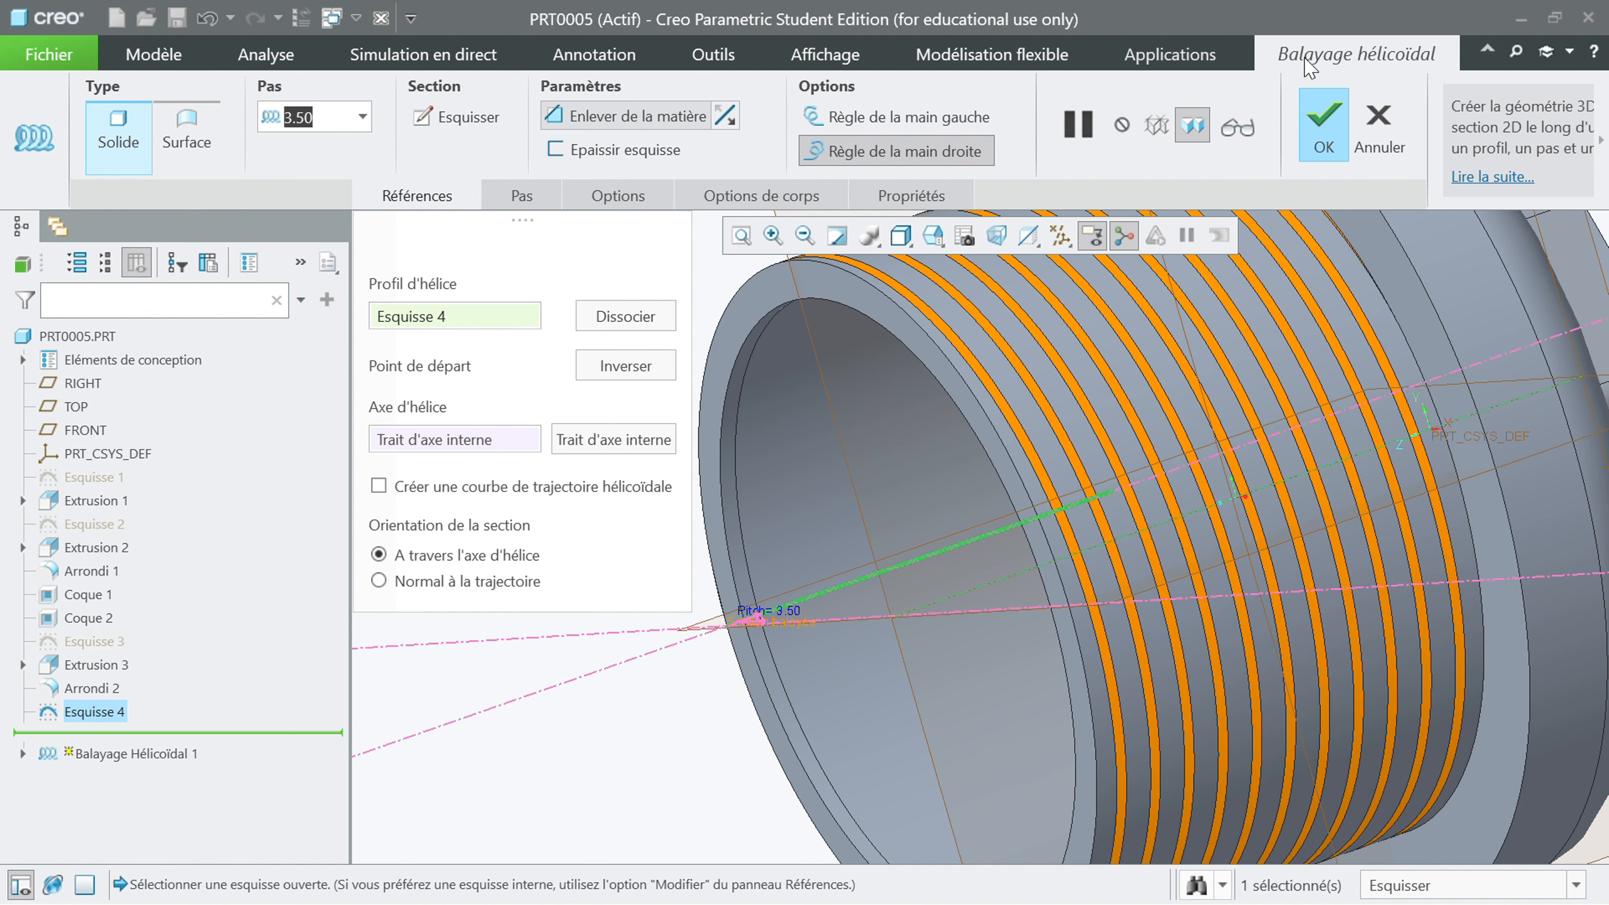
left_click(1324, 124)
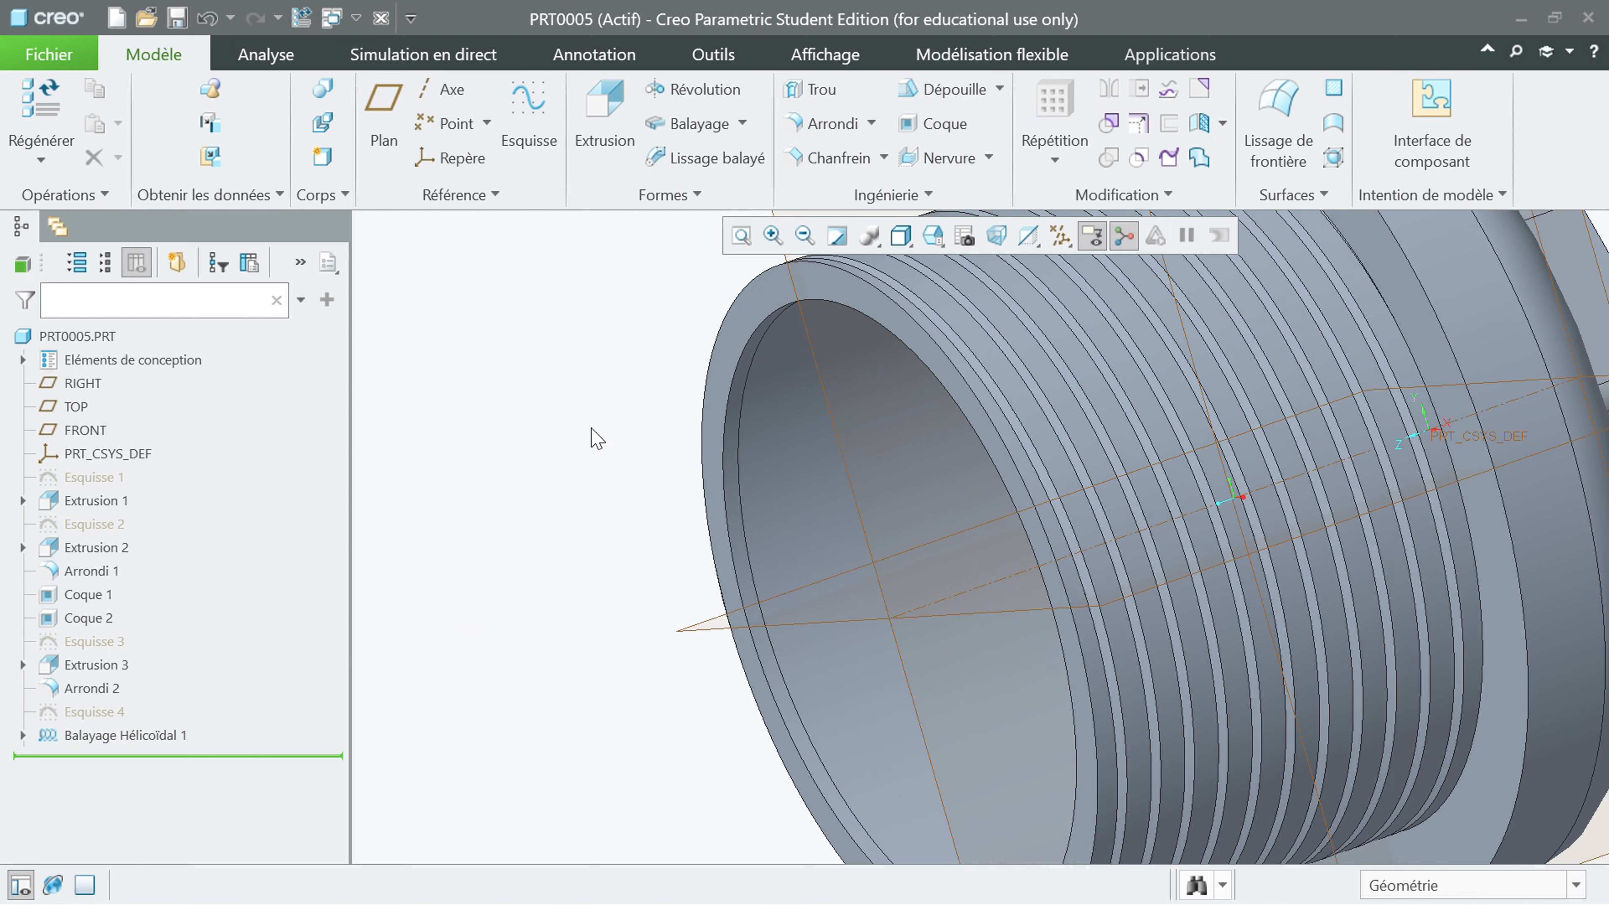
Step: Hide the display of all datum axes, points, coordinate systems and planes around the finished plug
scroll(585, 450, "down", 3)
middle_click_drag(585, 450, 567, 347)
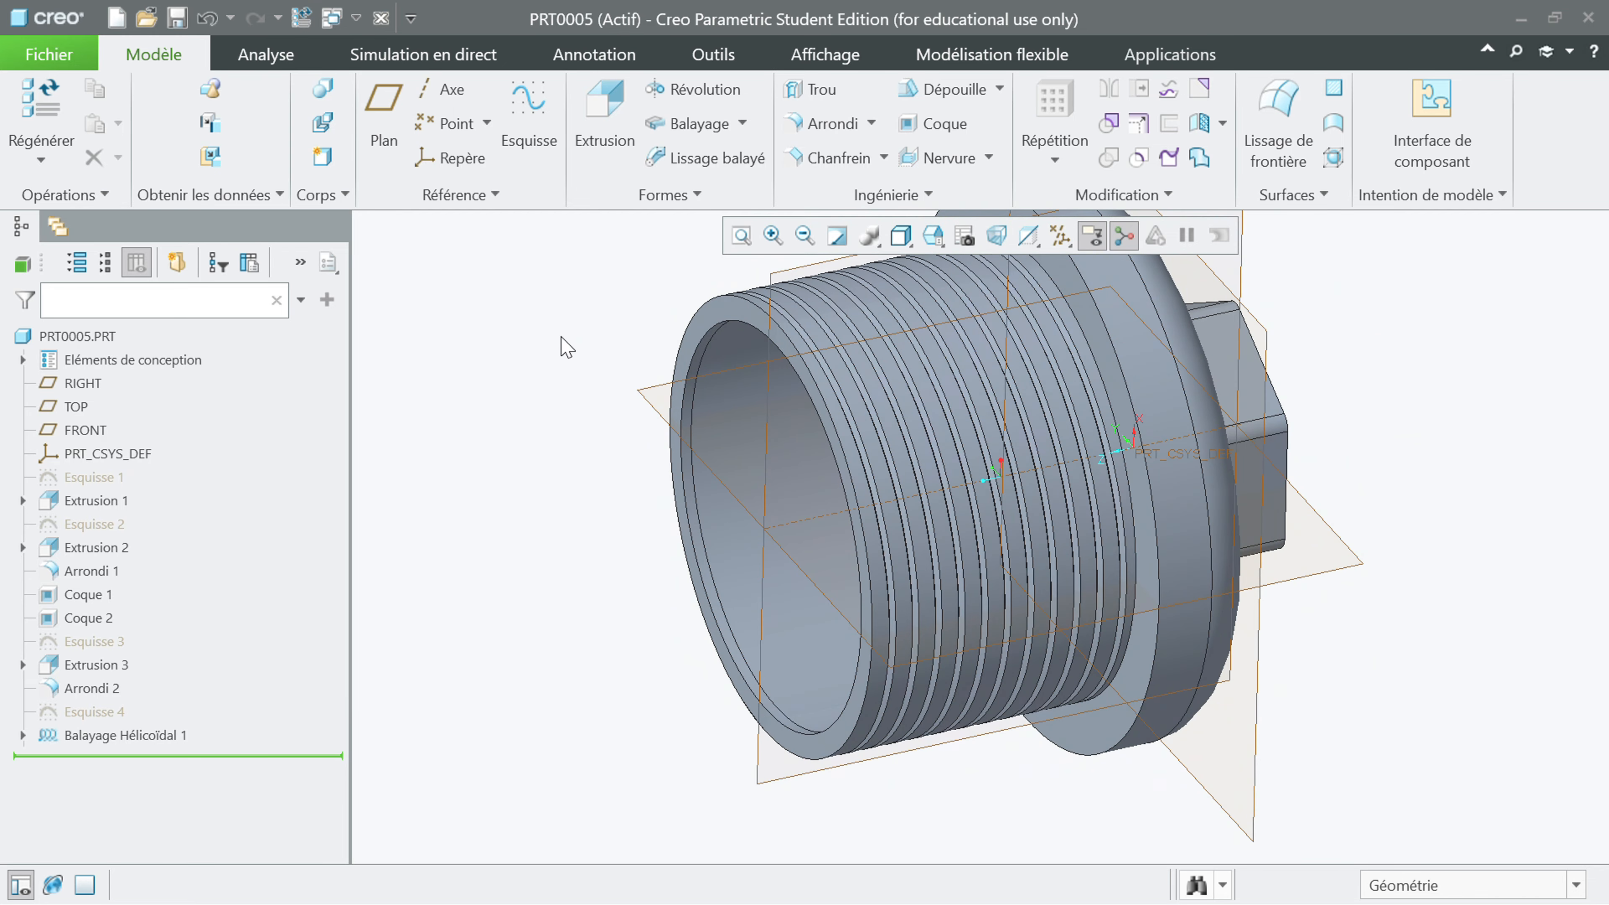
left_click(1060, 236)
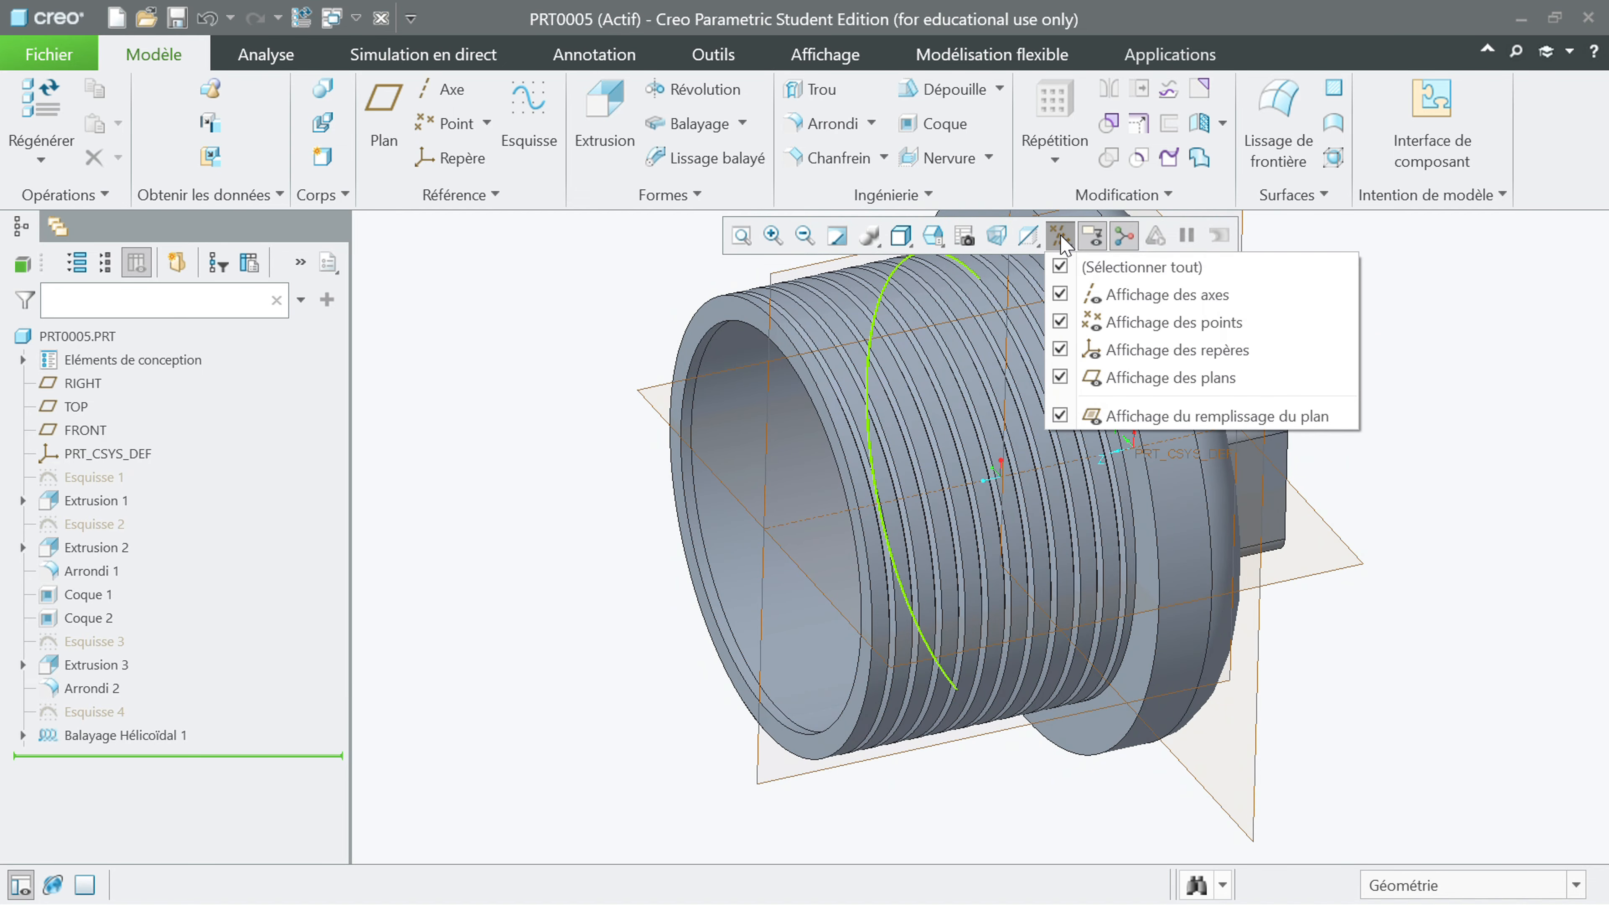
left_click(1059, 268)
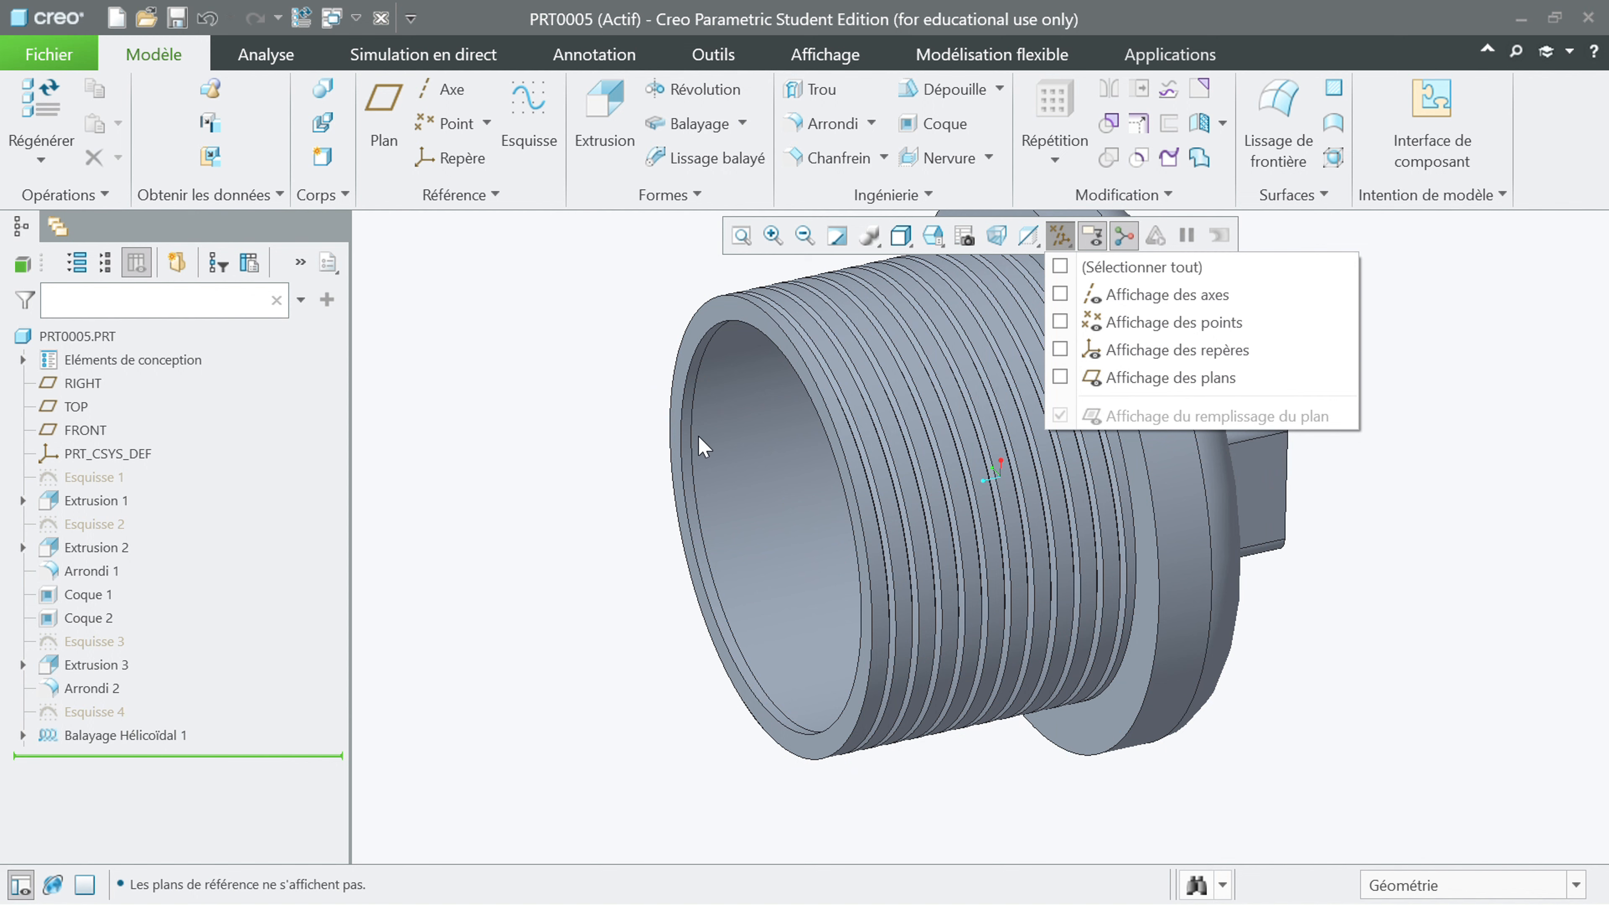
left_click(554, 478)
key("ctrl+d")
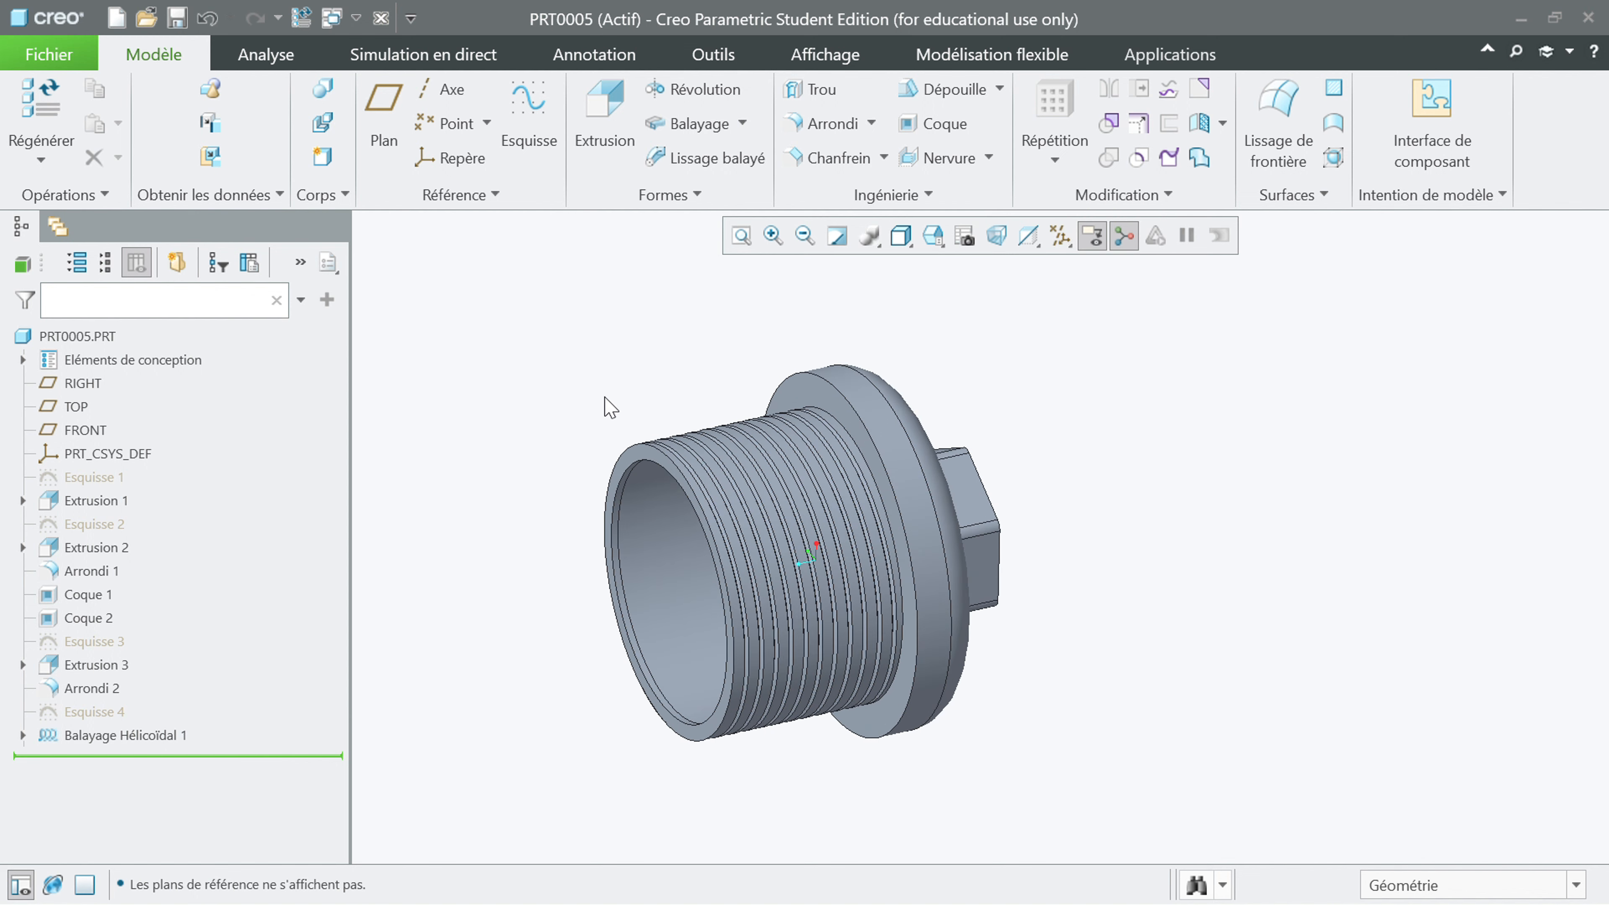
mouse_move(556, 572)
middle_mouse_down()
mouse_move(557, 553)
mouse_move(600, 563)
mouse_move(560, 547)
mouse_move(534, 570)
middle_mouse_up()
scroll(531, 574, "up", 3)
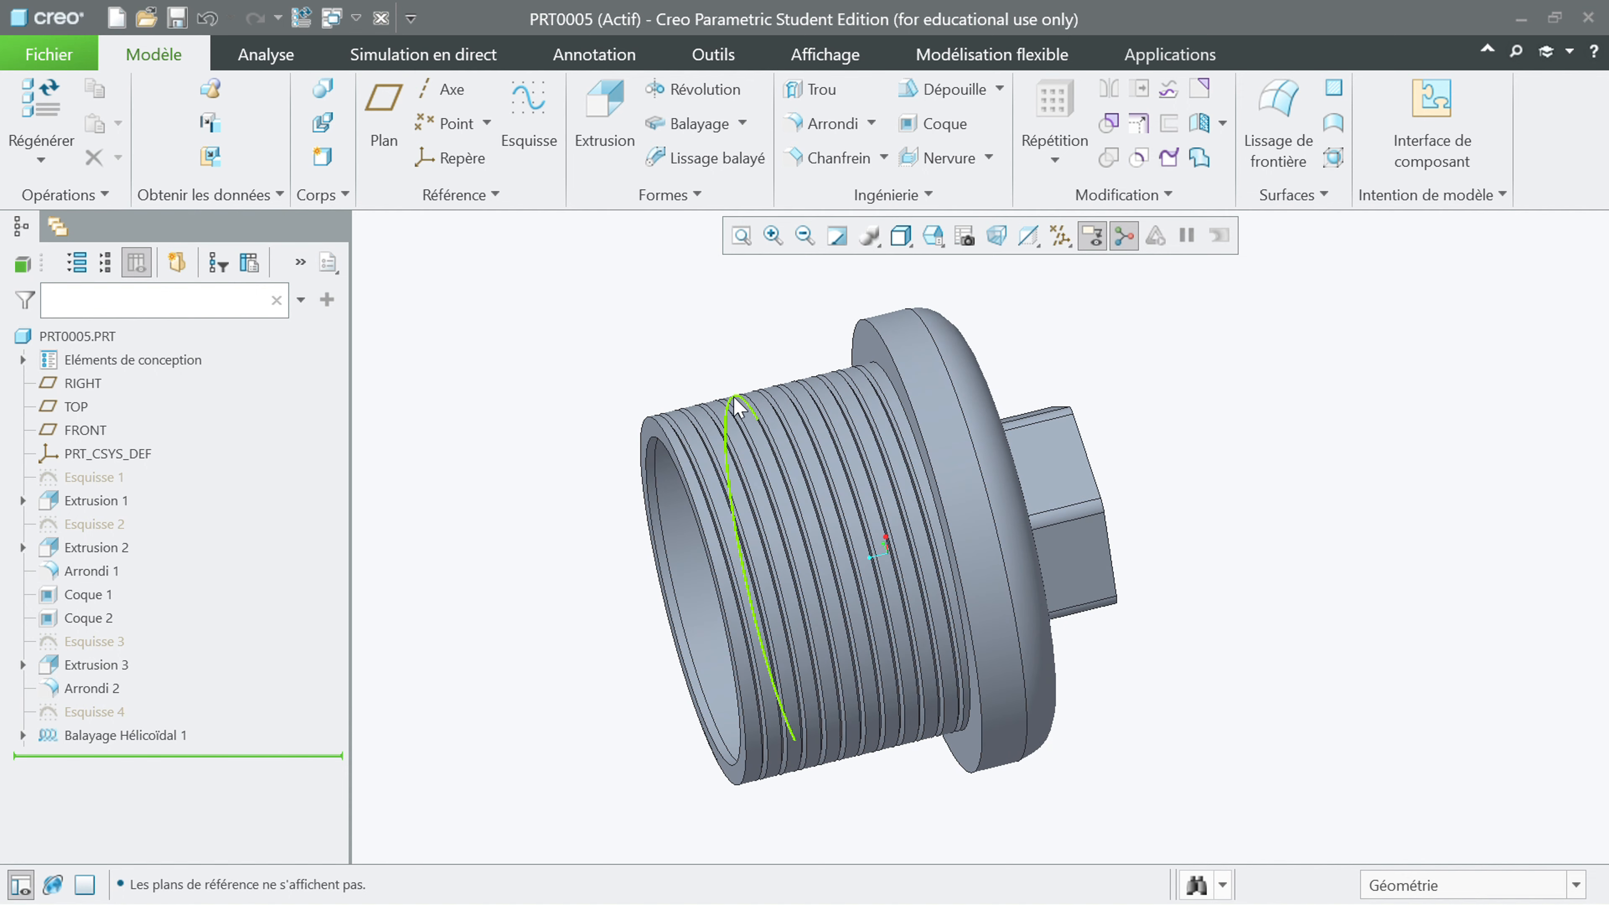
Step: Apply the ptc-std-gold appearance from the std-metals.dmt library to the entire part, using the Pièce selection filter
double_click(1501, 30)
left_click_drag(1262, 35, 1266, 110)
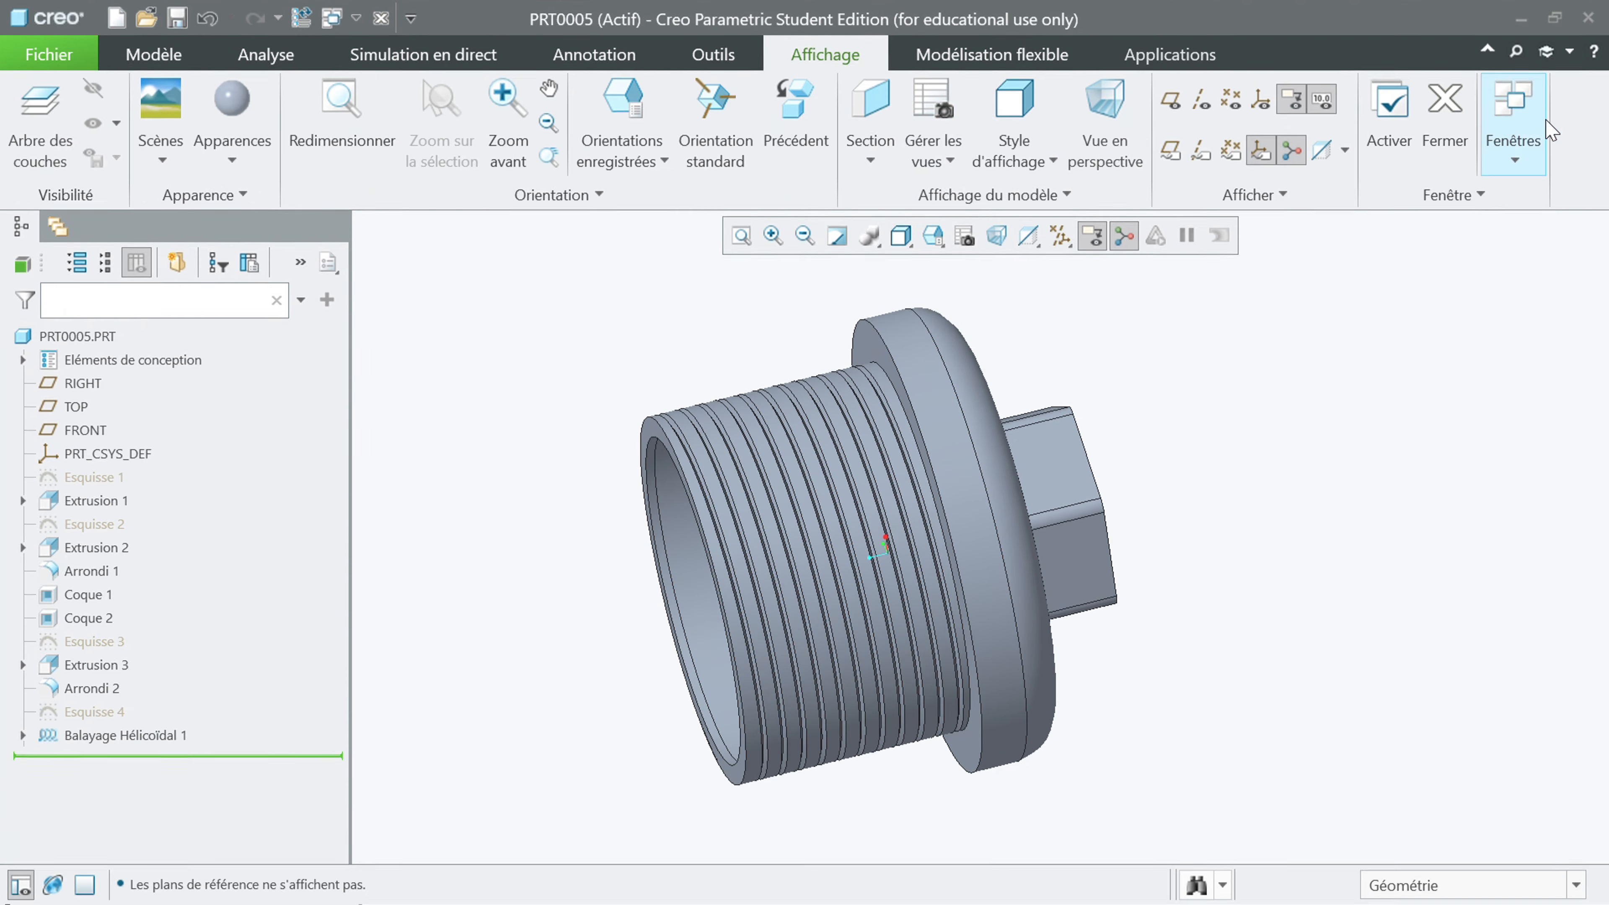
left_click(1555, 98)
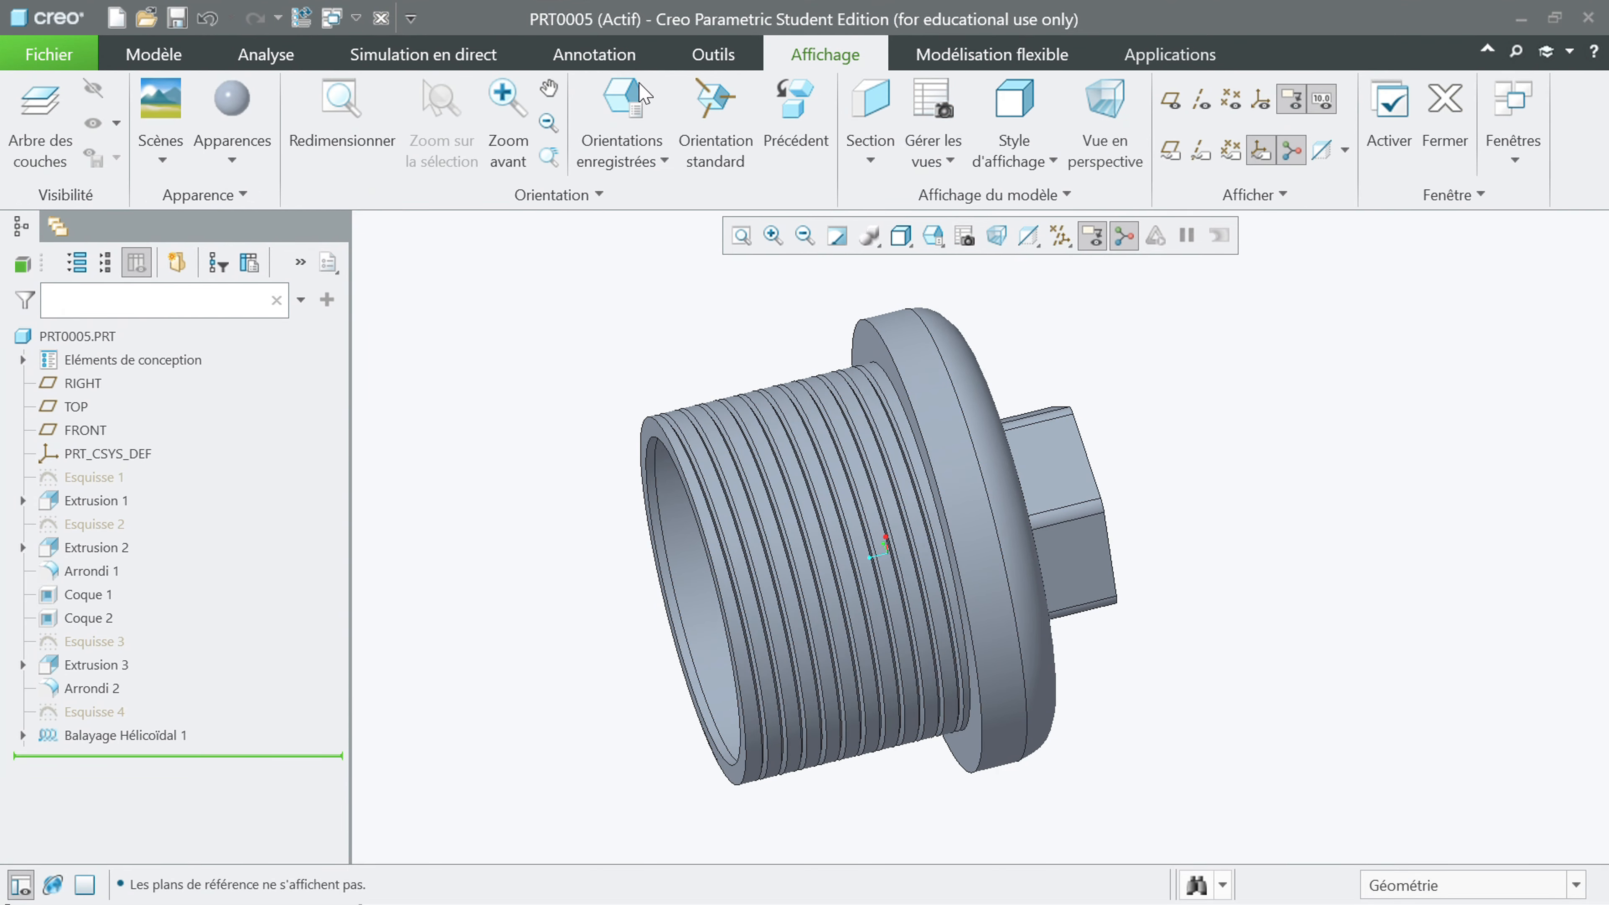
left_click(230, 162)
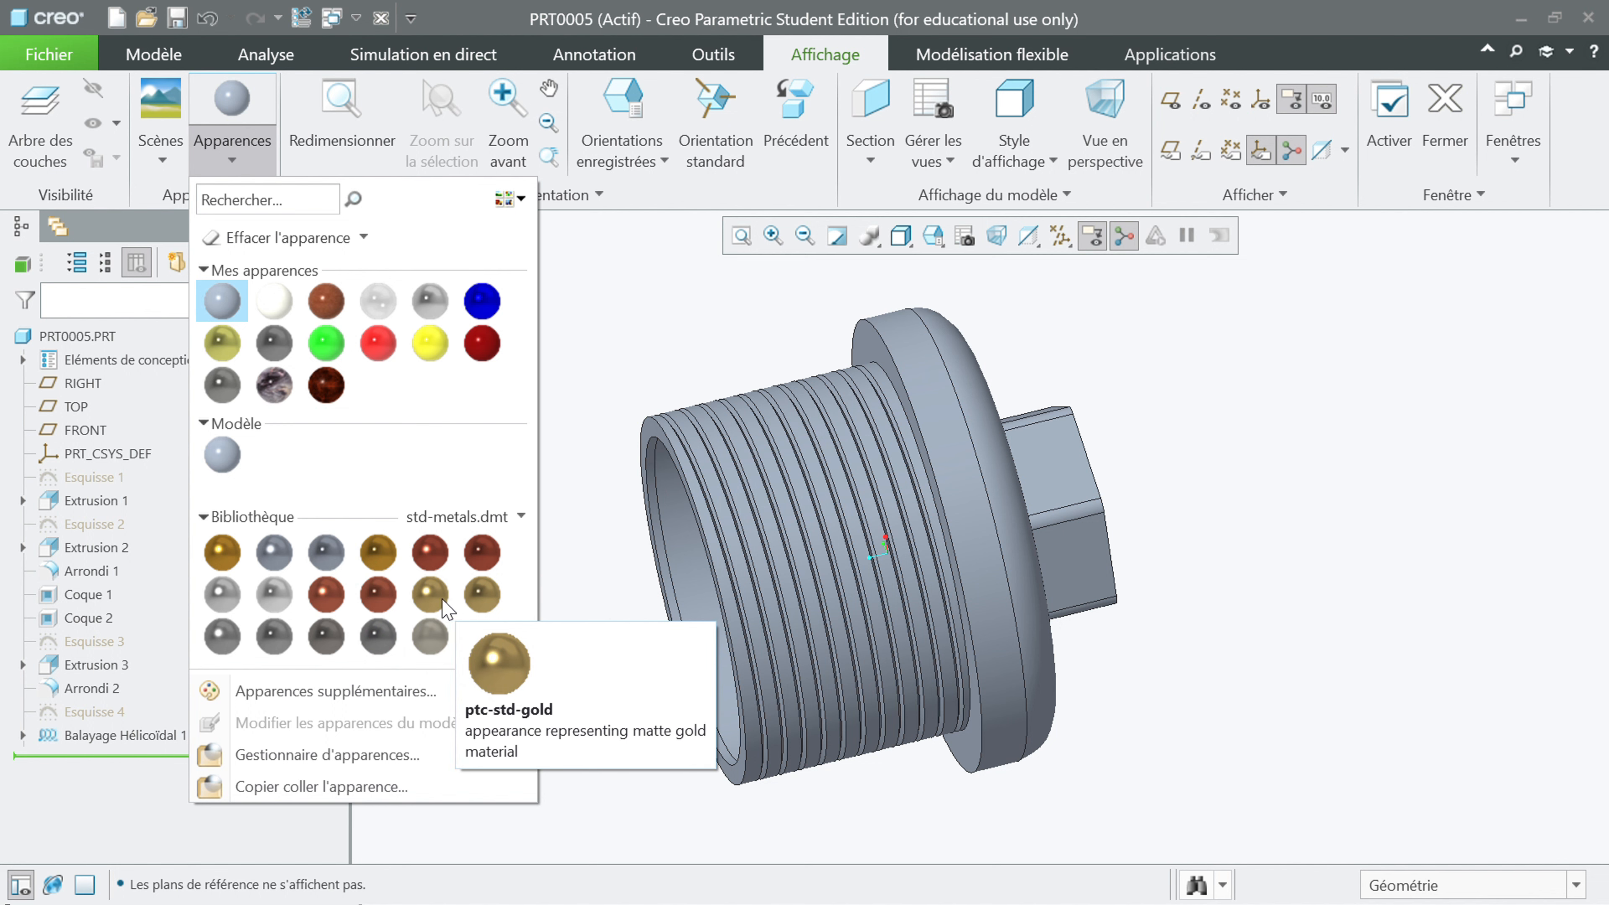
left_click(431, 595)
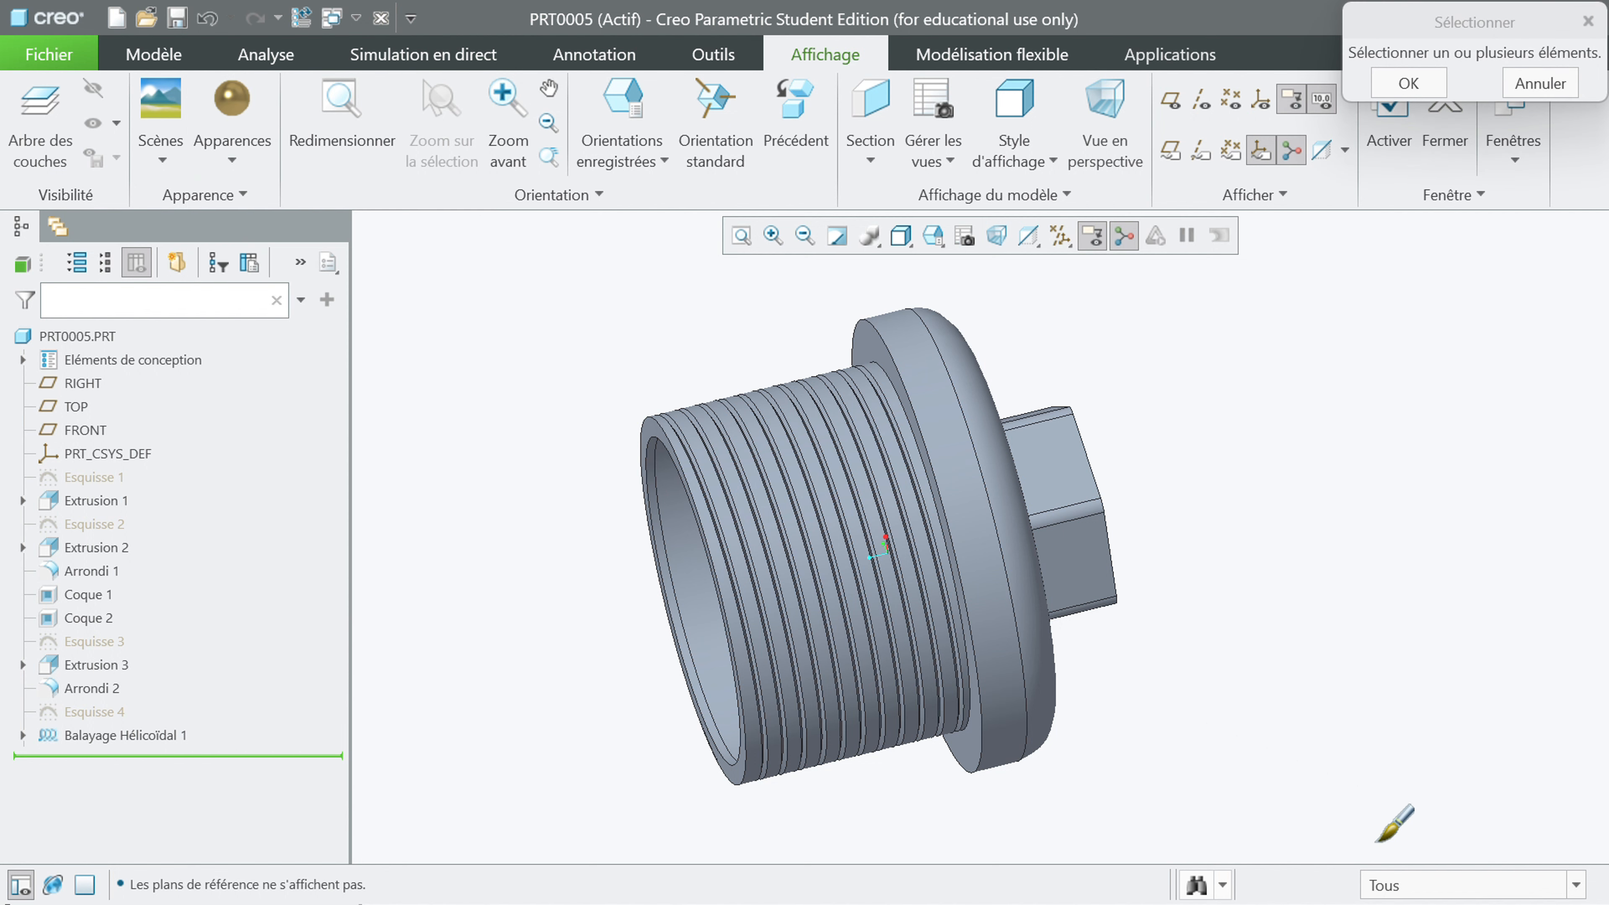
left_click(1409, 885)
left_click(1384, 859)
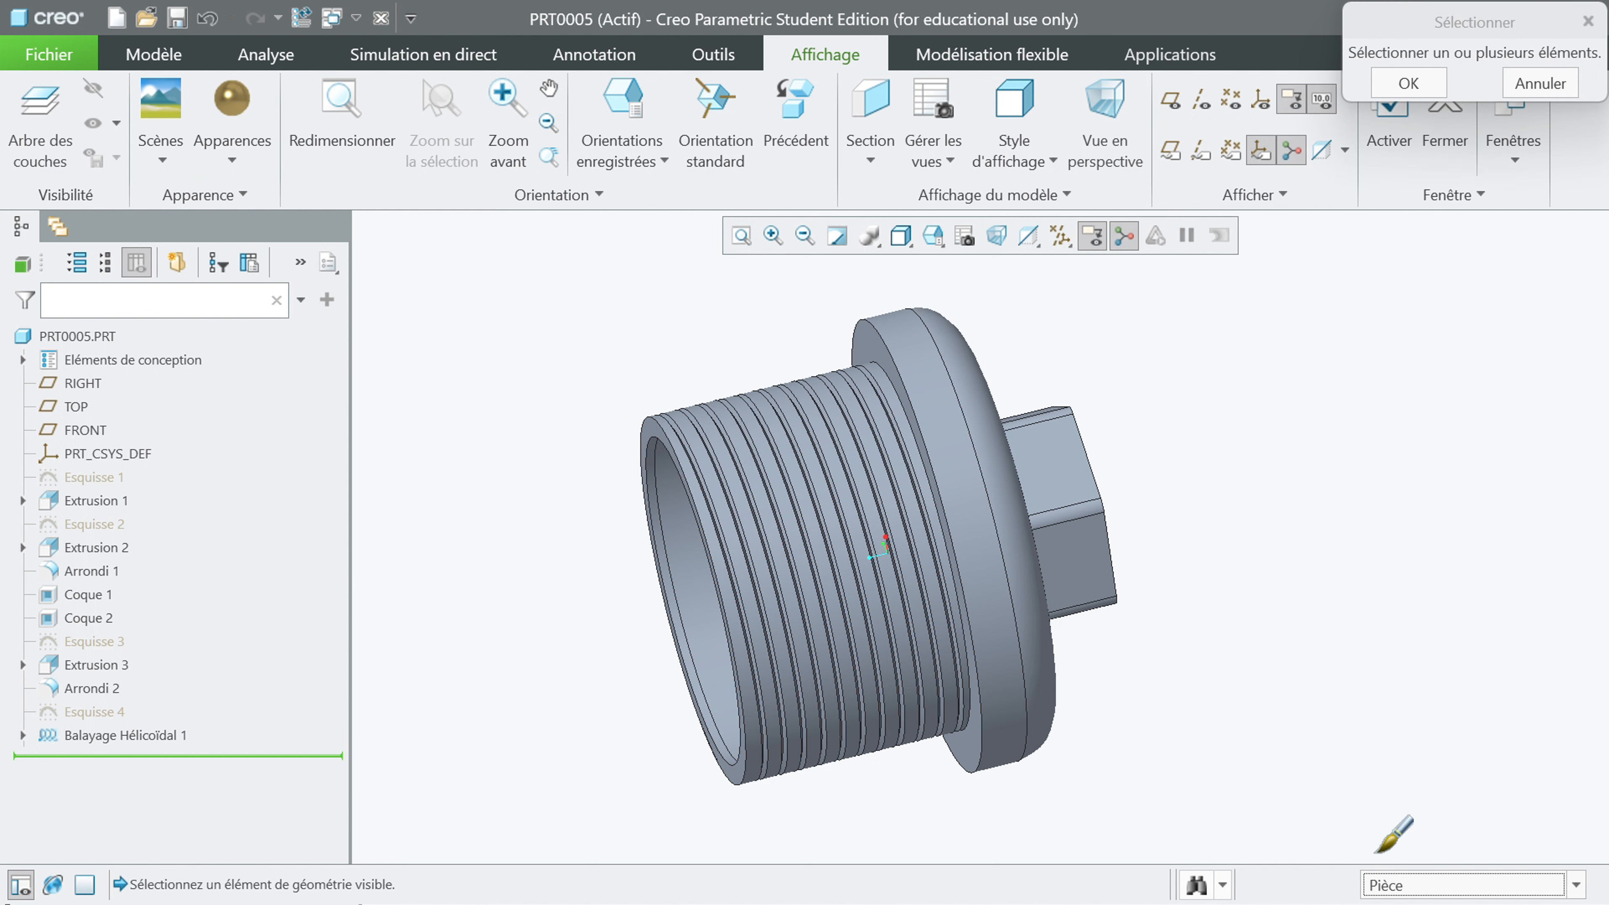
left_click(891, 518)
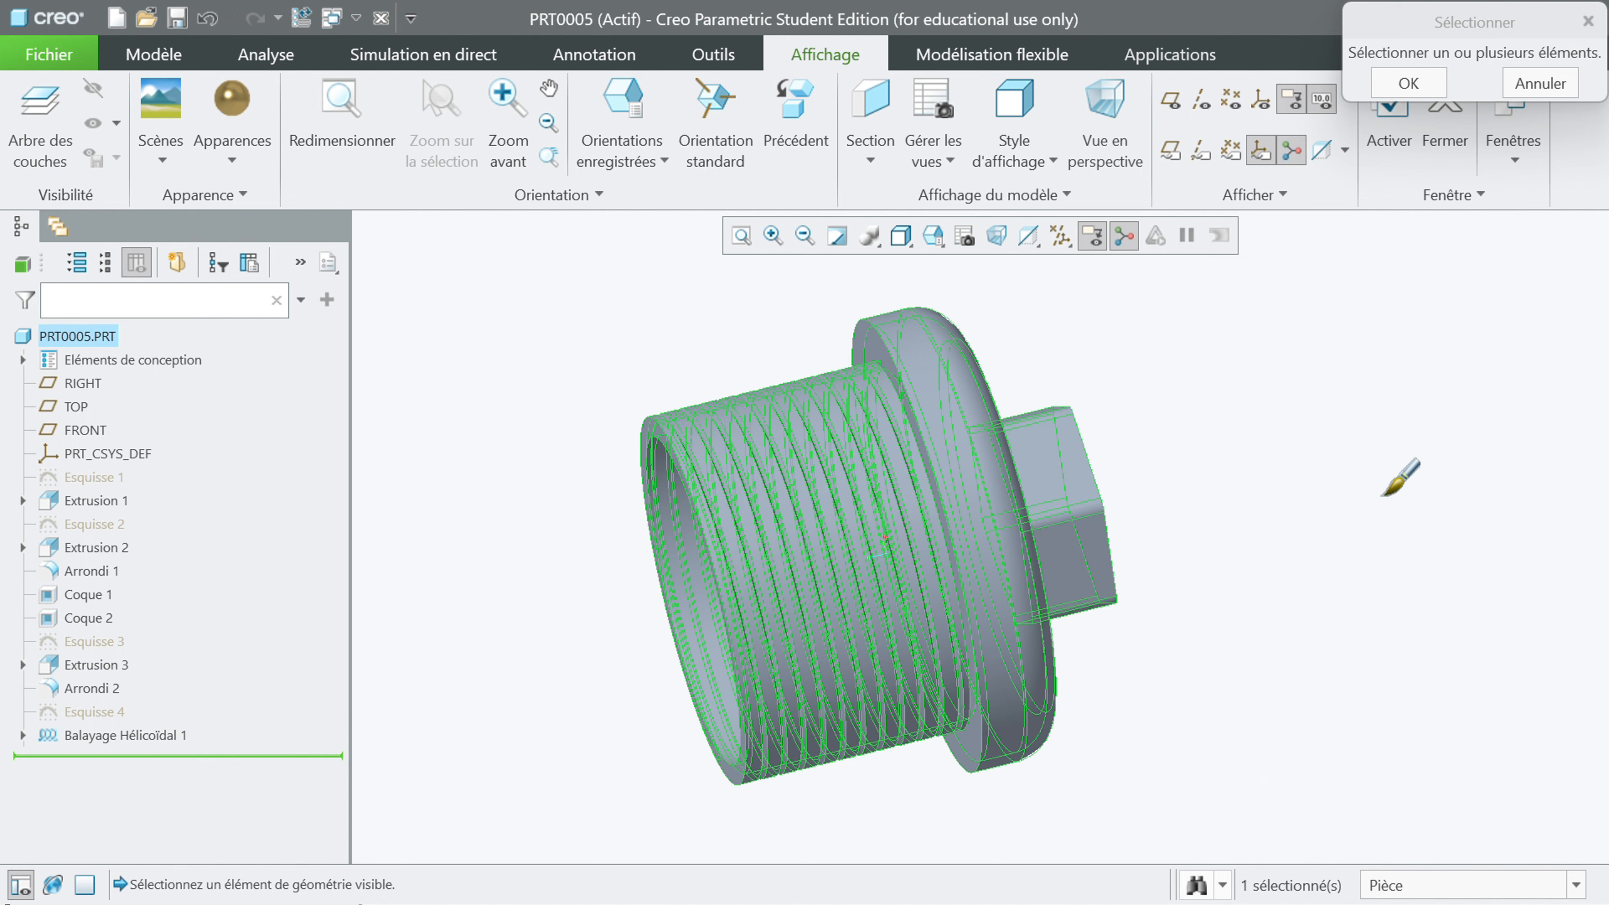
left_click(1409, 83)
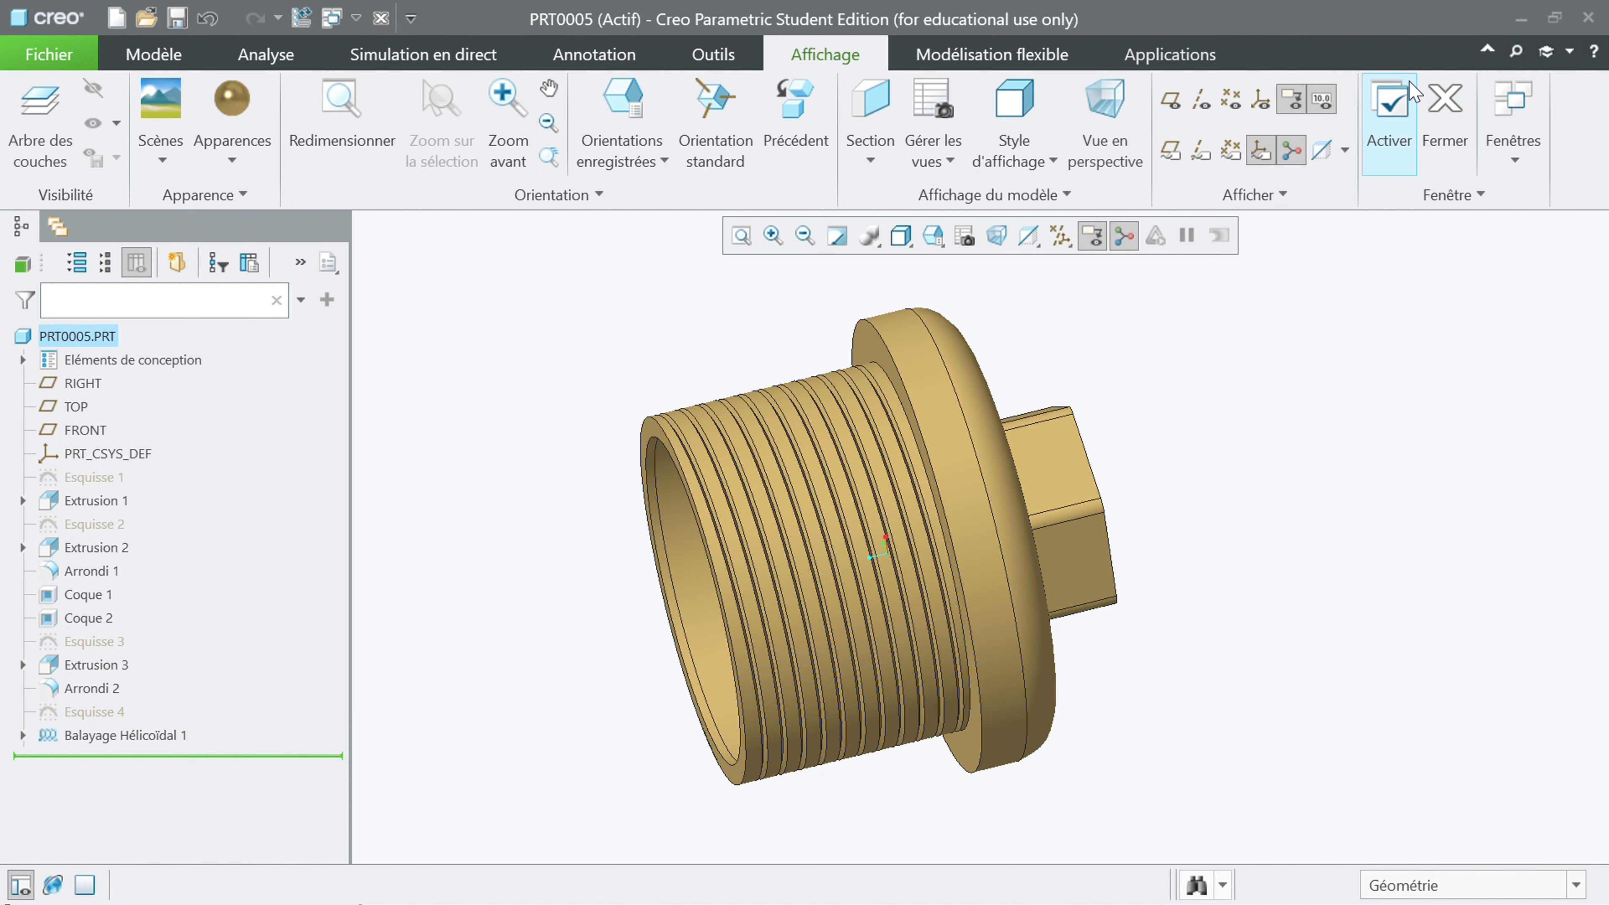
middle_click_drag(877, 587, 716, 517)
middle_click_drag(615, 460, 549, 521)
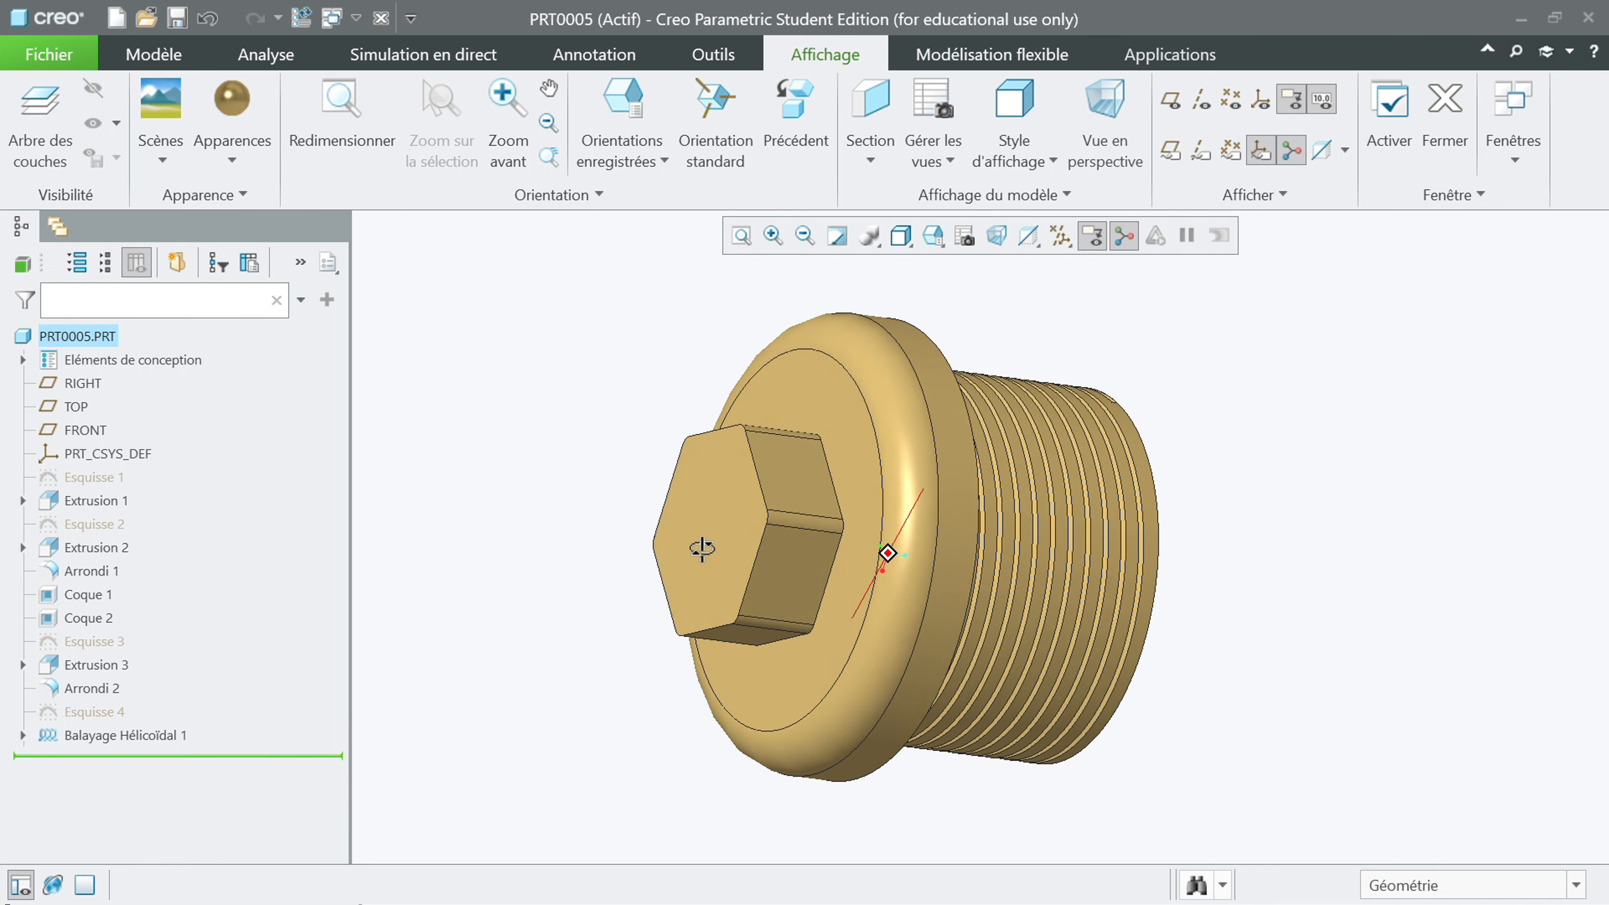
middle_click_drag(773, 529, 837, 479)
left_click(905, 441)
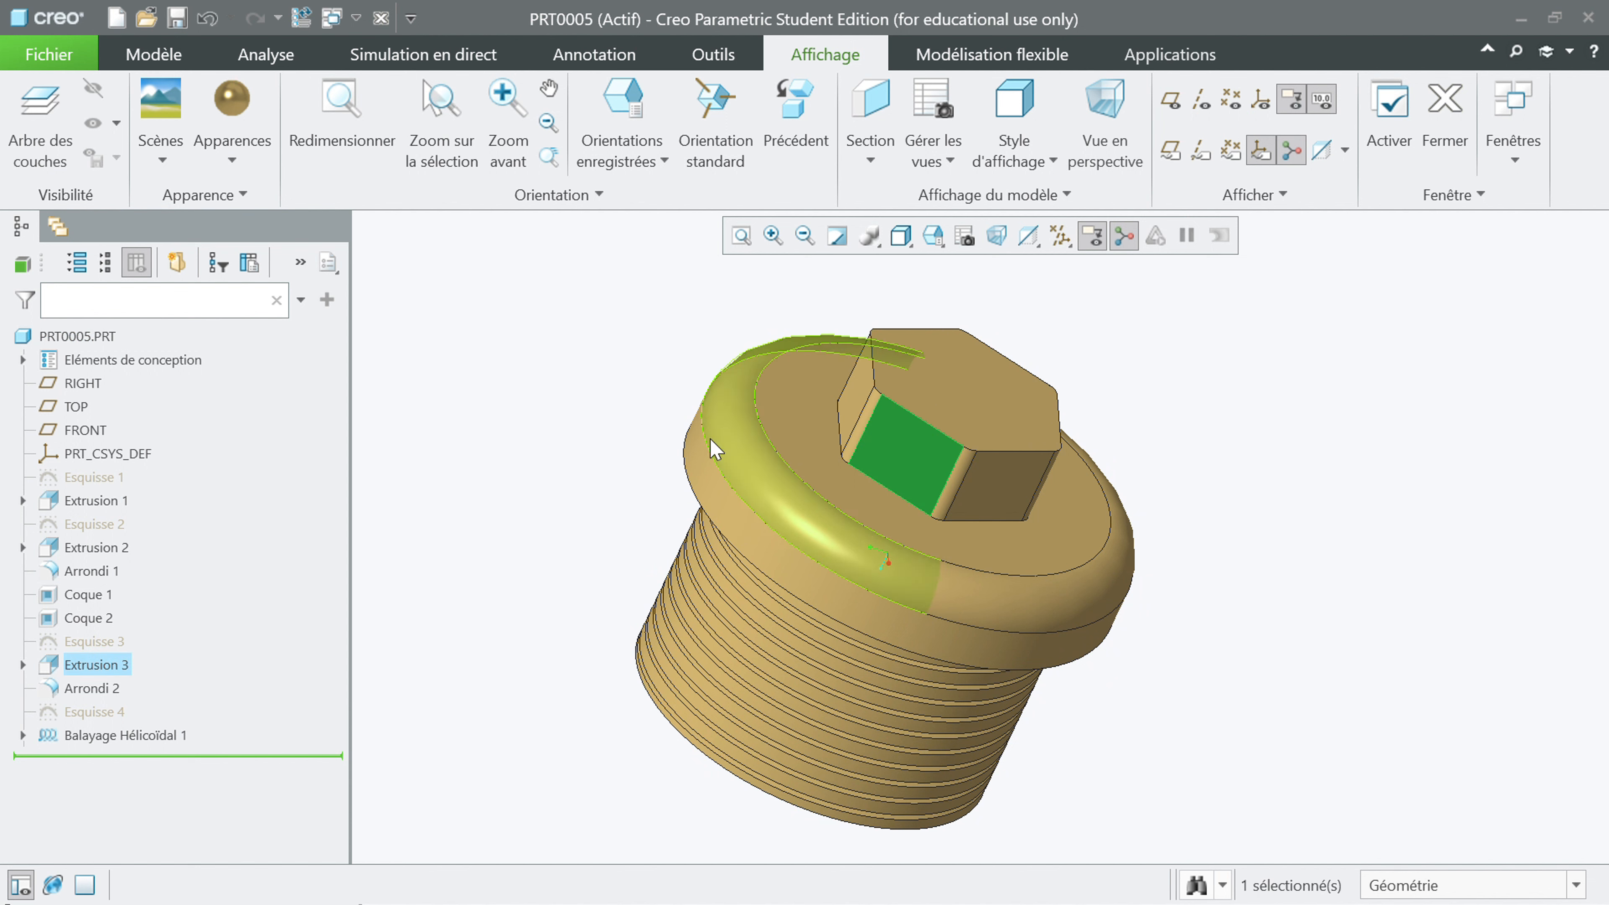
left_click(613, 612)
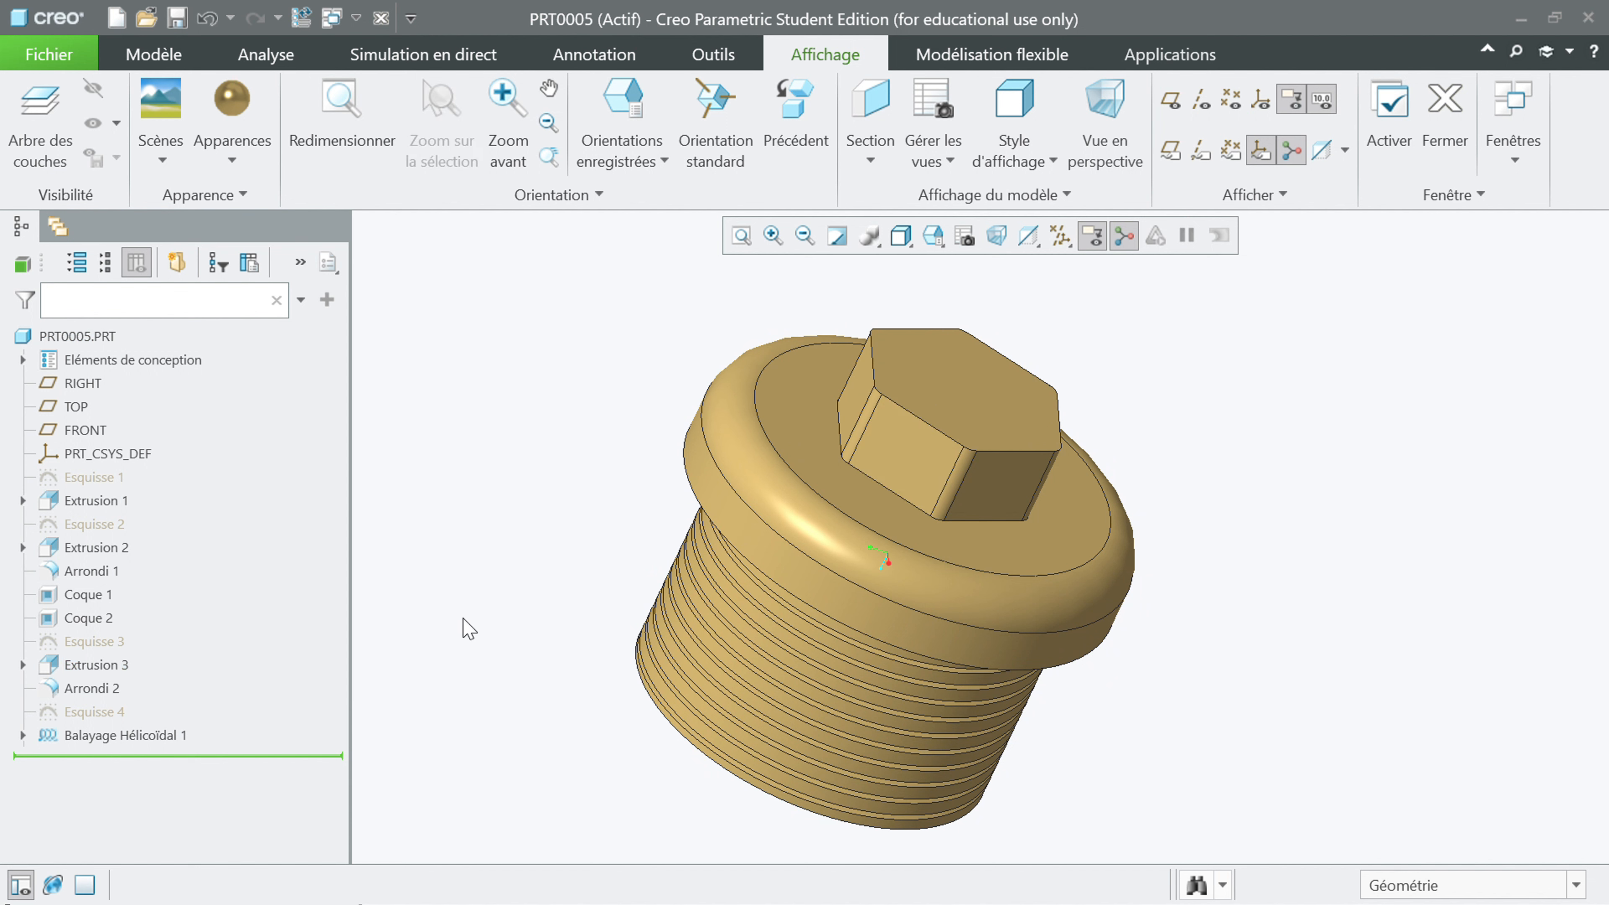
Step: Set the side length of the head's hexagon sketch, Esquisse 3, to 30 and regenerate the part
left_click(95, 641)
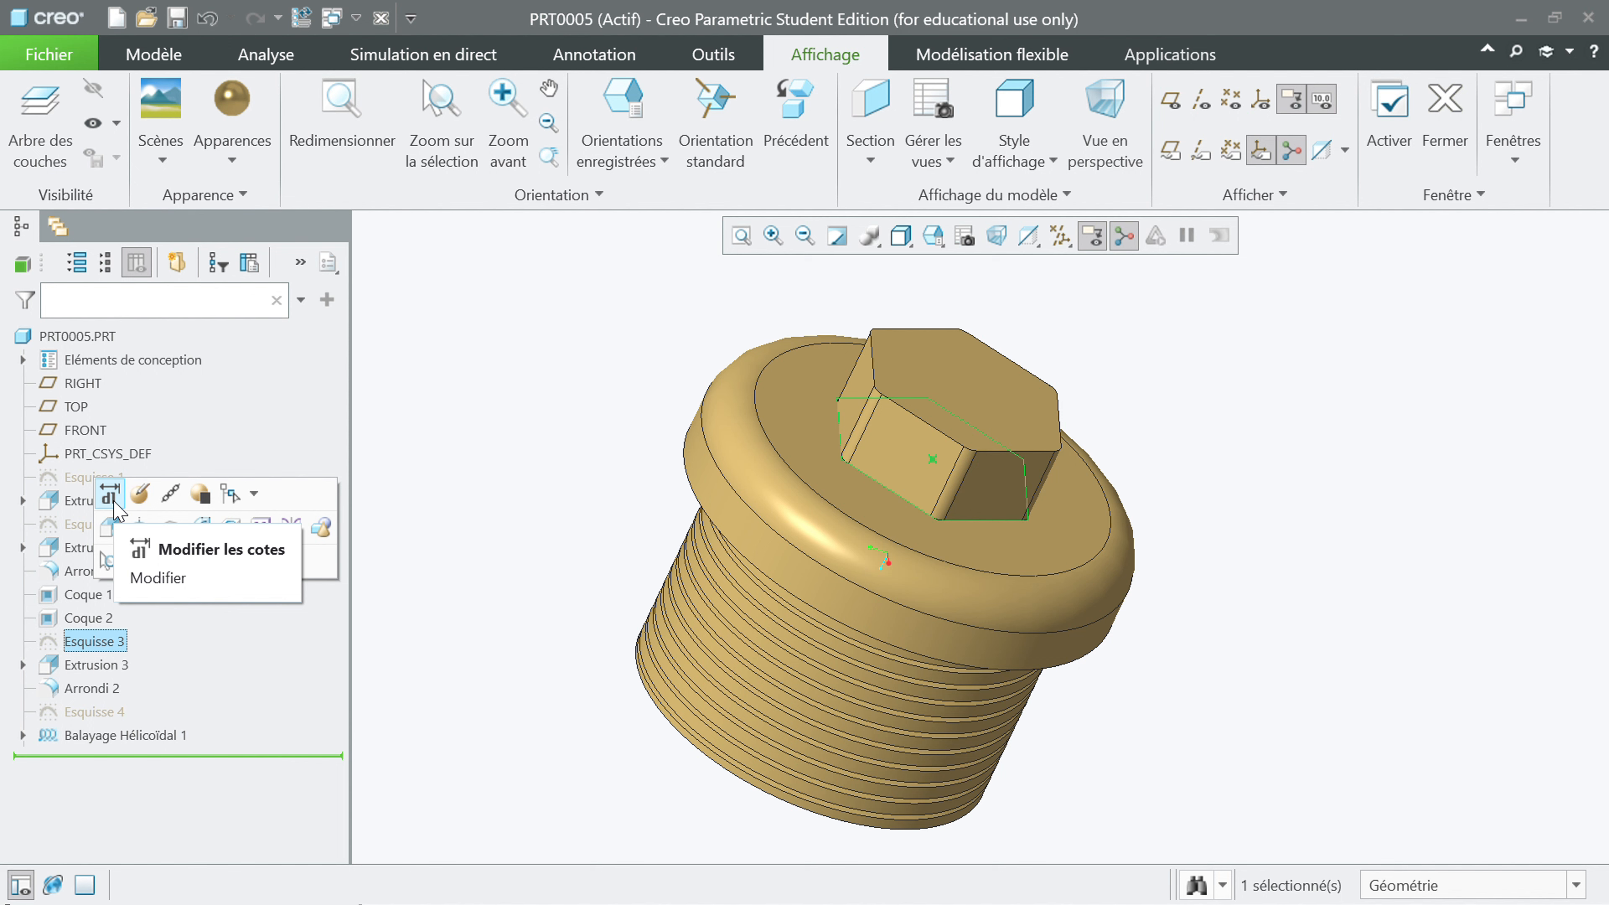
left_click(112, 500)
middle_click_drag(811, 489, 773, 492)
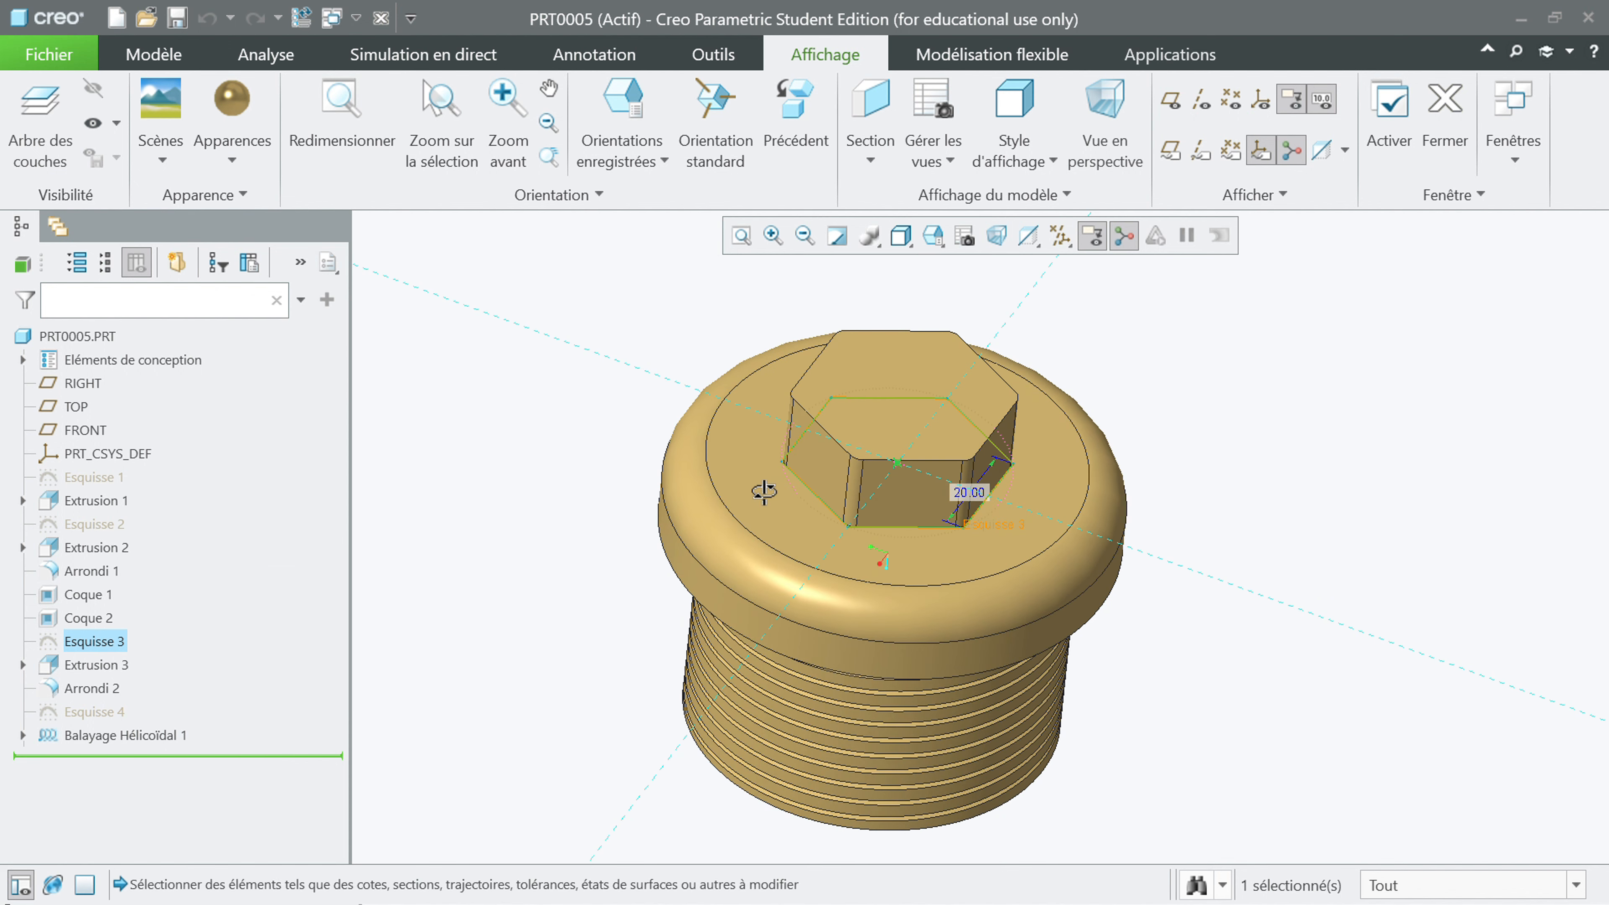
double_click(975, 500)
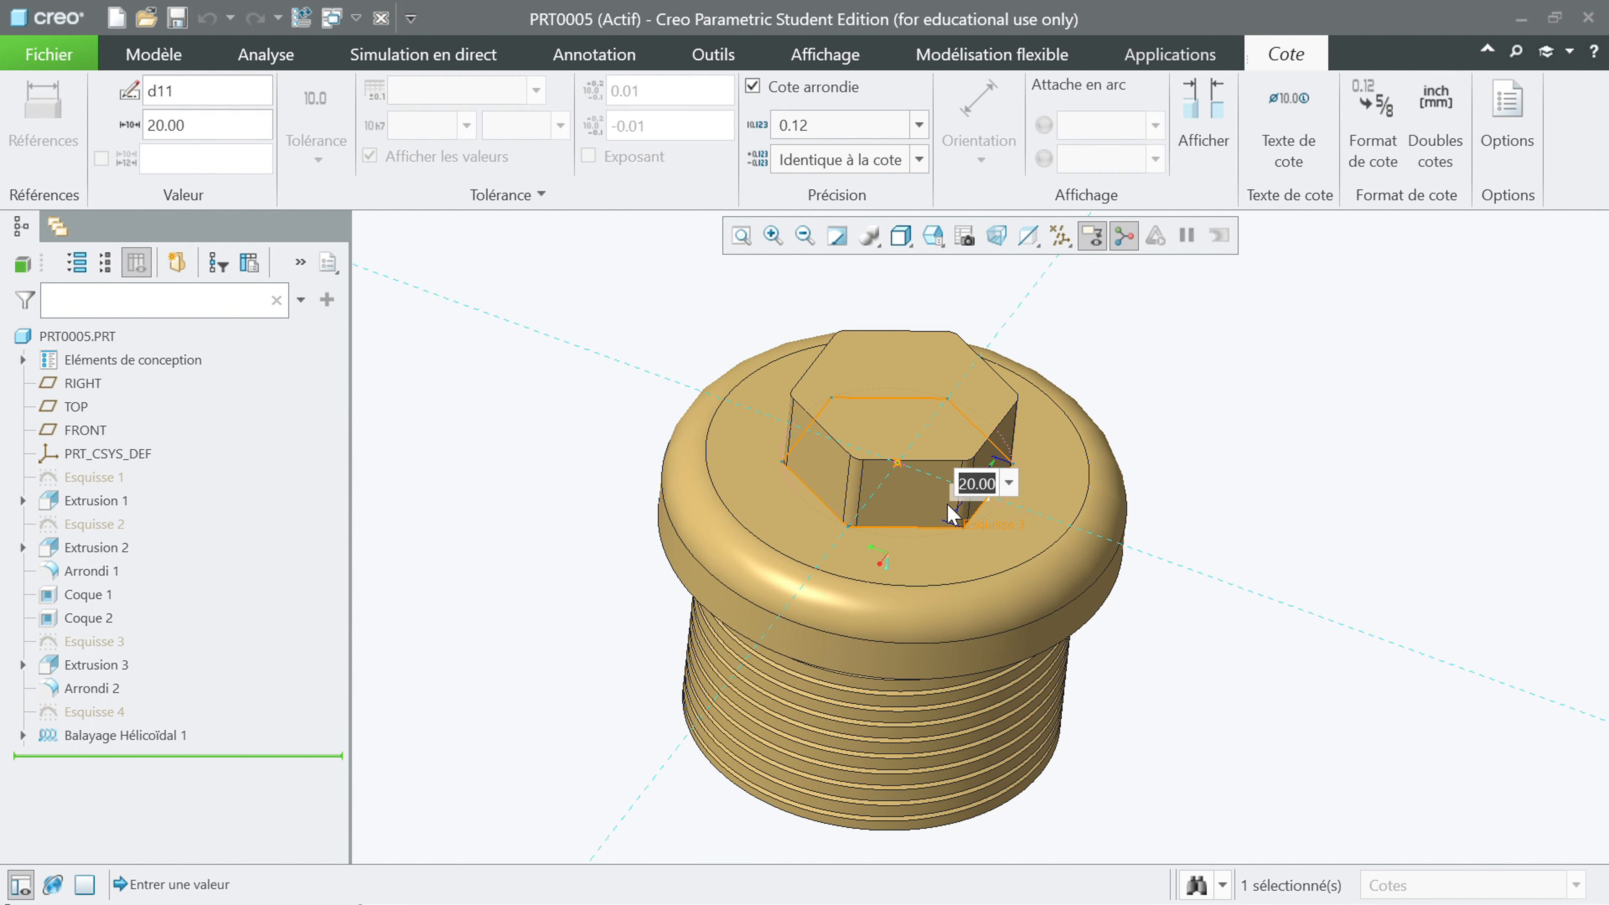
type("30")
key("Return")
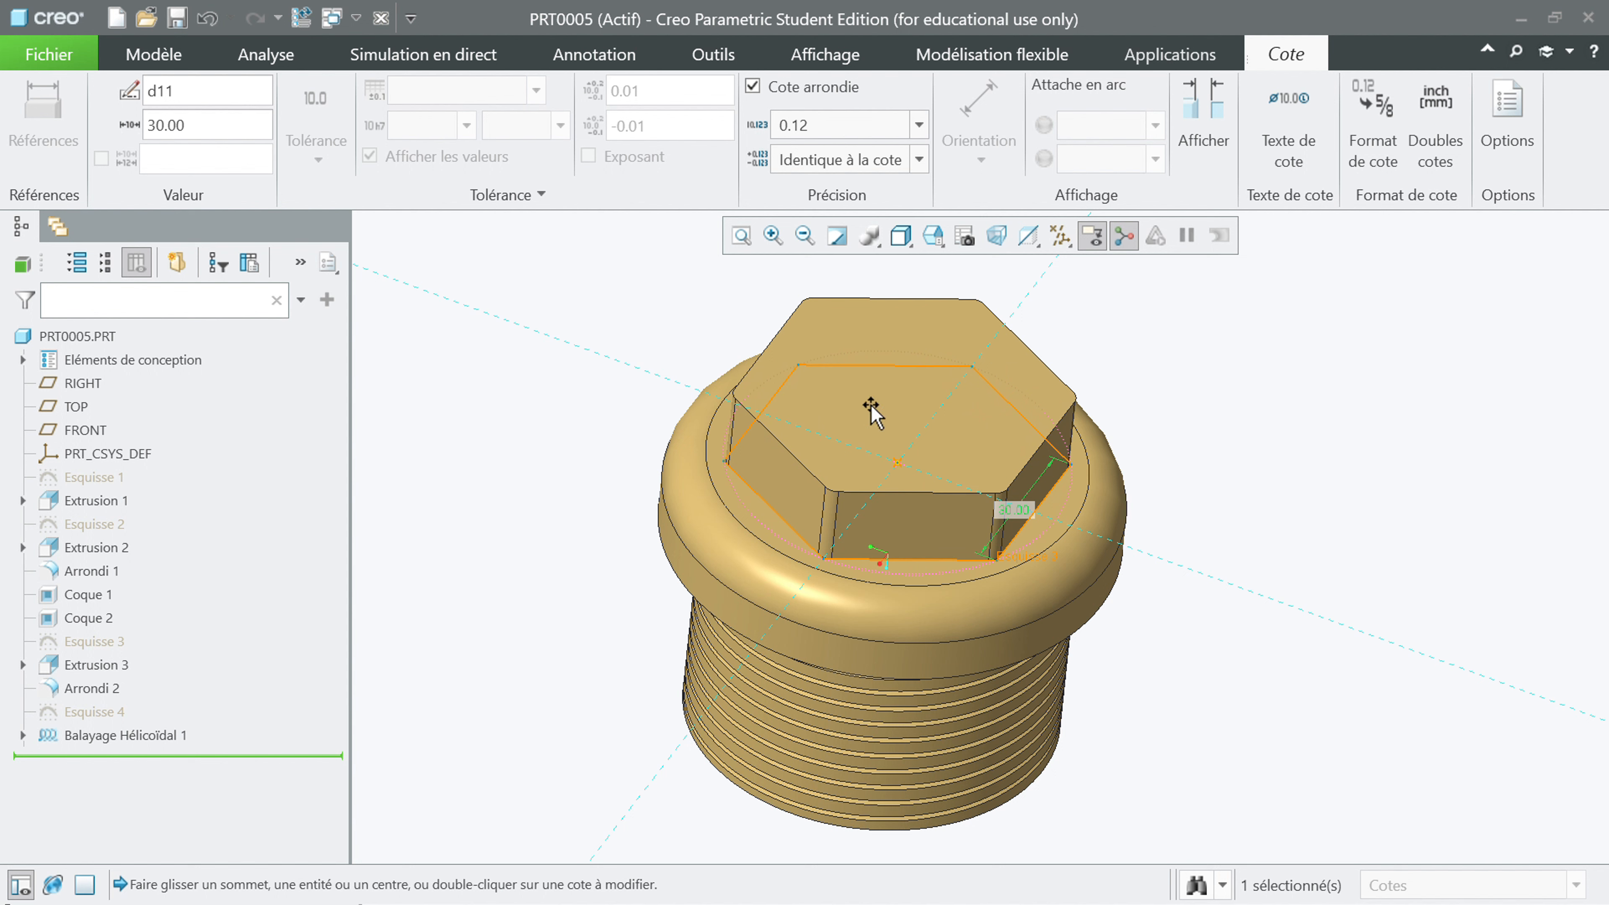
left_click(516, 488)
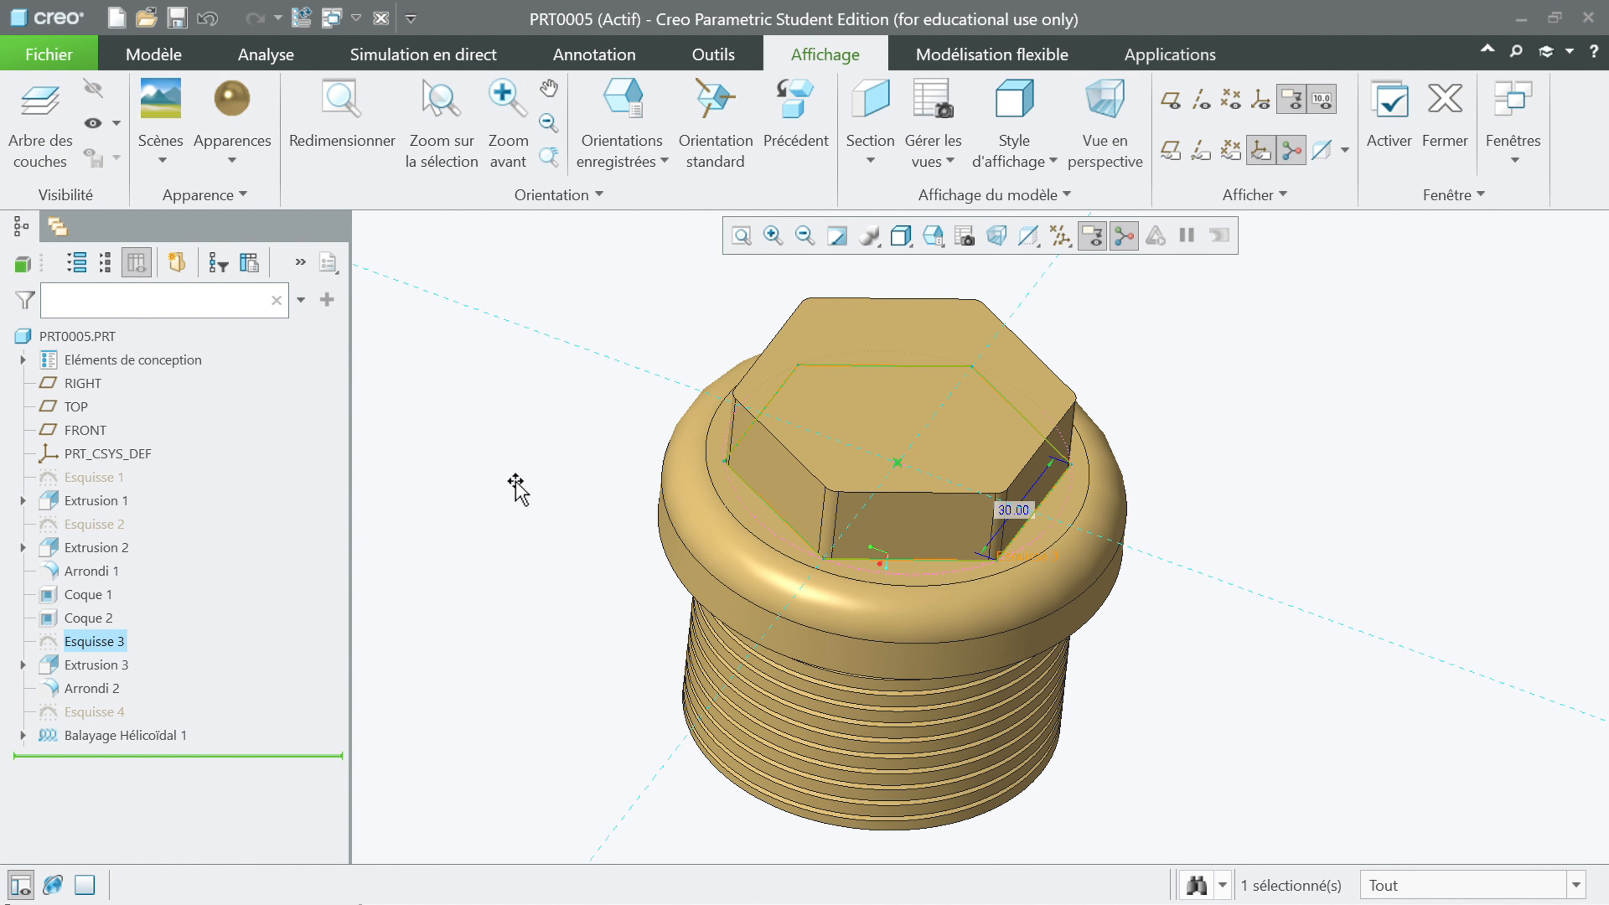
left_click(516, 488)
middle_click_drag(521, 491, 960, 625)
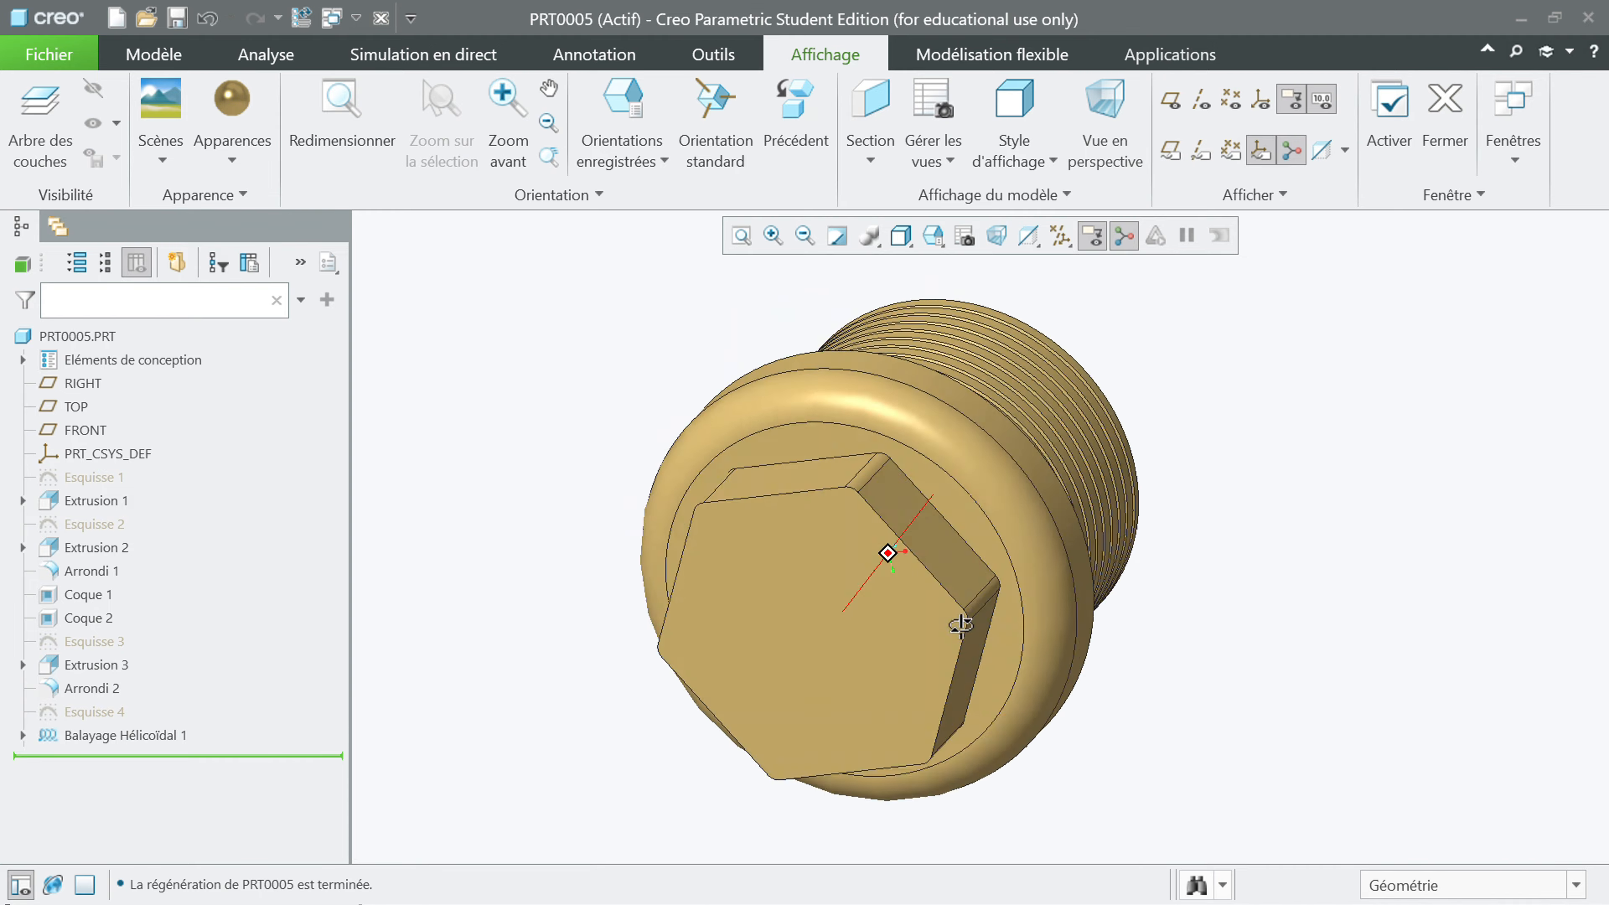